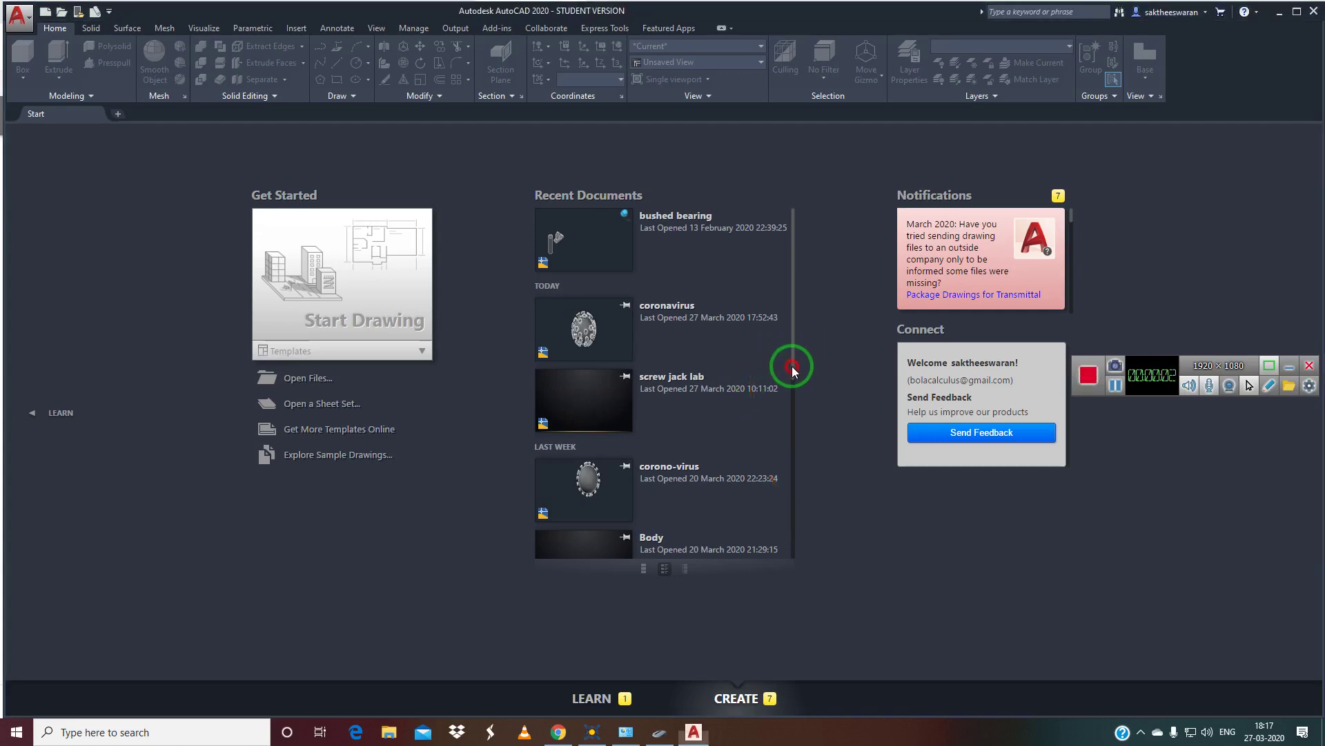
- Open the 'Screw jack 2 full' drawing from Recent Documents, accepting the non-student version prompt
left_click_drag(793, 354, 803, 549)
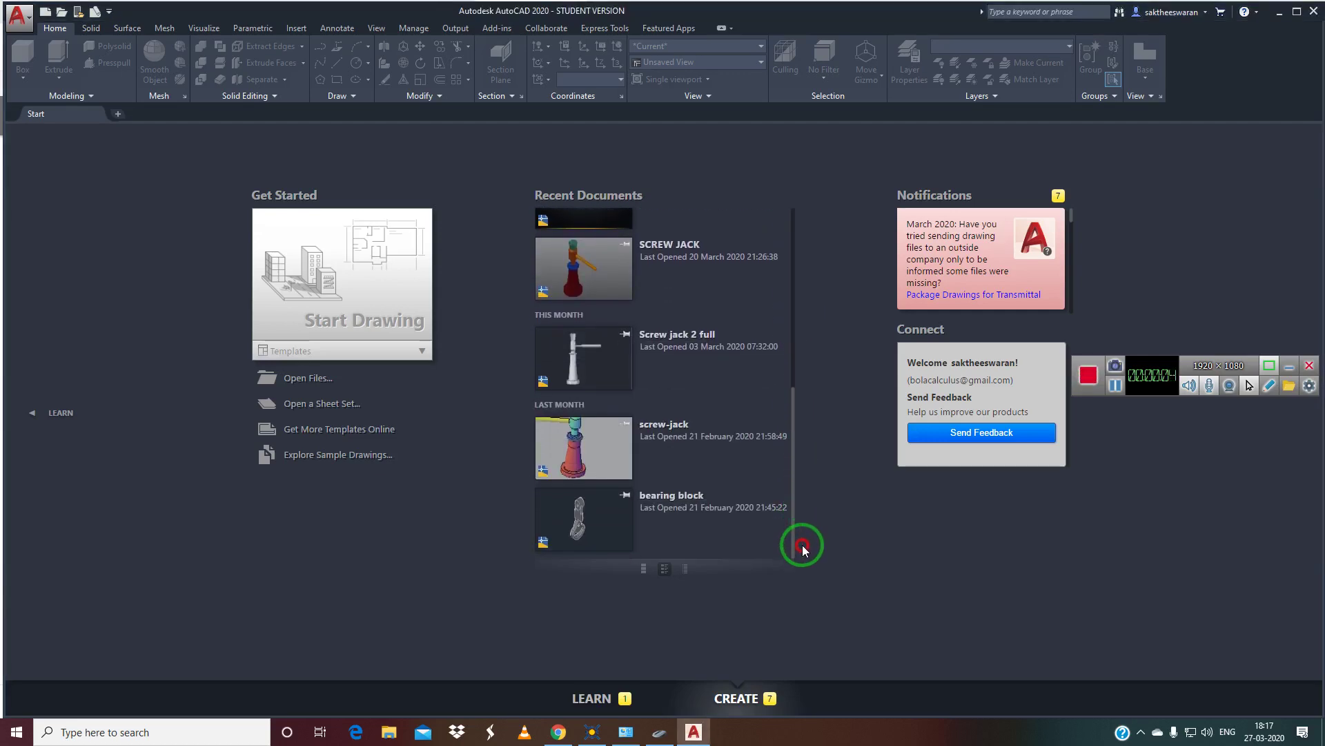
left_click_drag(803, 549, 825, 338)
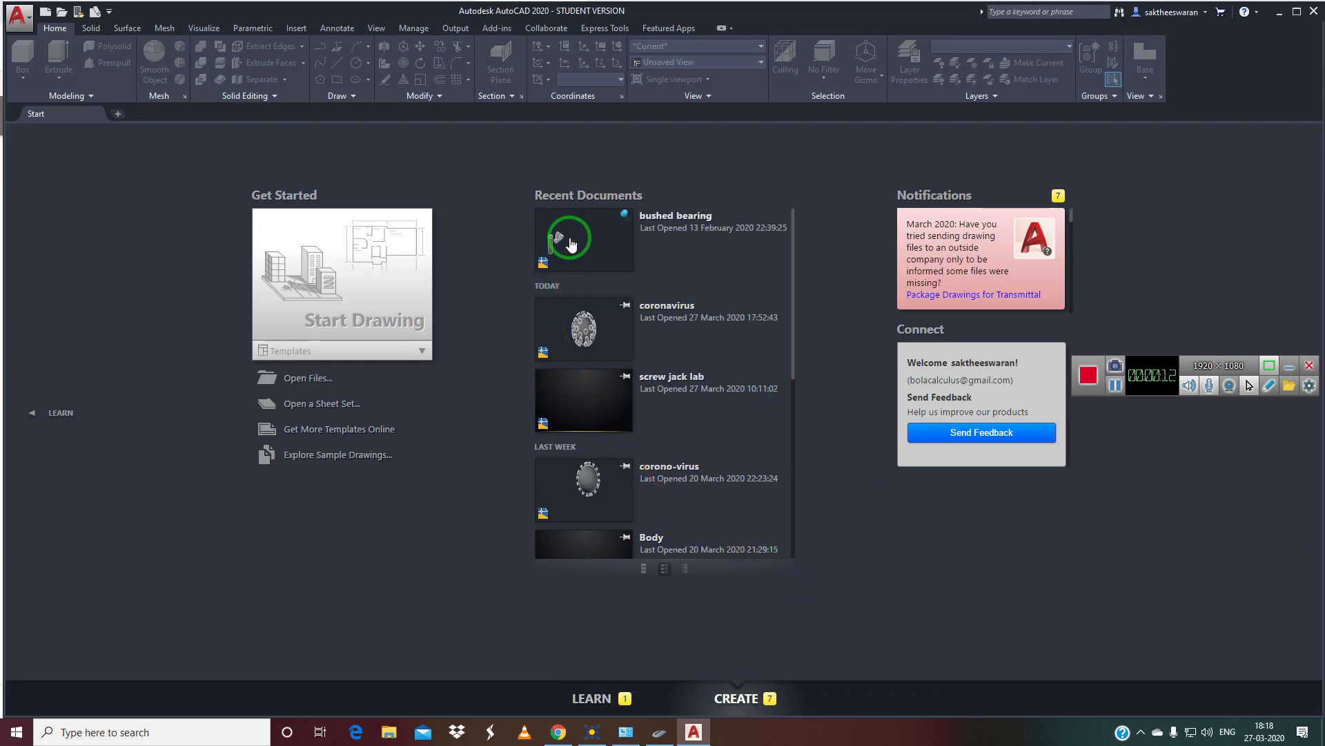
left_click_drag(792, 303, 801, 477)
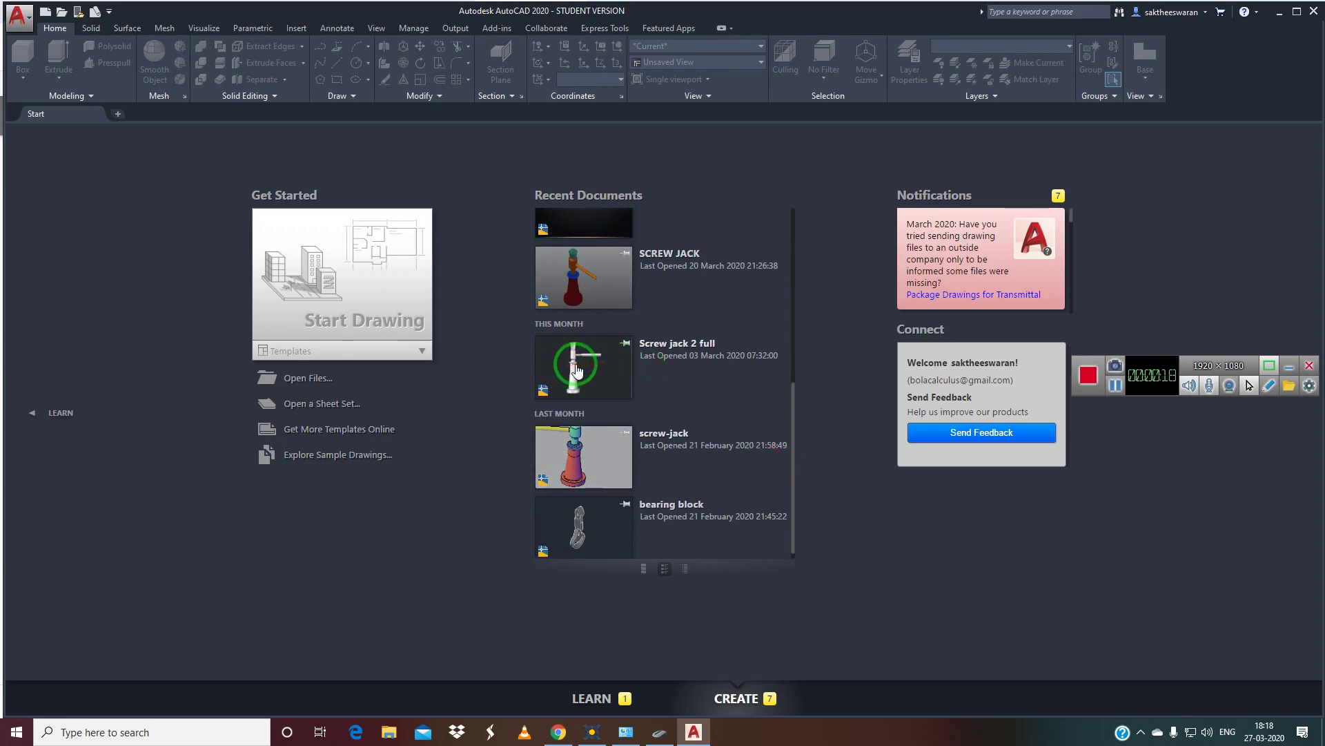
left_click(594, 377)
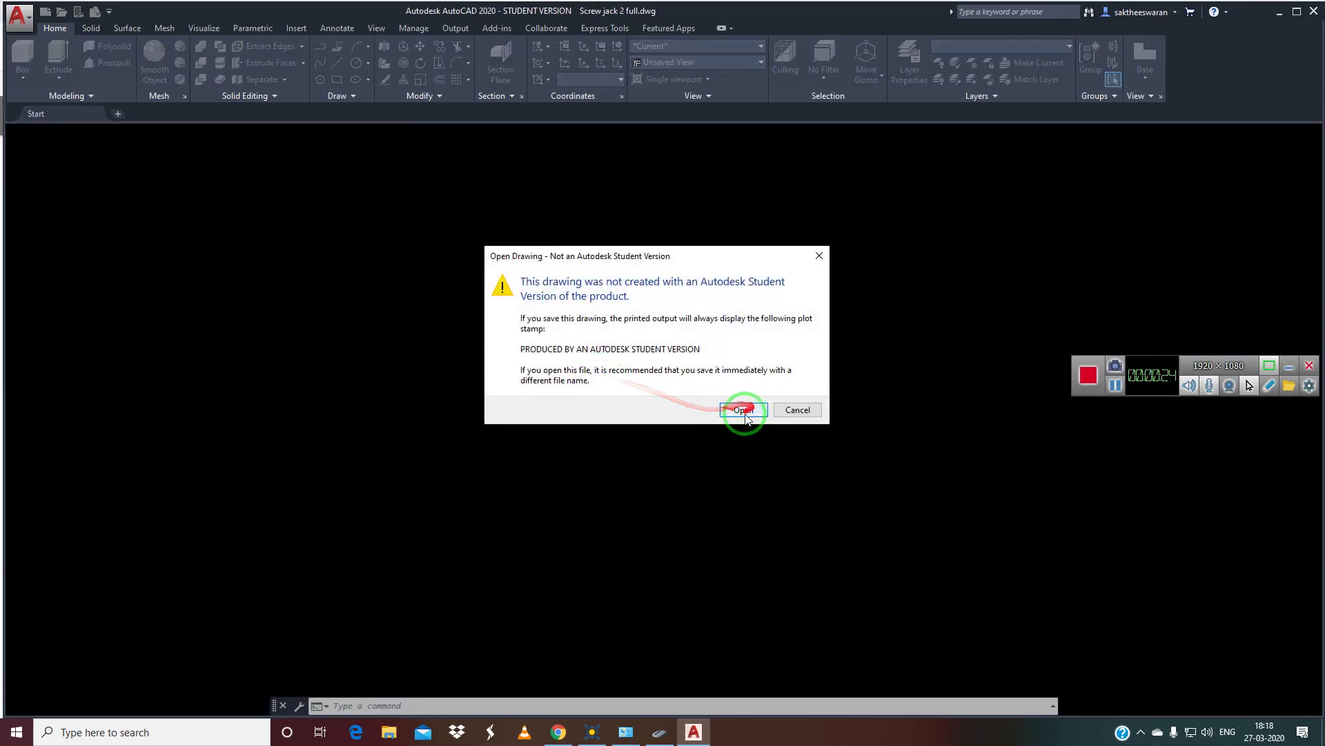
left_click(745, 412)
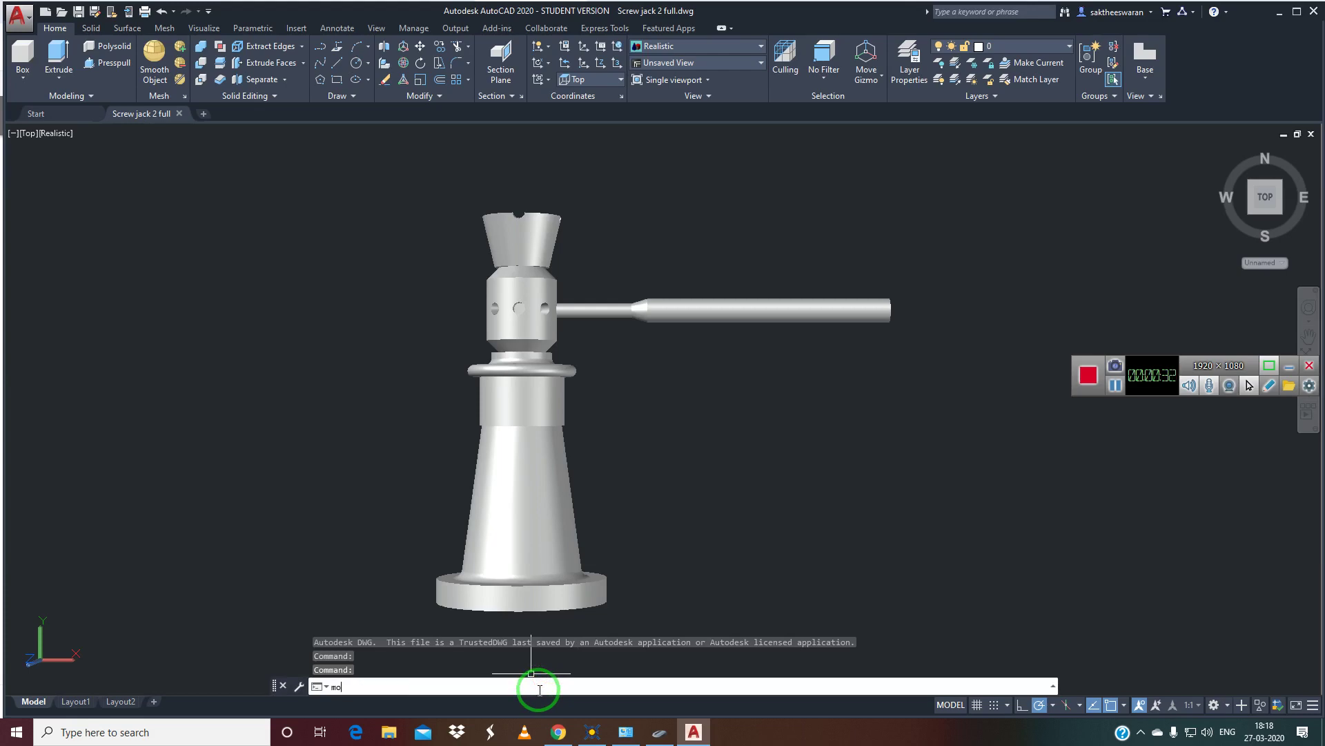
type("mo")
key("Return")
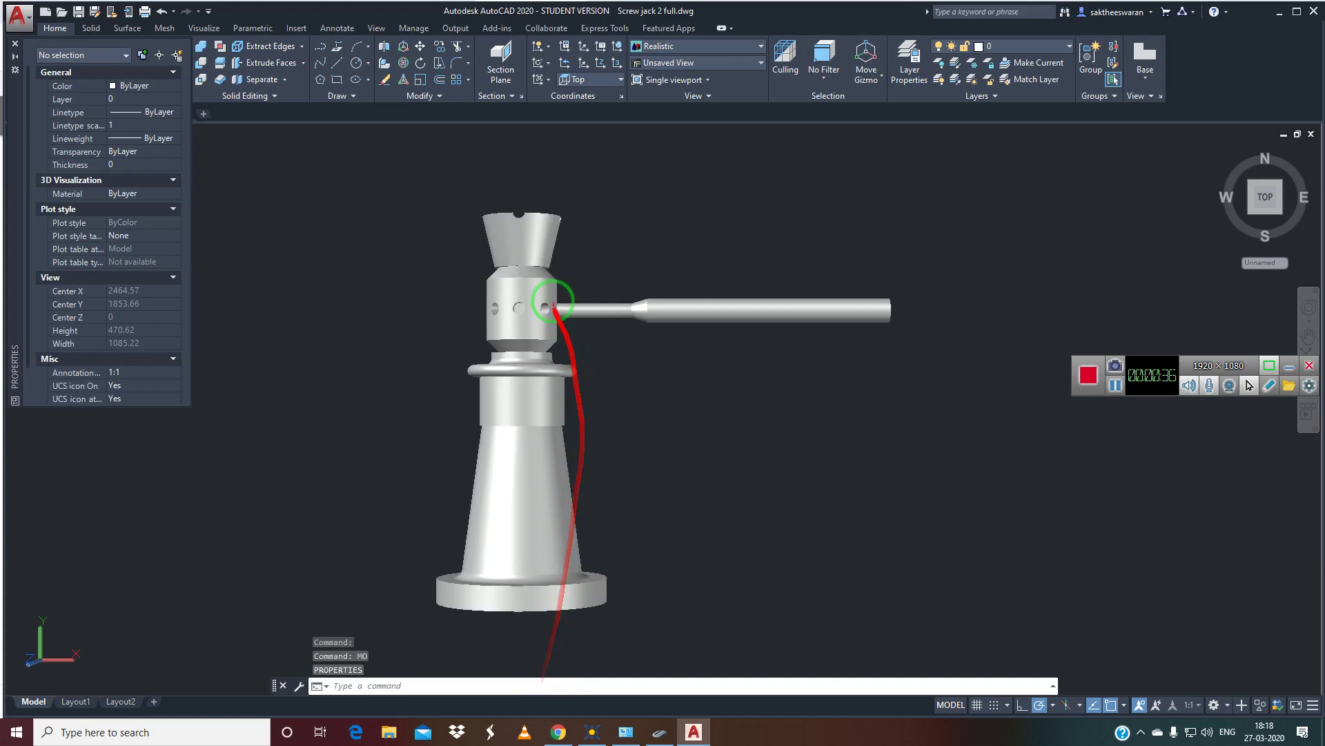
- Move the conical cap from the top of the screw jack to the upper right
type("move")
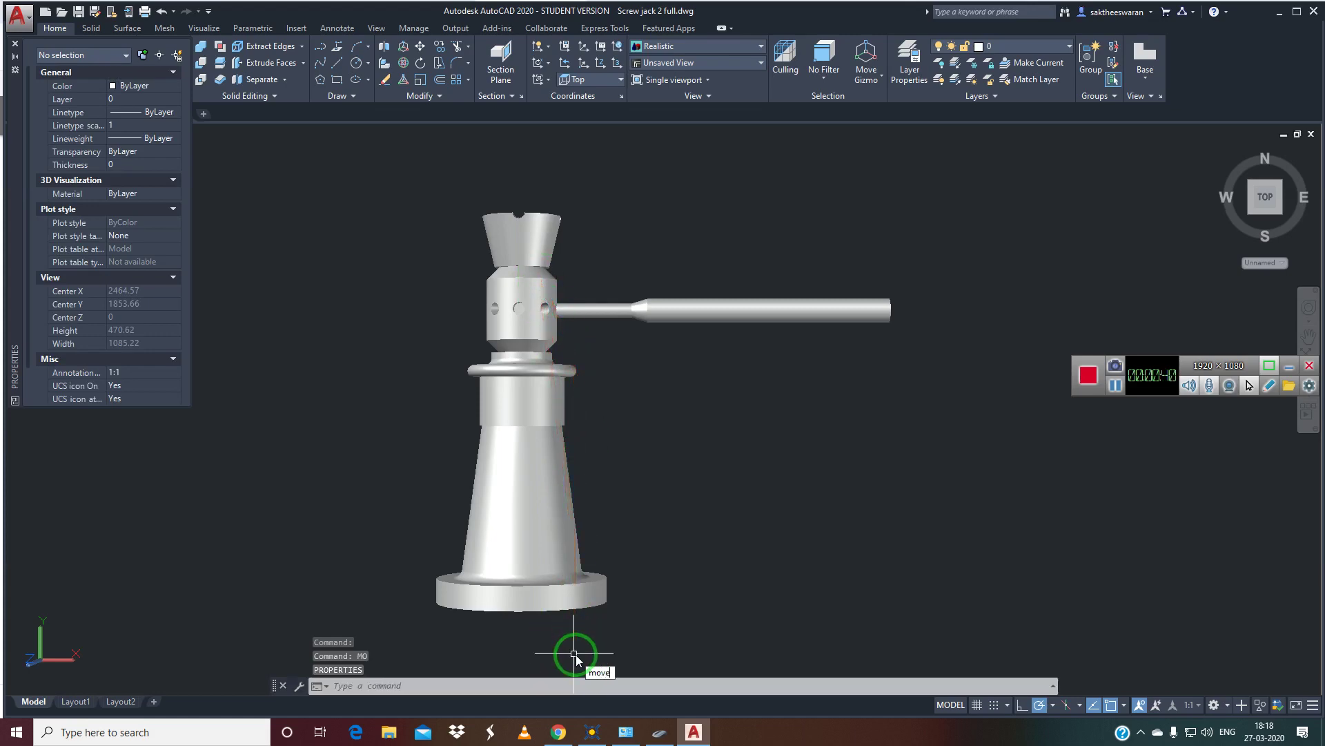
key("Return")
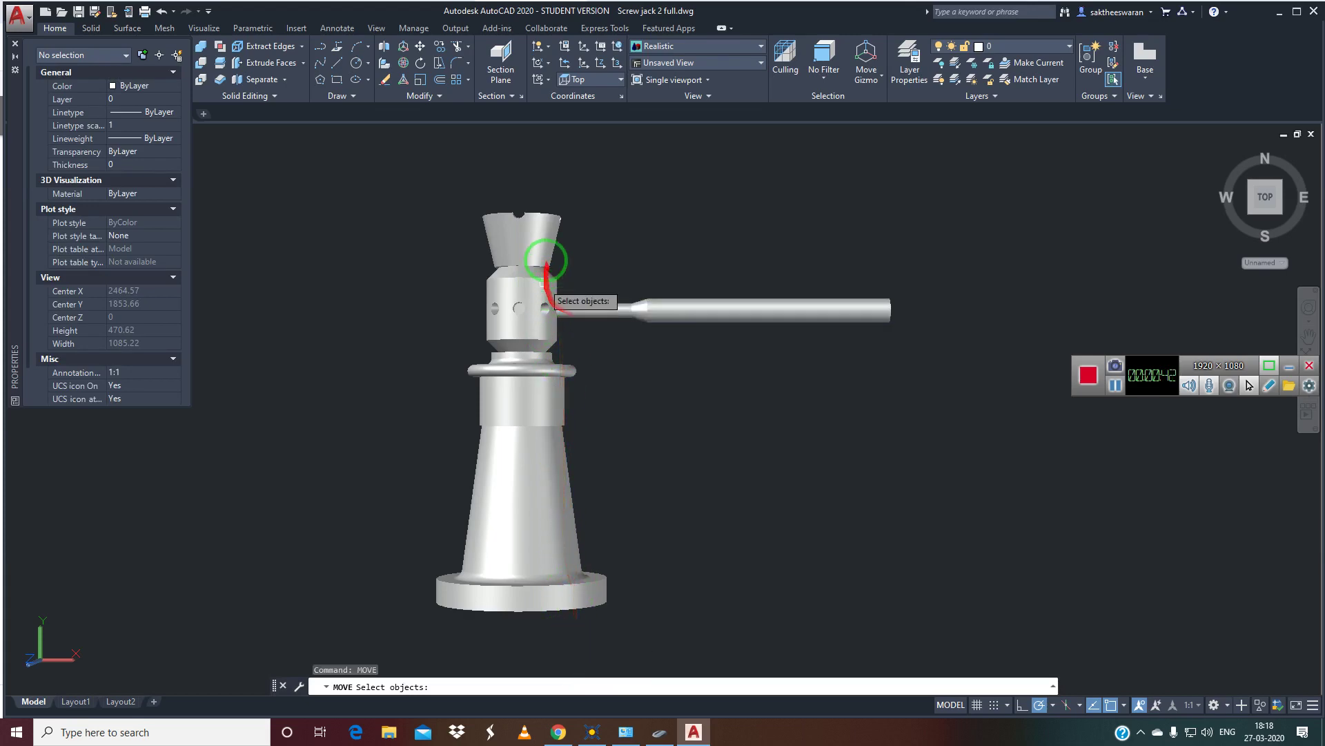
left_click(539, 247)
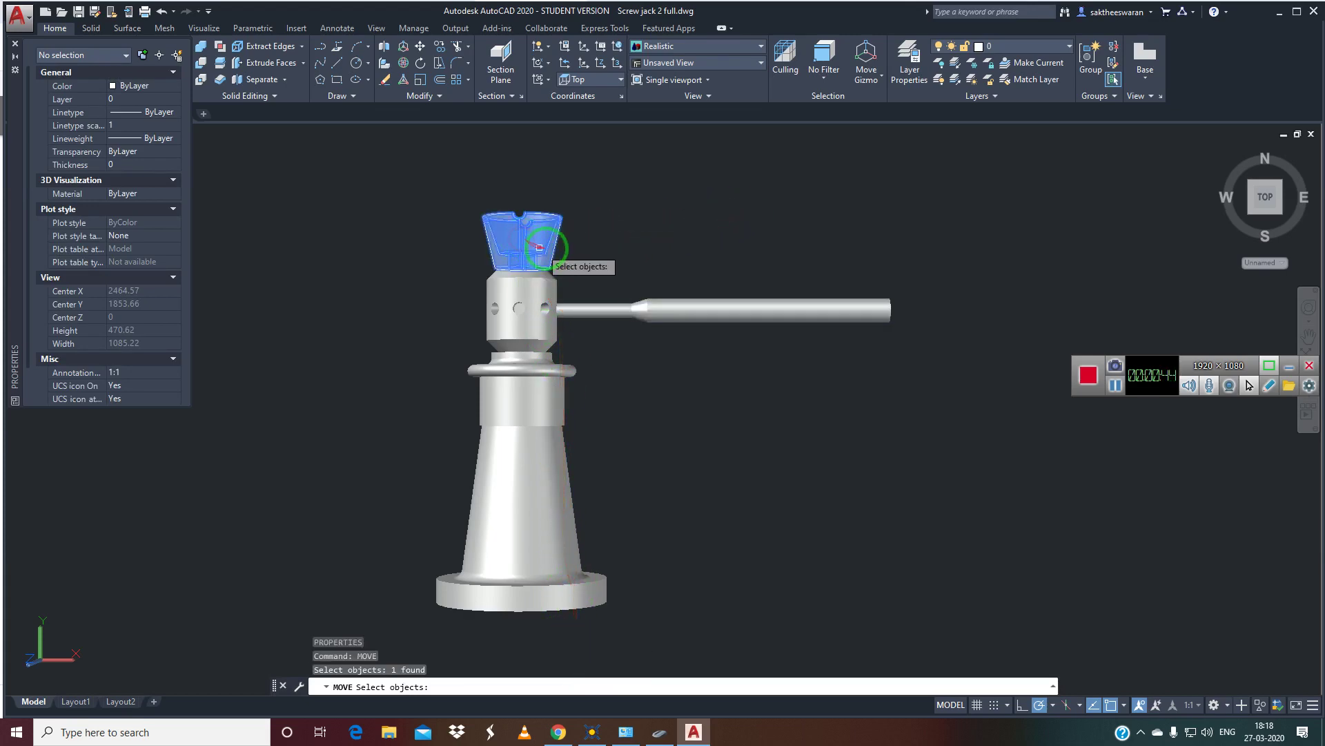
key("Return")
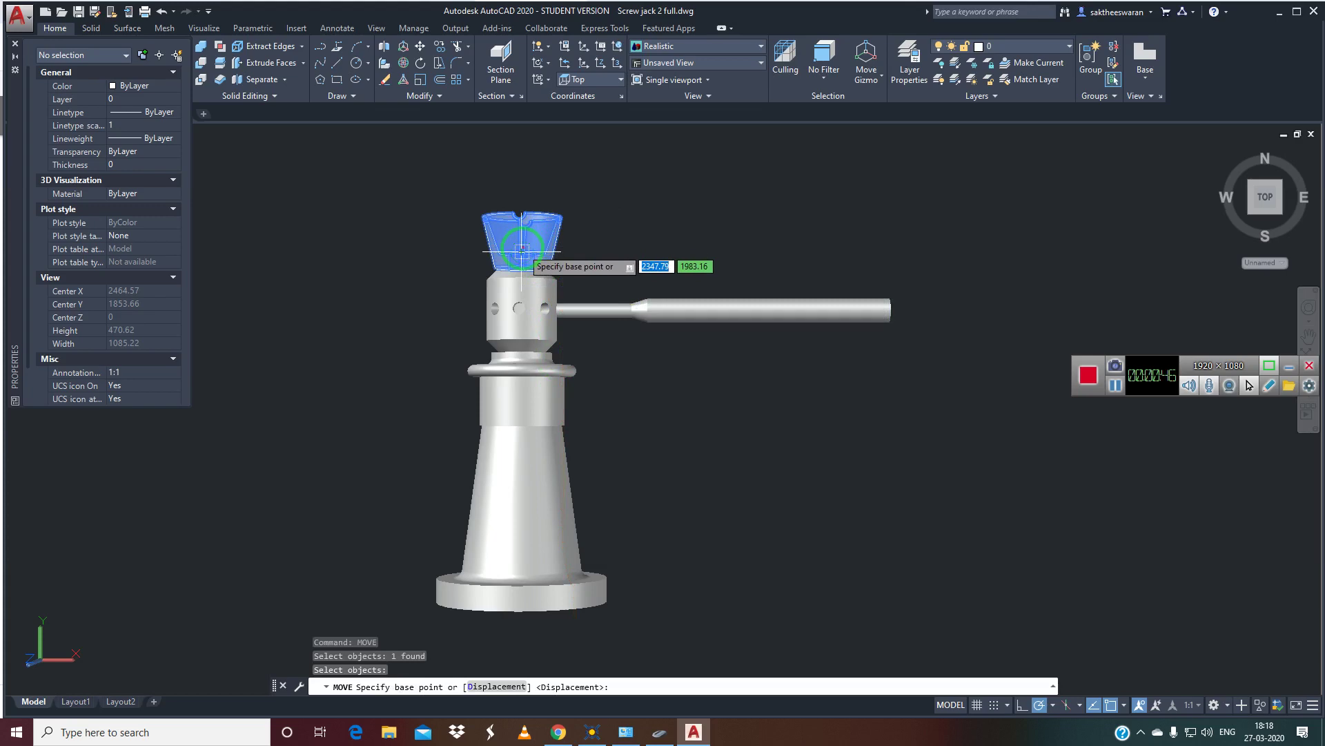
left_click(523, 250)
left_click(862, 224)
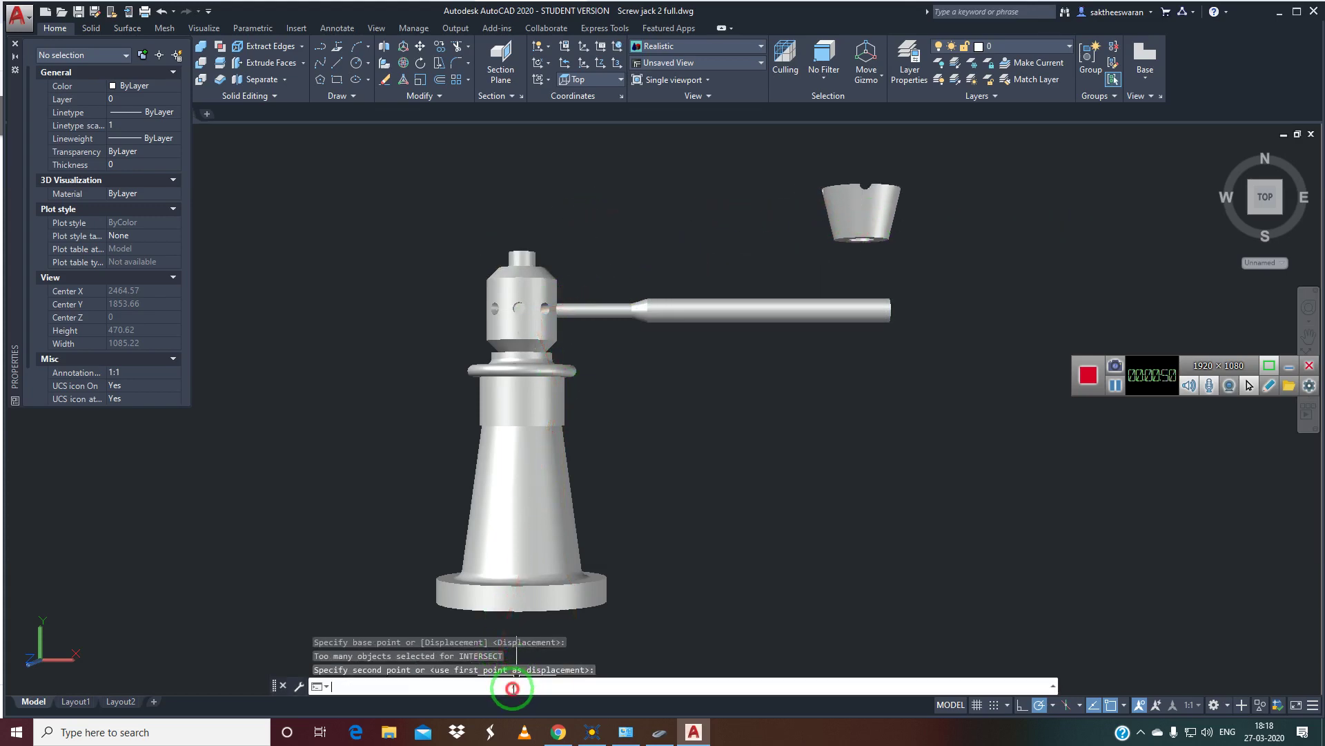
- Start a second move with the screw spindle selected
type("v")
key("Return")
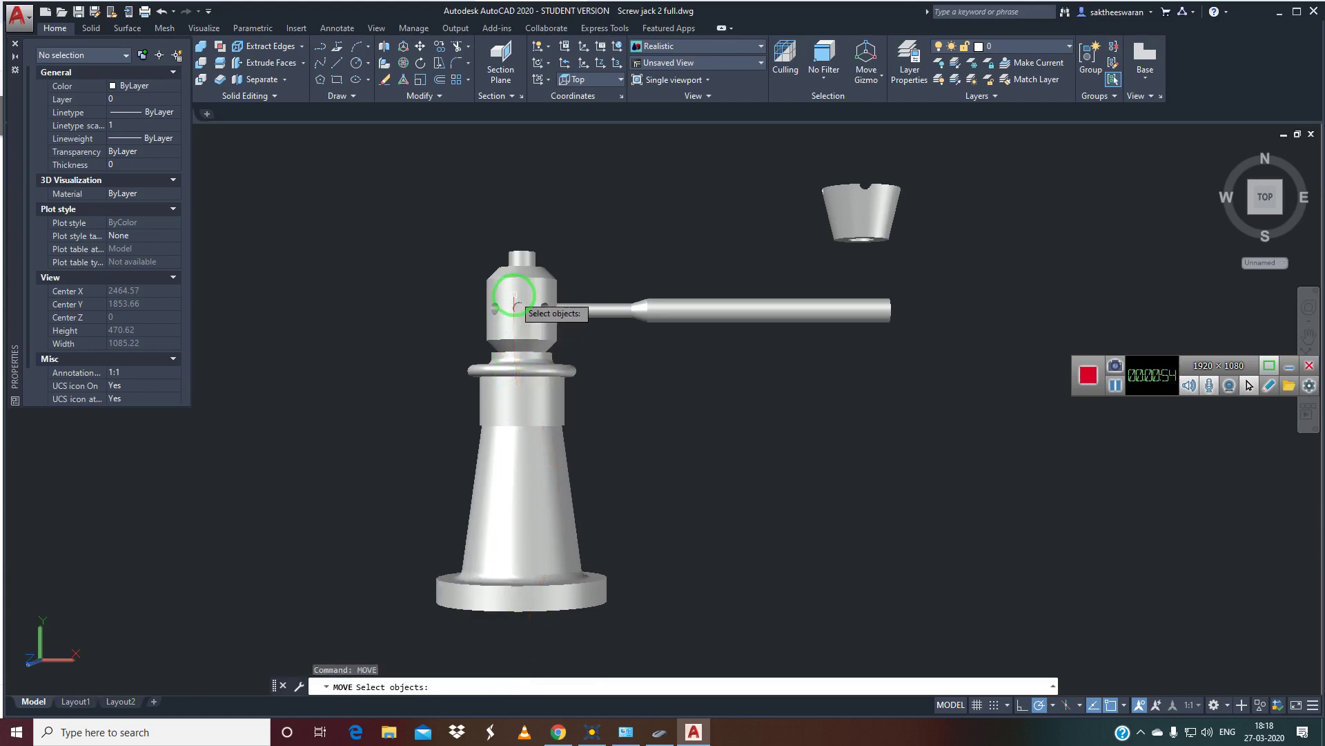
left_click(519, 301)
key("Return")
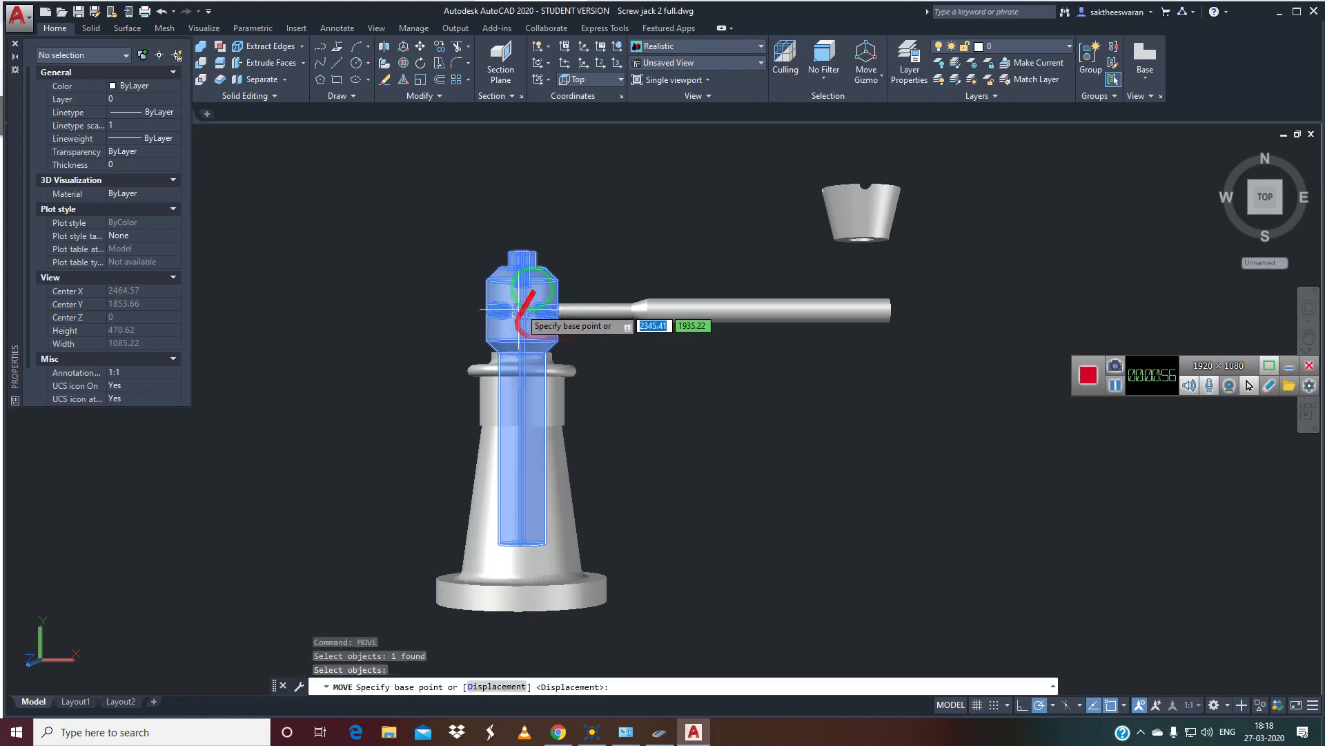
left_click(760, 65)
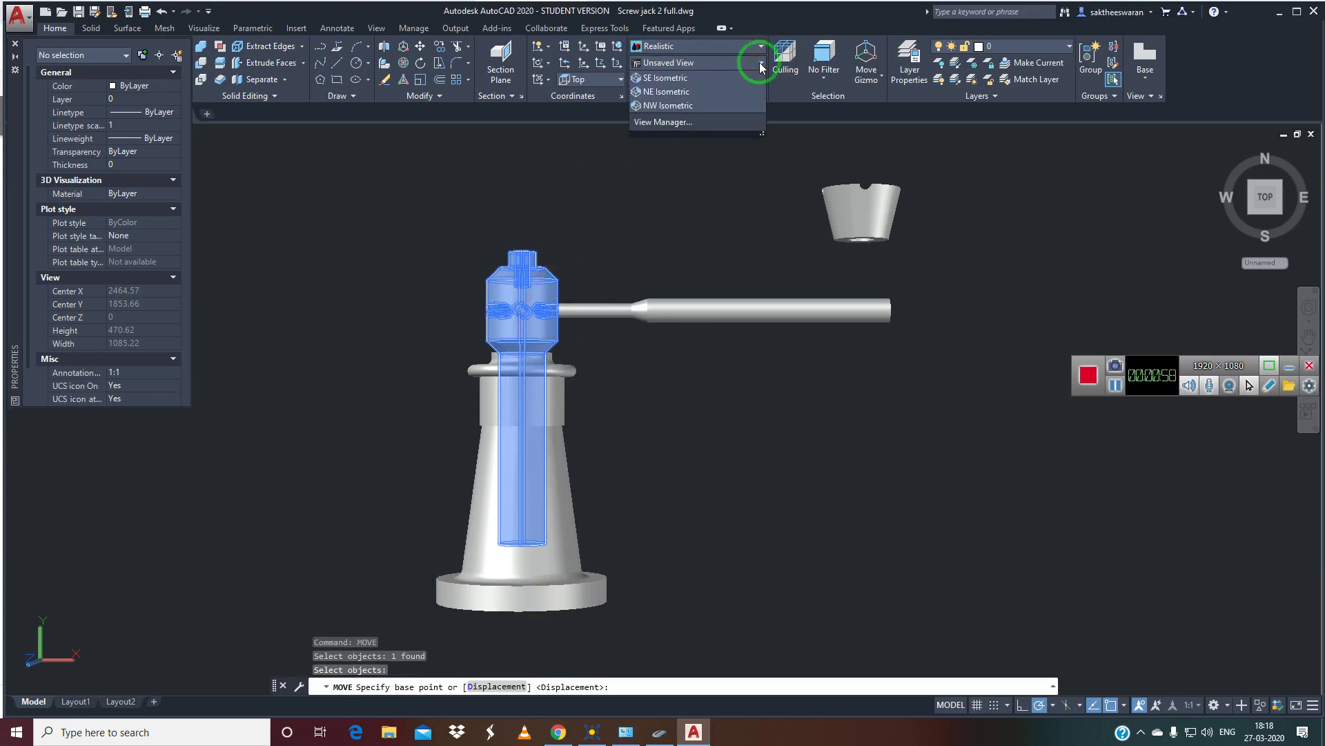
- Show the model in SW Isometric view with the 2D Wireframe visual style
left_click(697, 167)
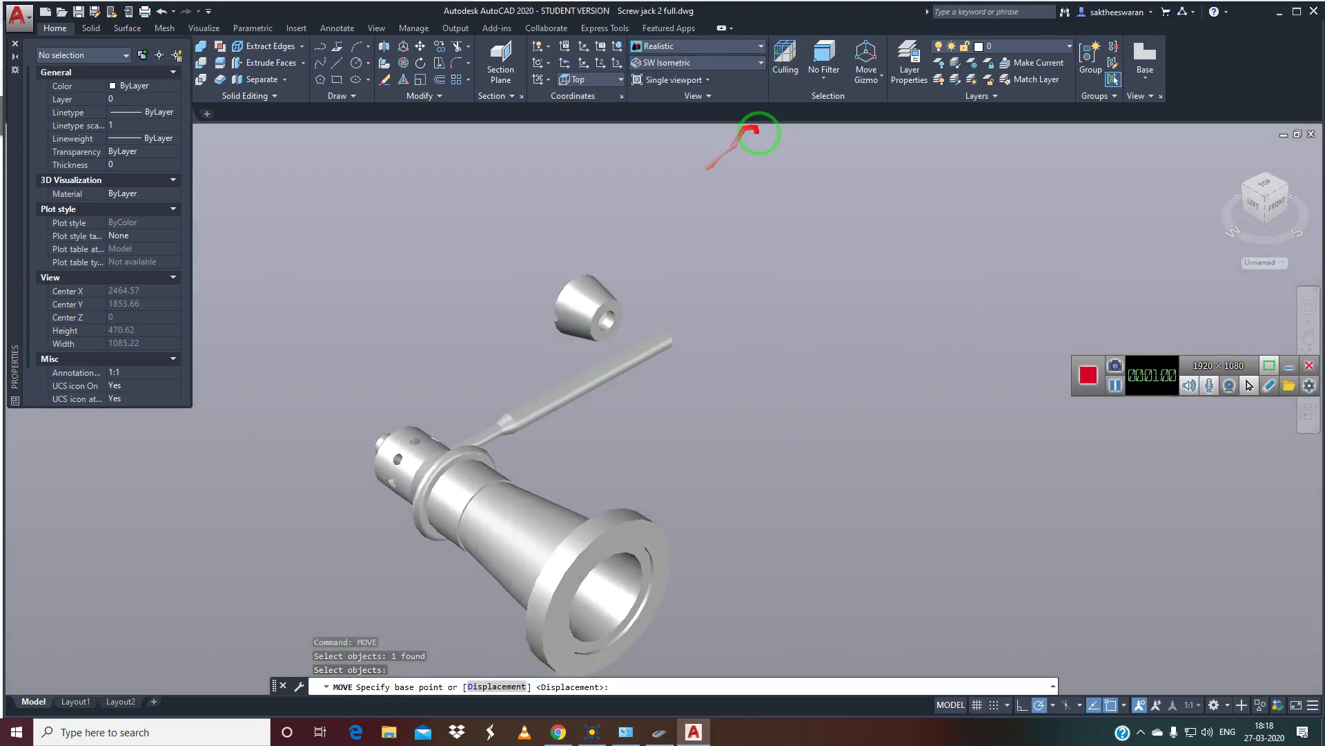
left_click(760, 49)
left_click(657, 82)
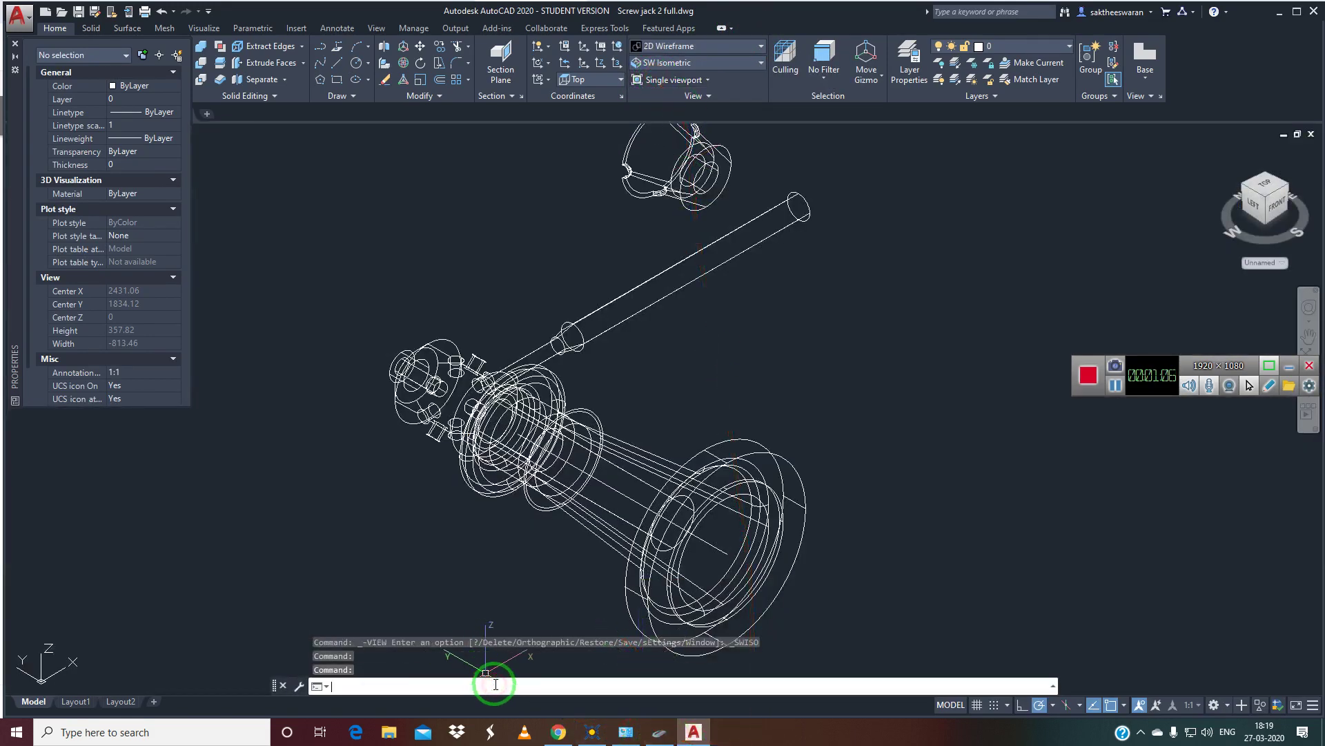
- Move the flared body out to the right, using its flange centre as base point
type("MOve")
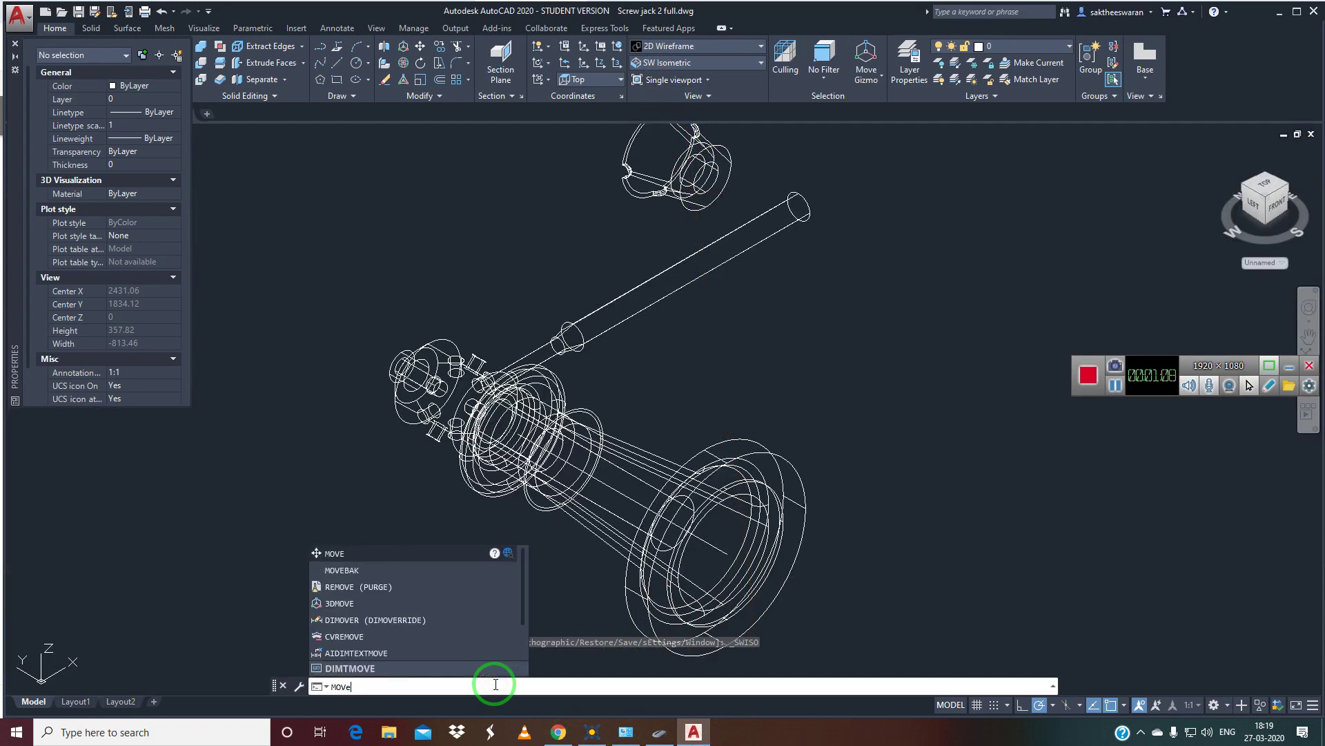
key("Return")
left_click(659, 583)
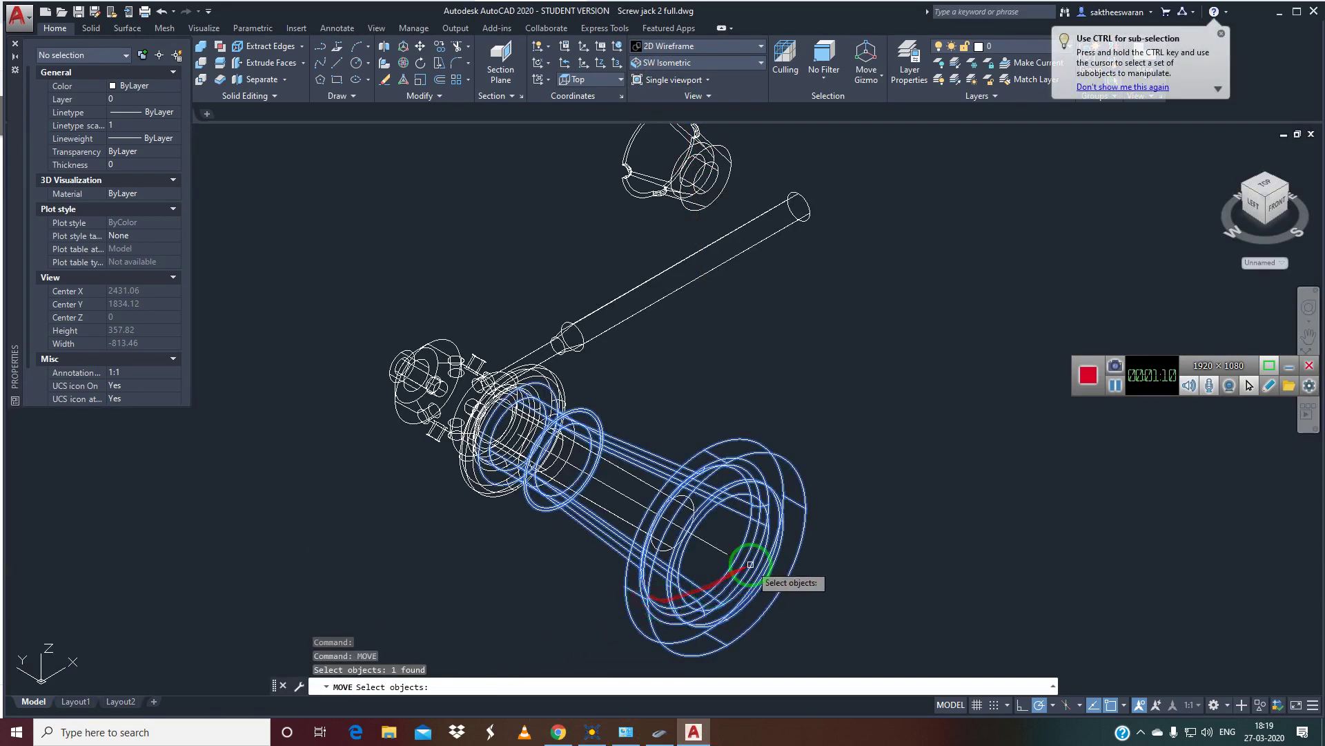
key("Return")
left_click(726, 554)
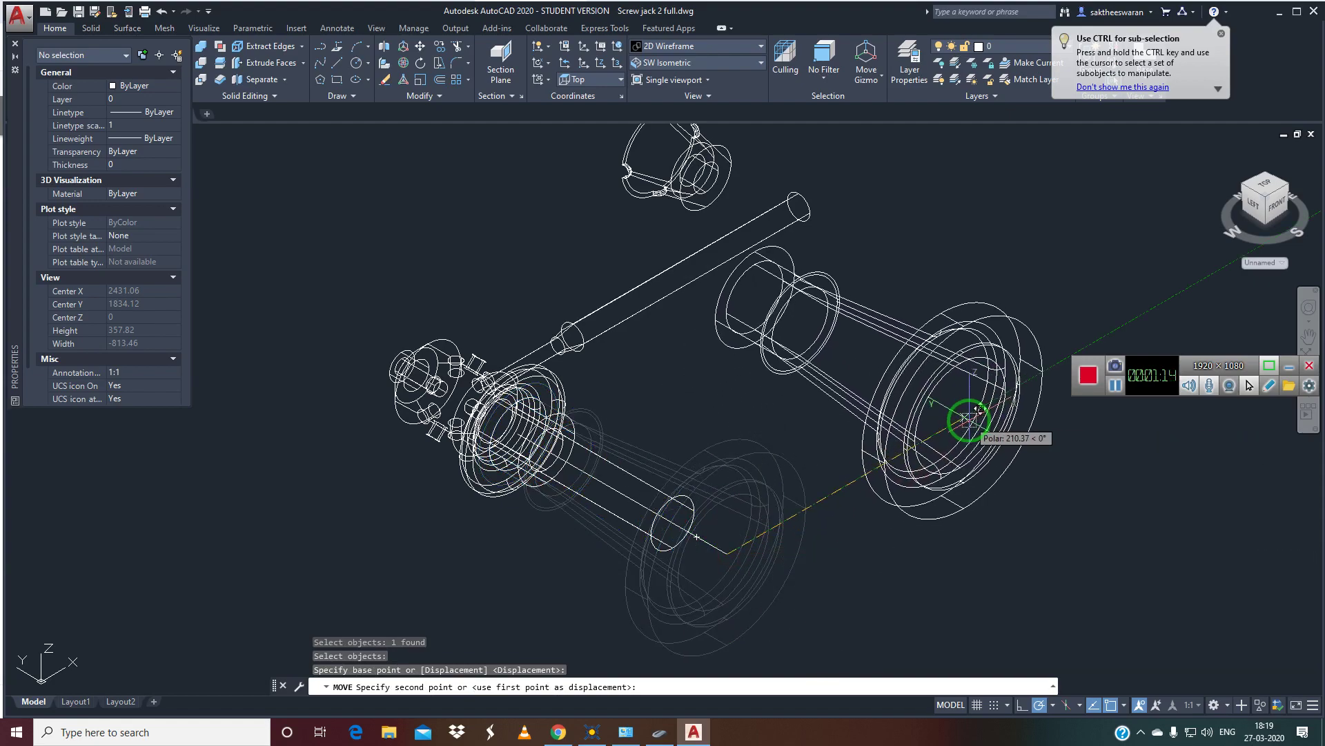
left_click(970, 419)
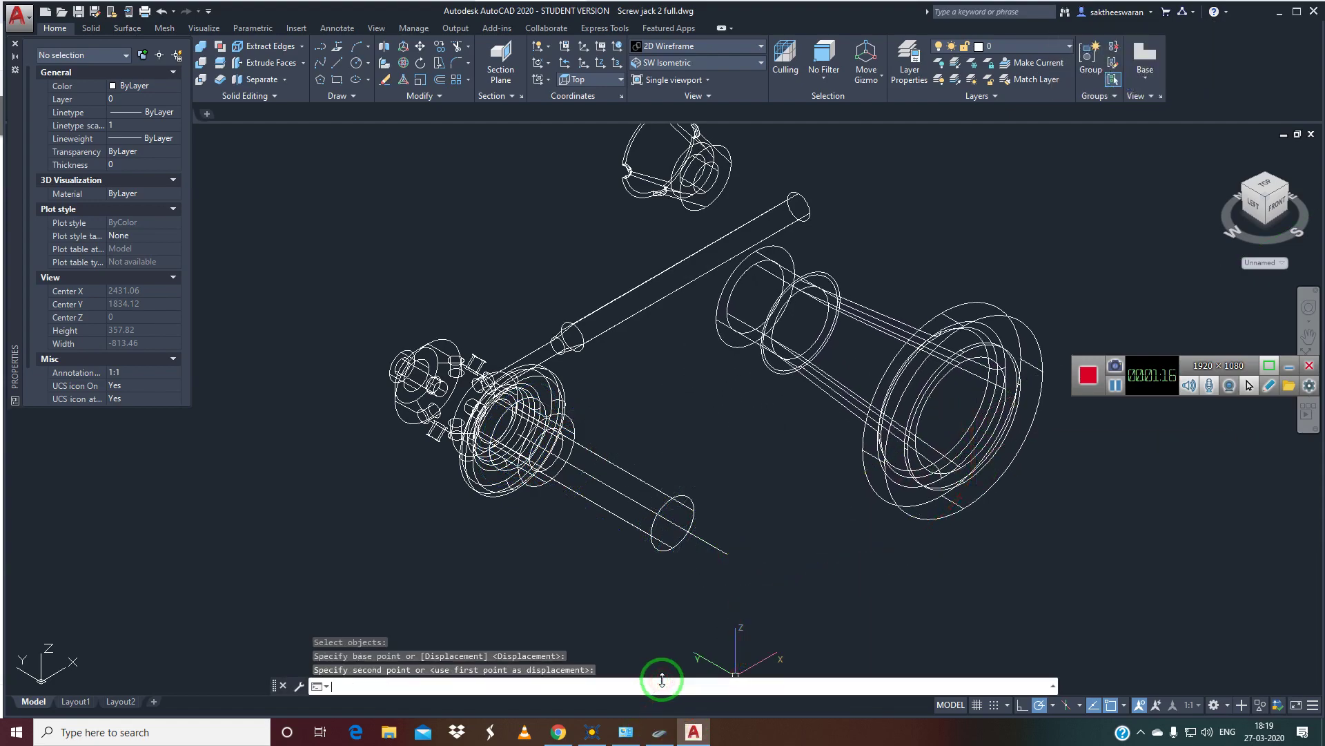
- Abandon a second move of the body and delete the stray leftover object
type("MOn")
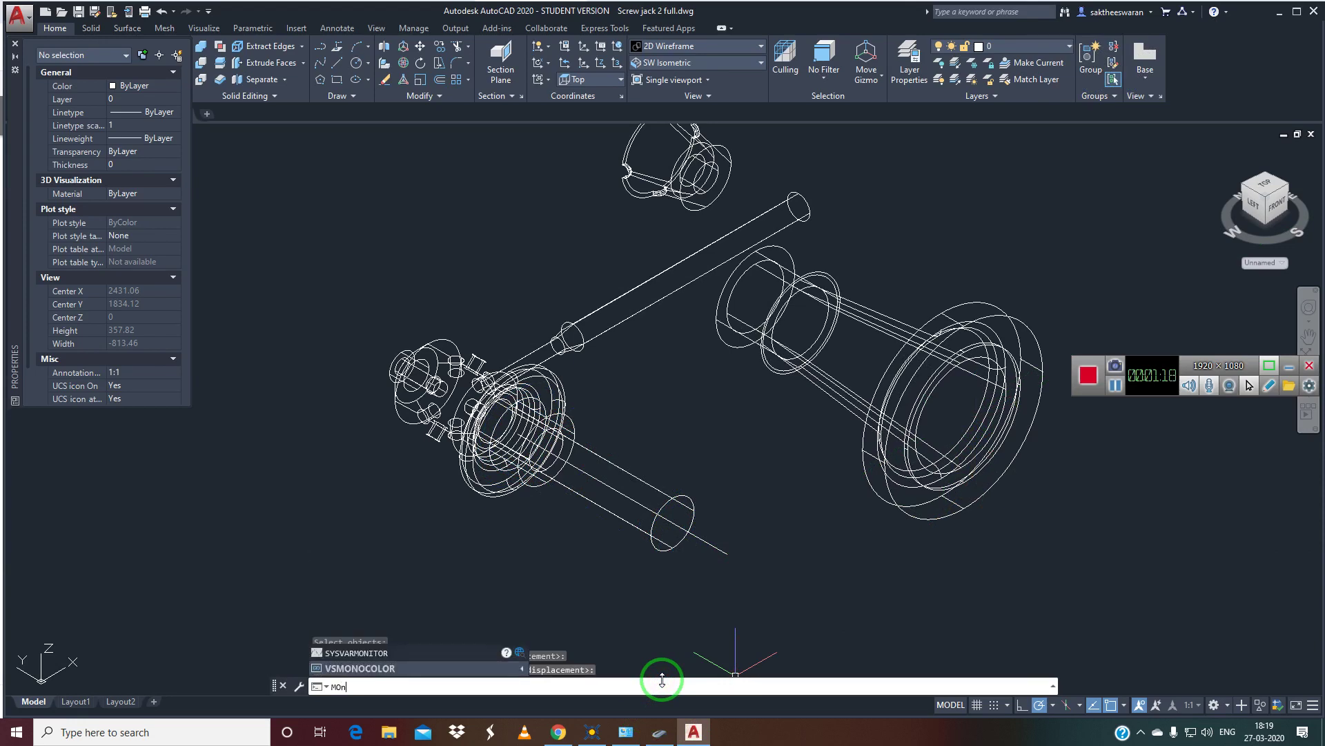
key("BackSpace")
key("Return")
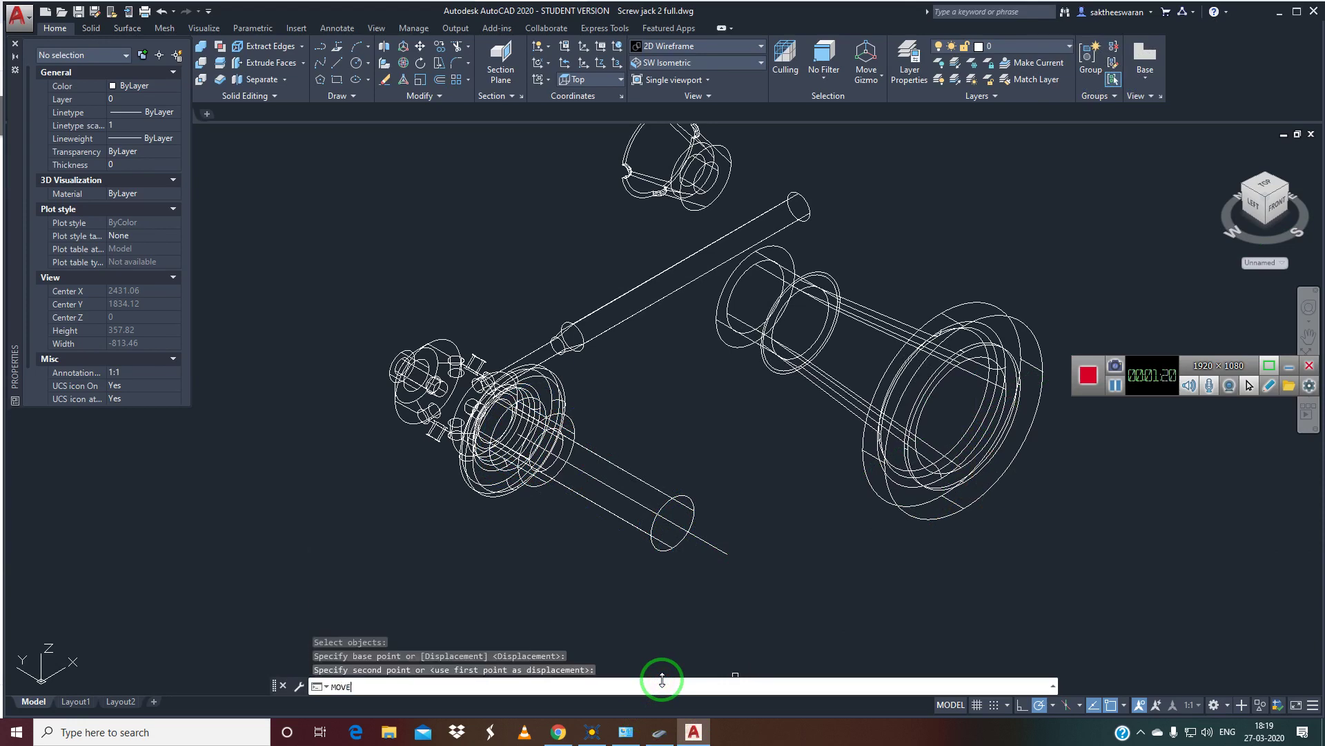
left_click(887, 491)
key("Return")
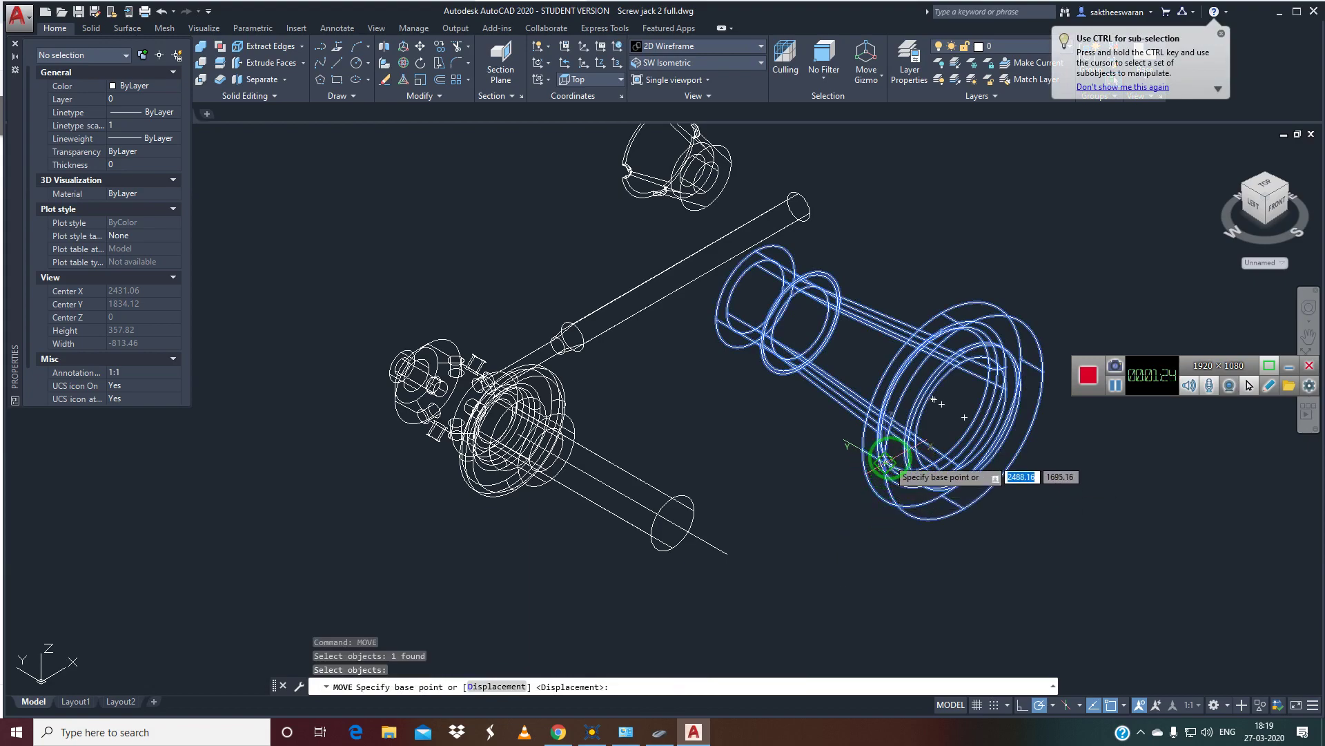
left_click(887, 461)
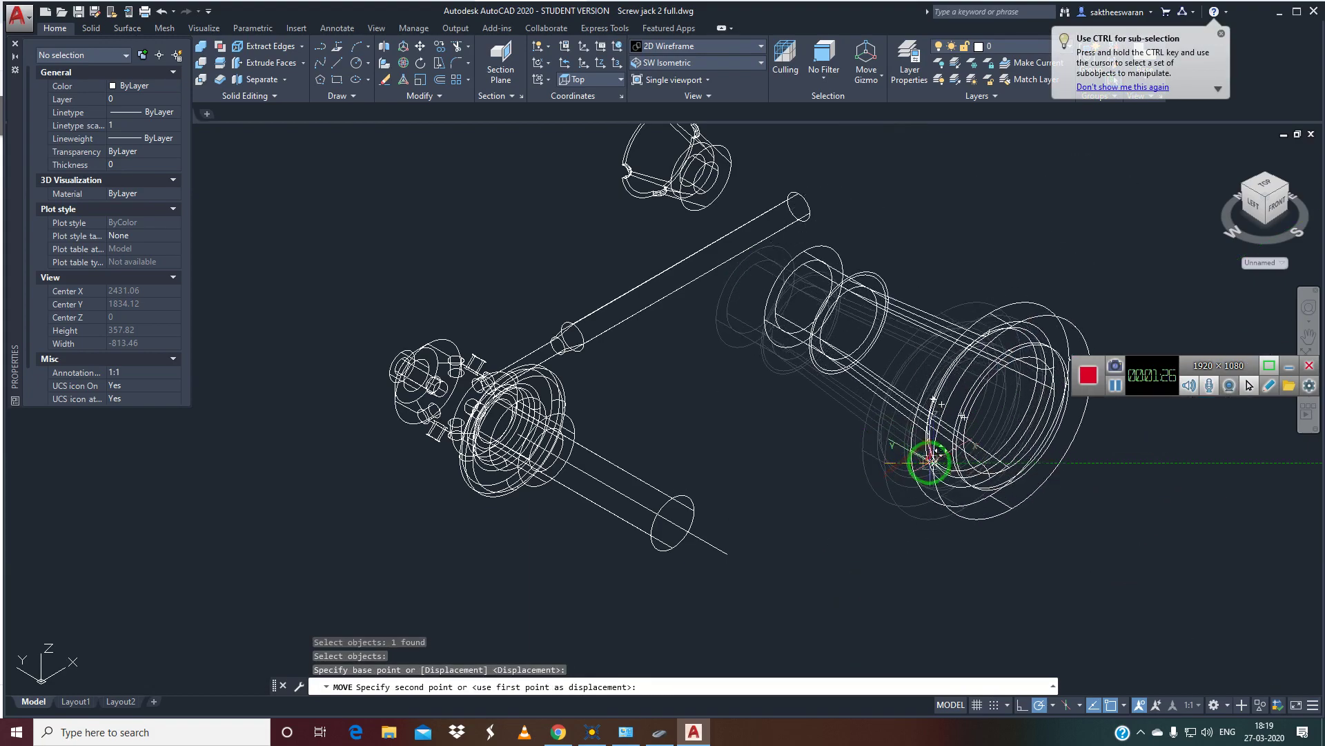
key("Escape")
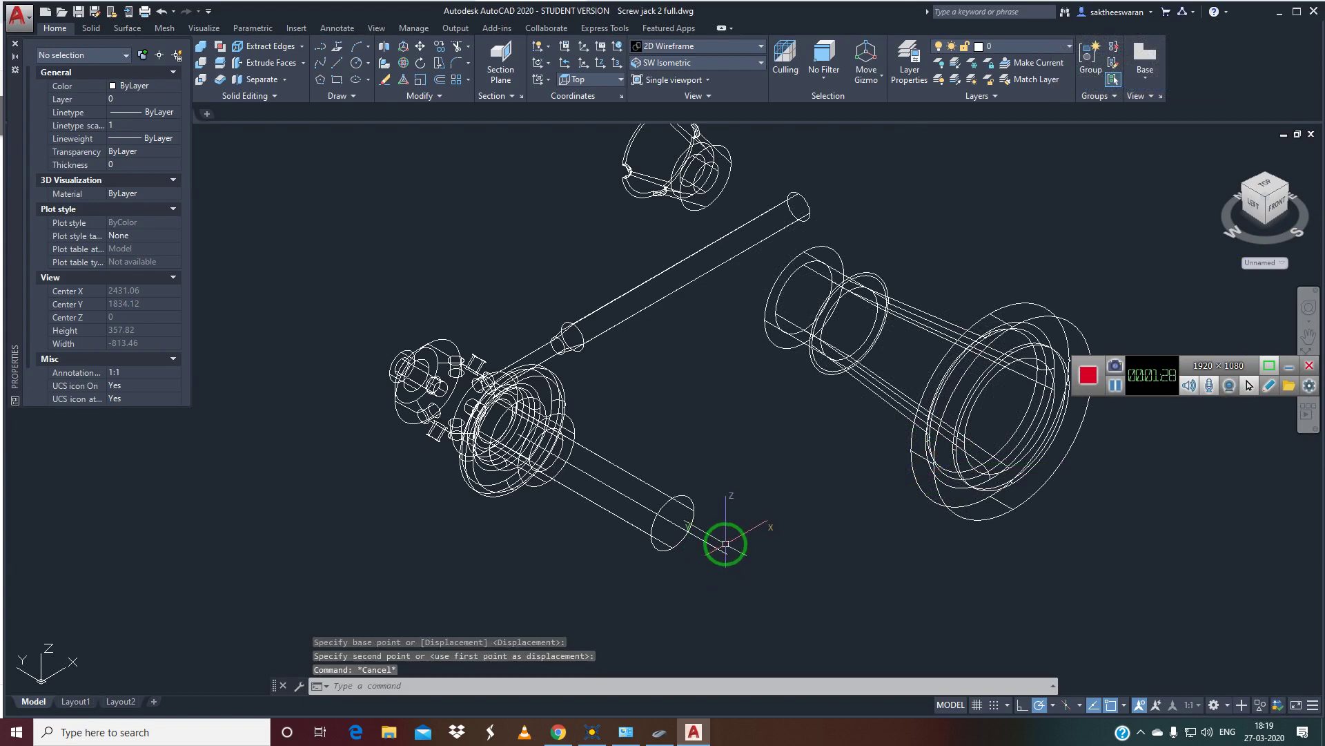
left_click(724, 542)
key("Delete")
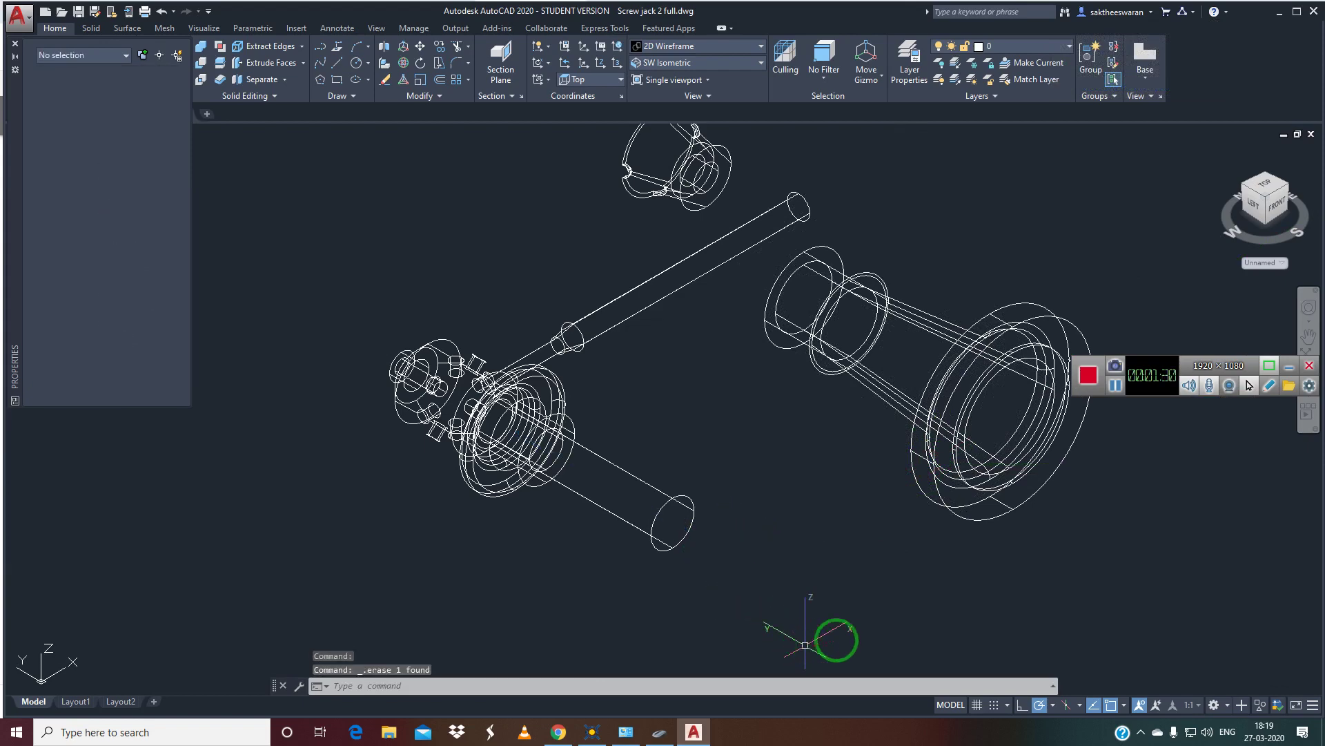
- Shade the separated screw jack parts in Shades of Gray and zoom to fit
left_click(758, 64)
left_click(724, 46)
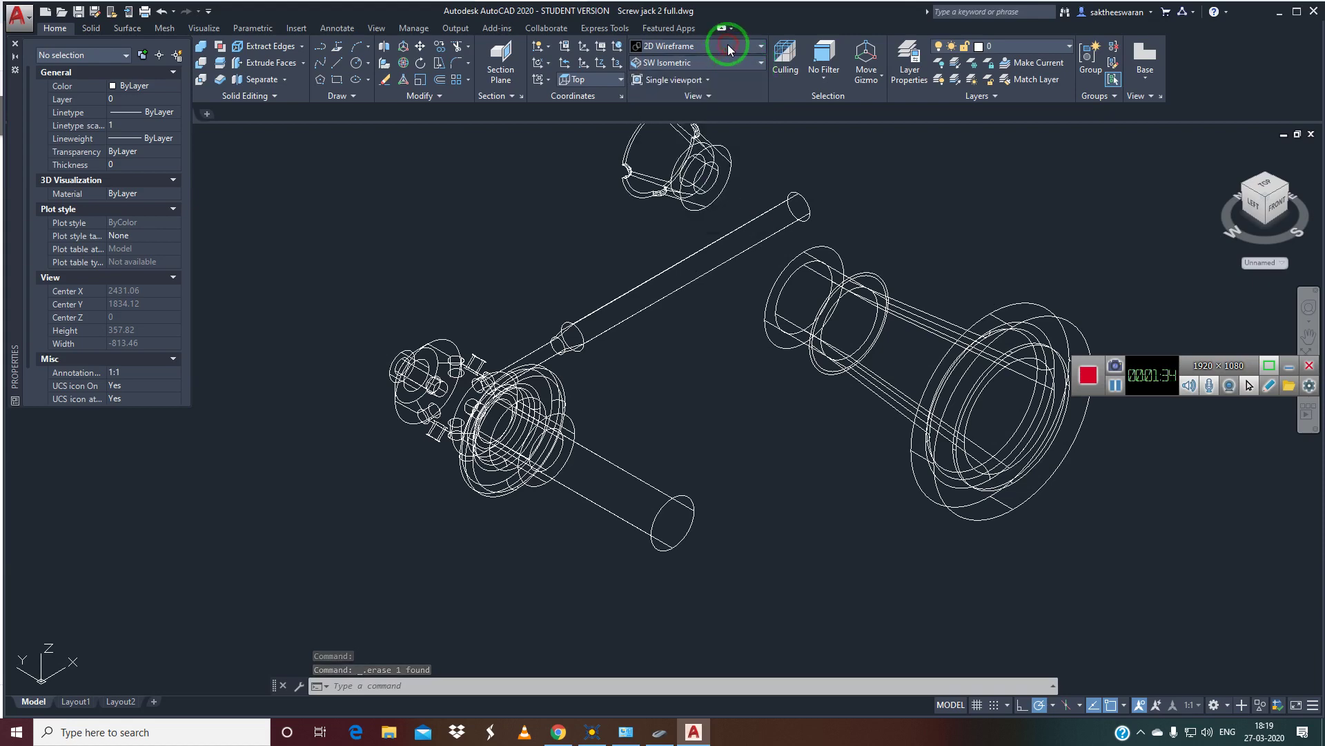
left_click(767, 119)
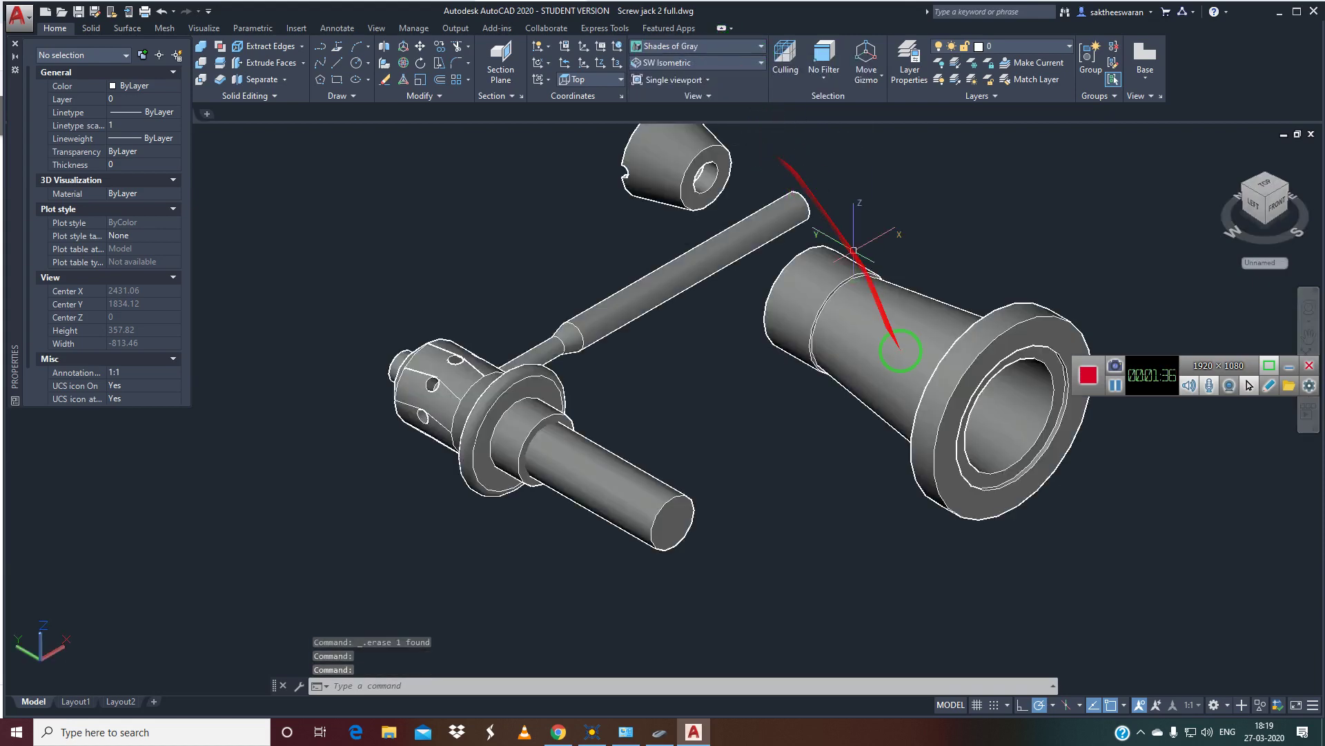
left_click(1273, 205)
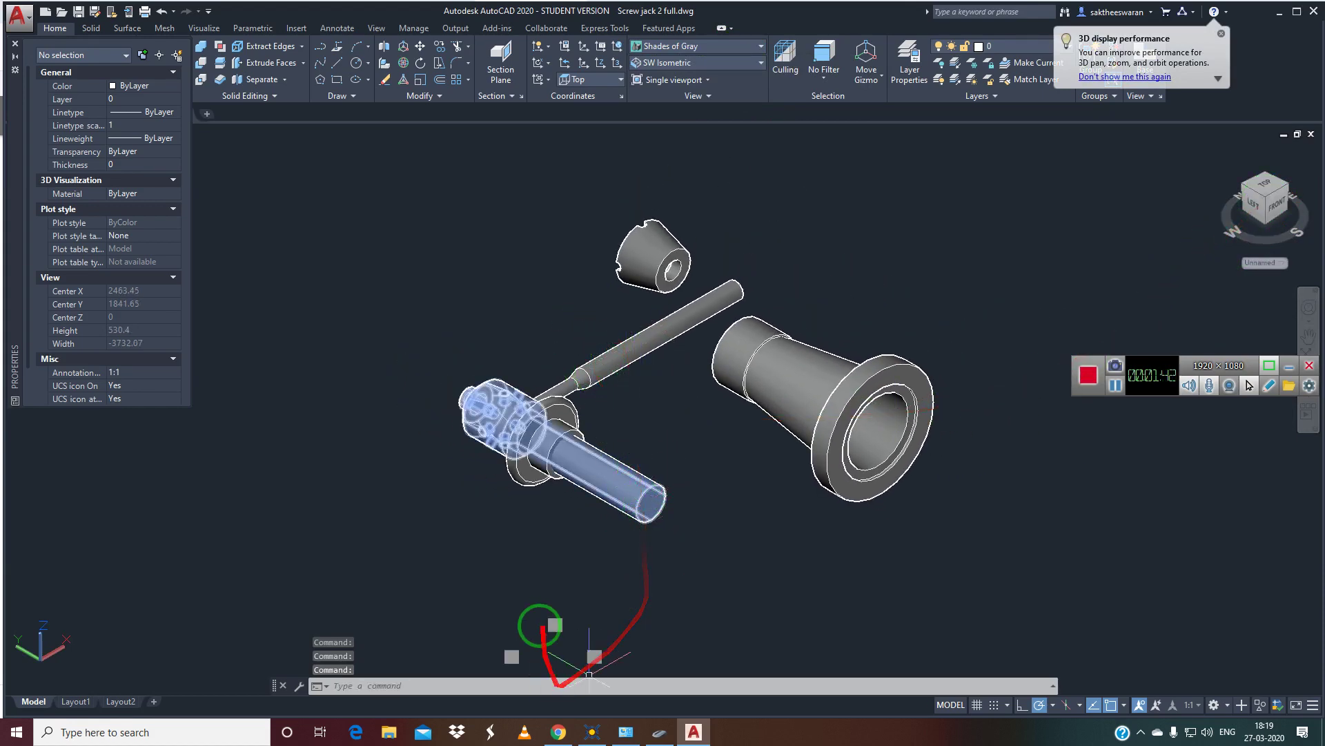
left_click(502, 691)
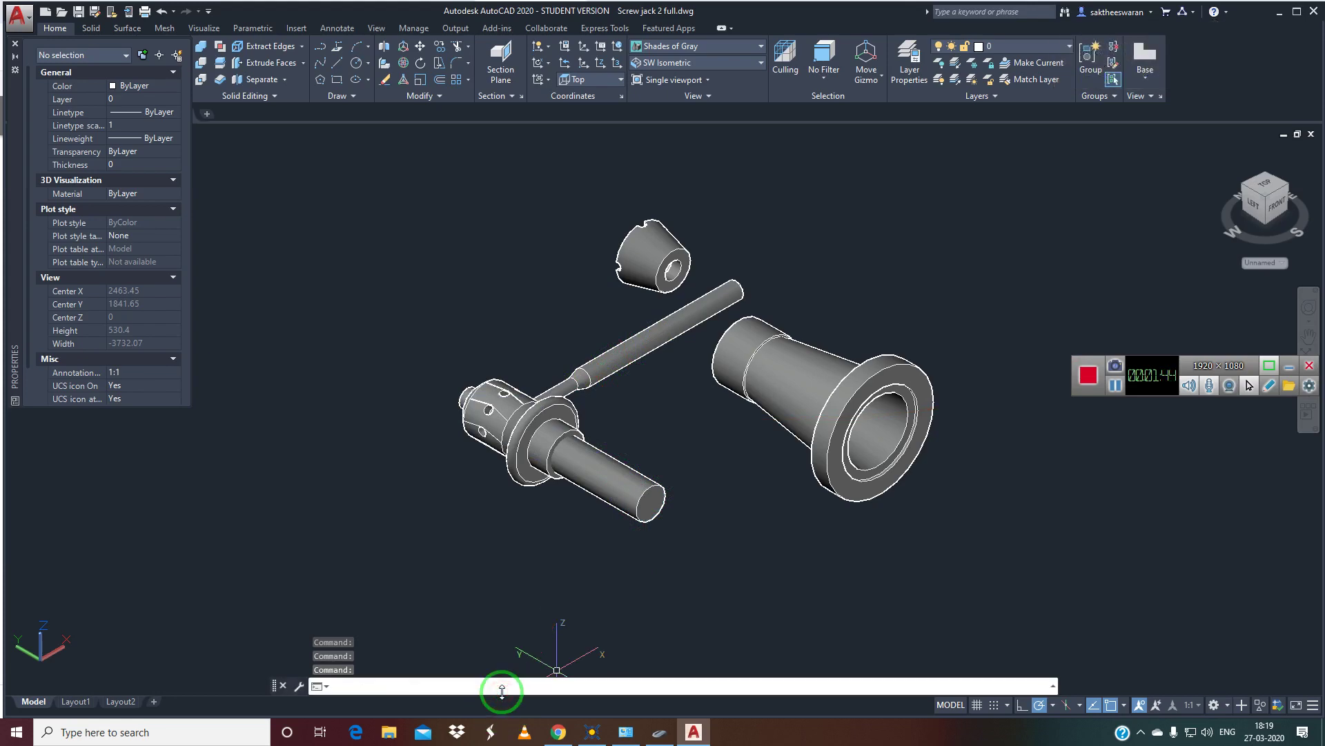
mouse_move(1265, 203)
left_click(1309, 134)
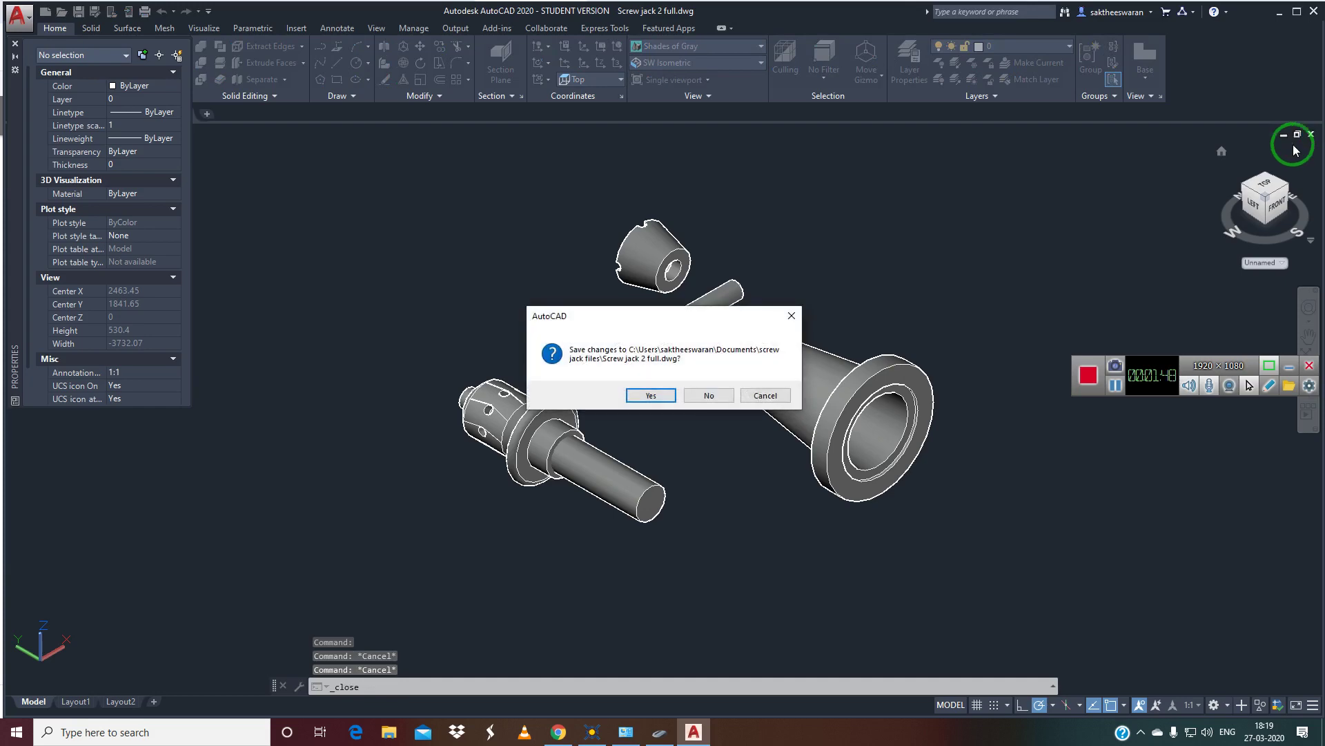
- Close the screw jack drawing without saving and start a new drawing from acadiso.dwt
left_click(692, 405)
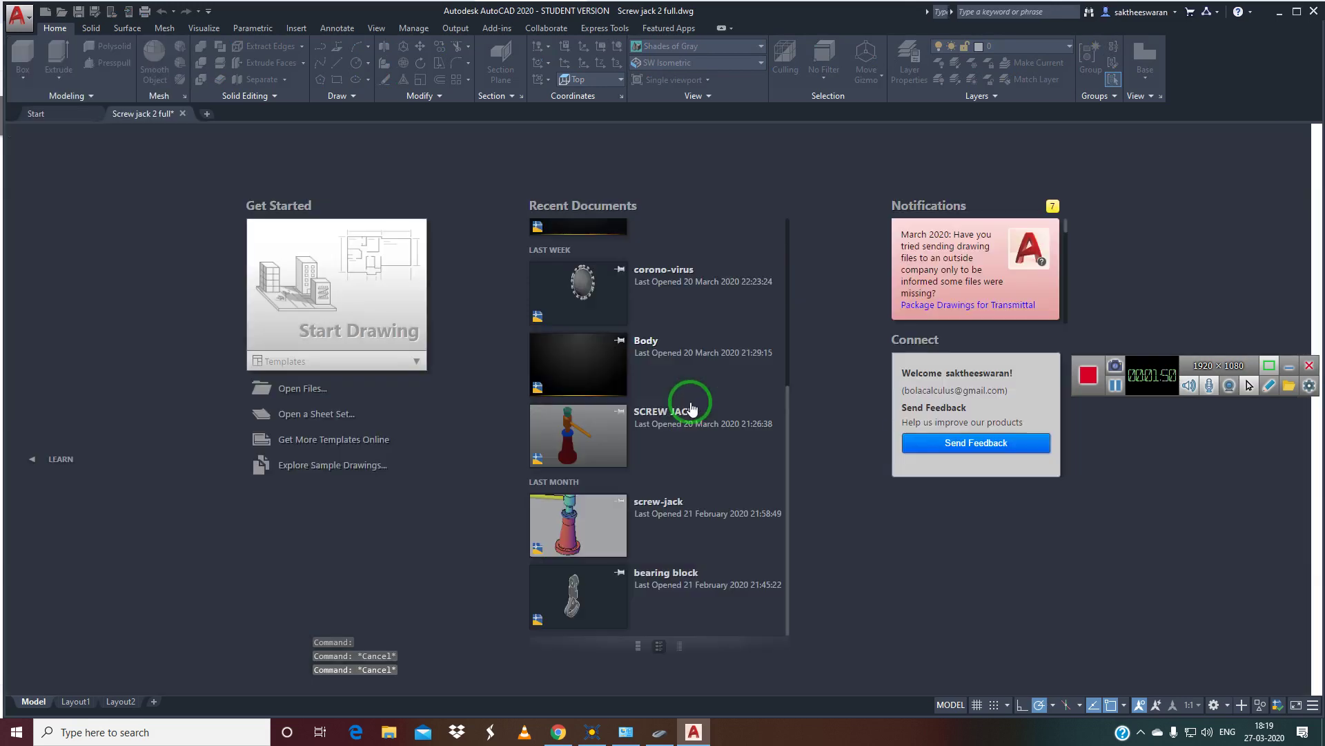
left_click(28, 31)
left_click(48, 99)
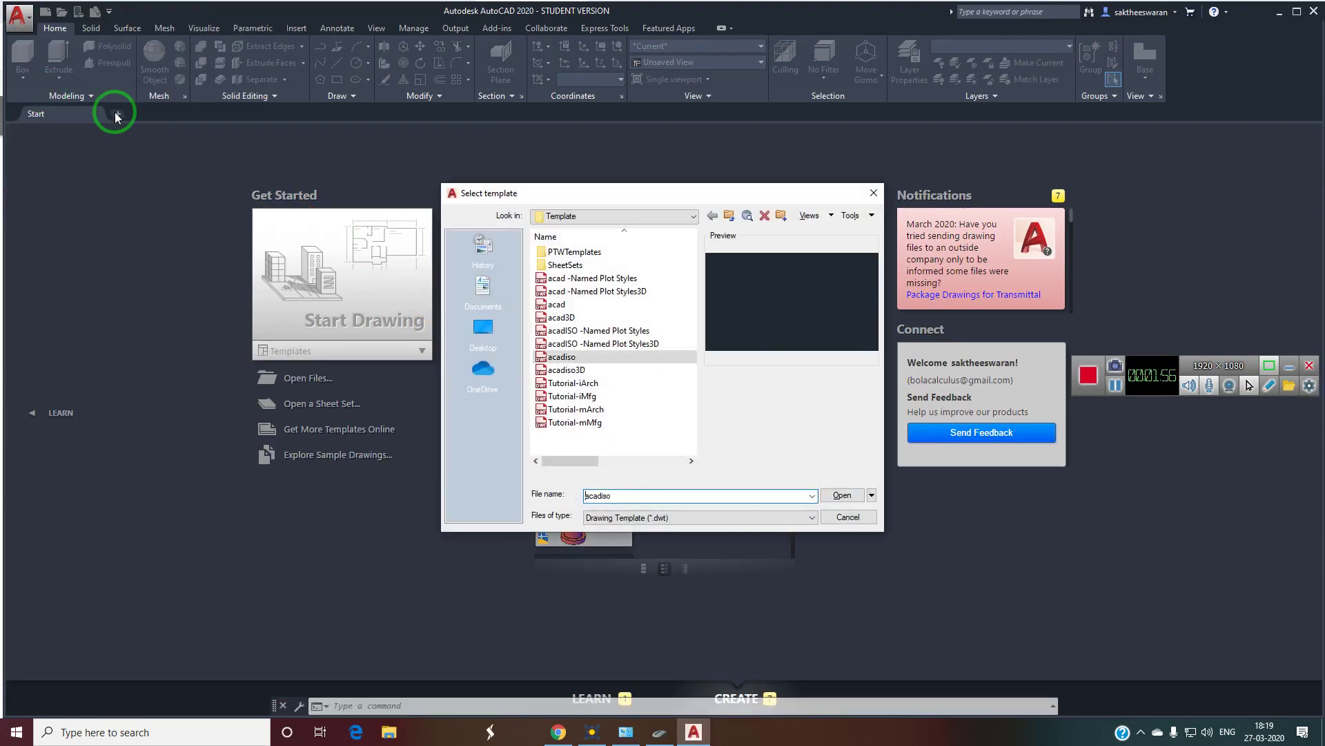
left_click(839, 495)
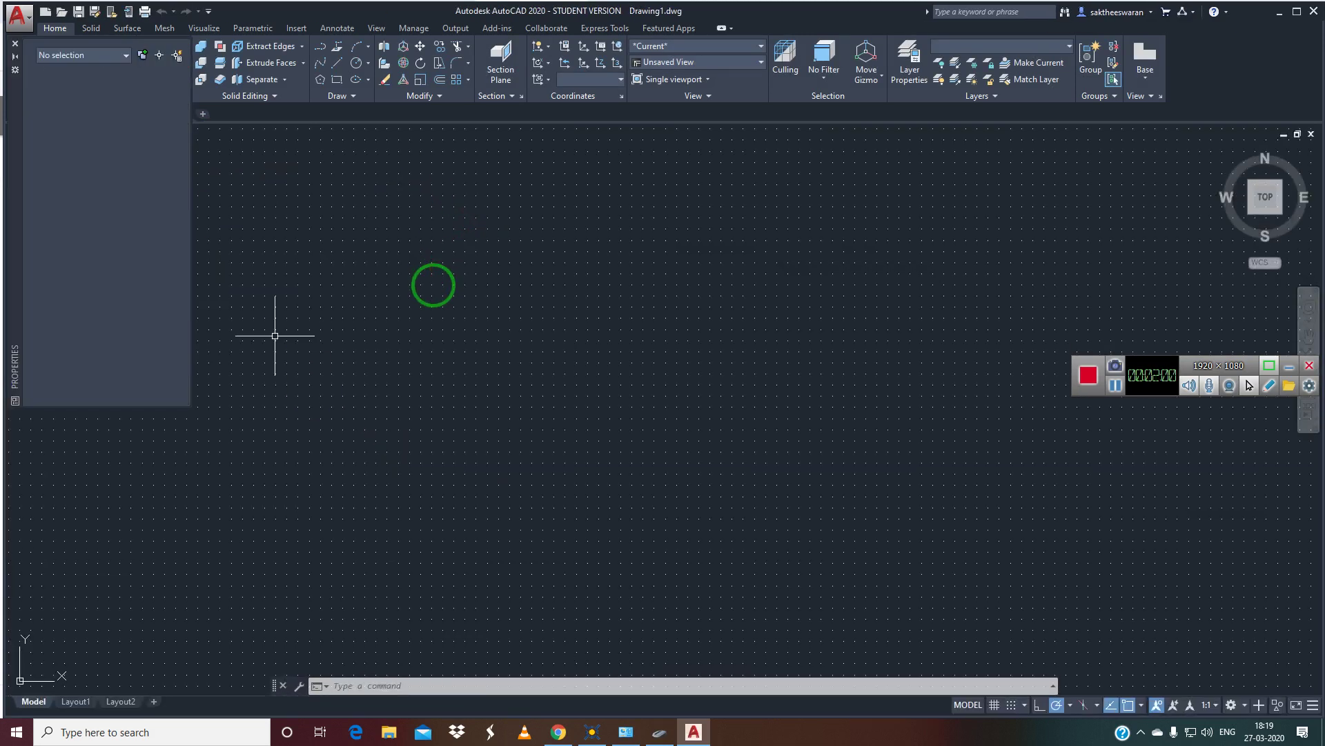
- Hide the Properties palette and draw a rectangle from two corner points
left_click(15, 47)
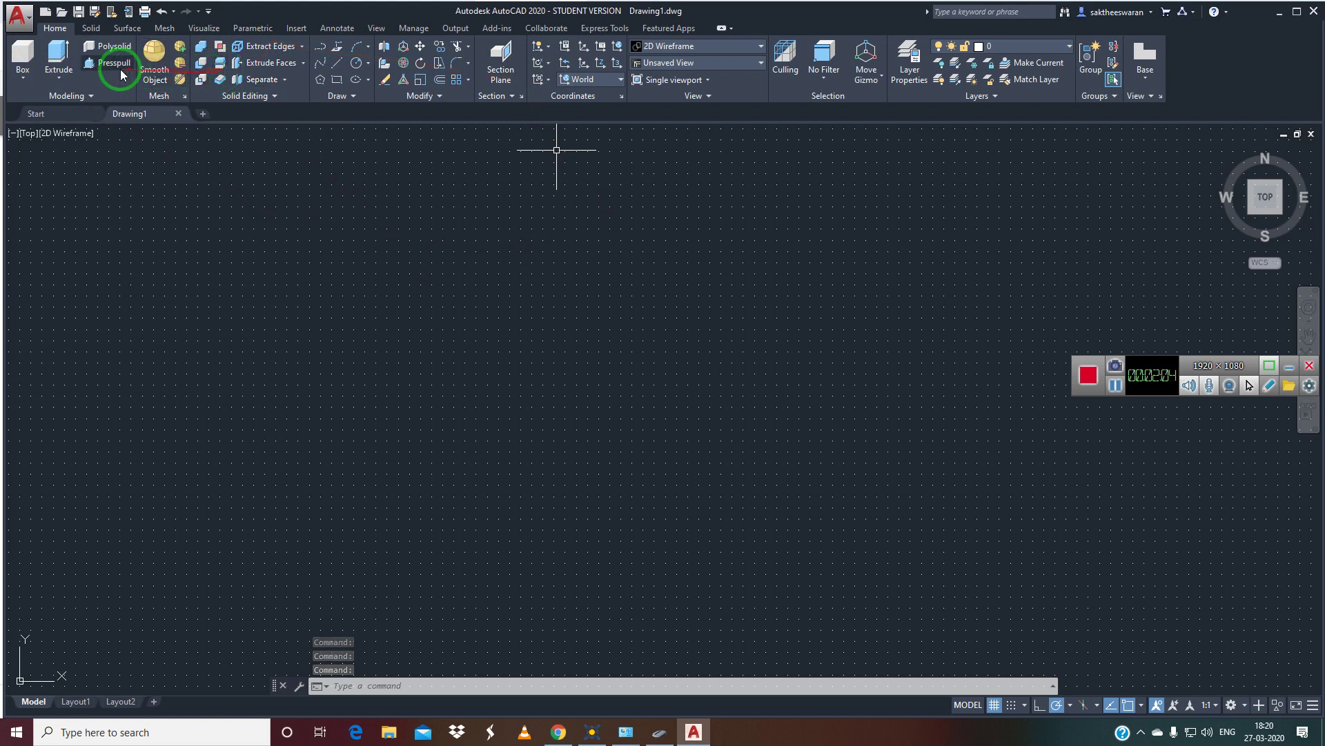
left_click(335, 77)
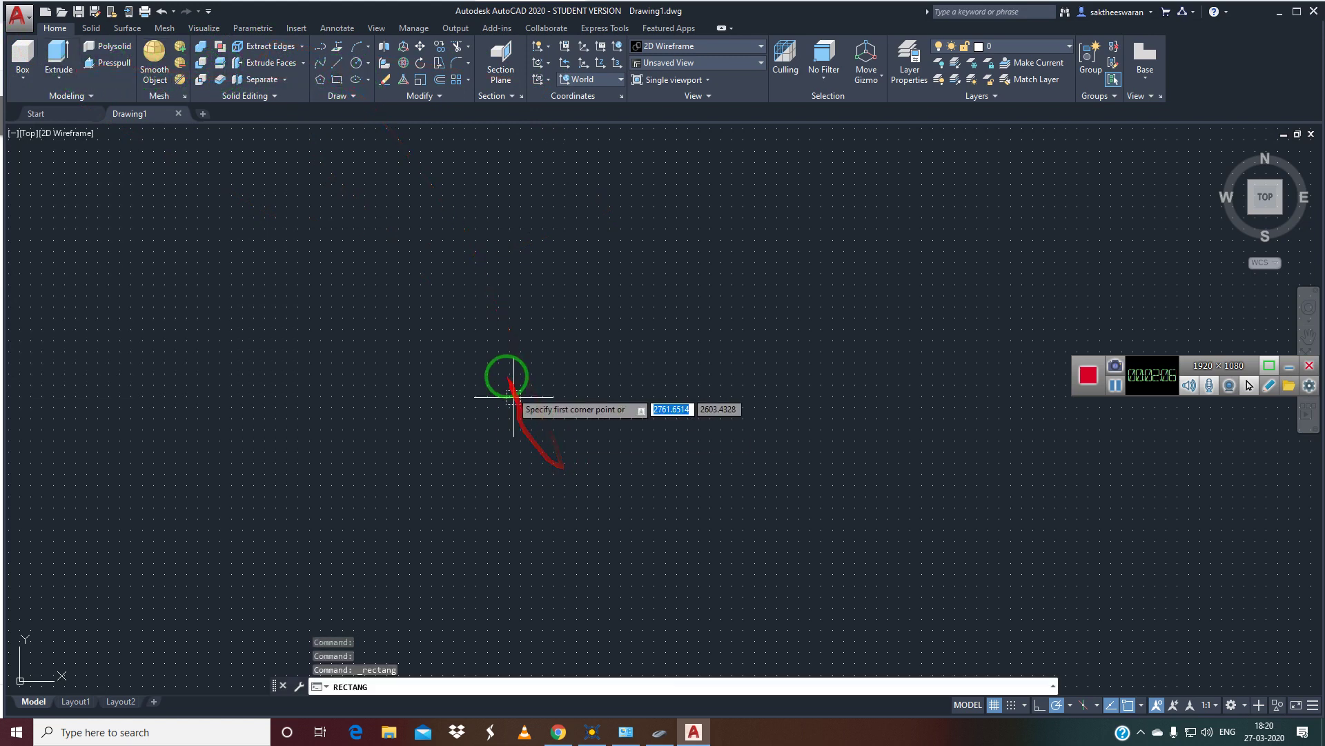
left_click(480, 342)
left_click(752, 534)
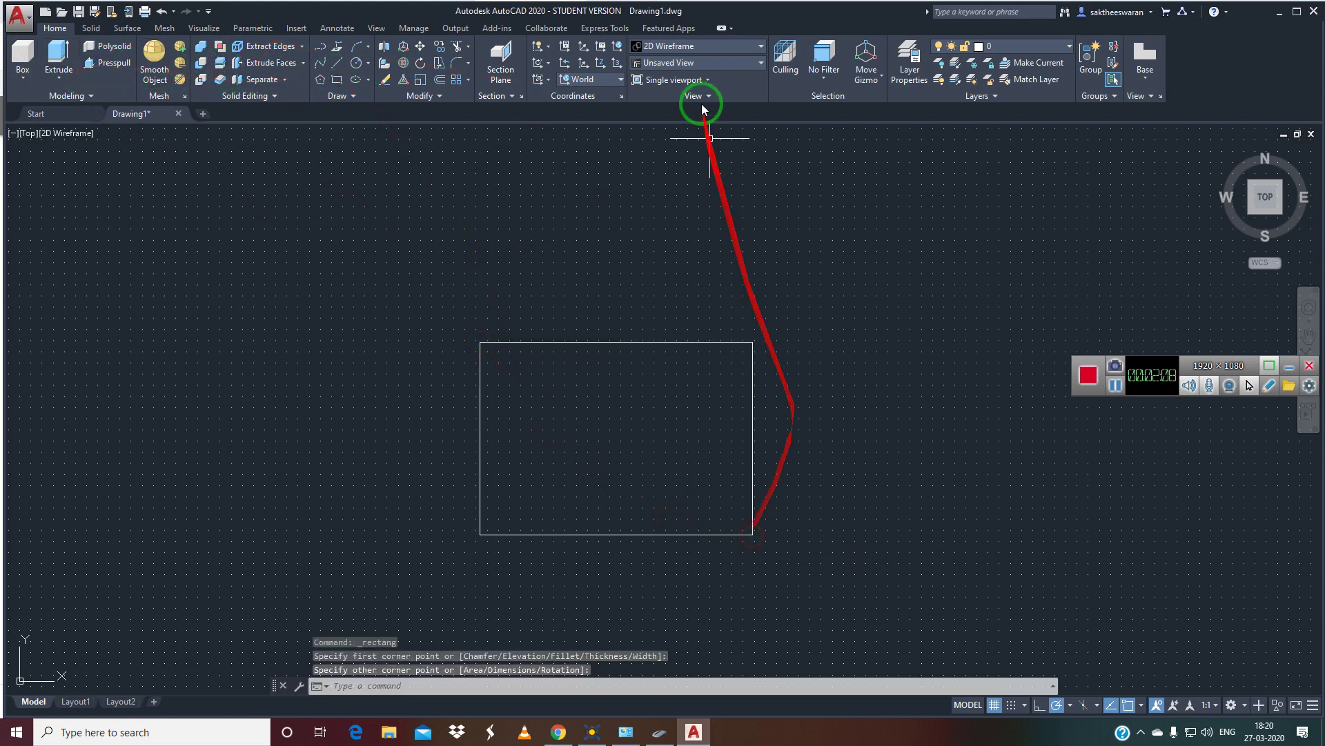
- Switch to SW Isometric and extrude the rectangle upward into a tall box
left_click(755, 64)
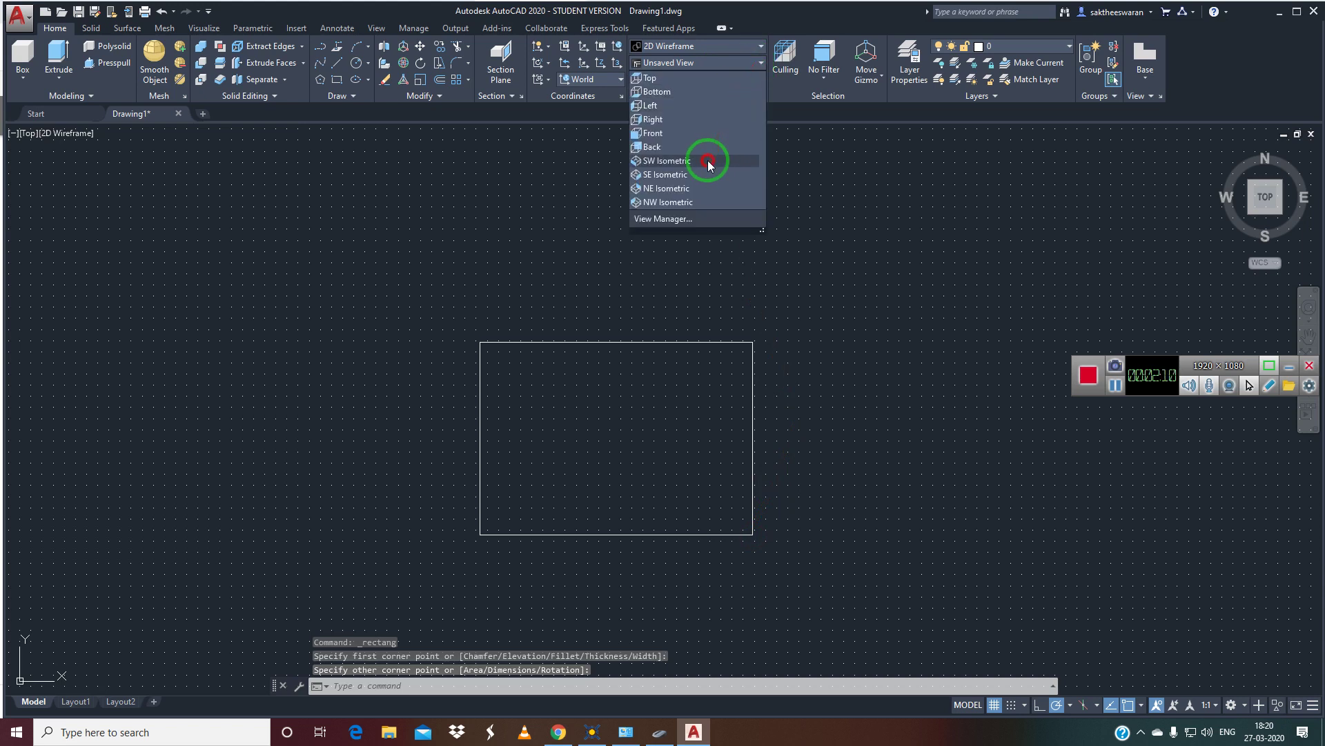
left_click(709, 161)
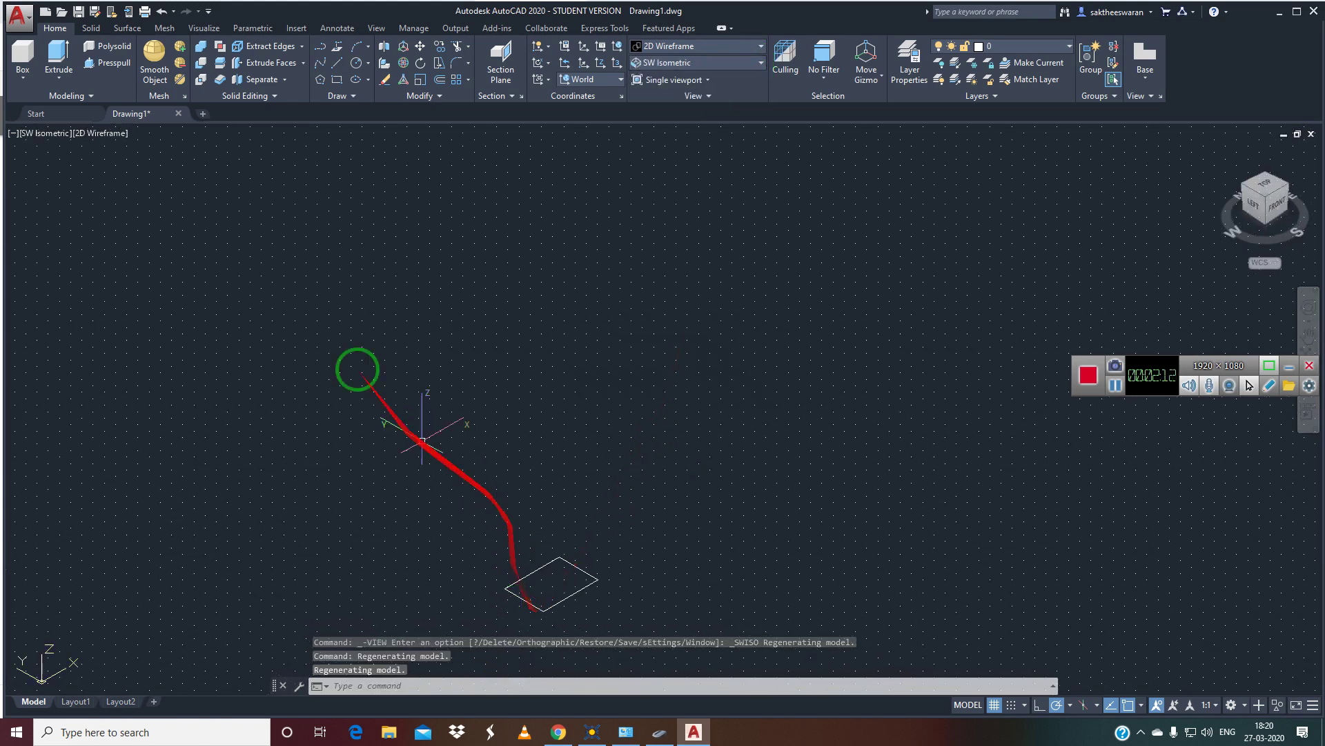
left_click(58, 55)
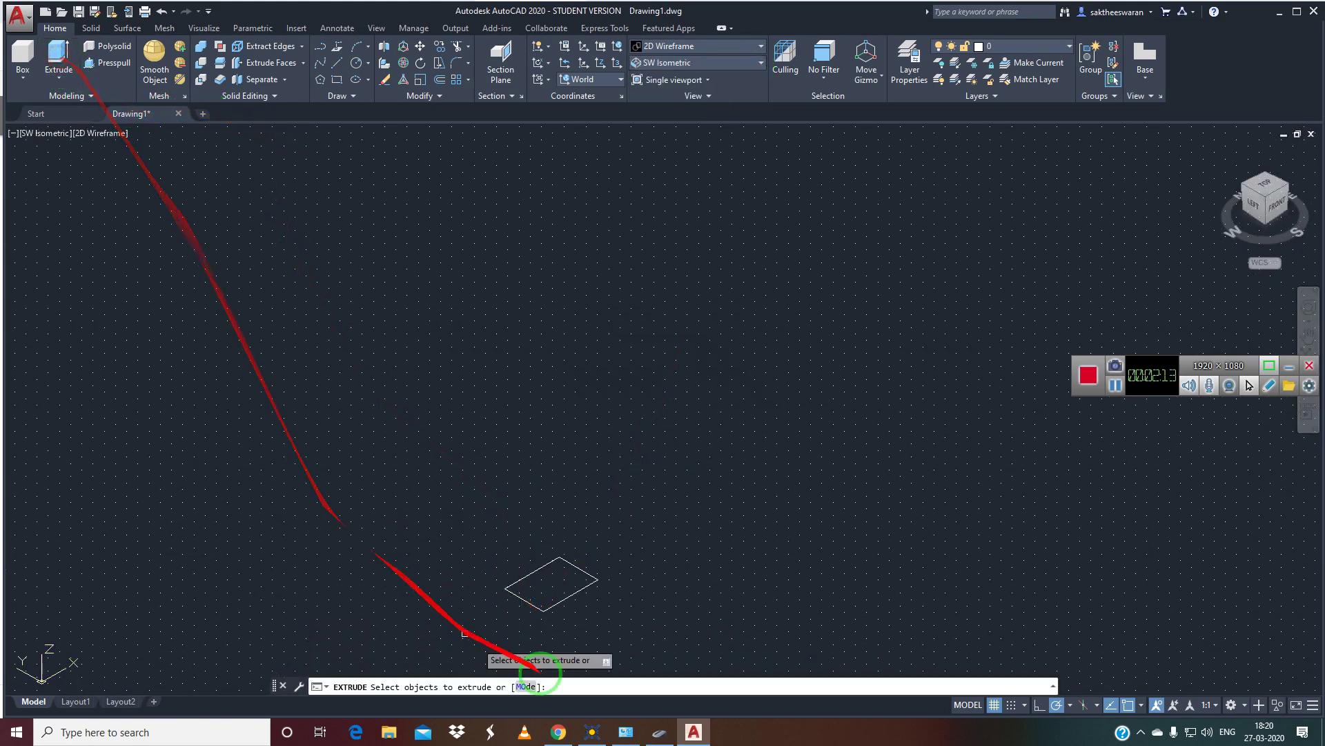
left_click(567, 610)
key("Return")
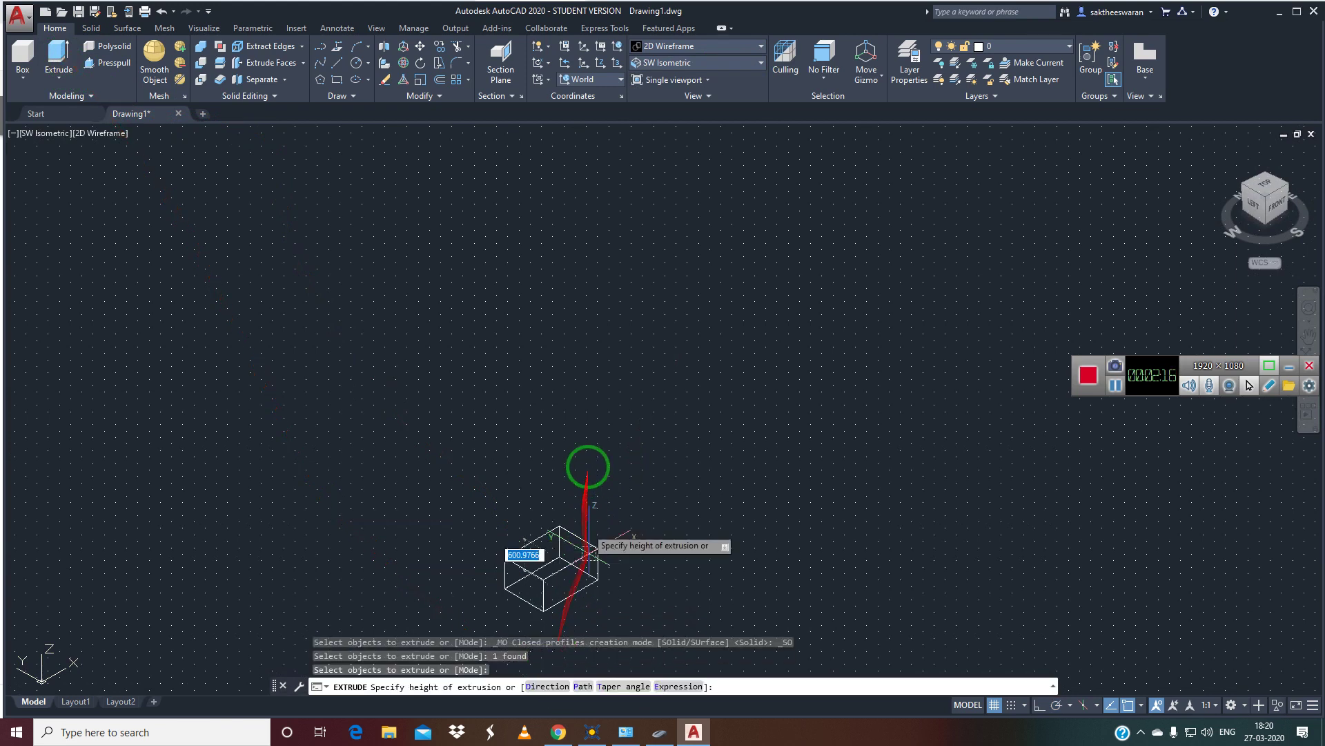
left_click(577, 394)
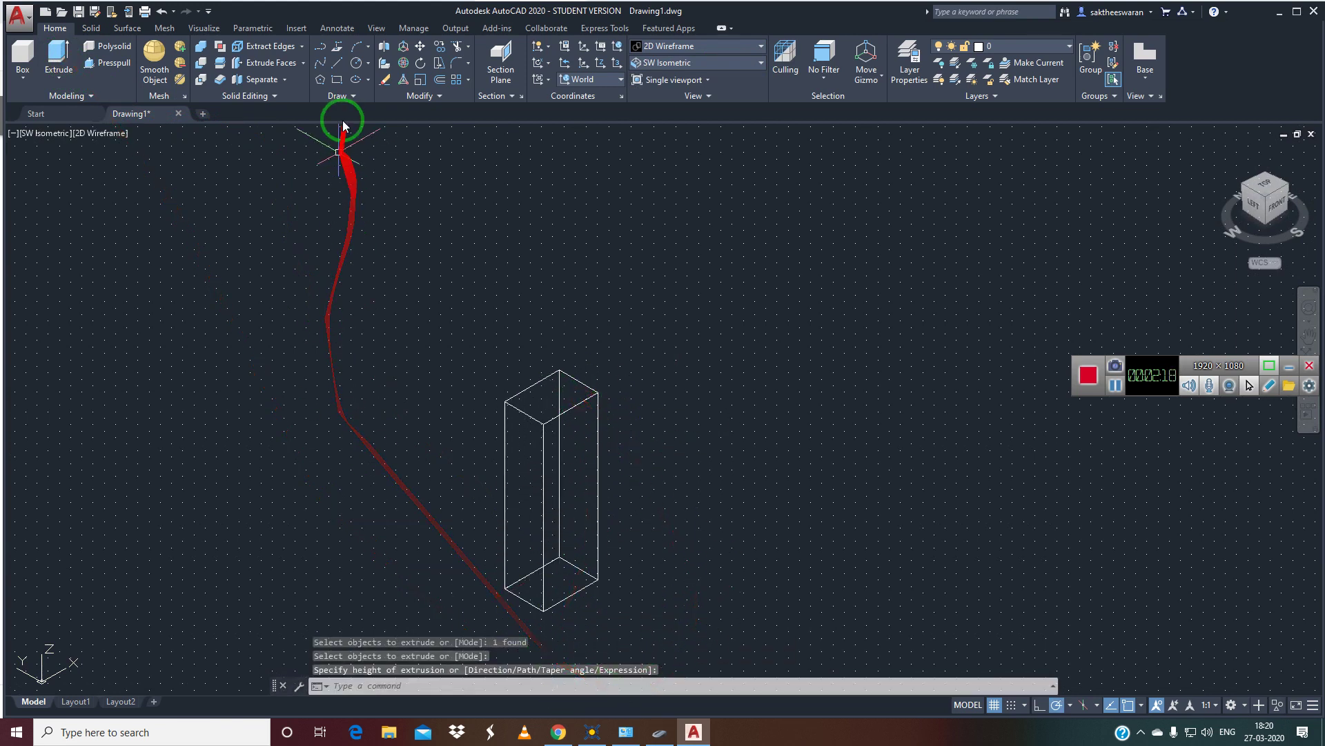
- Cancel a trial line and open Drafting Settings for object snaps
left_click(336, 62)
scroll(483, 428, "up", 8)
scroll(533, 450, "up", 1)
scroll(673, 387, "down", 3)
scroll(659, 414, "down", 3)
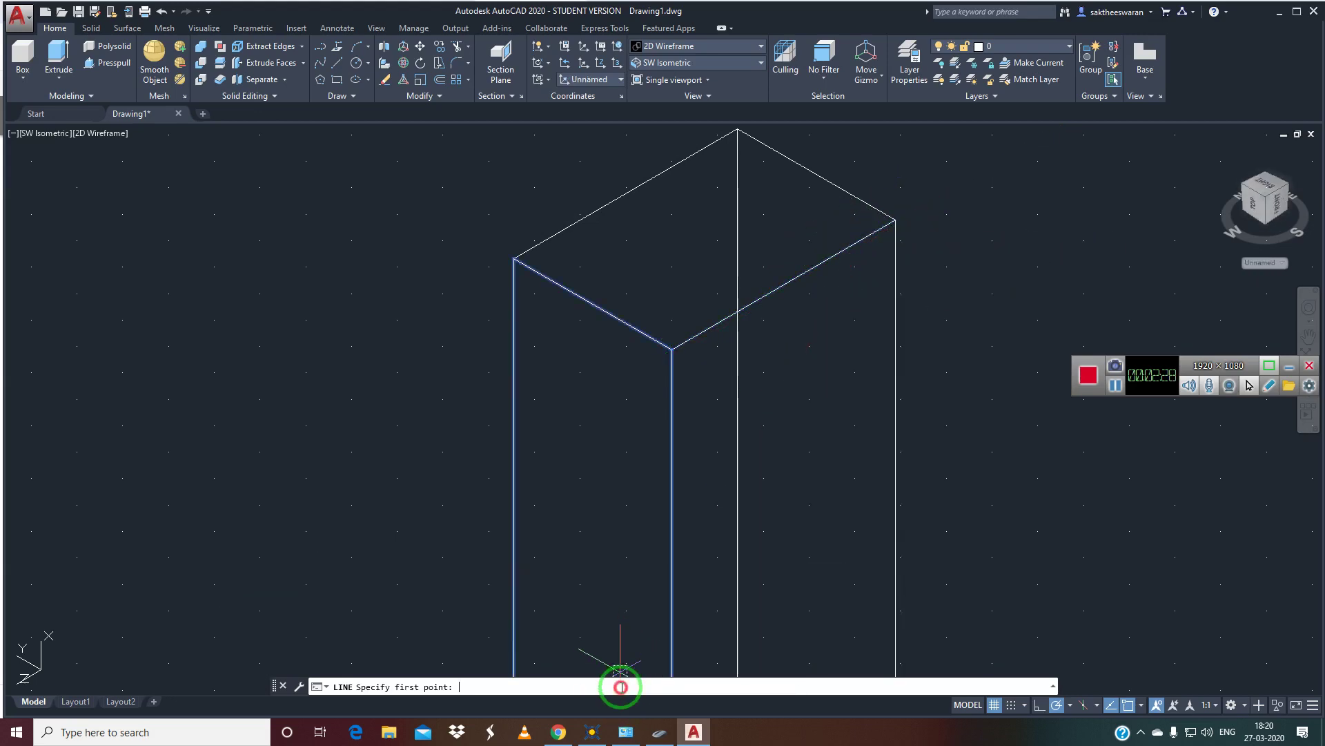
key("Escape")
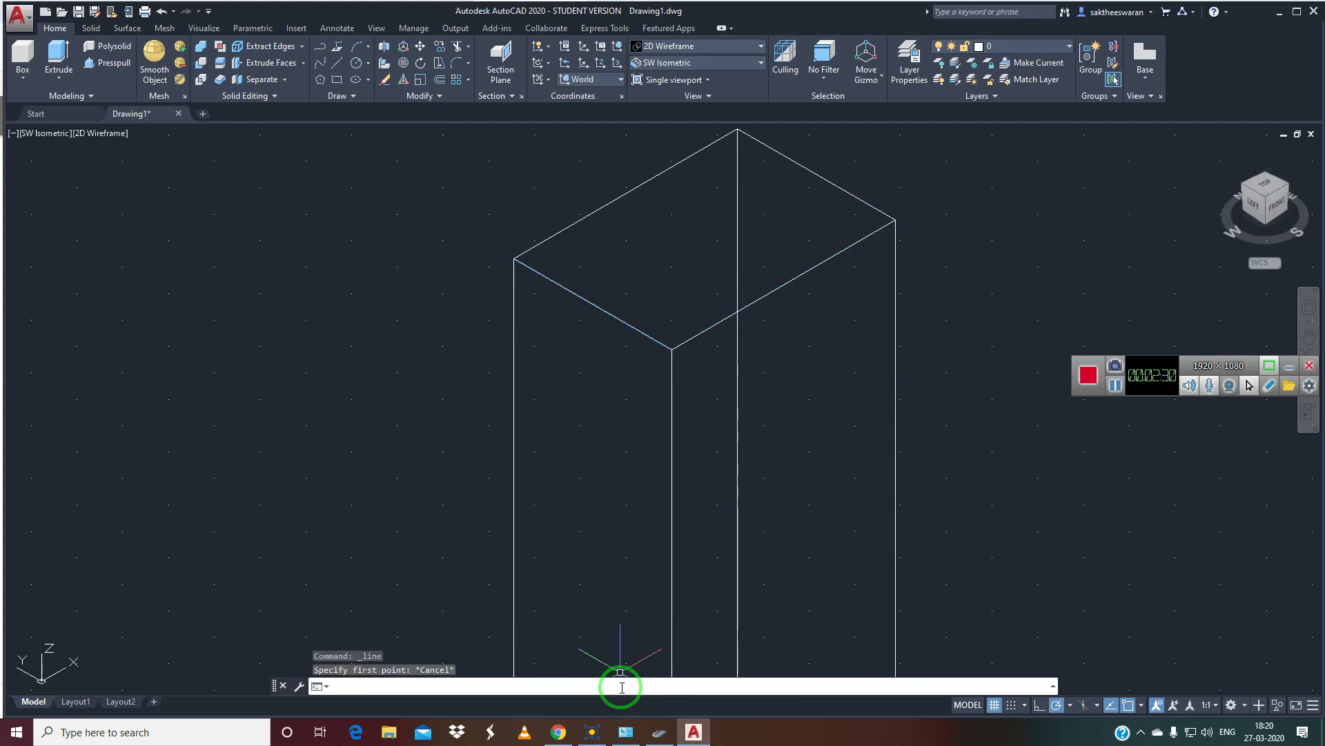
type("dsn")
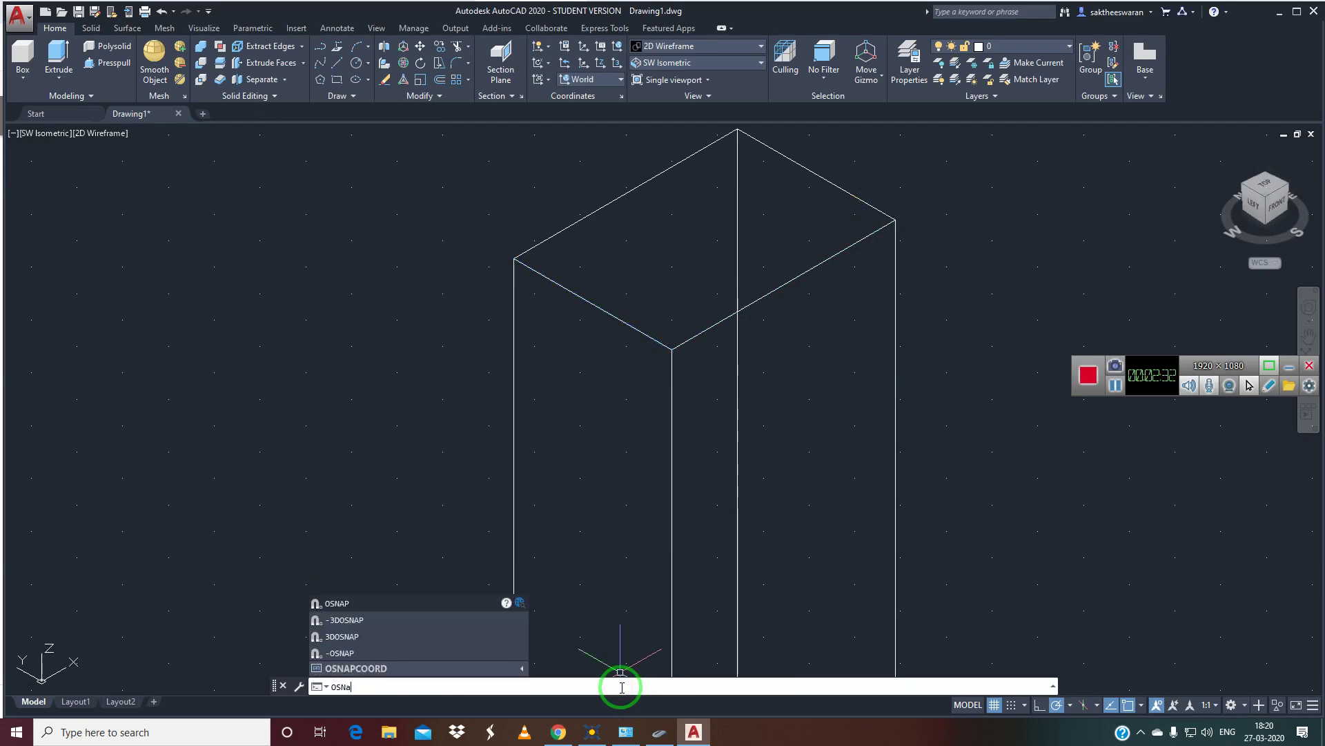
key("Return")
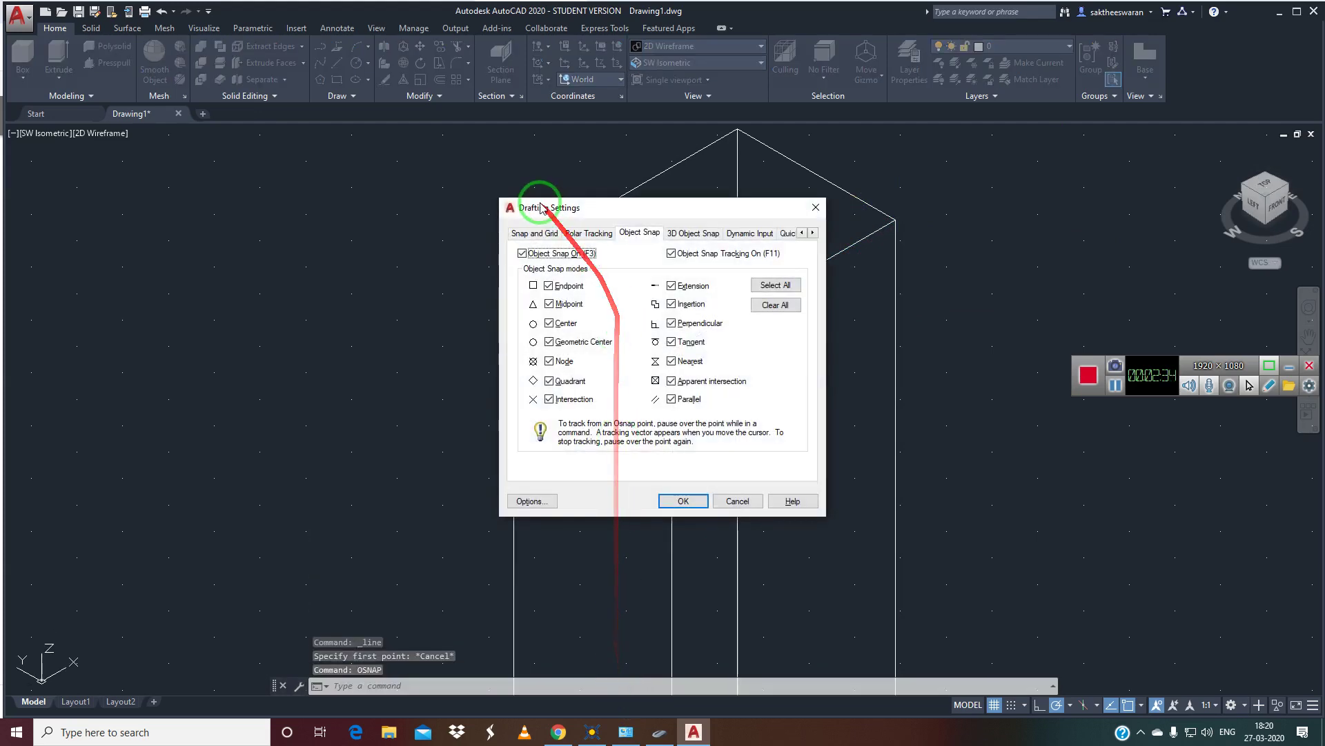
- Set snap and grid X/Y spacing to 2, major line every 2, allow subdivision, and apply
left_click(537, 232)
left_click(637, 284)
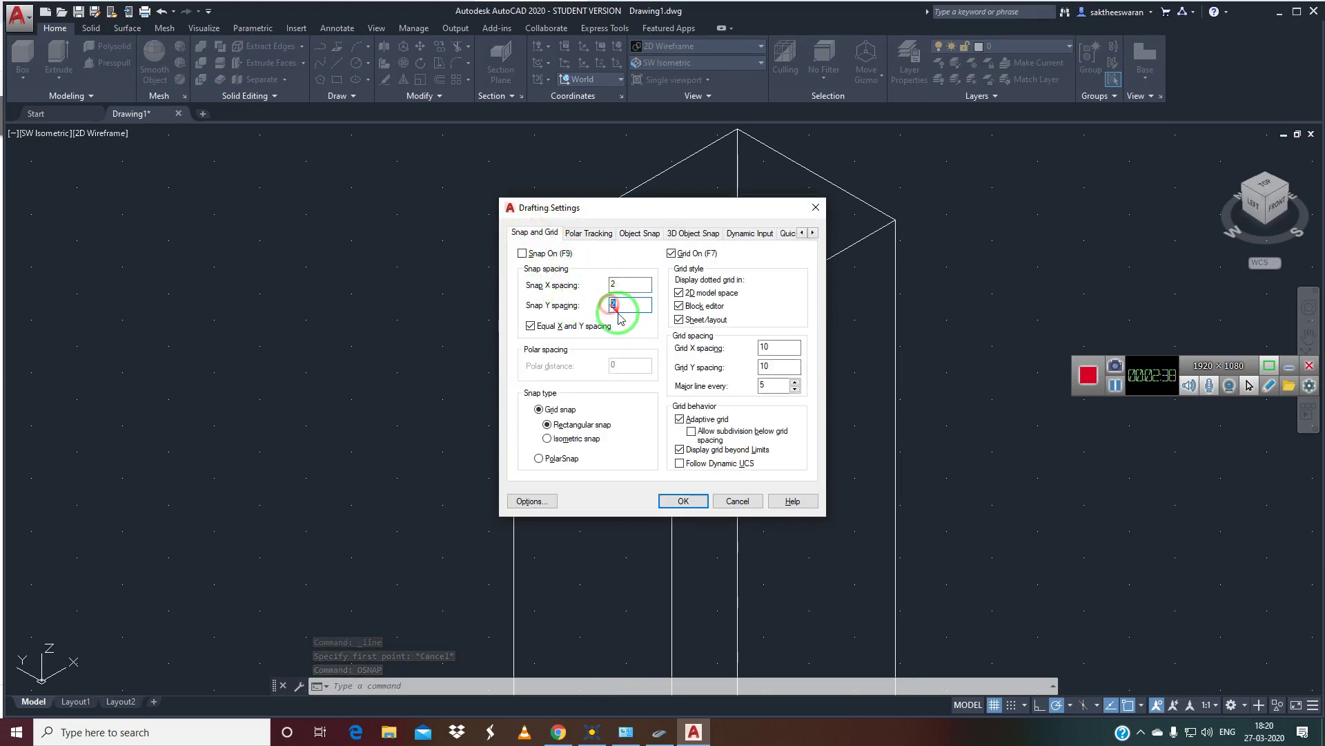
left_click(778, 347)
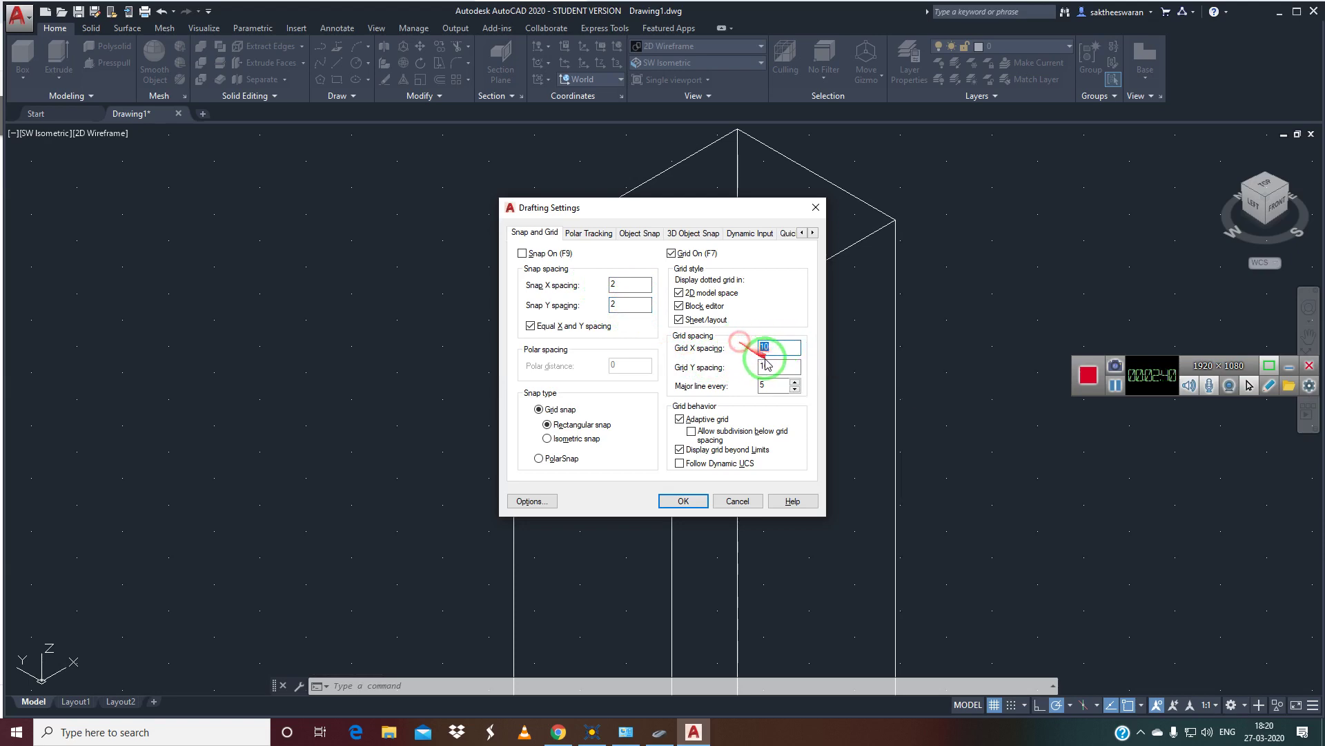
type("2")
left_click_drag(779, 368, 762, 365)
left_click(796, 389)
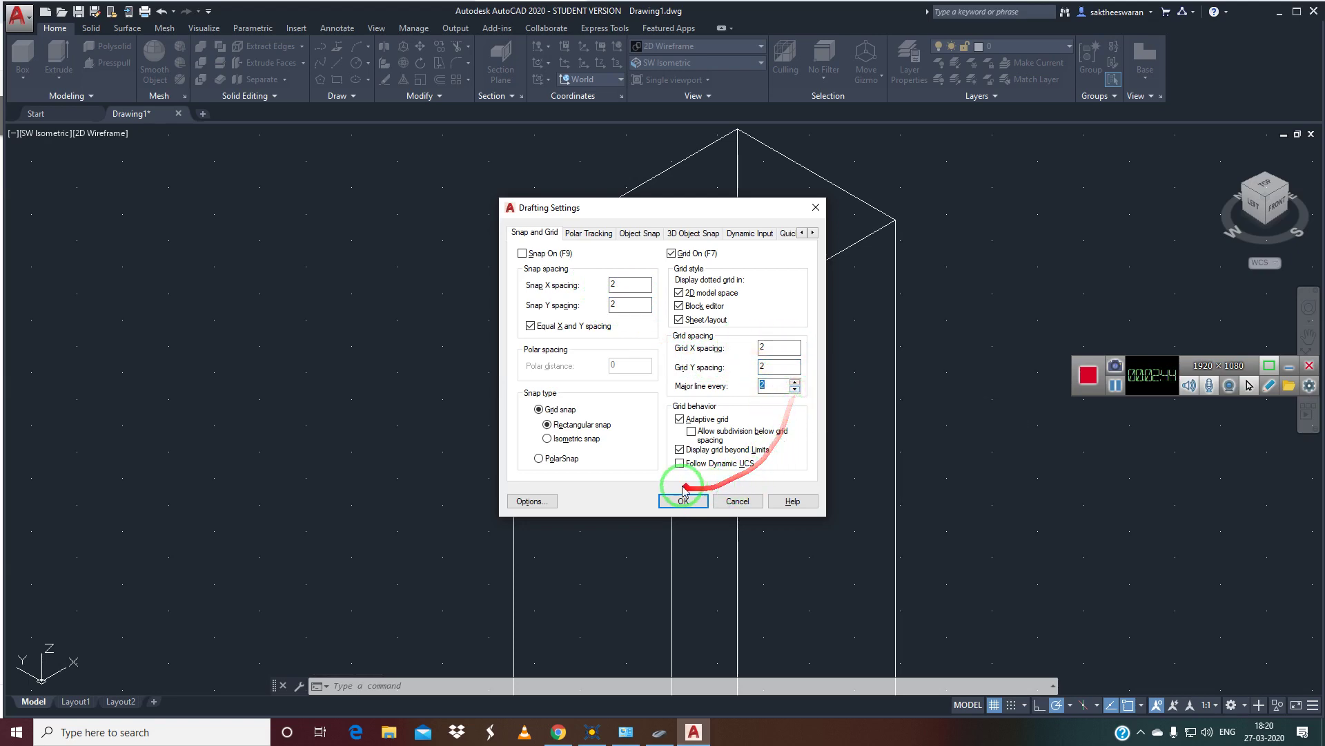
left_click(694, 434)
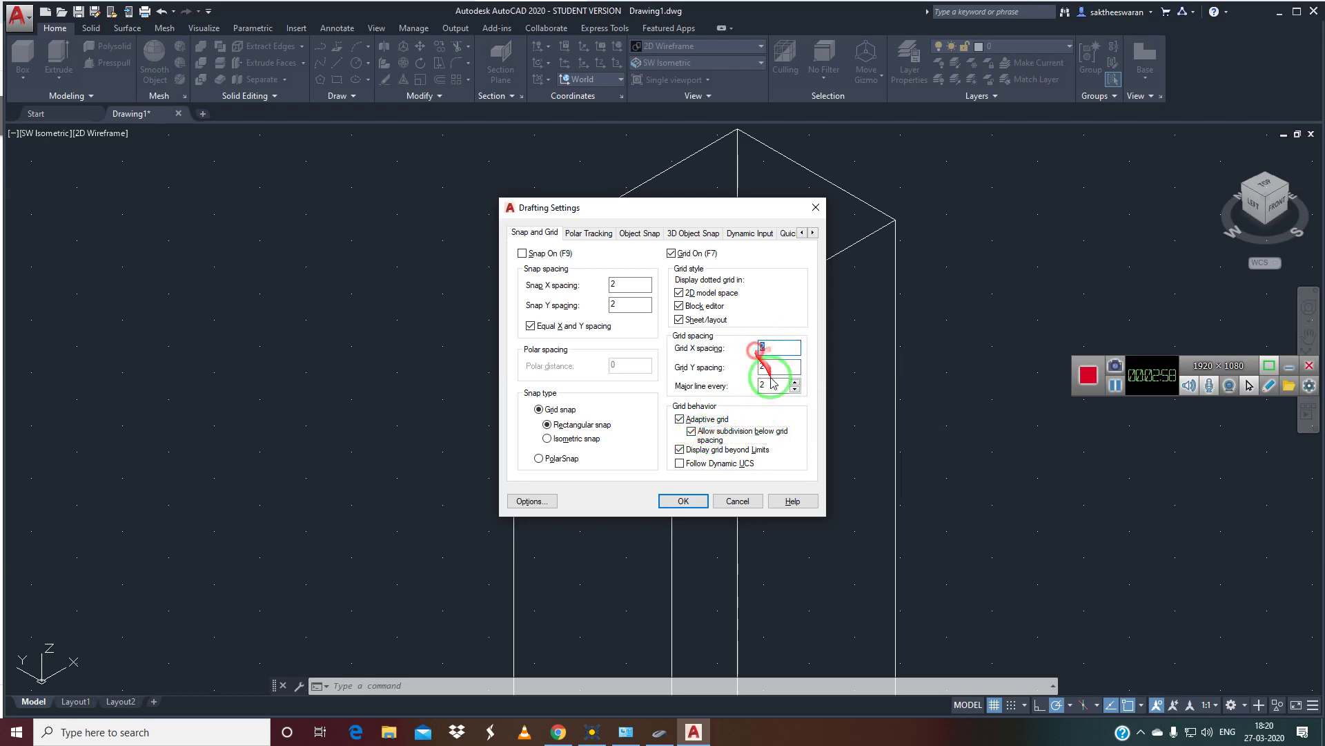
left_click(687, 502)
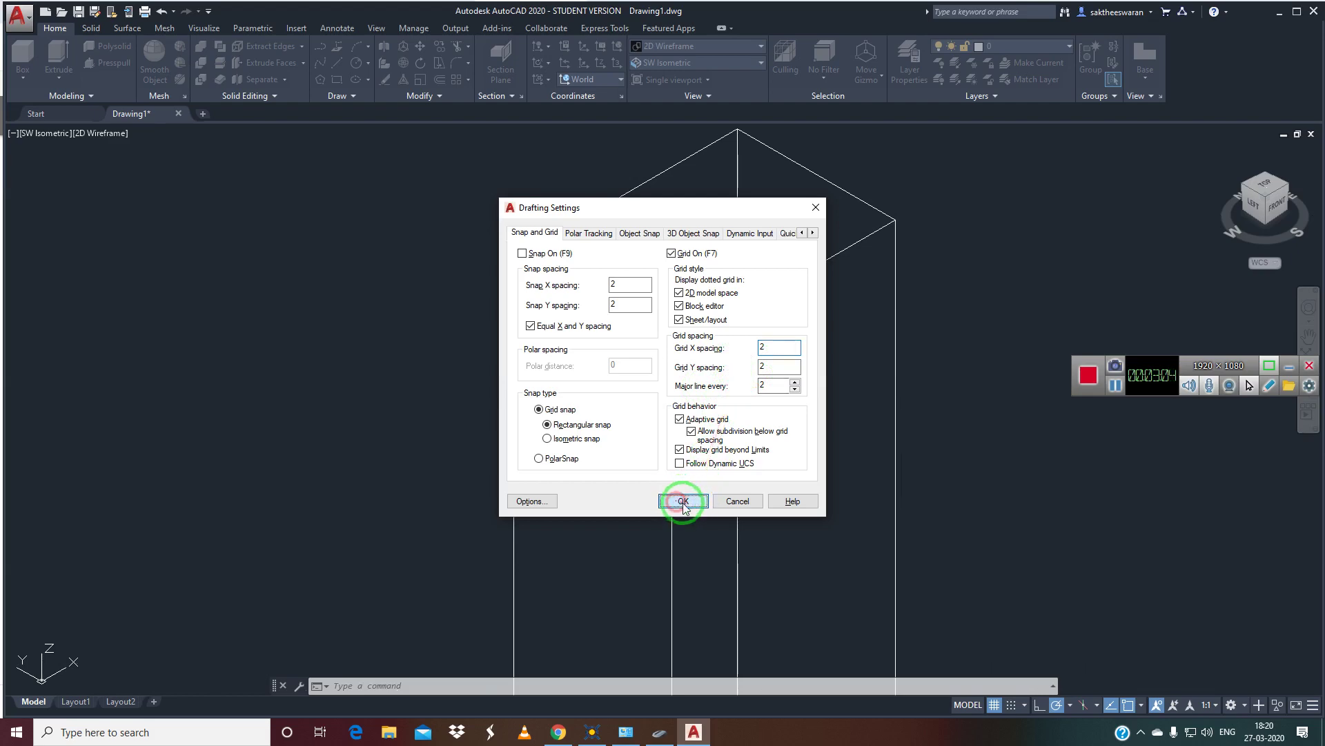
left_click(683, 503)
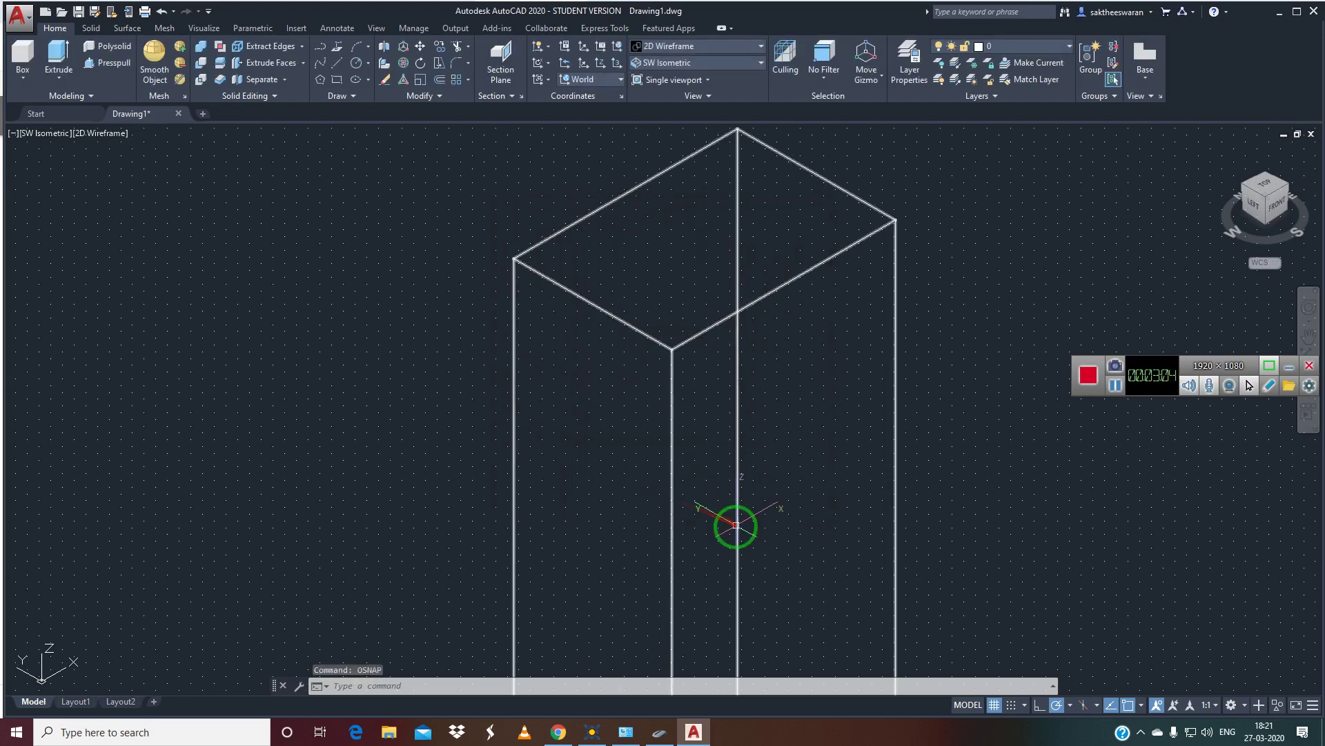
left_click(336, 71)
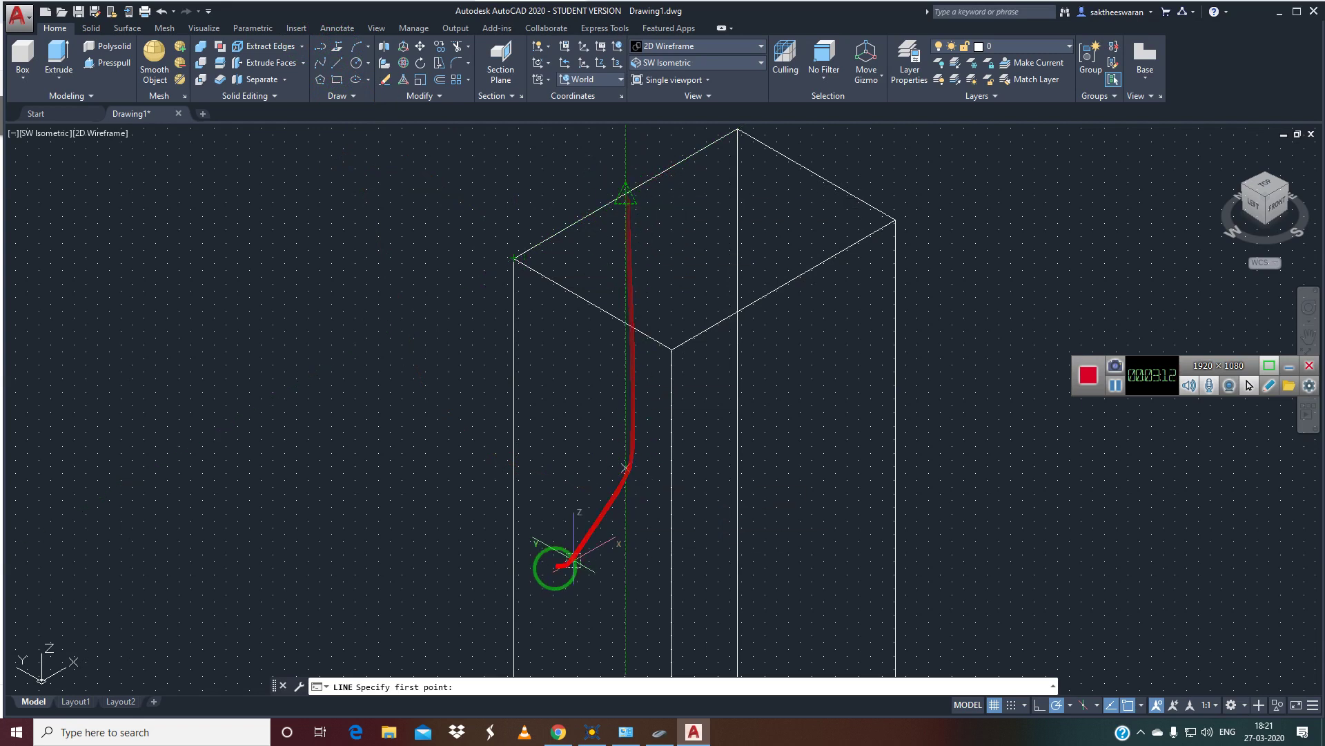
key("Escape")
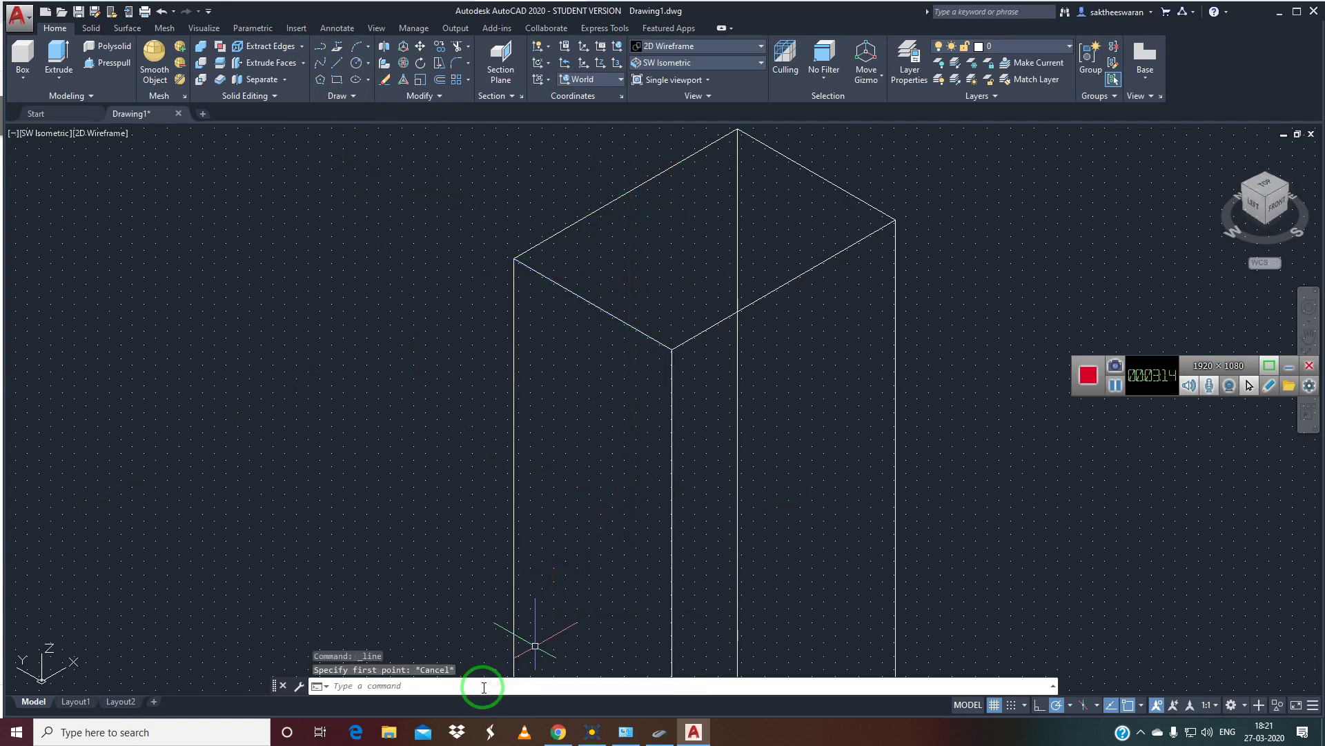
type("ass")
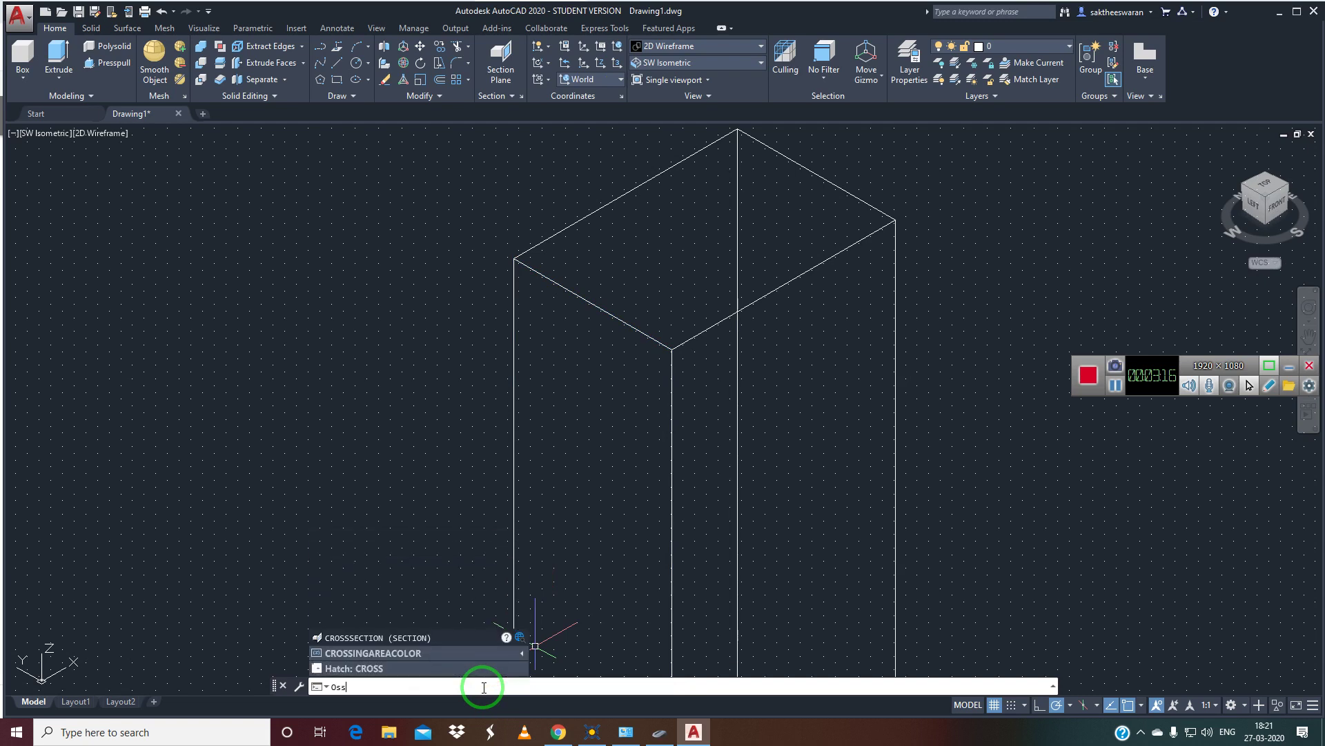
type("nap")
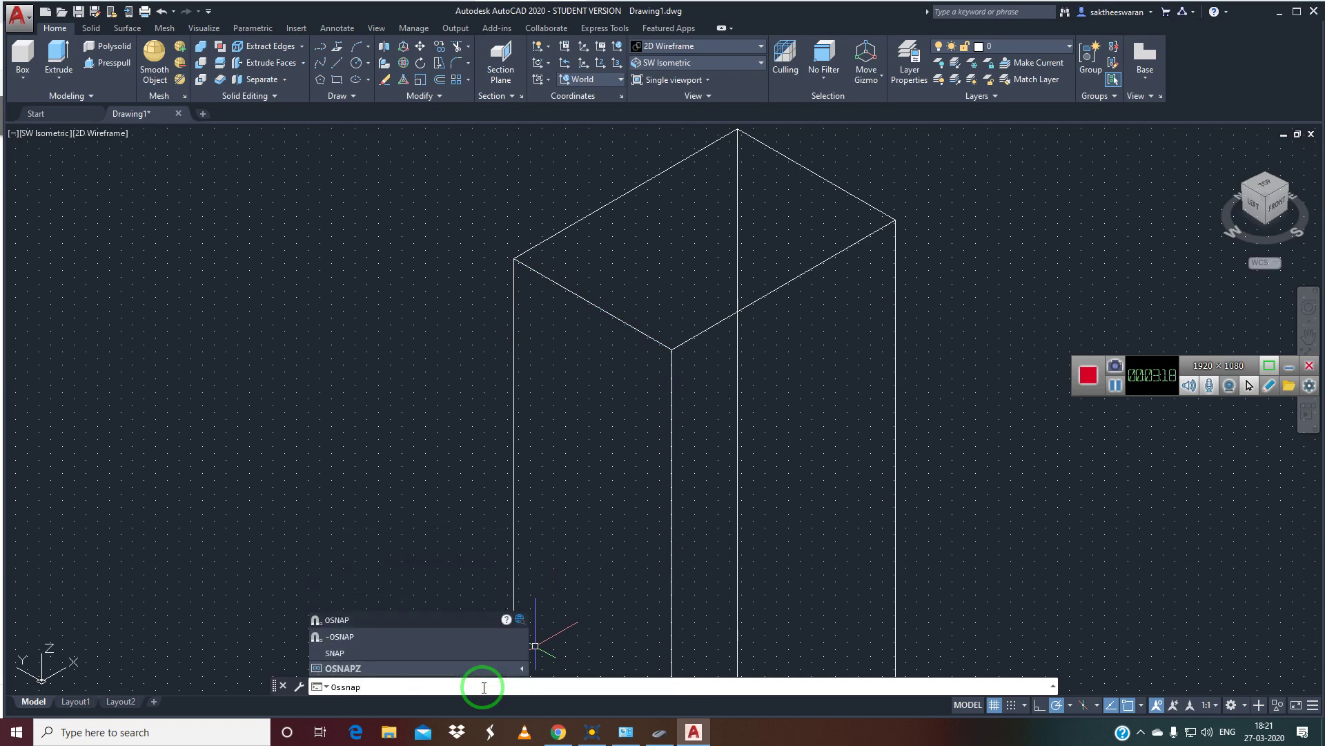
key("BackSpace")
key("BackSpace")
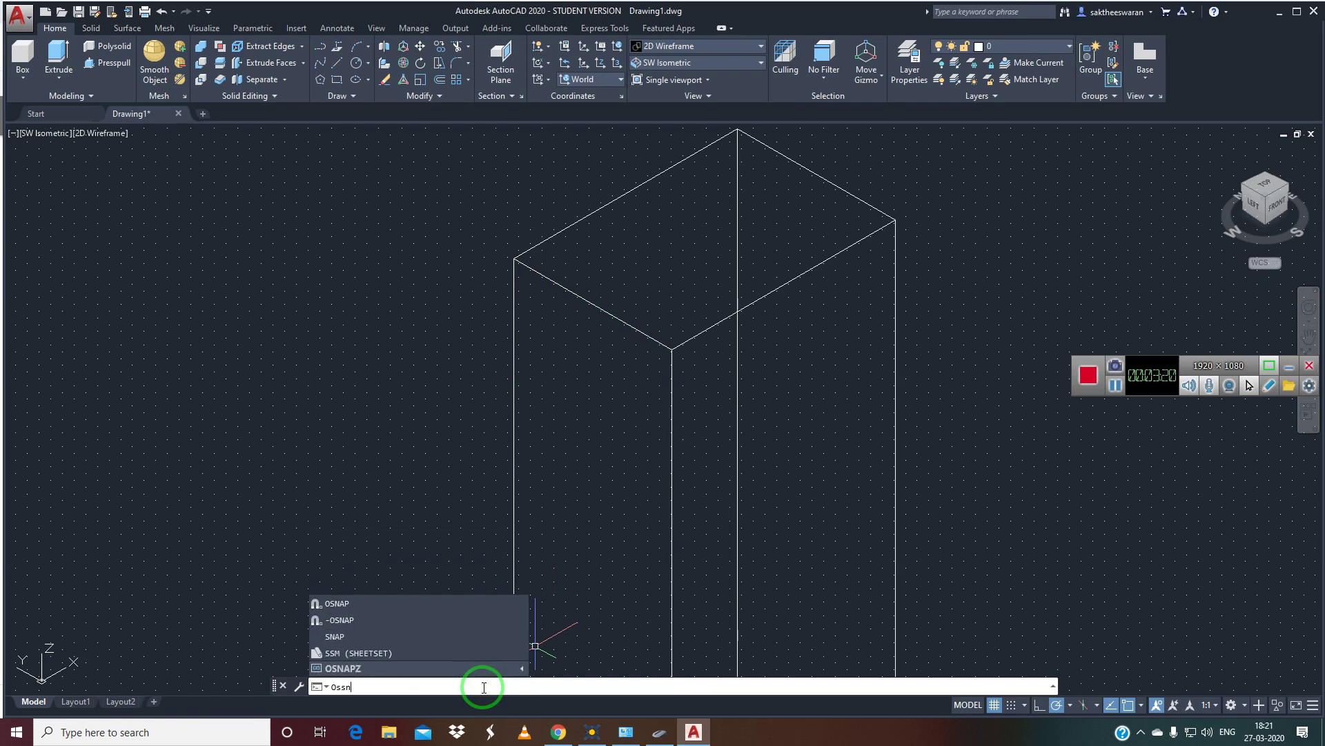
key("BackSpace")
key("BackSpace")
type("n")
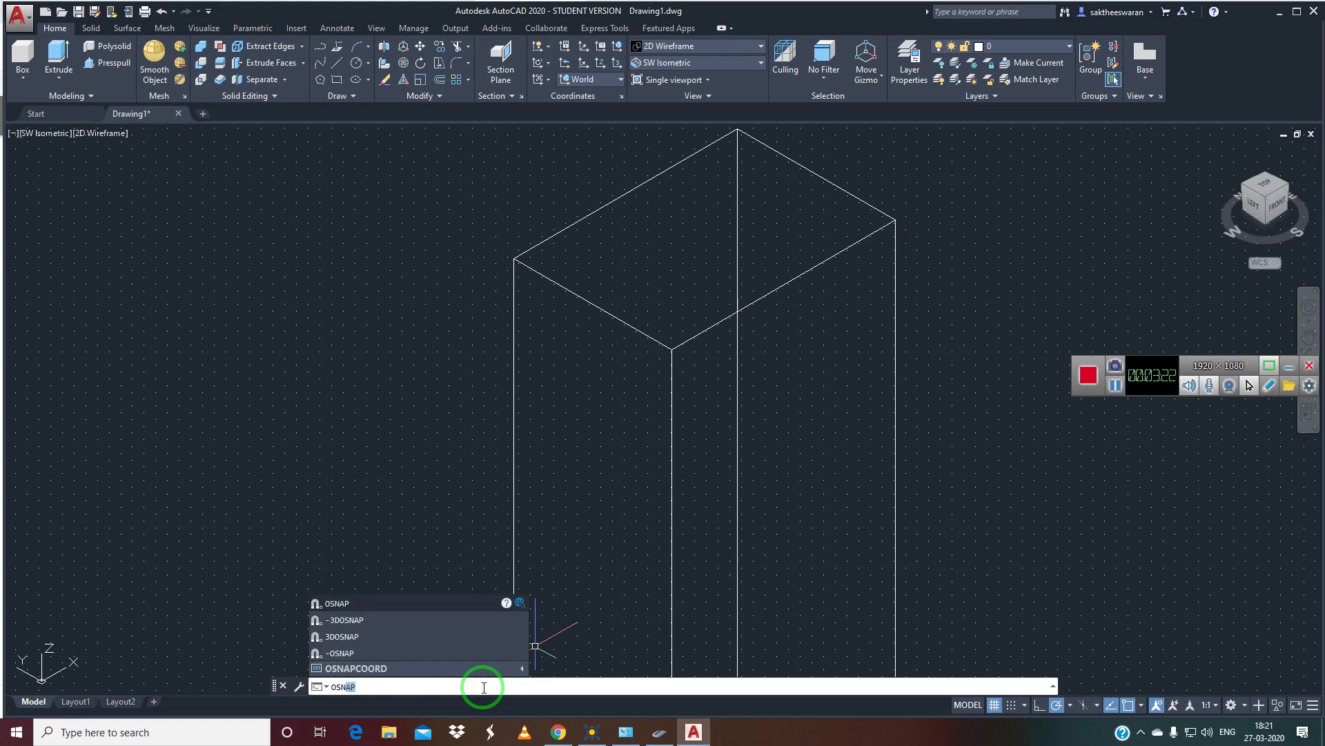
key("Down")
key("Down")
key("Down")
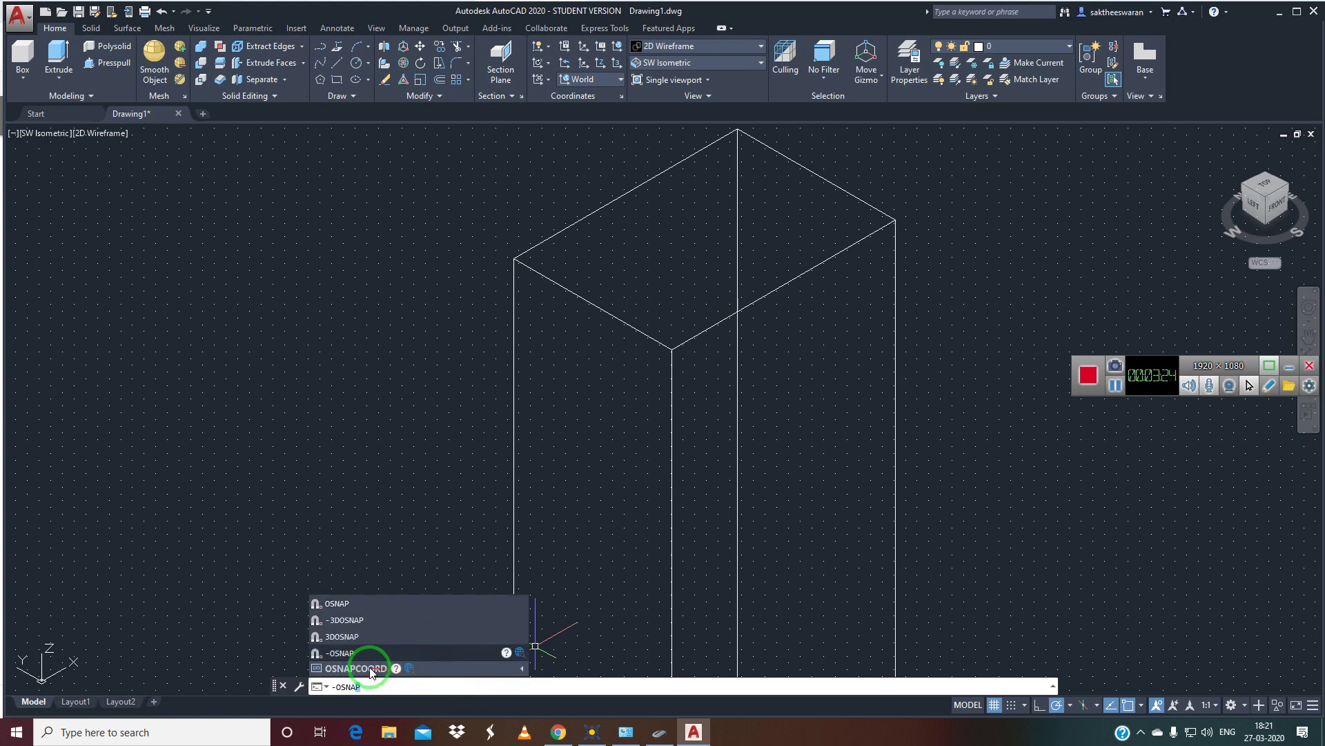
left_click(371, 671)
type("2")
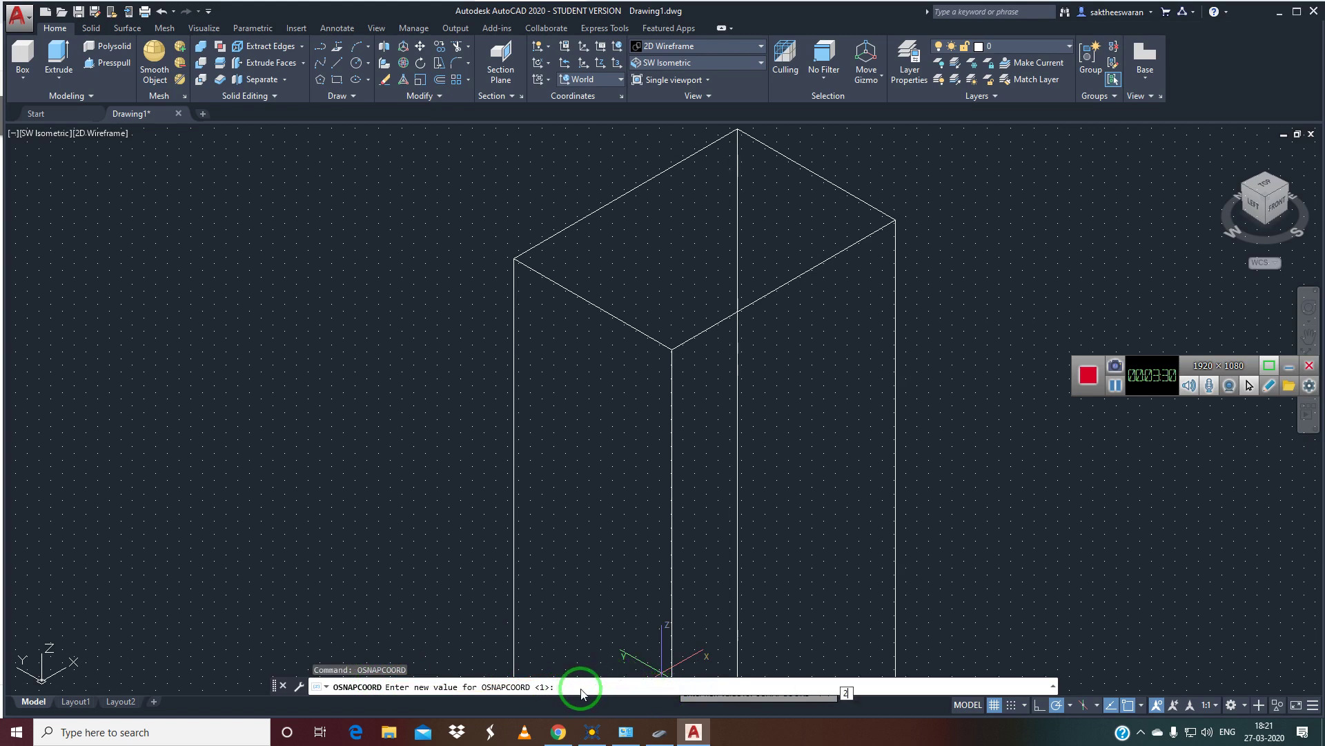
key("Return")
type("O")
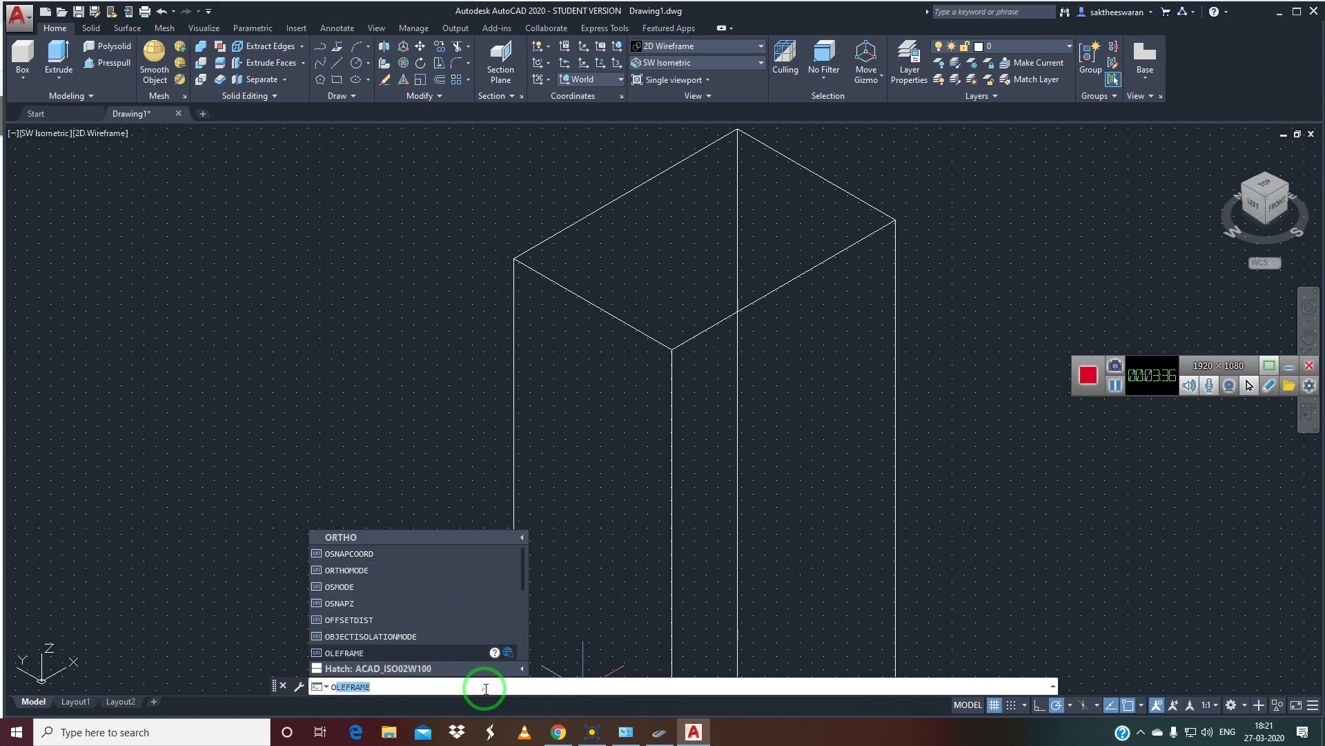
key("Escape")
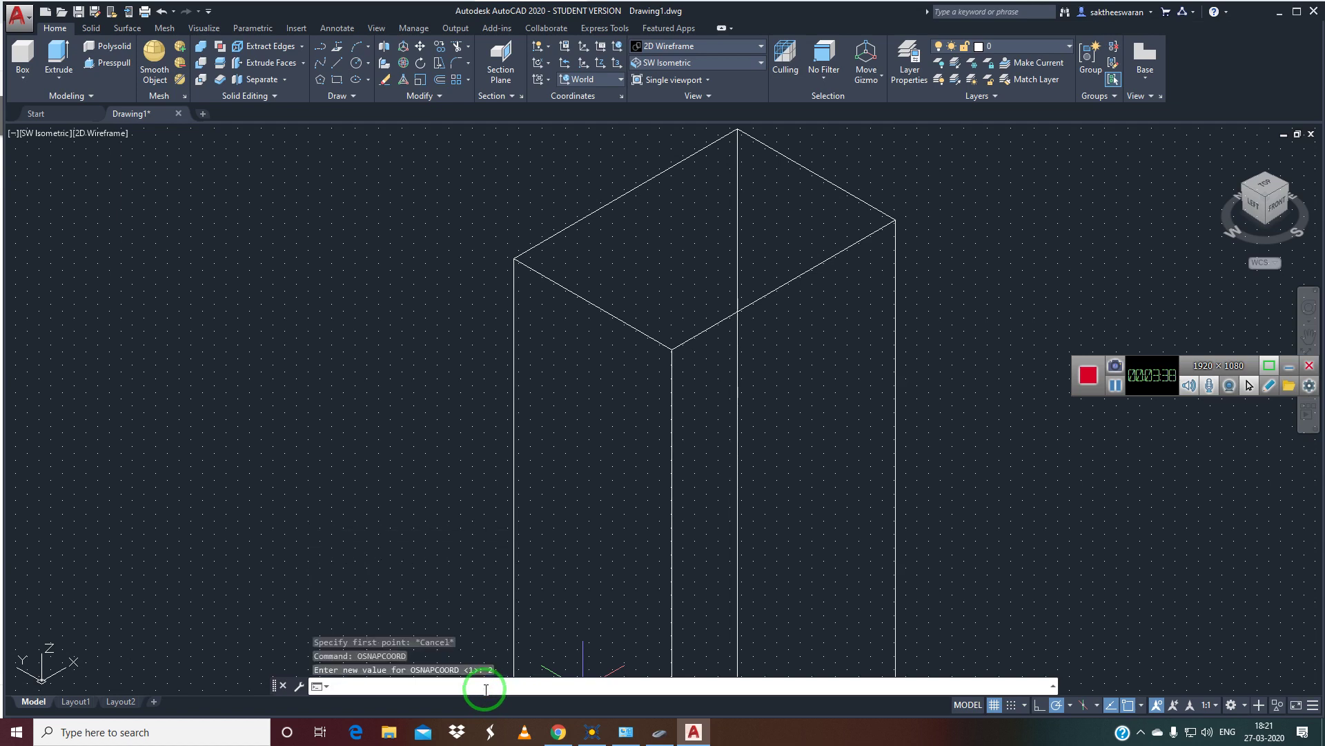
type("oSNa")
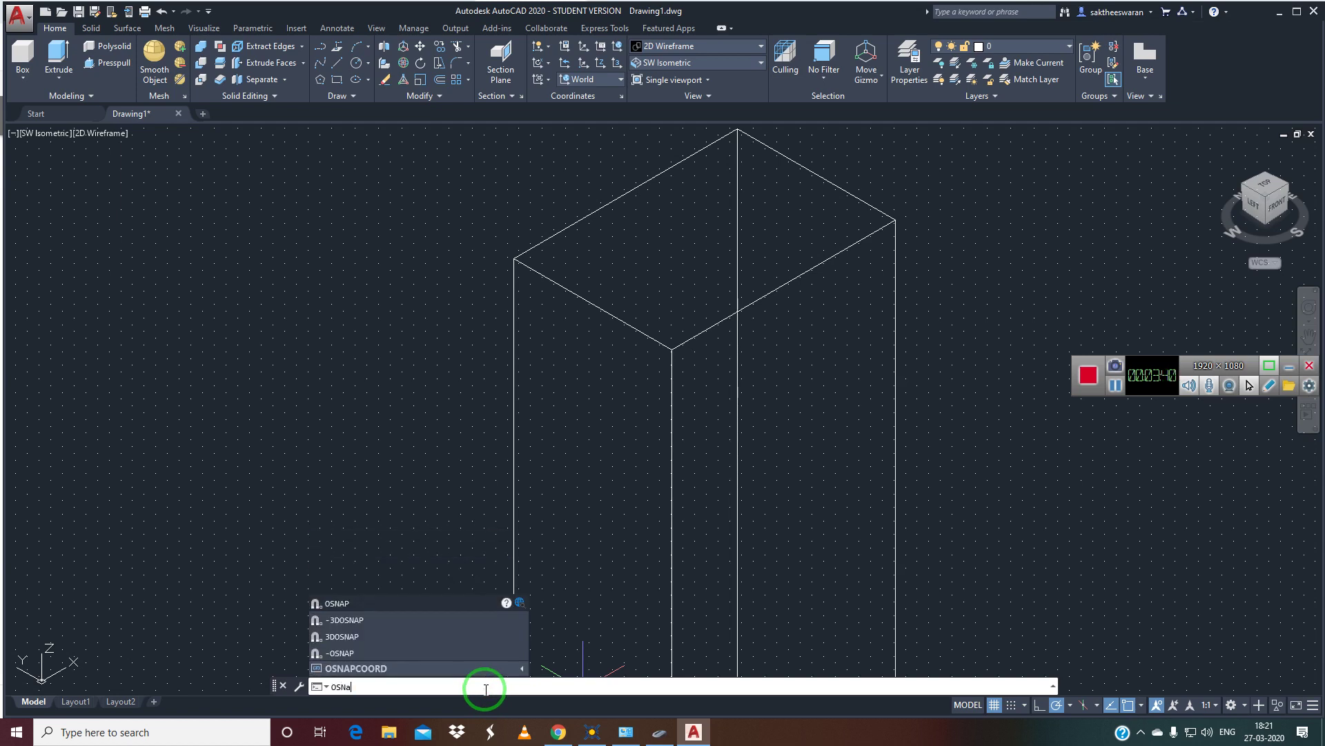
left_click(351, 671)
type("2")
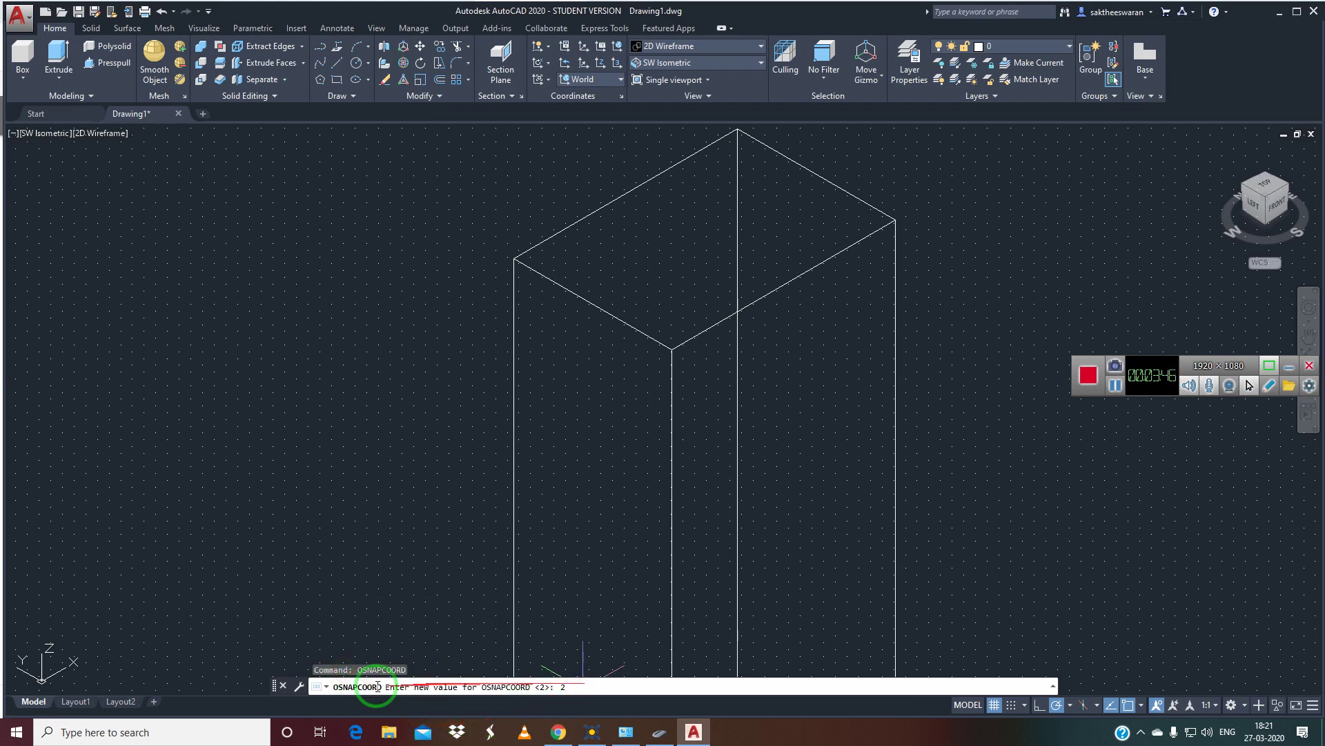
left_click(325, 686)
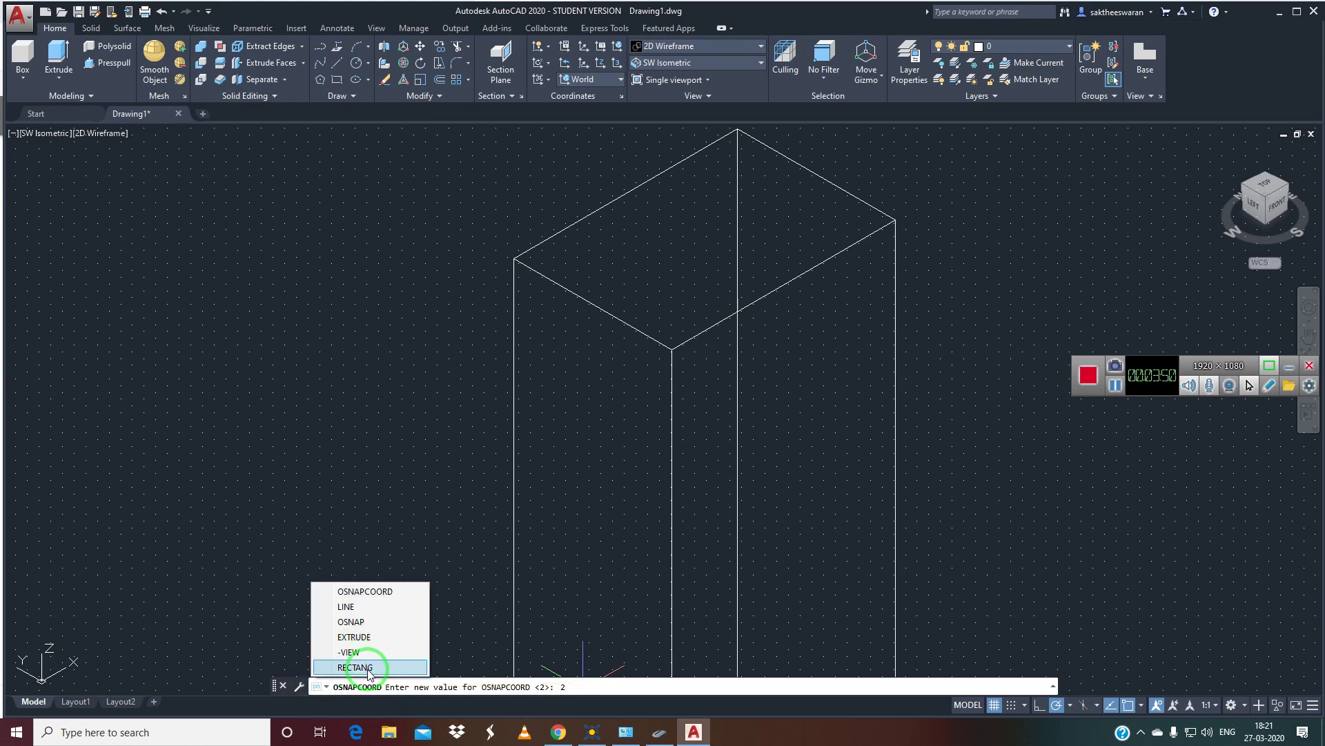
left_click(353, 636)
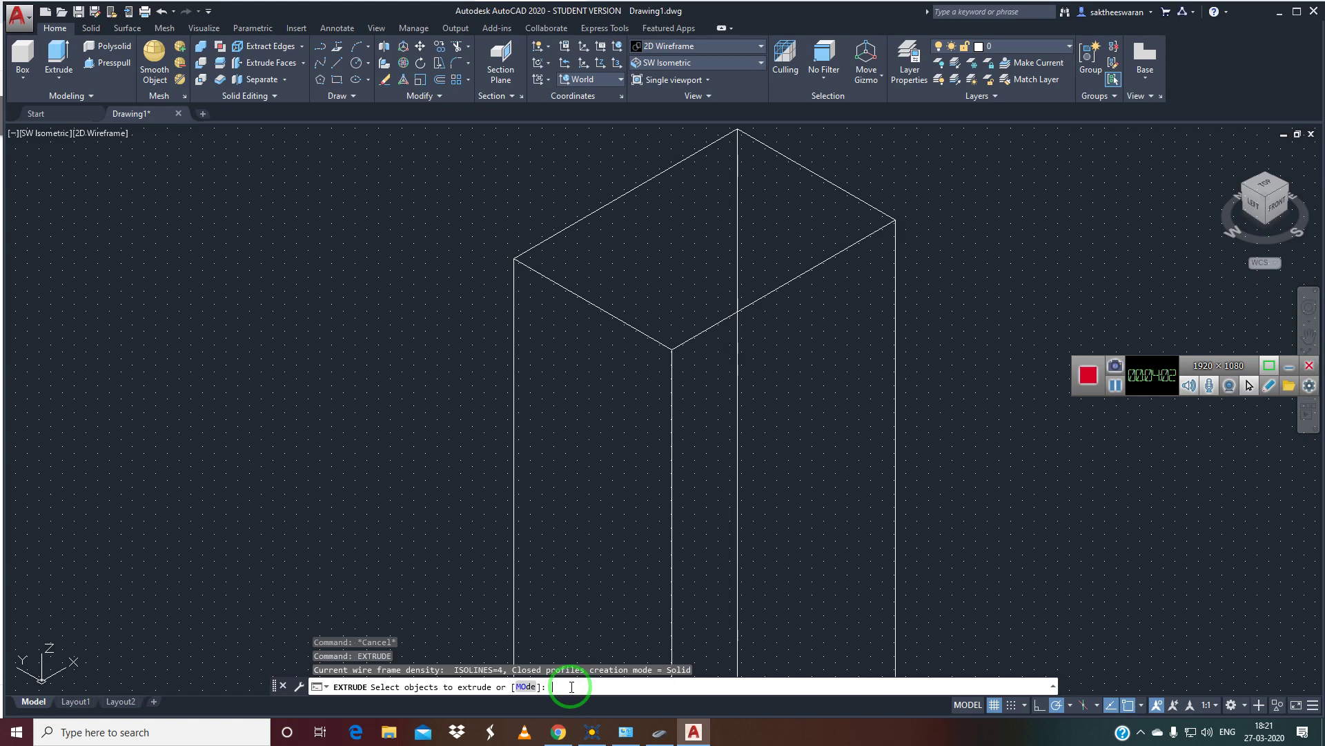
type("e")
key("Return")
key("Return")
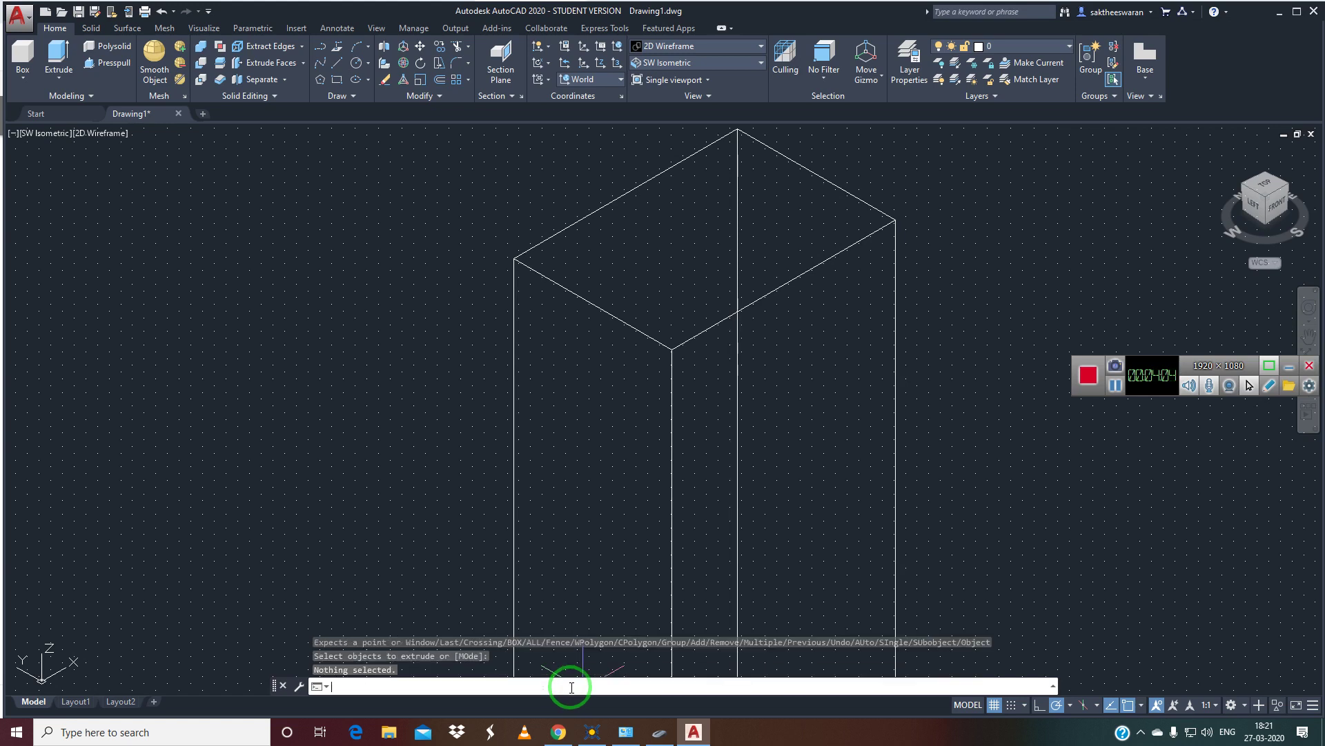
left_click(337, 62)
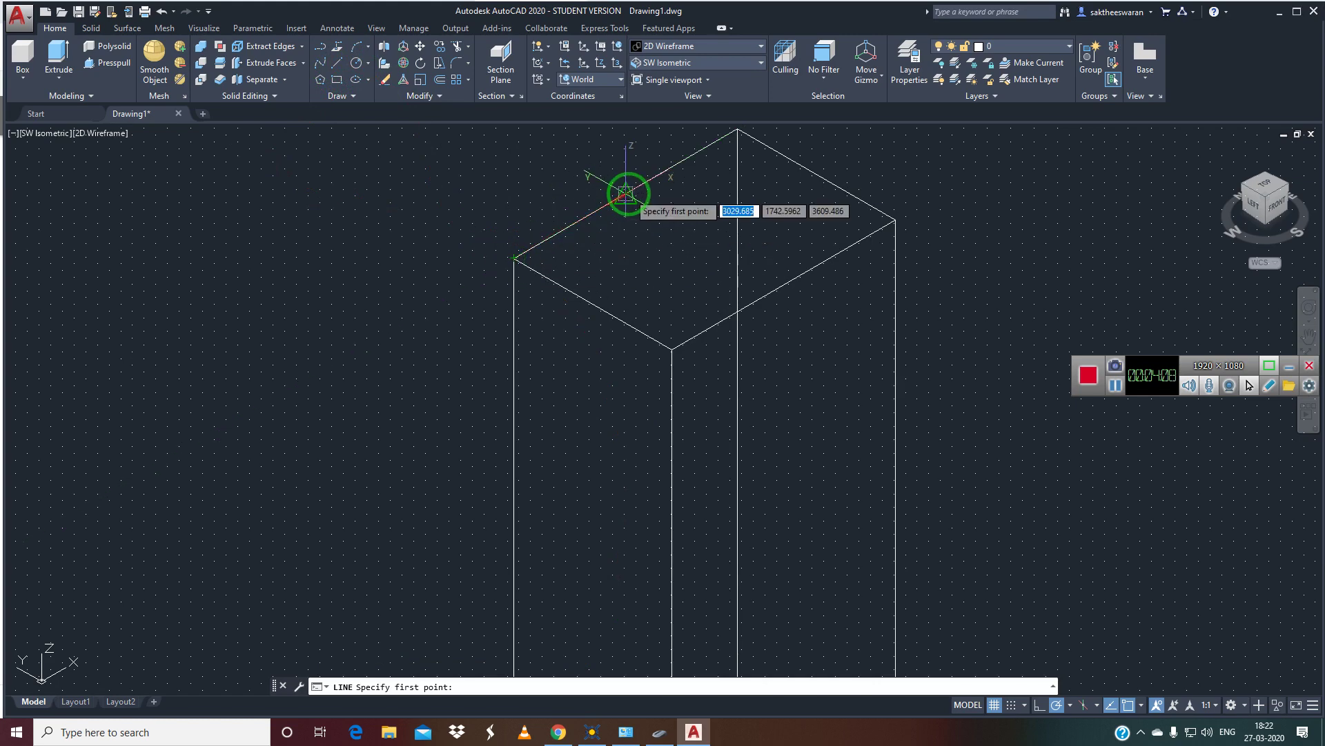
- Cancel the line command and draw a test circle by centre and radius
scroll(734, 281, "down", 2)
scroll(729, 302, "down", 6)
key("Escape")
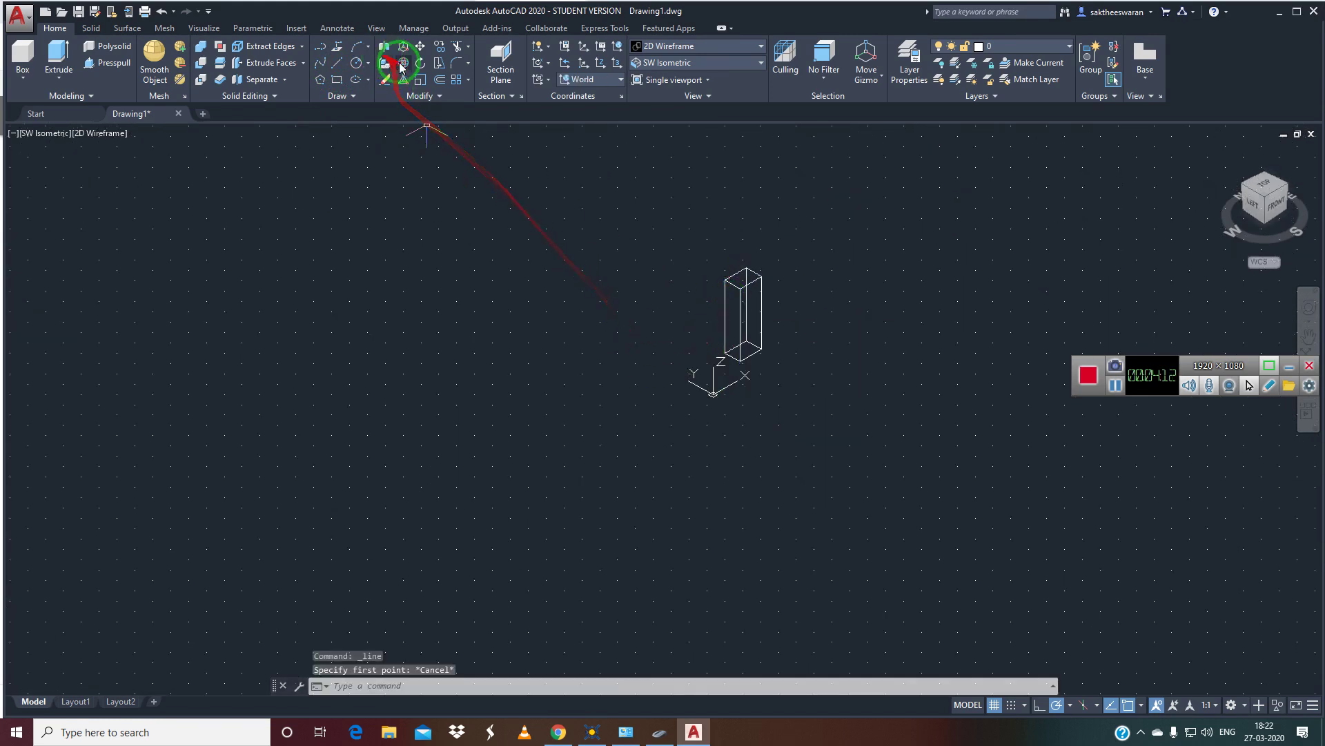
left_click(355, 63)
left_click(560, 509)
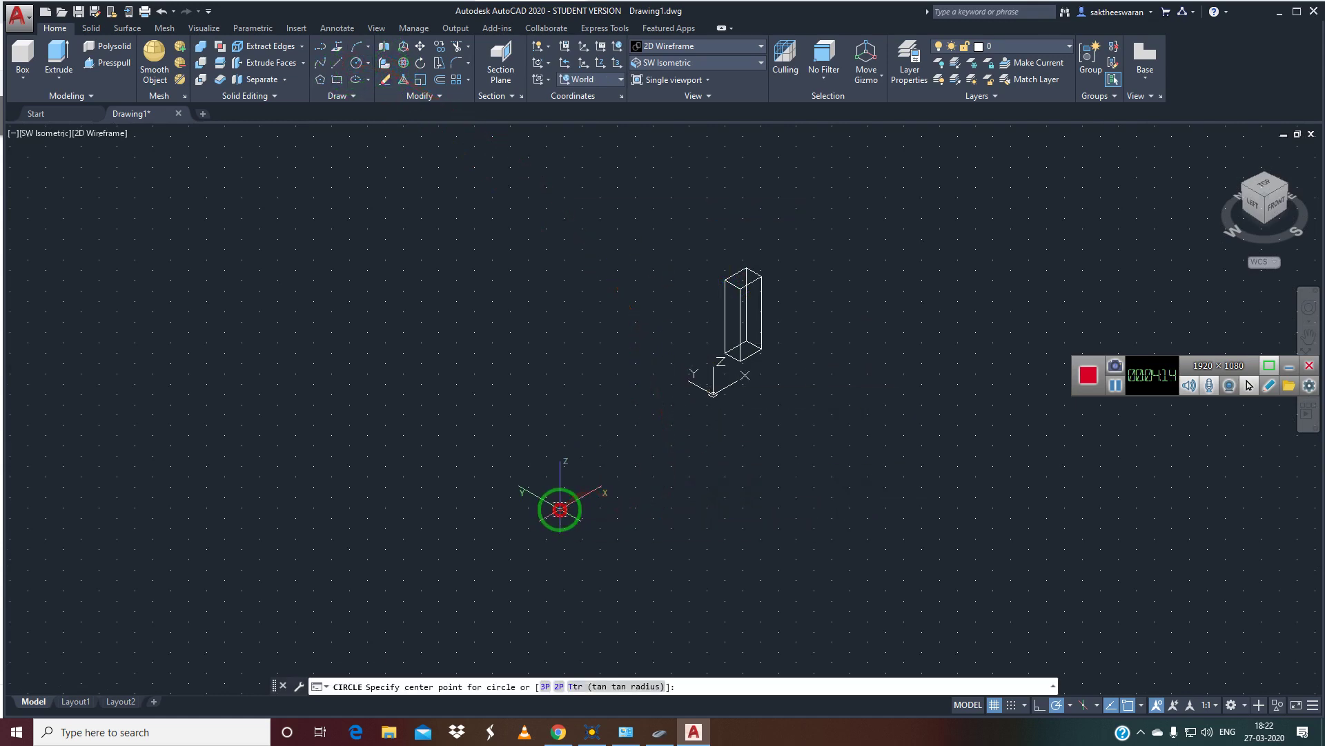
left_click(623, 549)
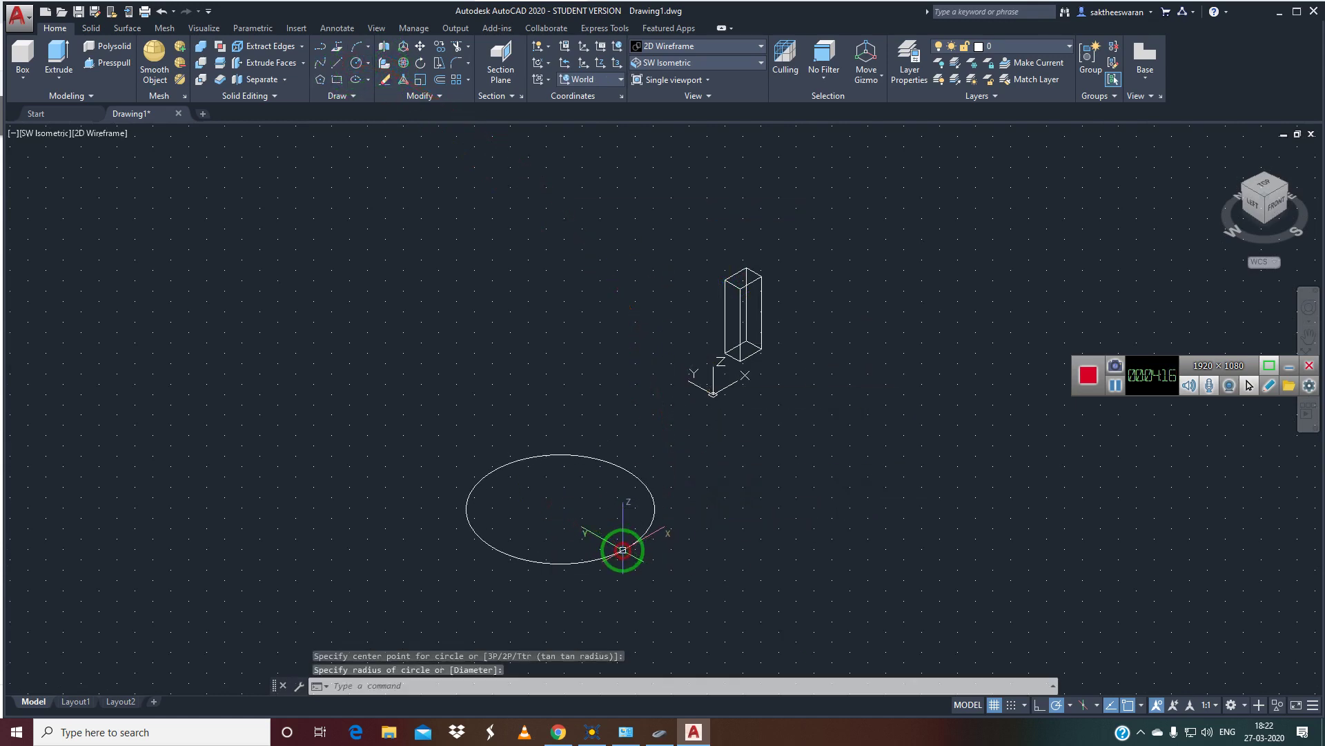
- Erase the test circle and close Drawing1
left_click(646, 490)
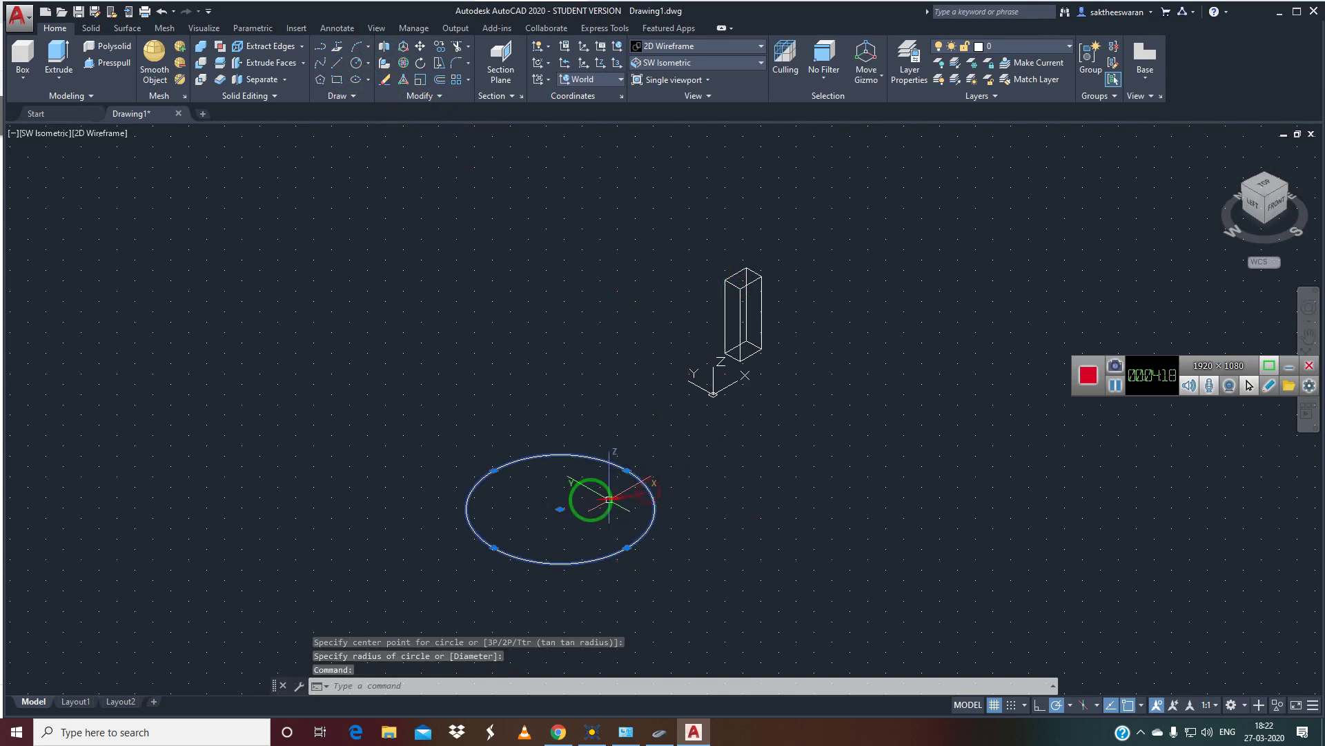
key("Delete")
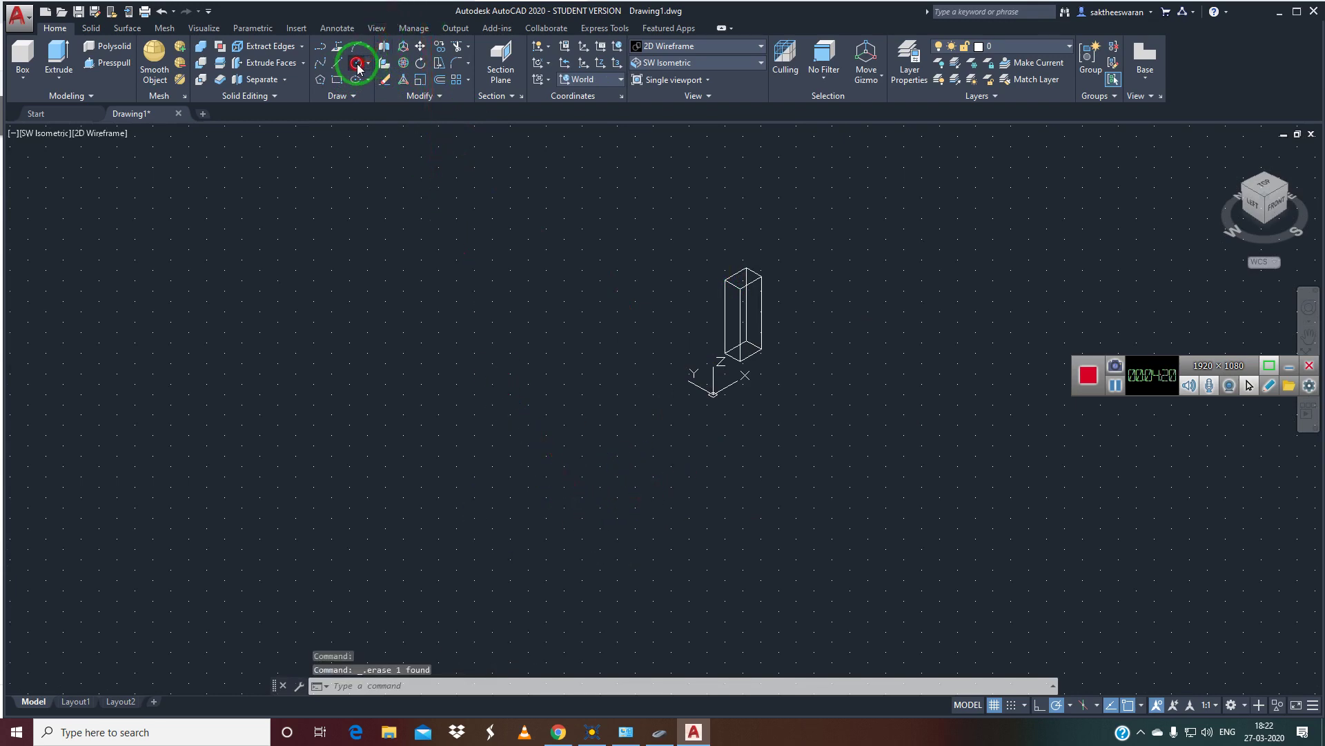
left_click(357, 64)
left_click(1310, 135)
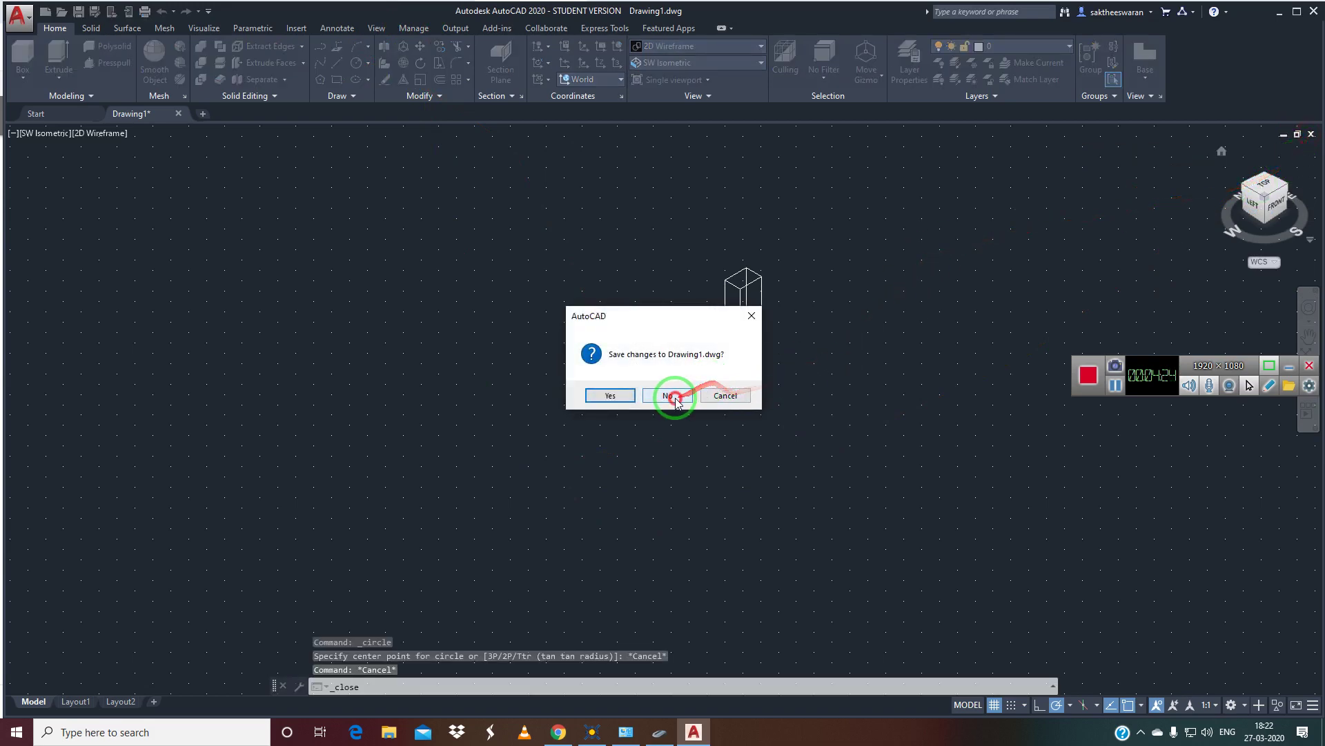
- Discard Drawing1, open the bushed bearing drawing, and zoom in on the bearing
left_click(676, 402)
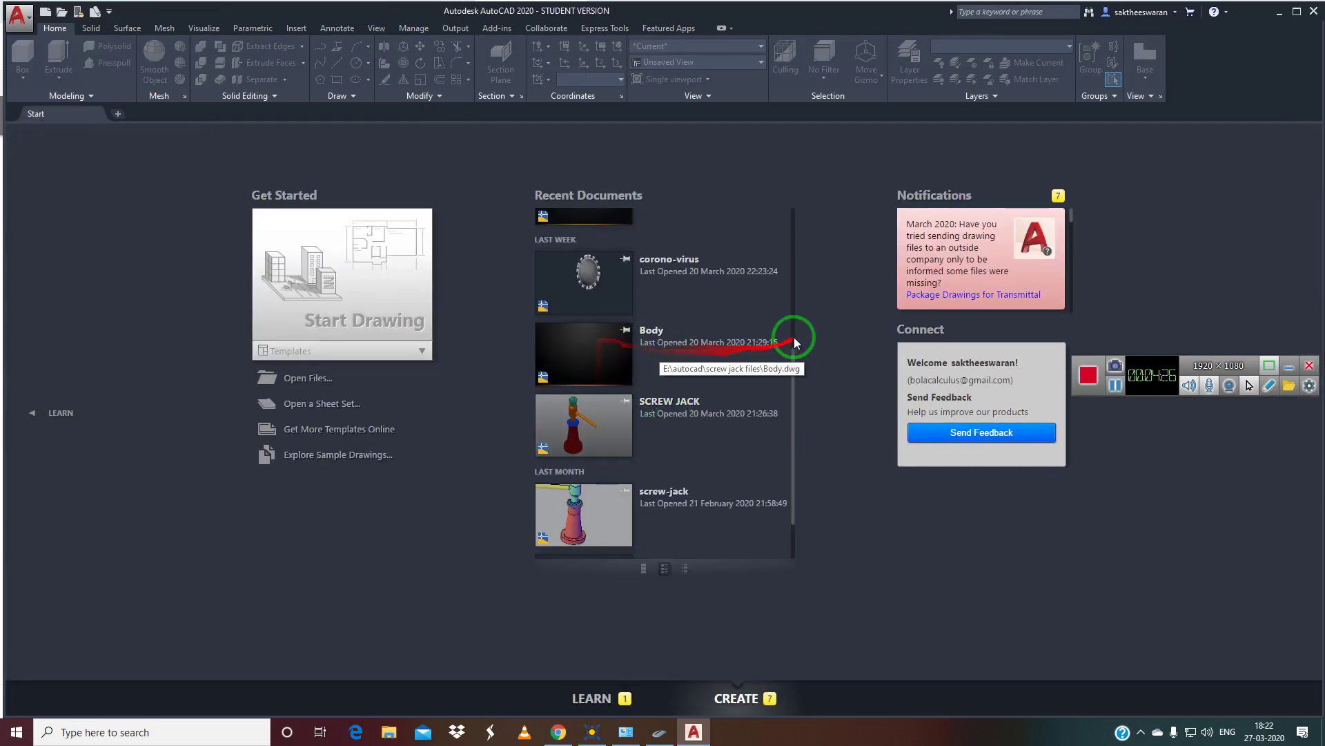
left_click_drag(789, 378, 780, 229)
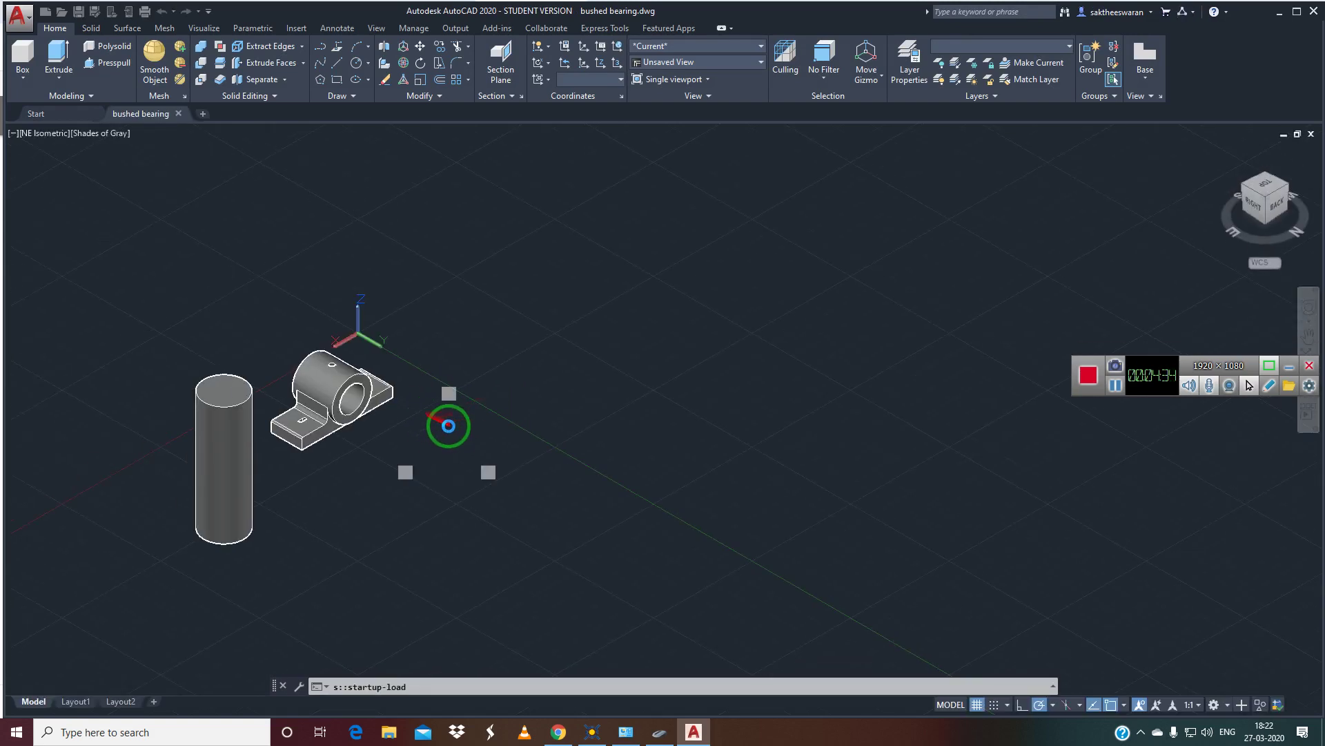
scroll(559, 486, "up", 3)
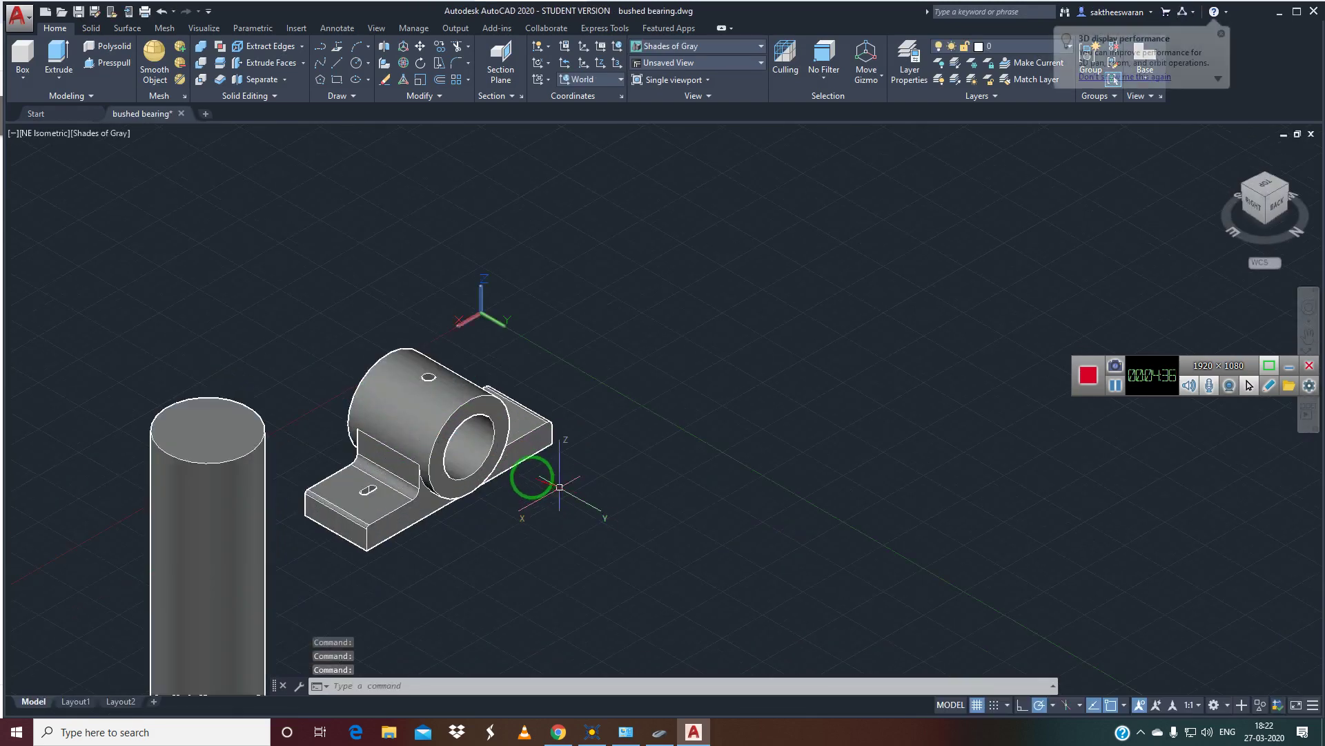
middle_click_drag(527, 480, 629, 555)
scroll(577, 474, "up", 2)
scroll(577, 474, "up", 2)
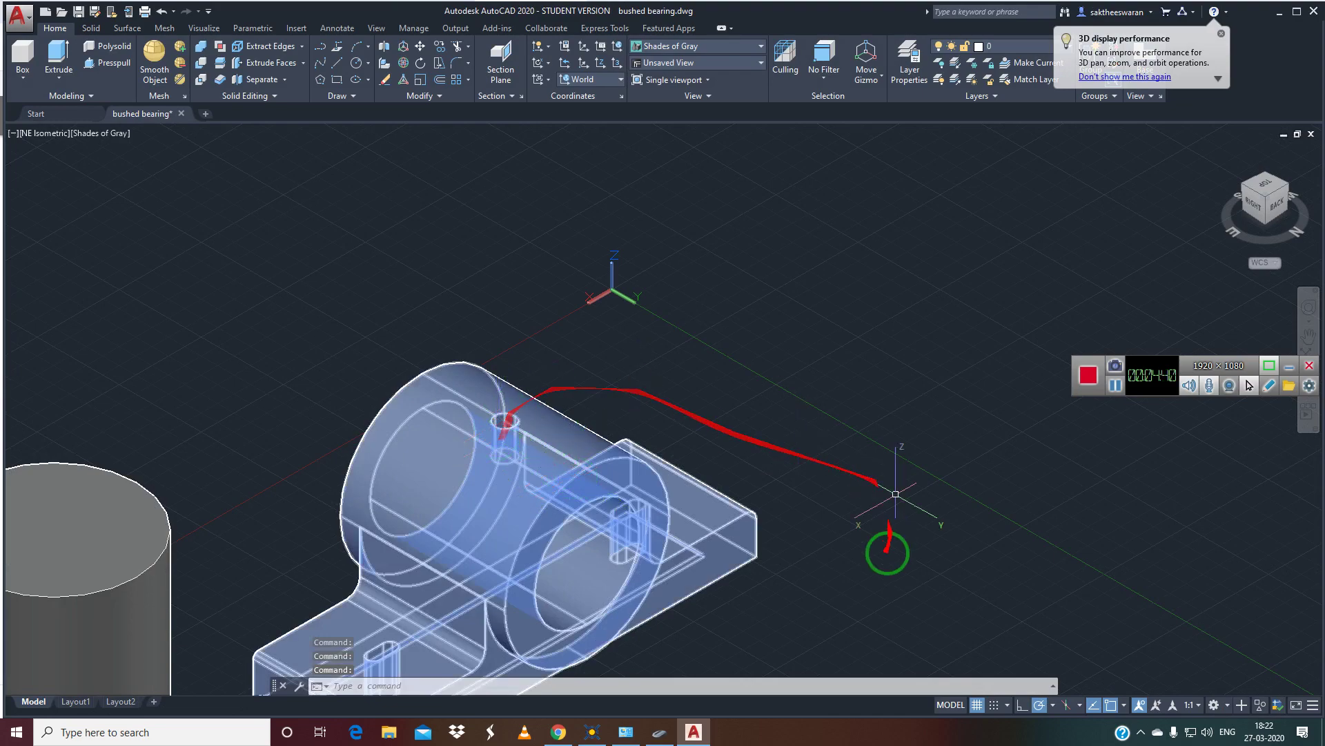
left_click(574, 685)
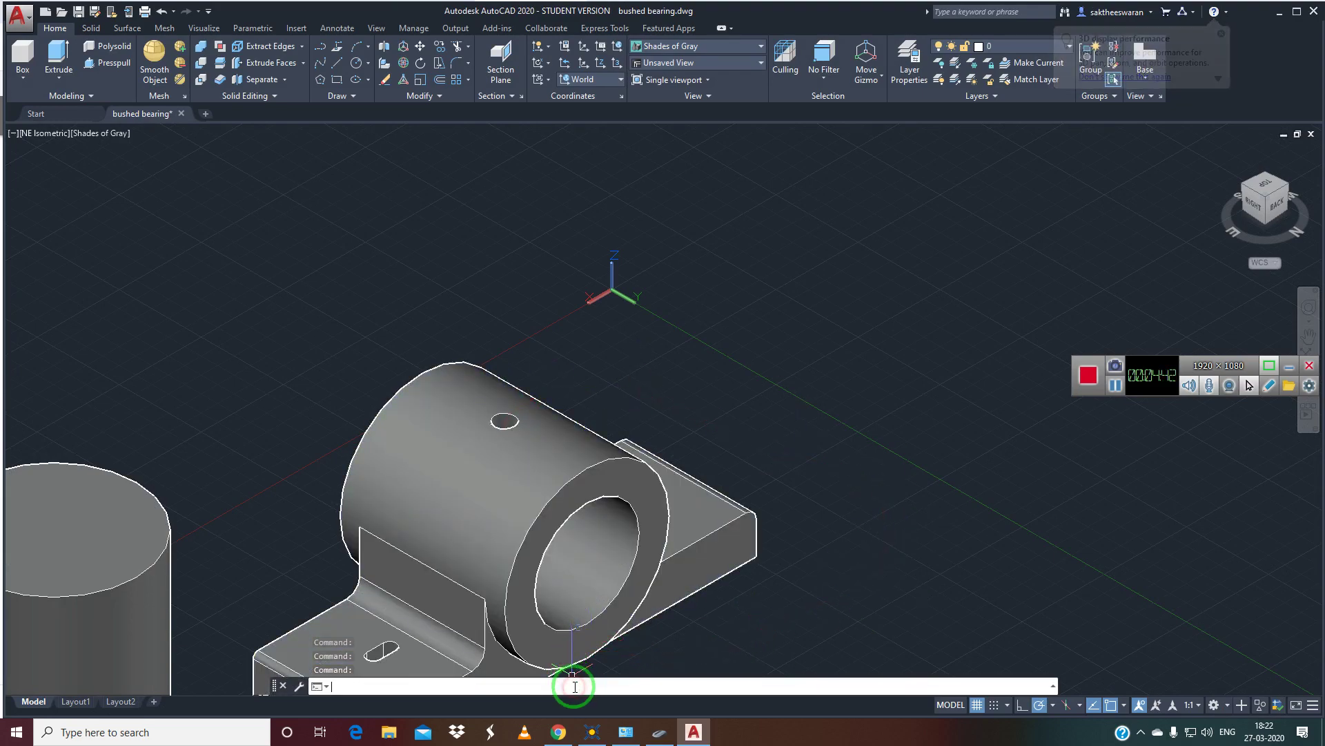
left_click(624, 733)
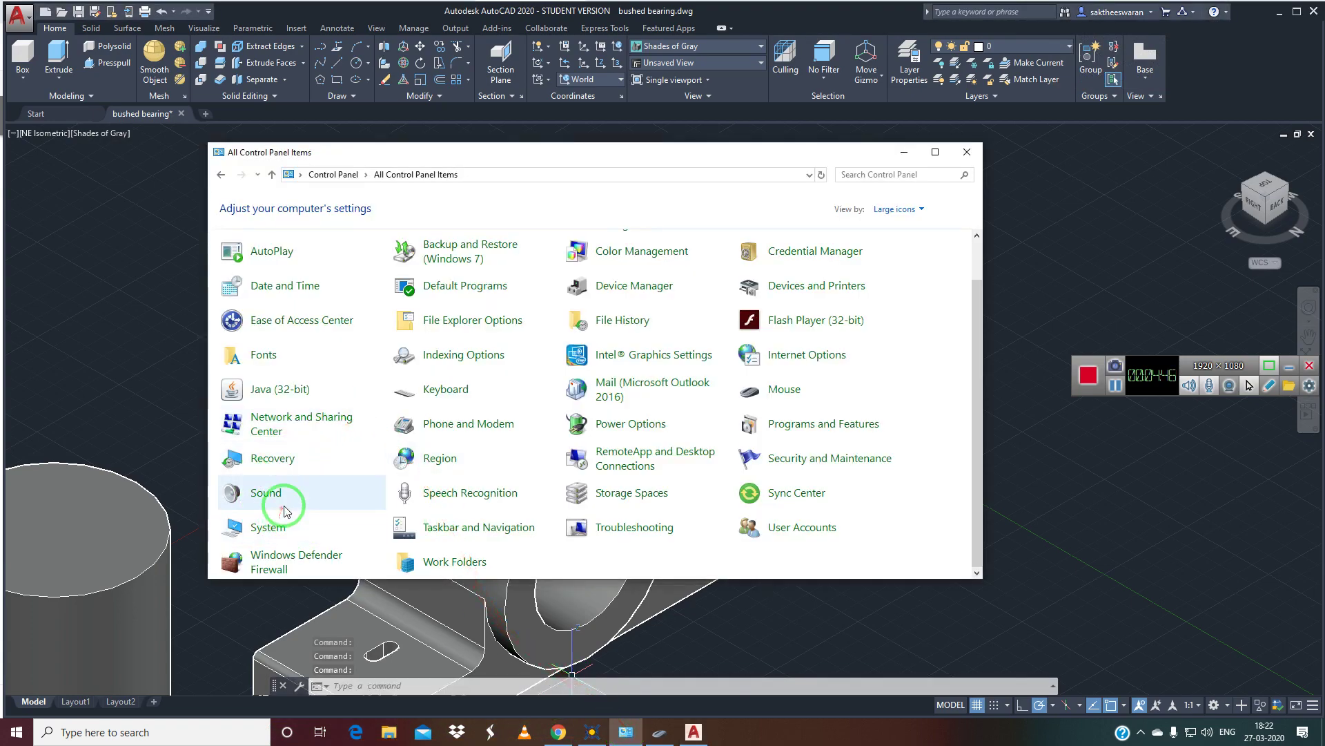
- In the Mouse settings, raise the pointer speed slightly and apply the change
mouse_move(974, 316)
left_mouse_down()
mouse_move(971, 259)
mouse_move(968, 342)
left_mouse_up()
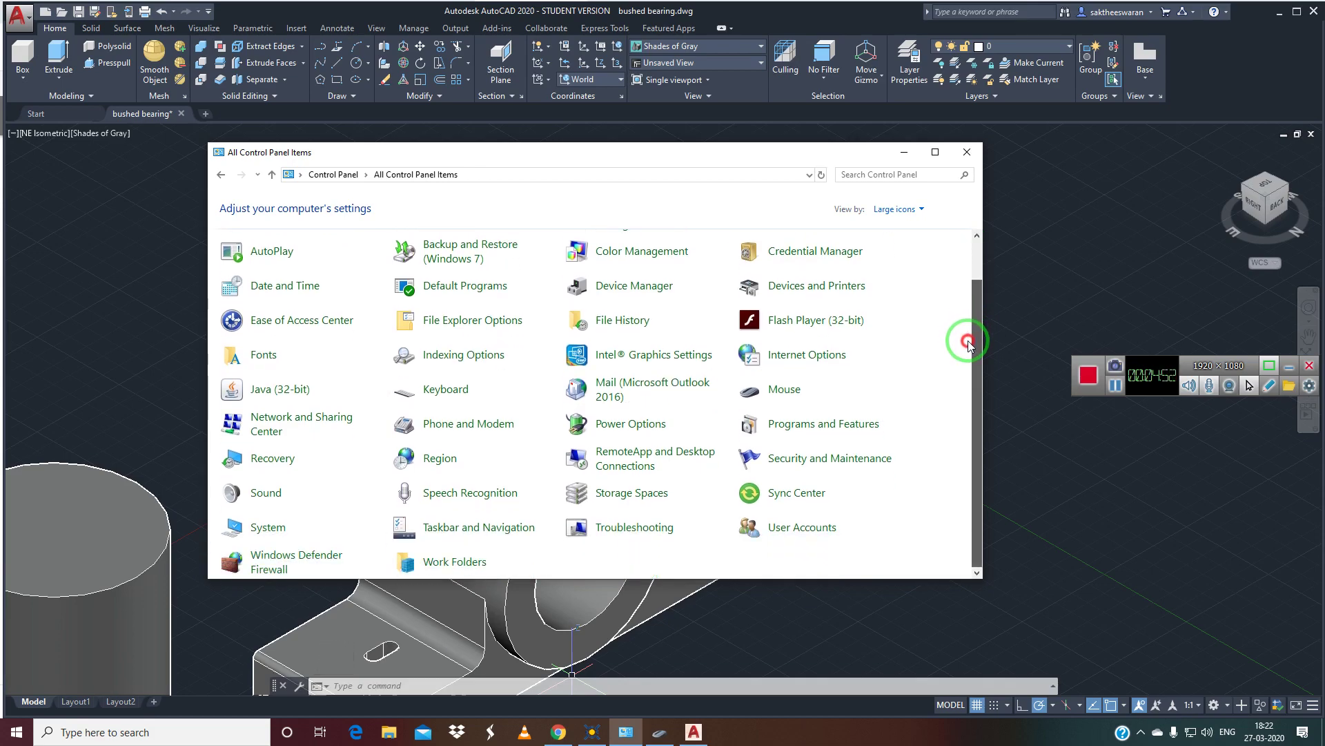
left_click(784, 394)
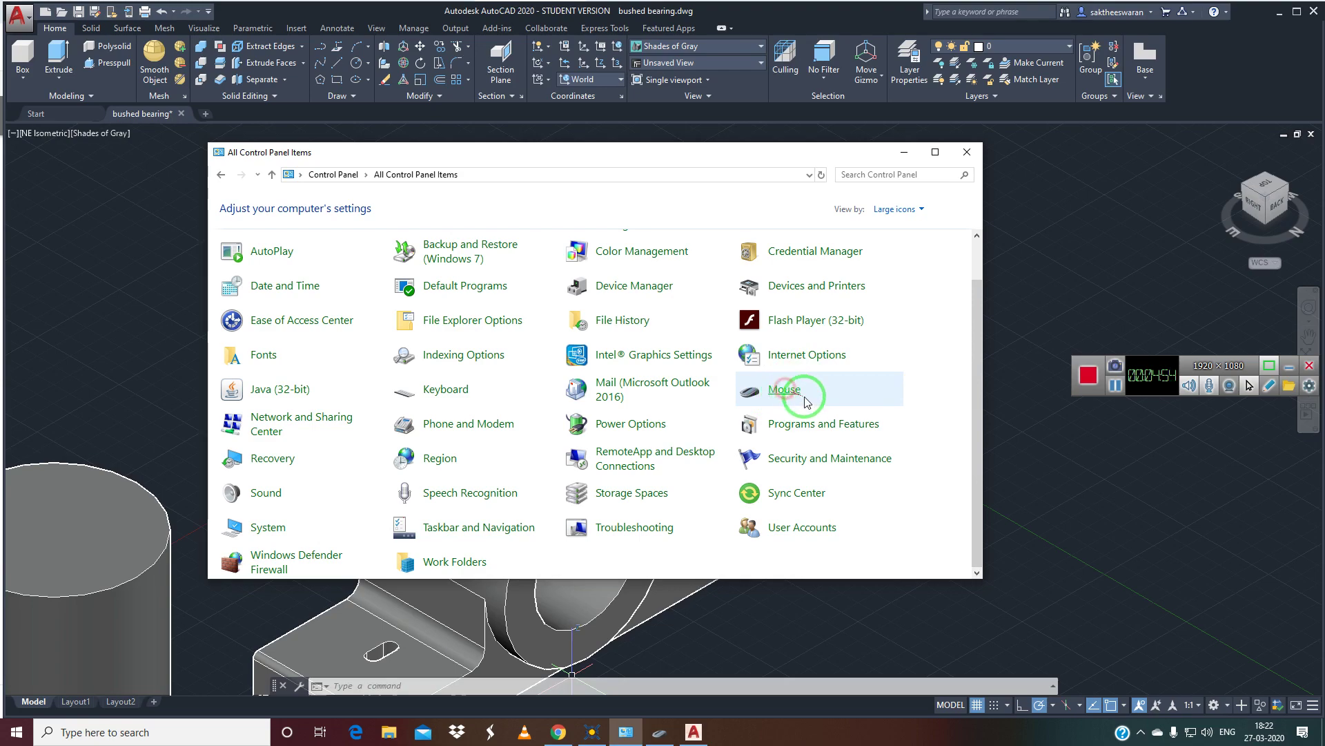
left_click(172, 141)
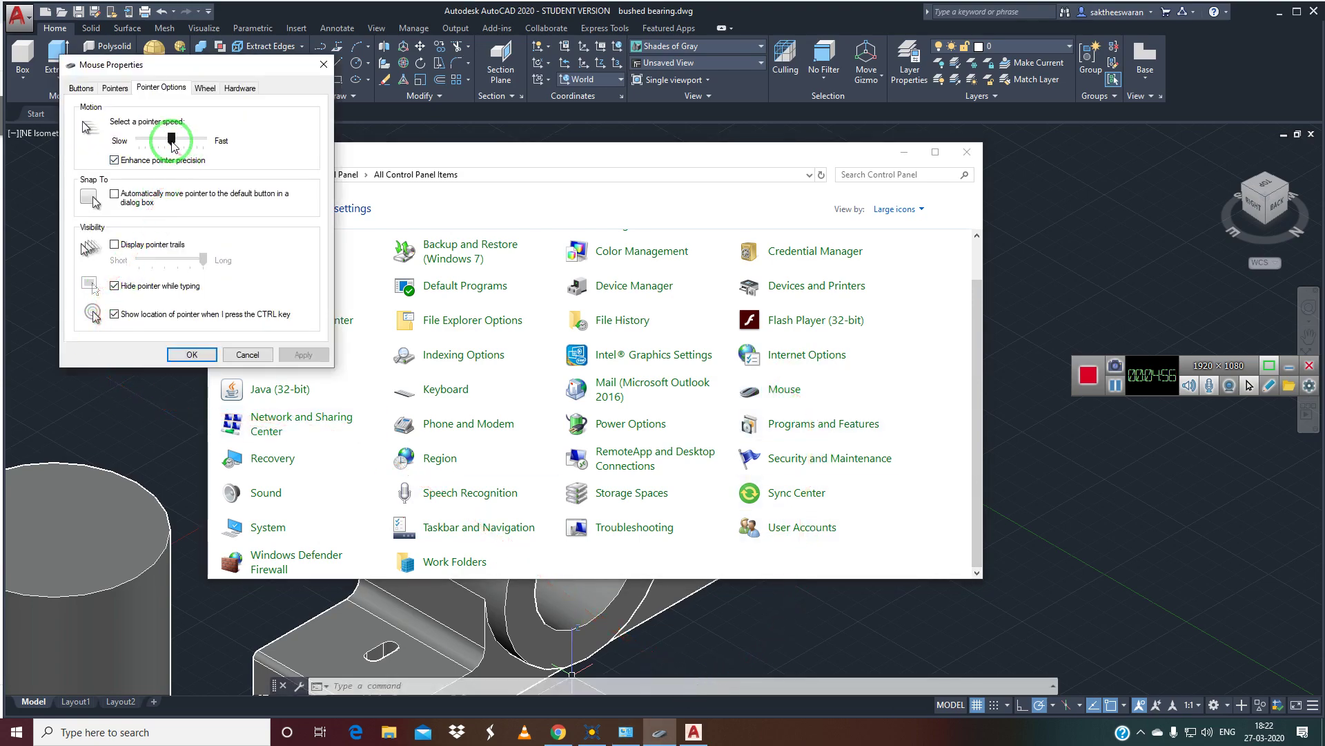
left_click_drag(172, 140, 177, 141)
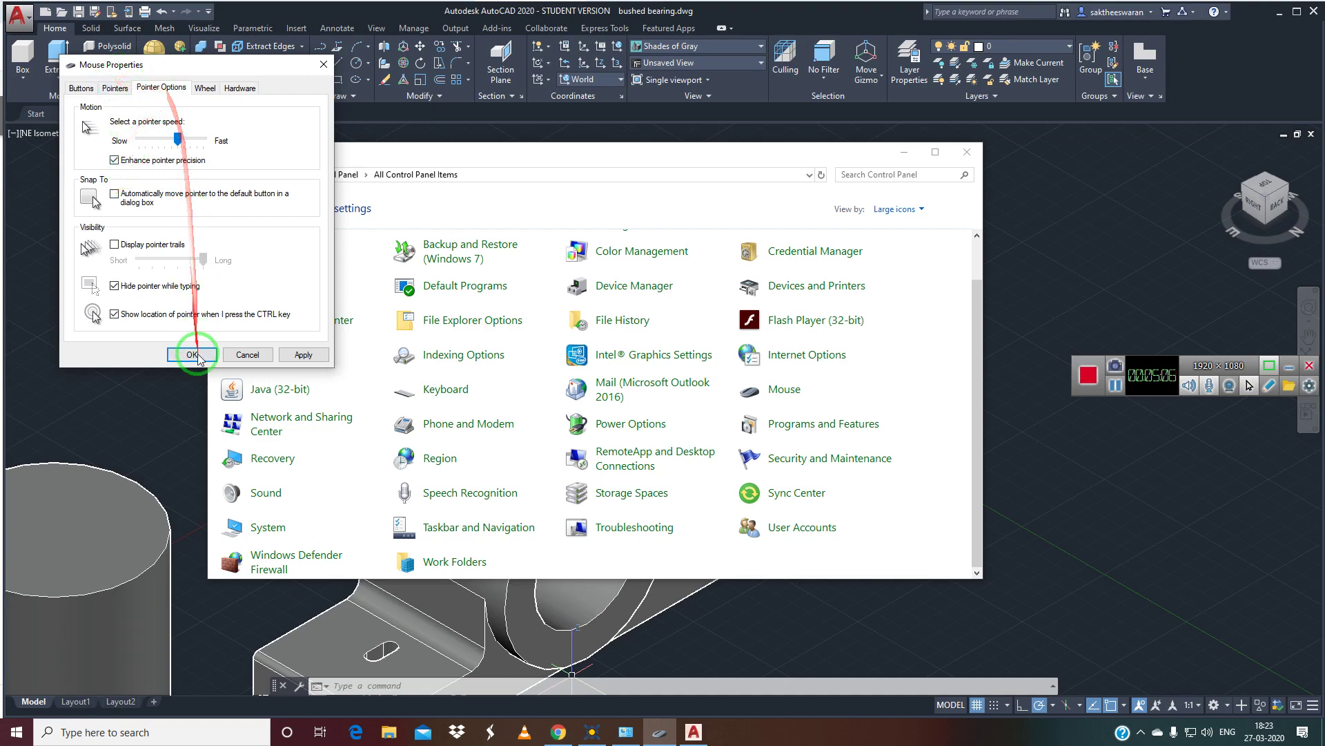
left_click(302, 354)
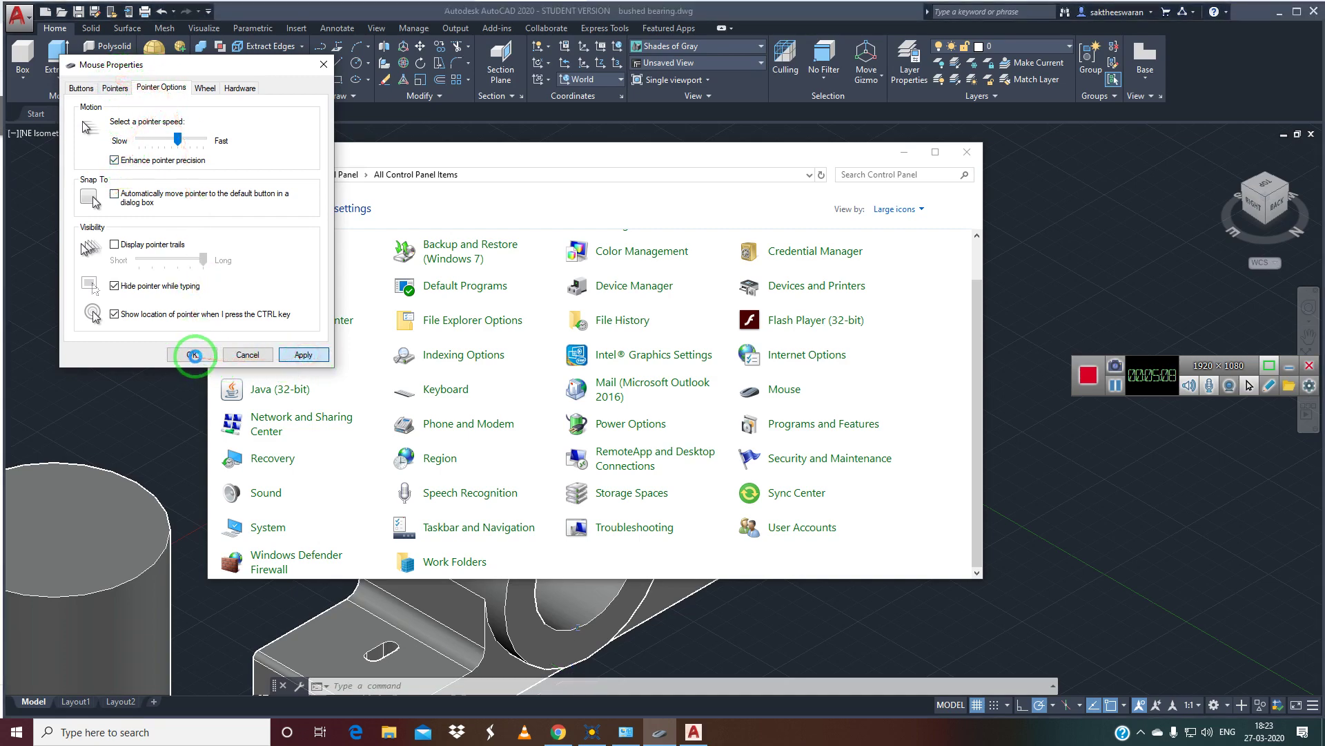
- Lower the pointer speed slightly, confirm the Mouse settings and close Control Panel
left_click(177, 144)
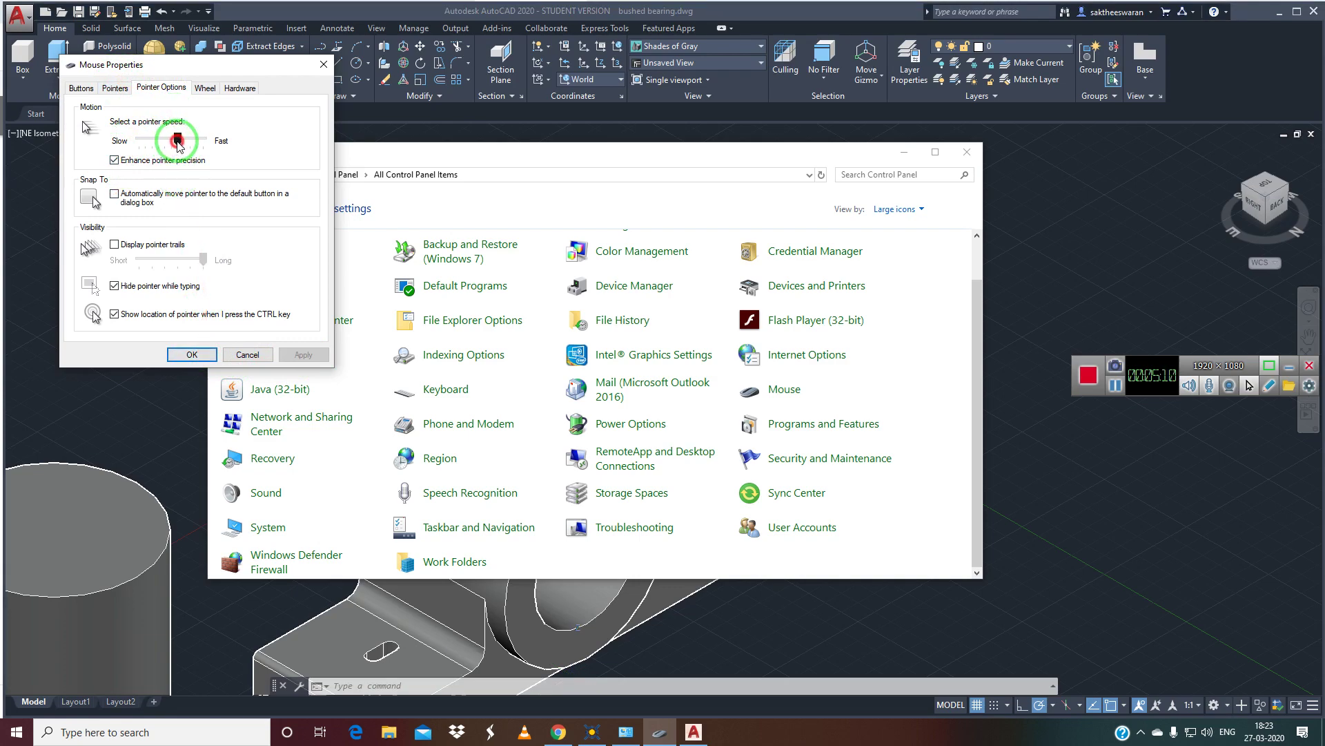
left_click_drag(172, 143, 170, 141)
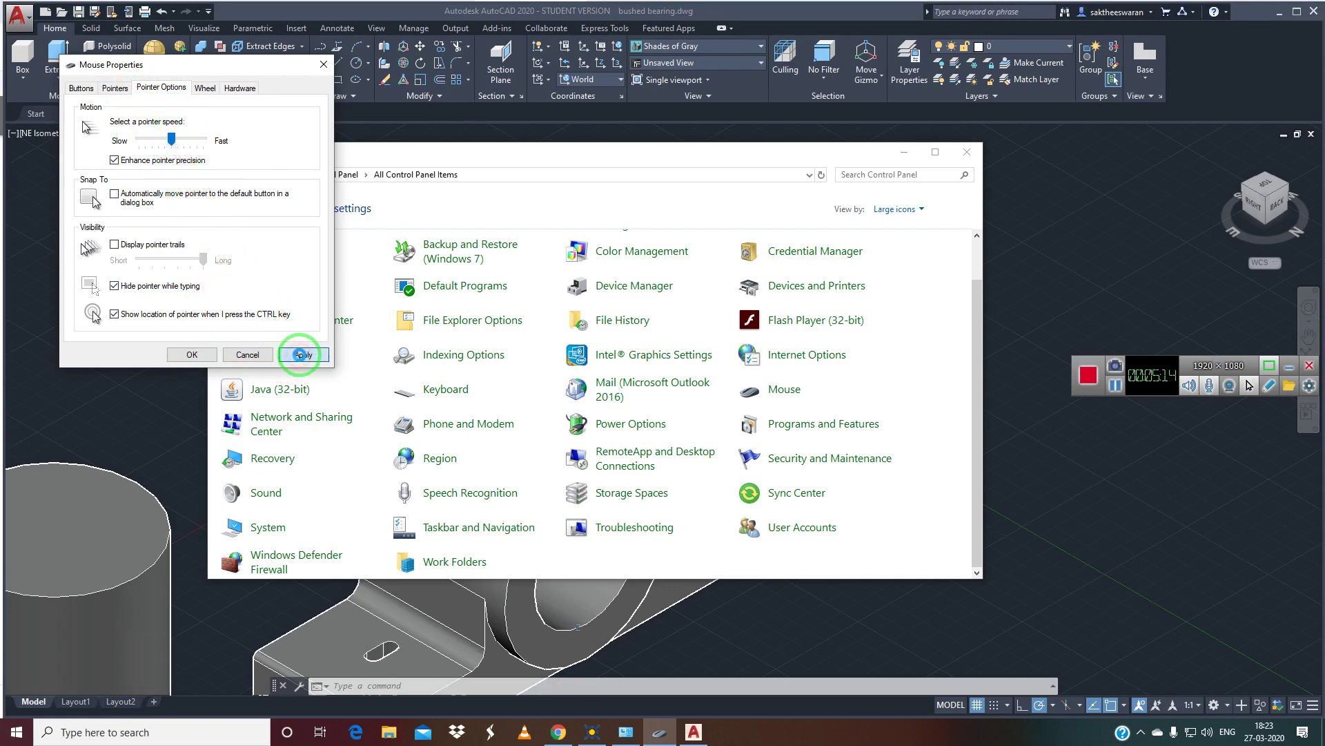
left_click(191, 346)
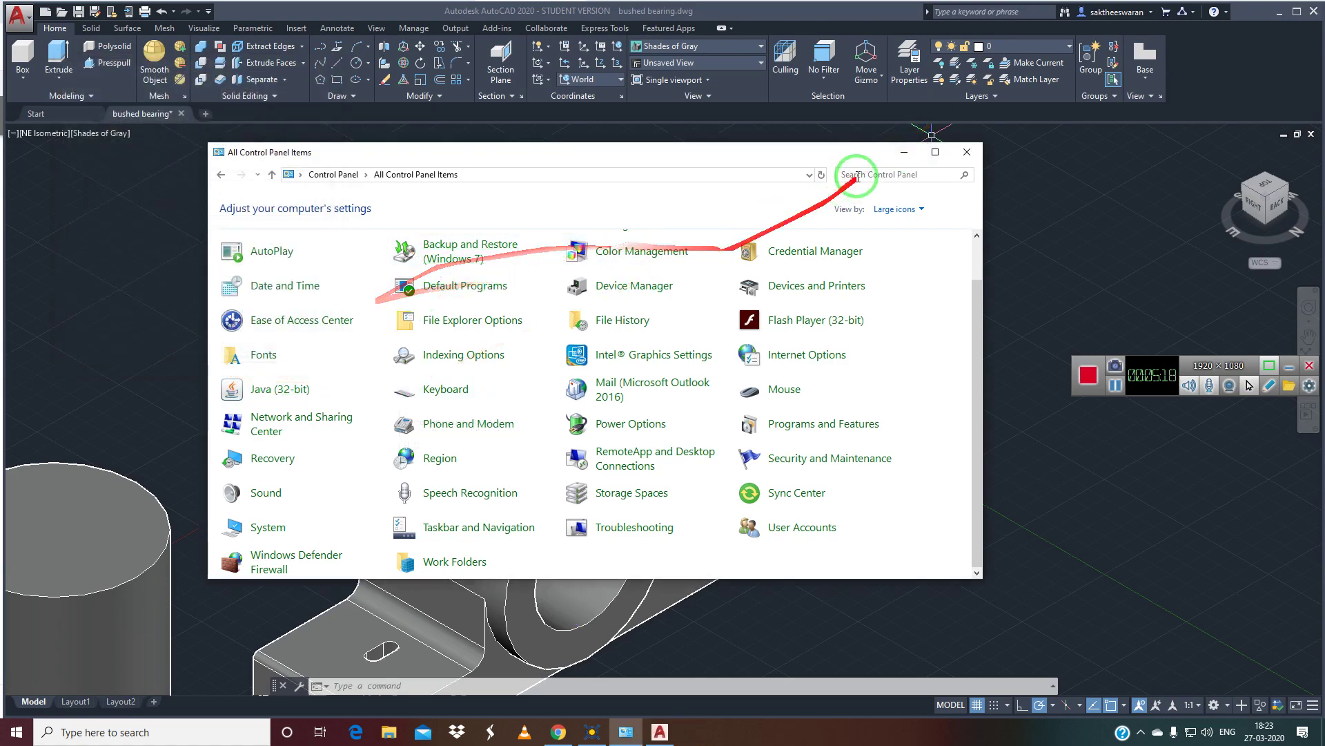
left_click(966, 152)
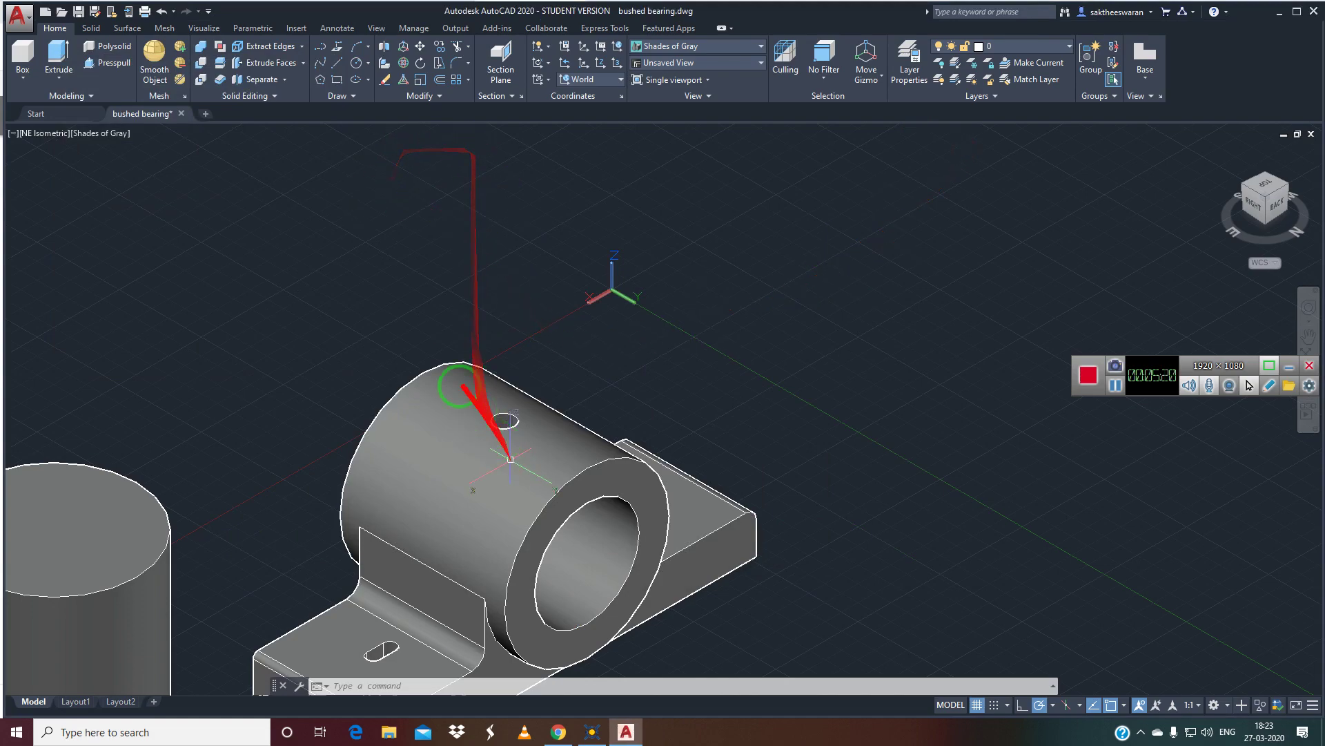
- Deselect the bearing solid and switch the visual style to 2D Wireframe
scroll(452, 363, "down", 2)
left_click(499, 405)
scroll(475, 396, "up", 1)
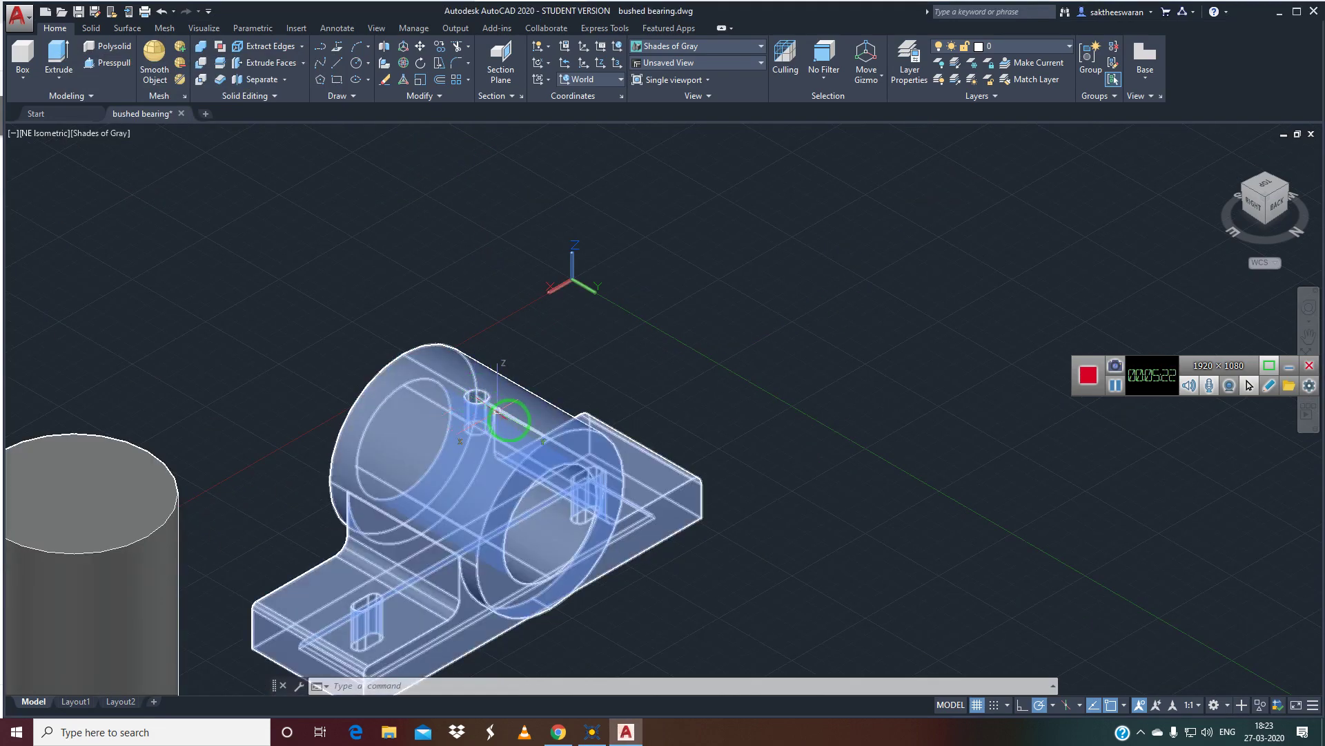
key("Escape")
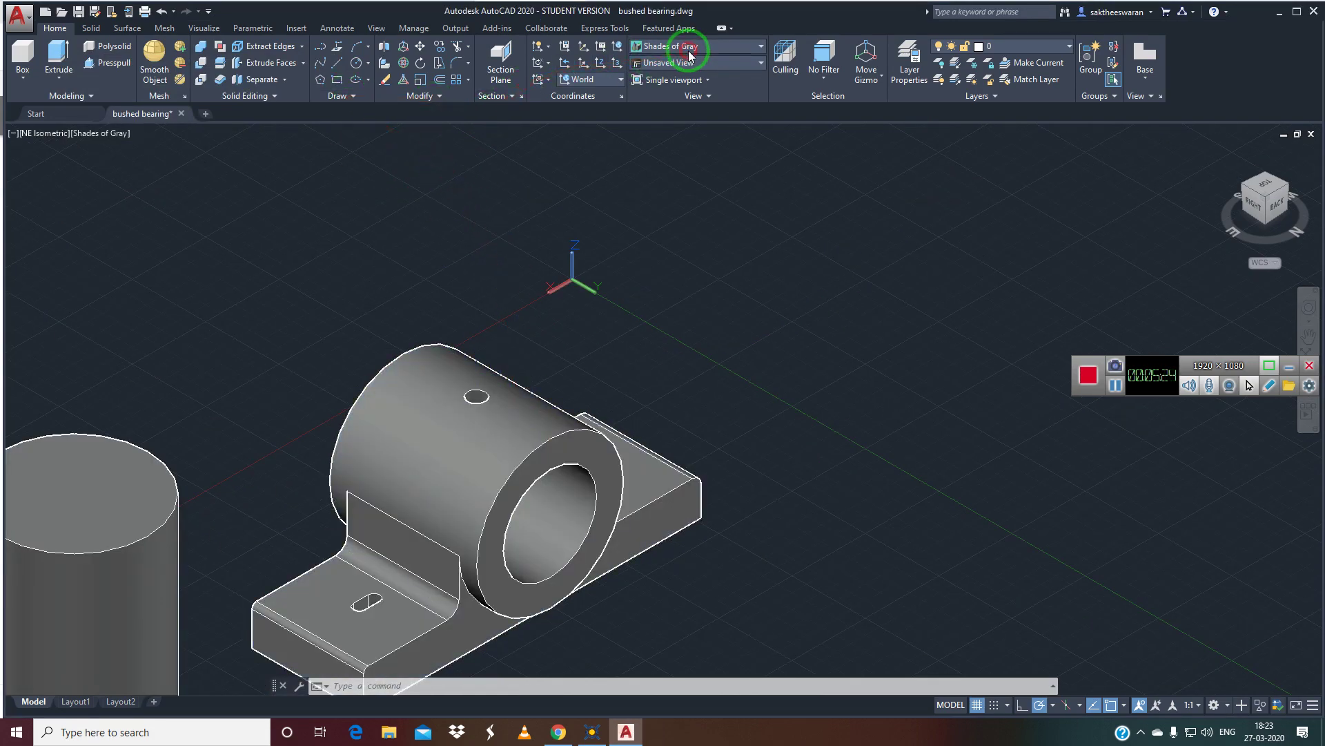
left_click(692, 52)
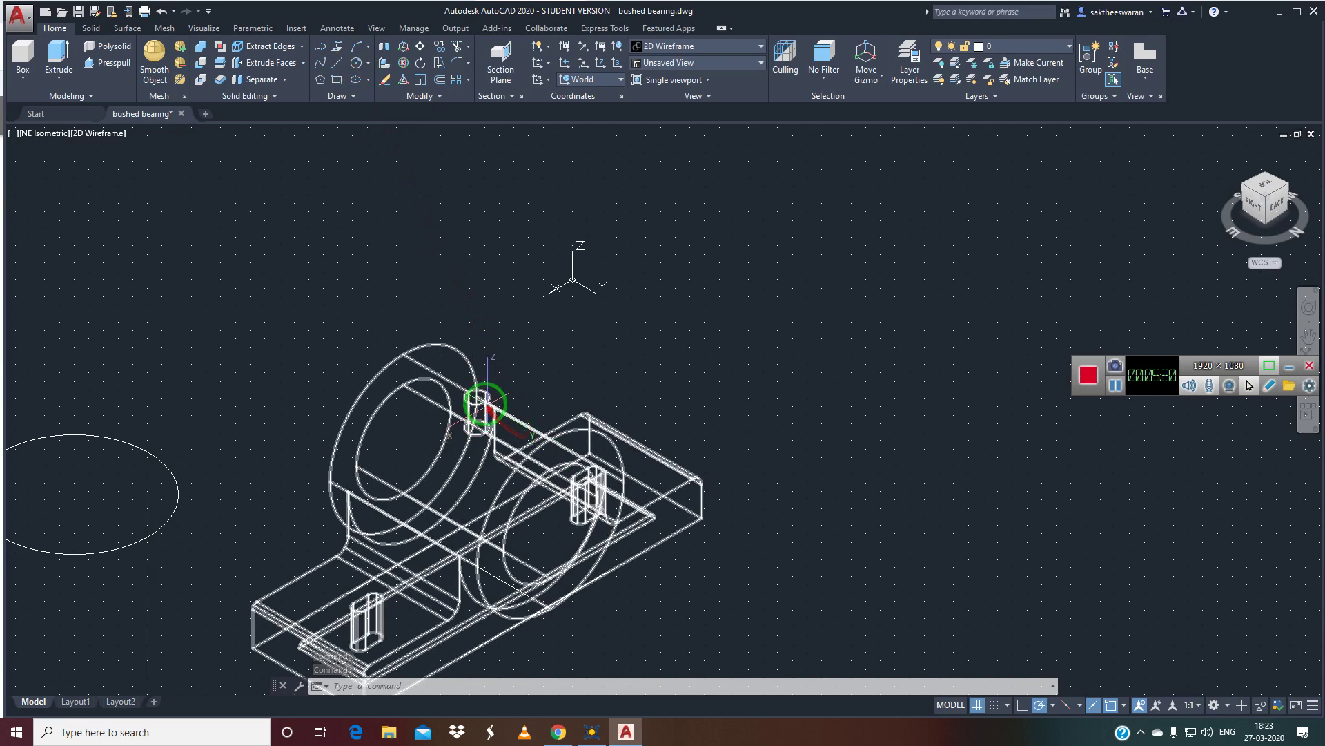
left_click(337, 62)
scroll(514, 328, "up", 5)
left_click(525, 332)
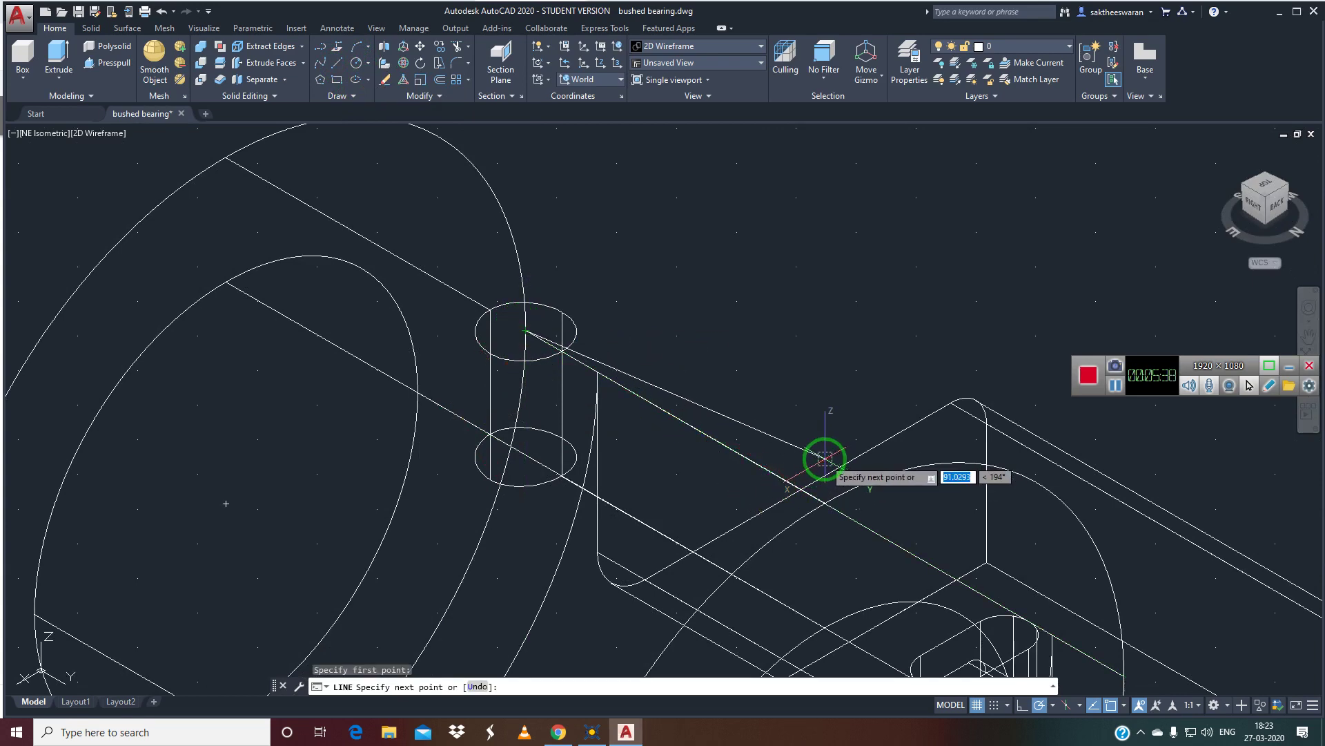
scroll(823, 459, "down", 2)
mouse_move(784, 458)
middle_mouse_down()
mouse_move(592, 335)
mouse_move(621, 361)
middle_mouse_up()
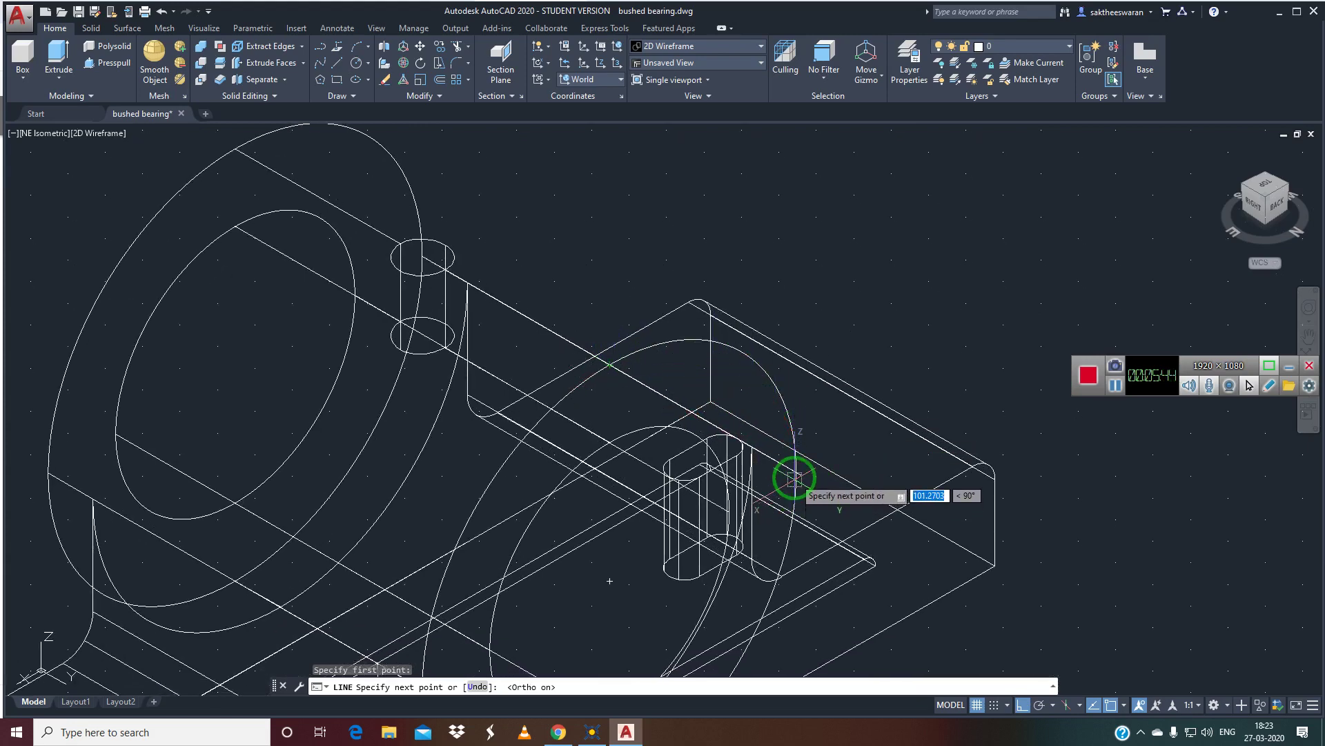
scroll(774, 476, "down", 3)
middle_click_drag(665, 222, 607, 162)
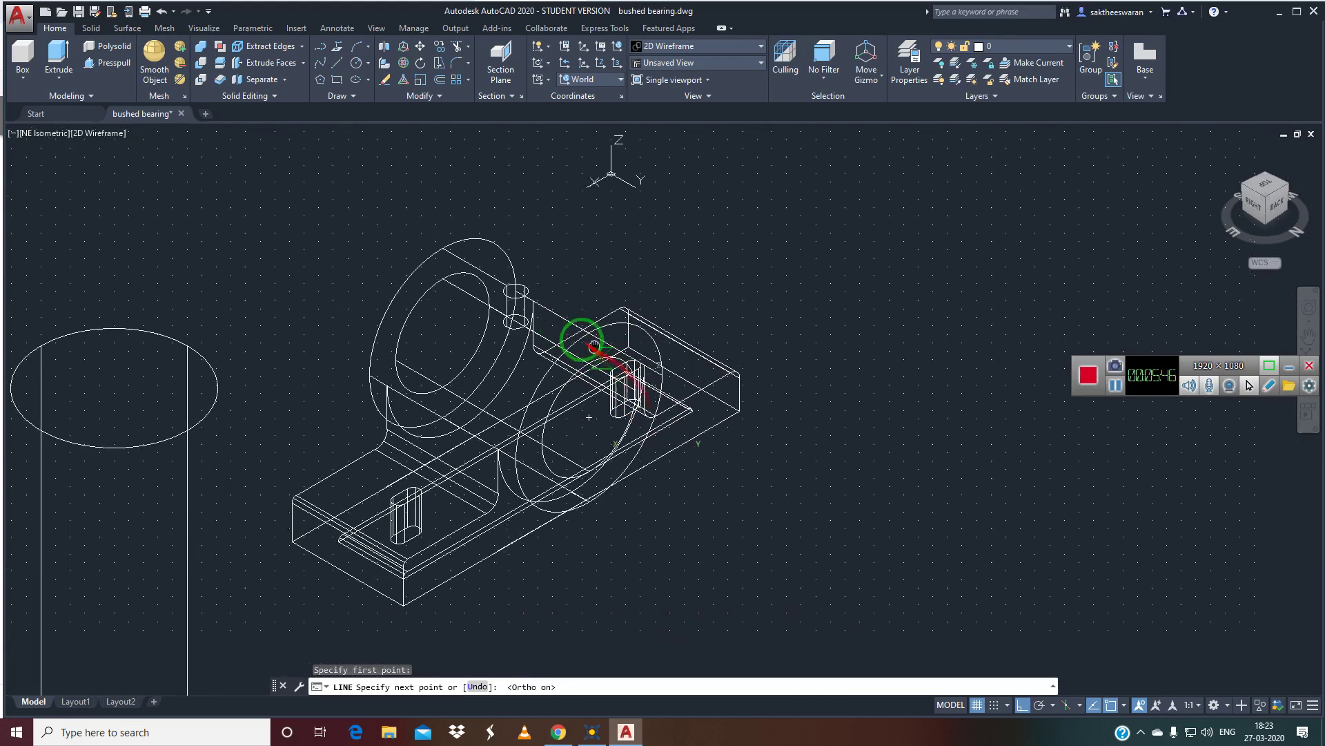
scroll(491, 449, "up", 2)
left_click(444, 514)
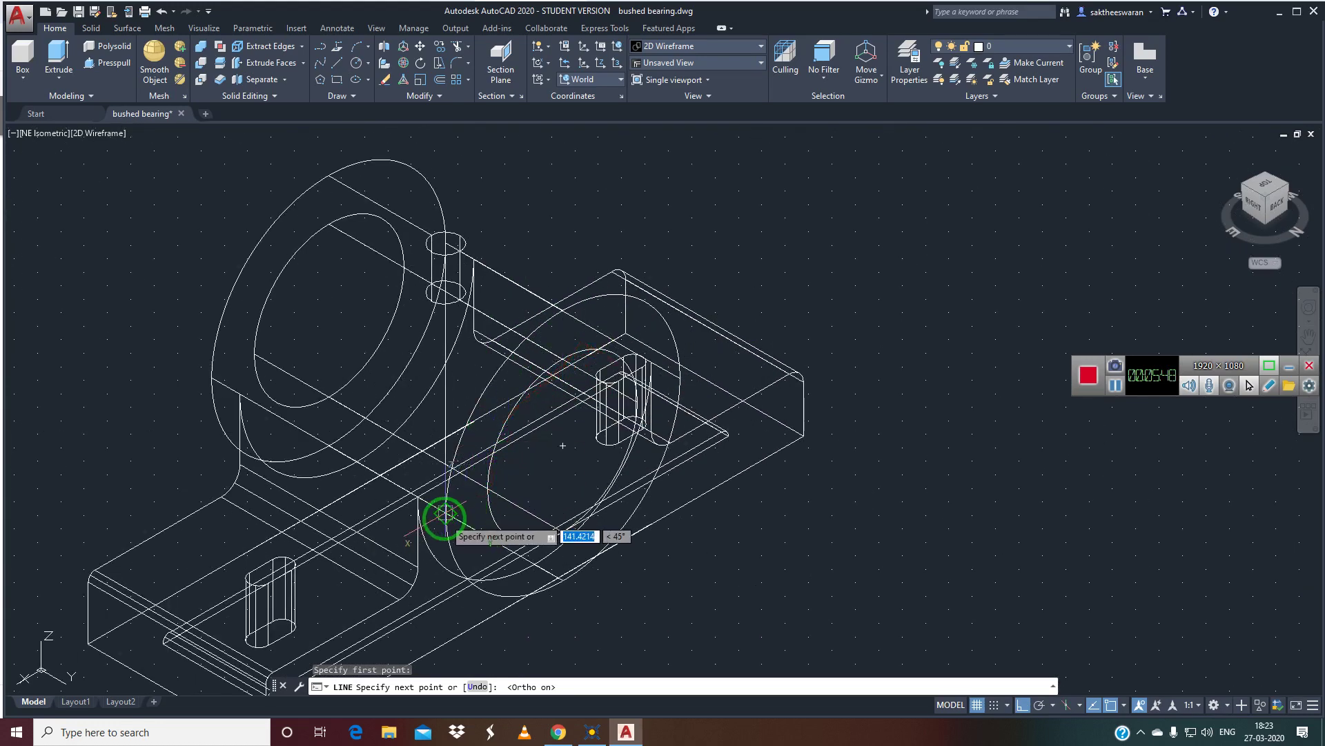
mouse_move(444, 514)
left_mouse_down()
mouse_move(559, 304)
mouse_move(589, 474)
mouse_move(565, 536)
mouse_move(470, 299)
mouse_move(550, 345)
left_mouse_up()
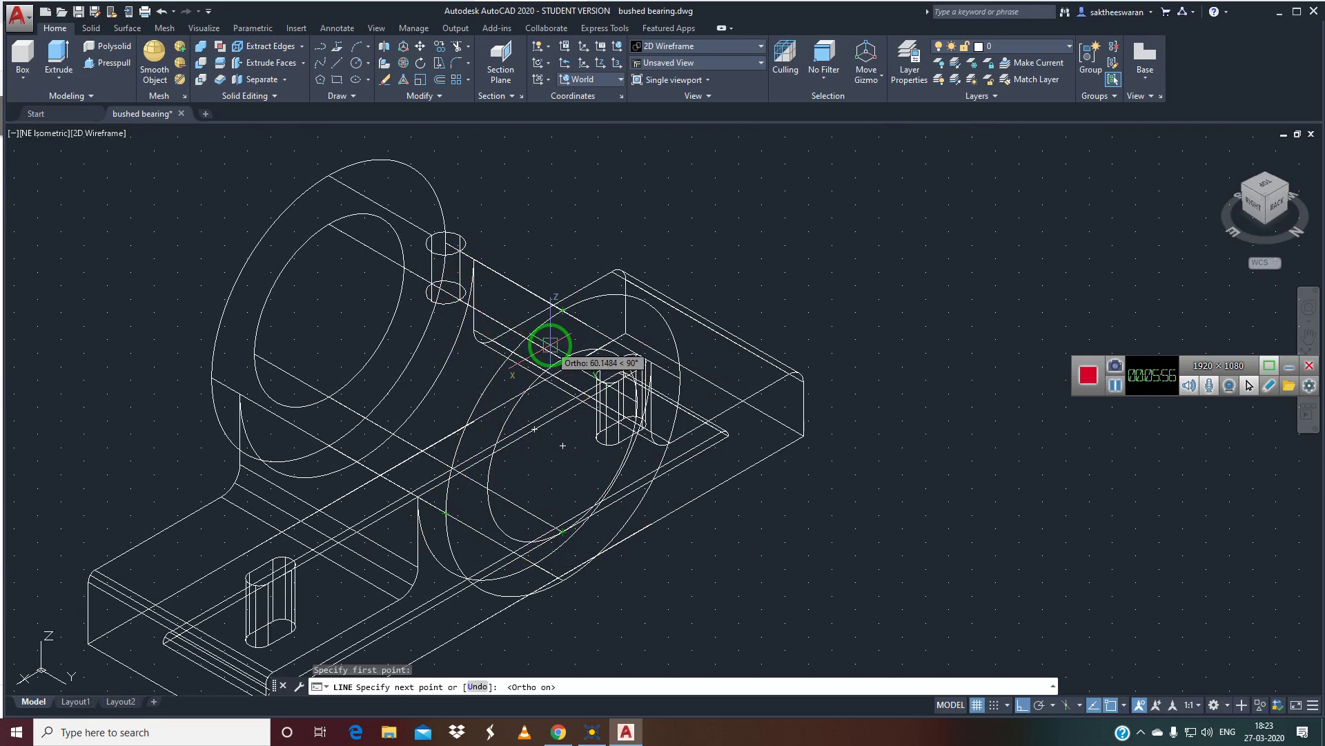
key("Escape")
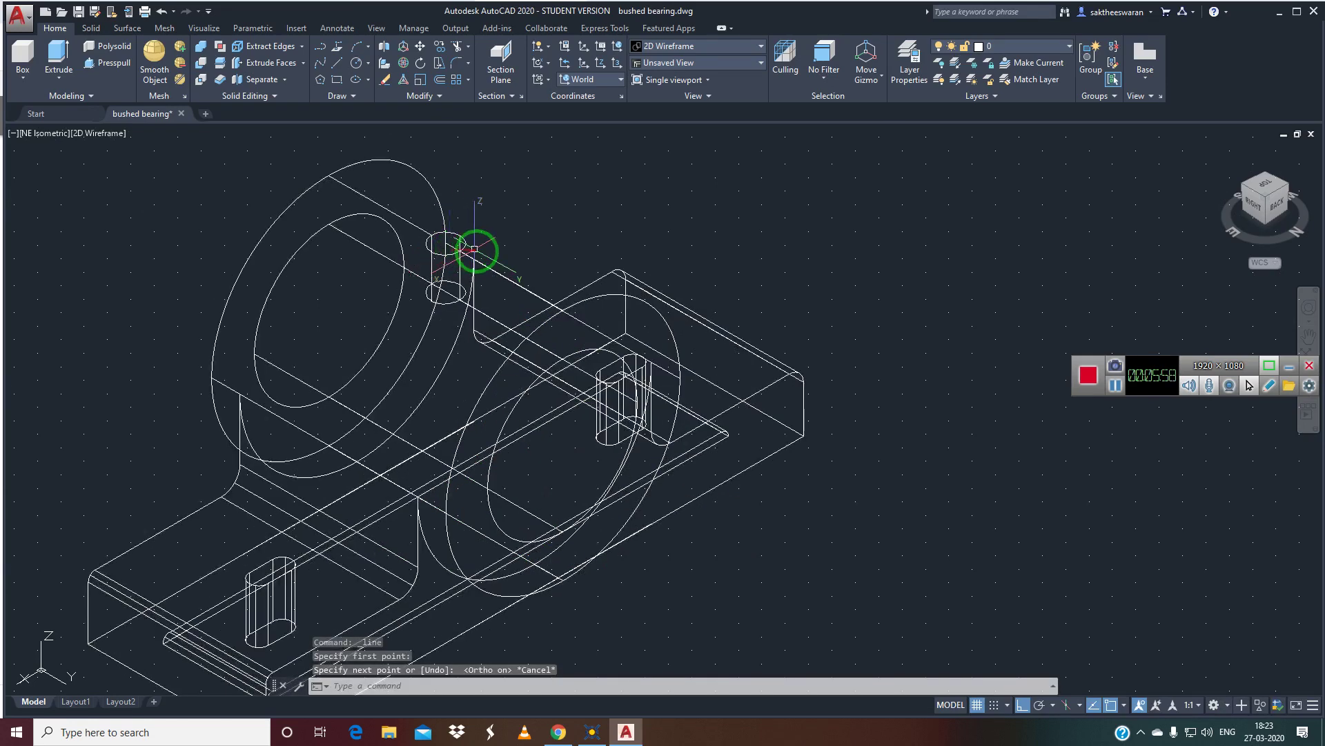
scroll(414, 459, "up", 1)
scroll(405, 541, "down", 4)
scroll(352, 552, "up", 3)
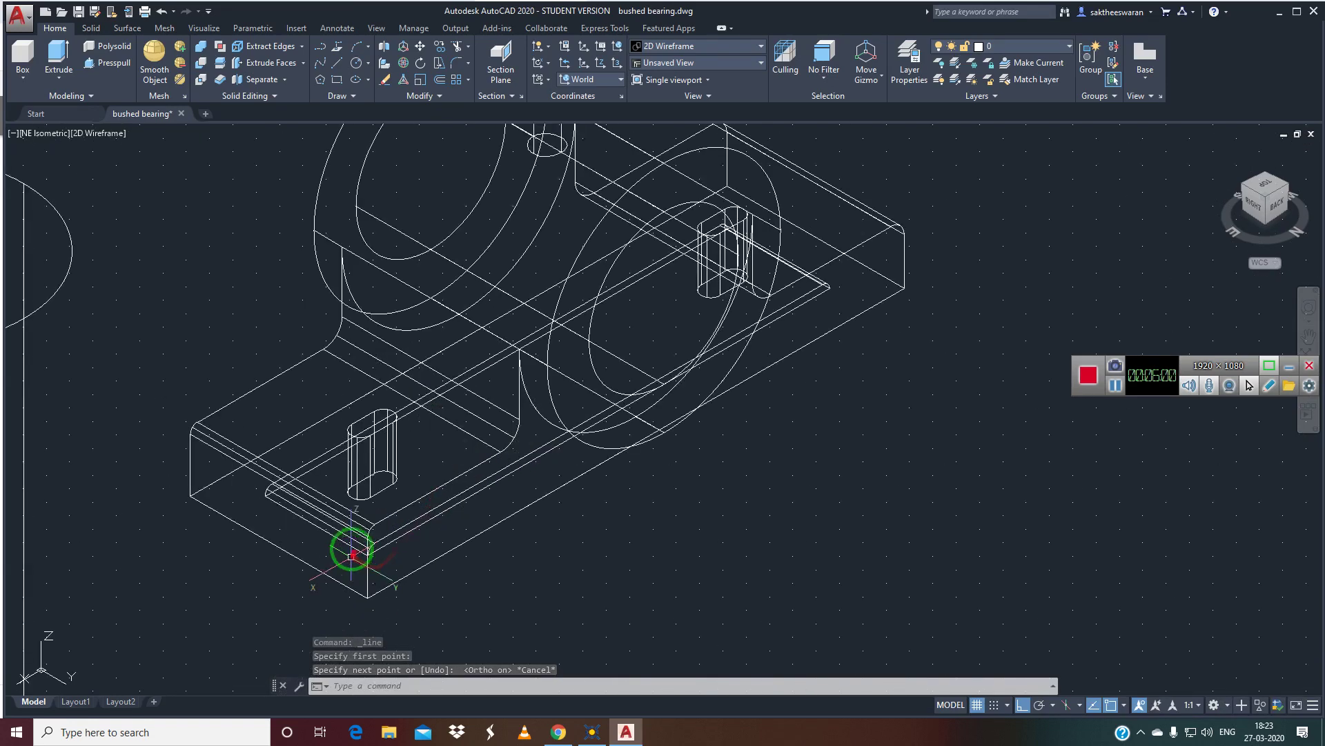
left_click(337, 63)
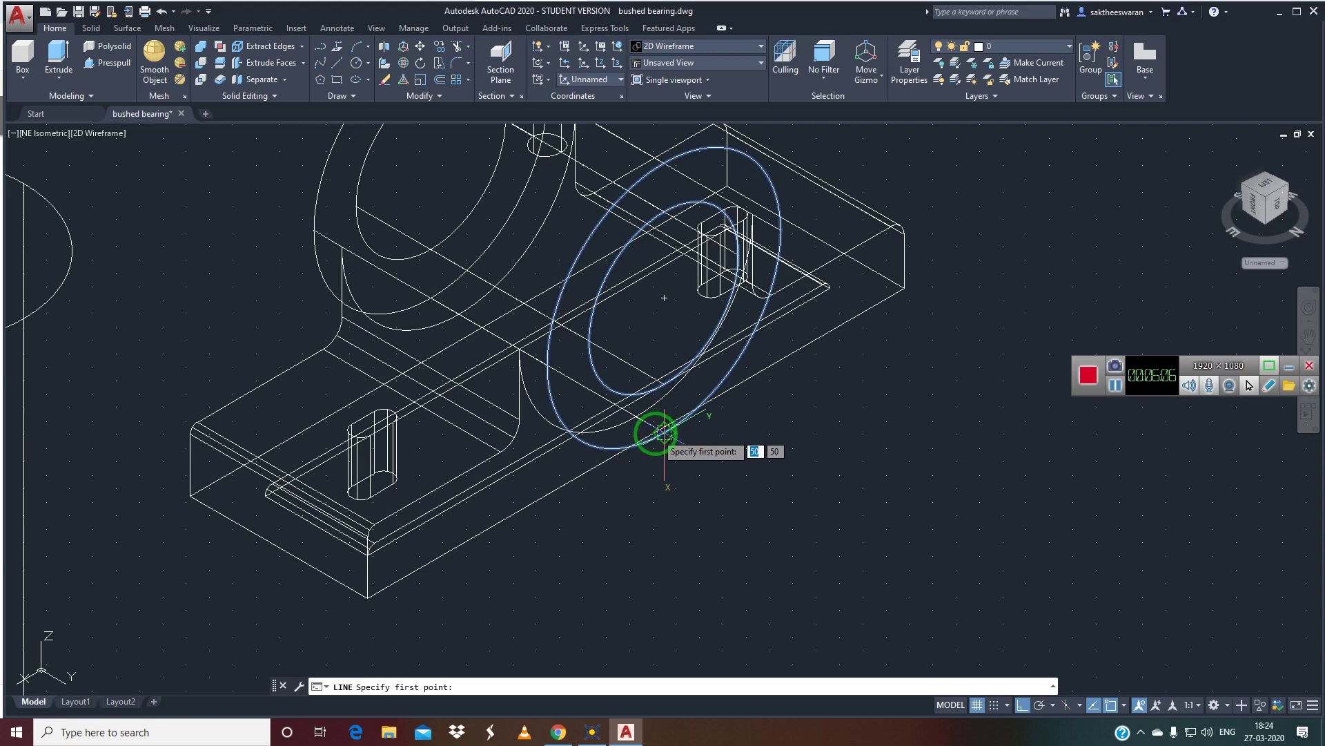
scroll(651, 432, "up", 5)
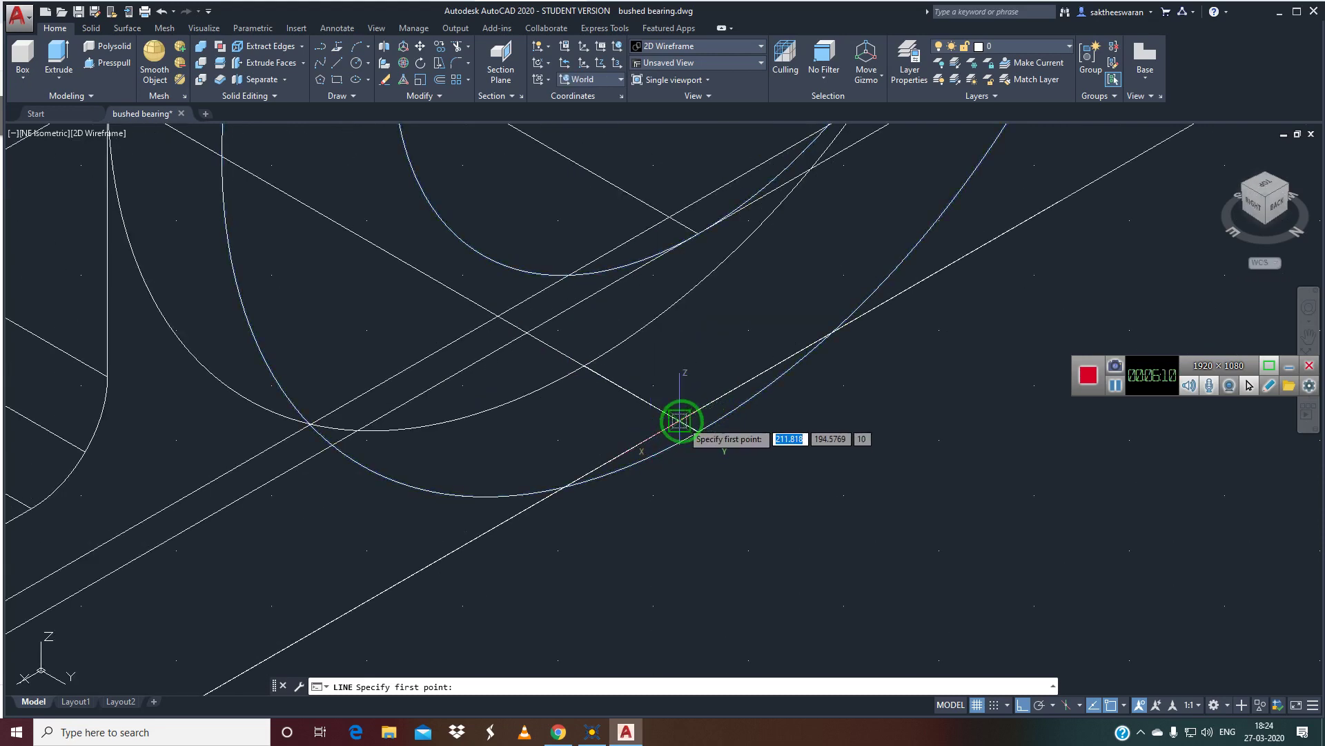
scroll(680, 421, "down", 5)
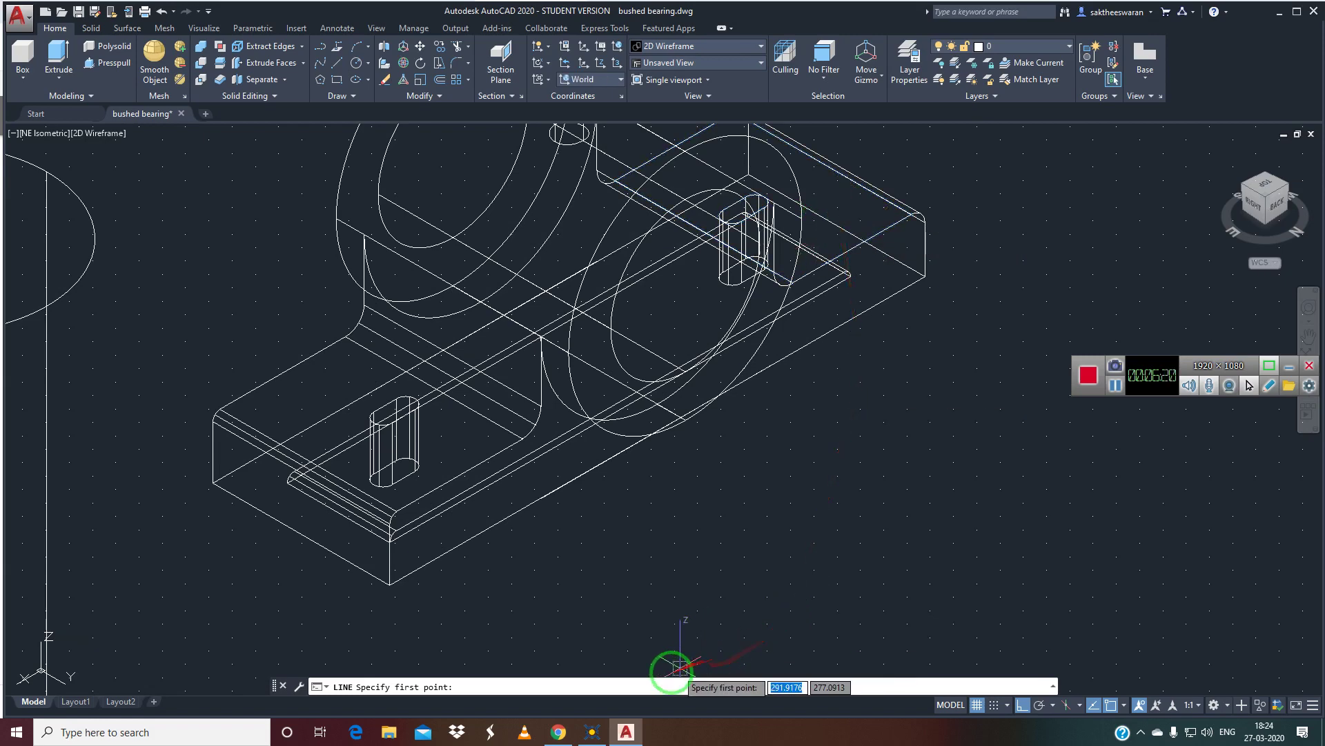
key("Escape")
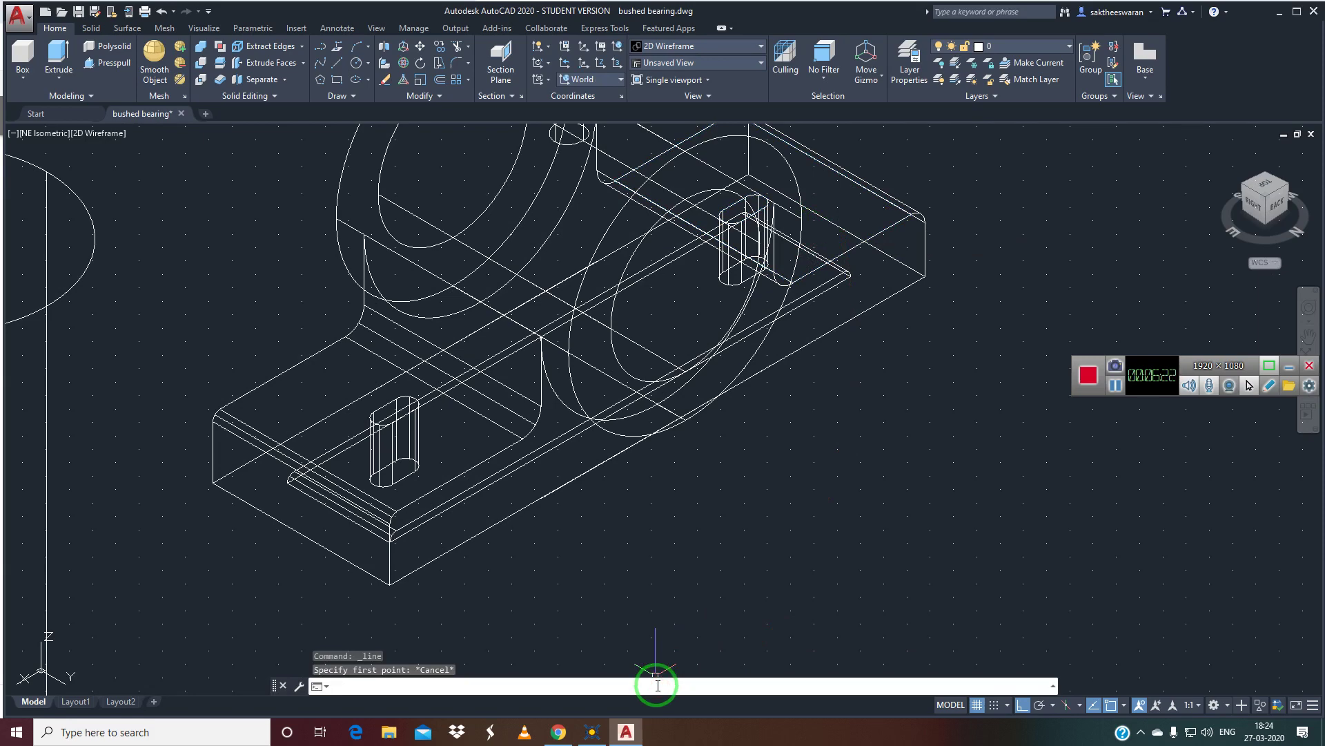
- Set snap and grid spacing to 2 in Drafting Settings' Snap and Grid tab
type("aSNa")
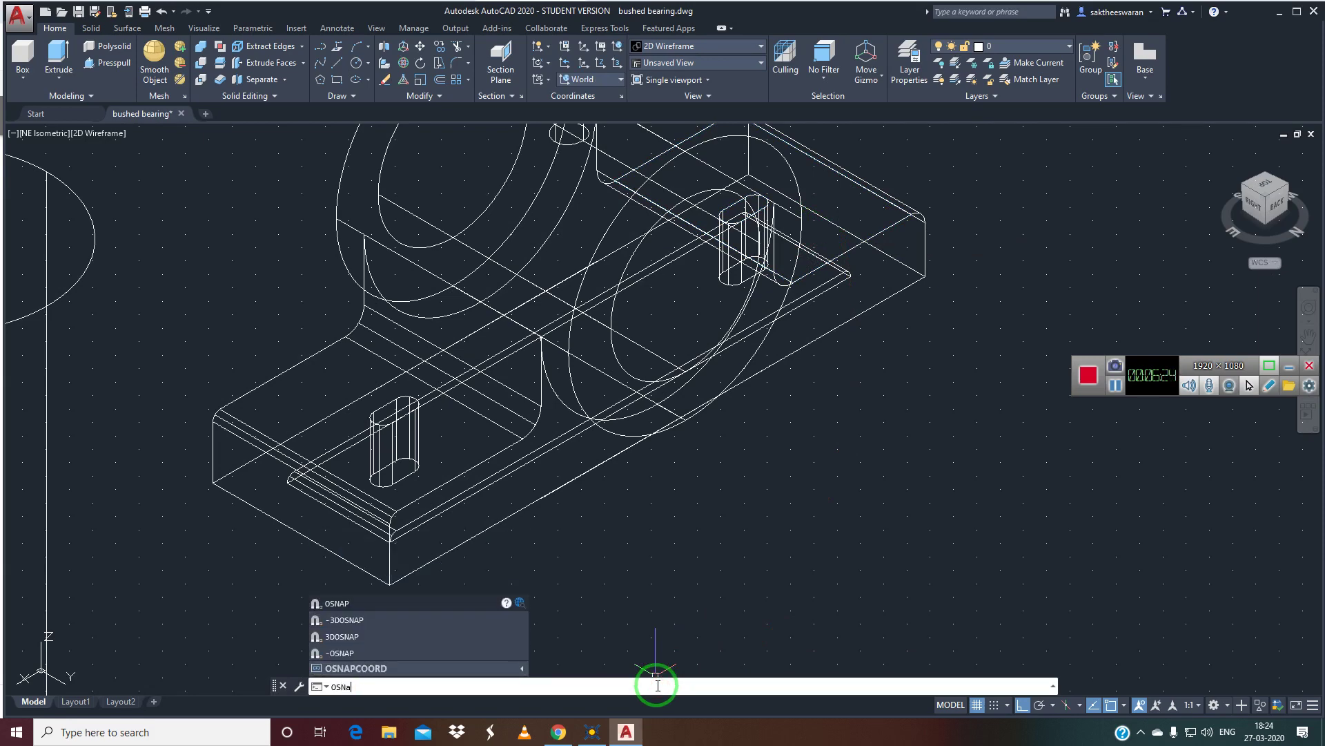
key("Return")
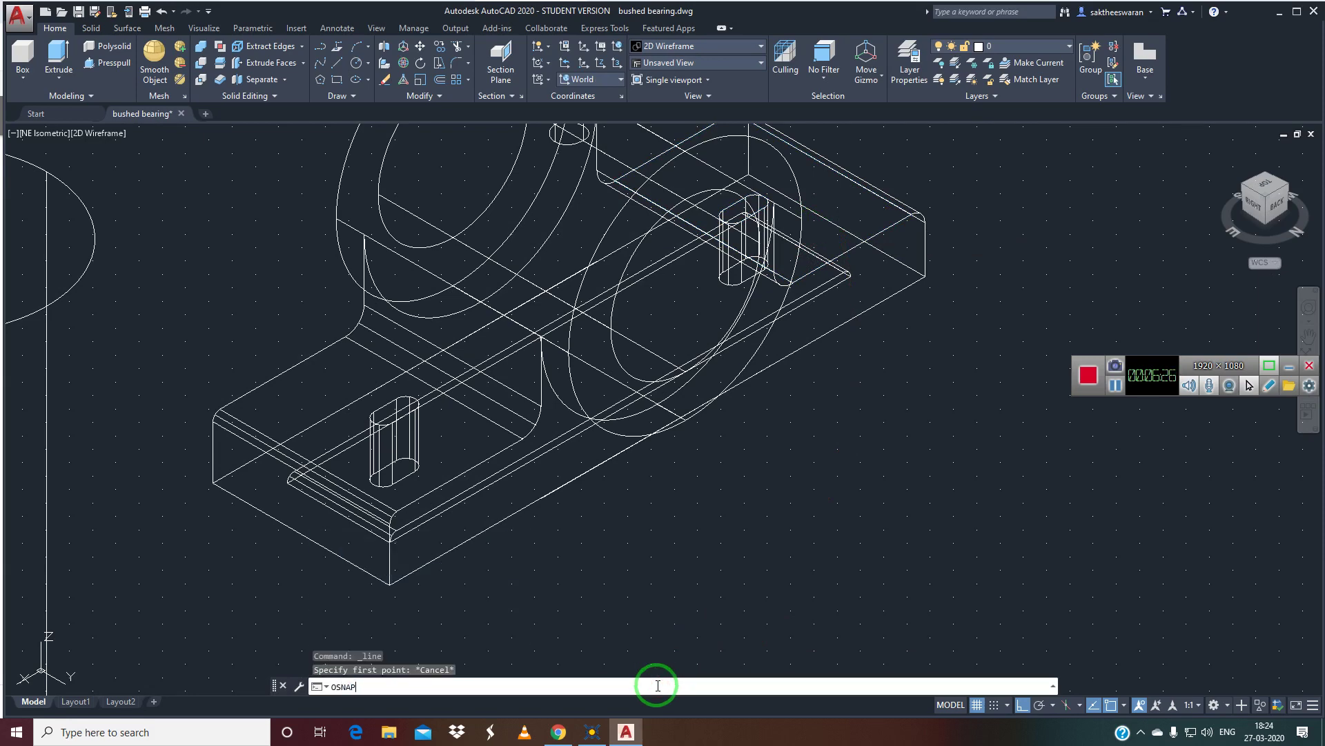
left_click(536, 233)
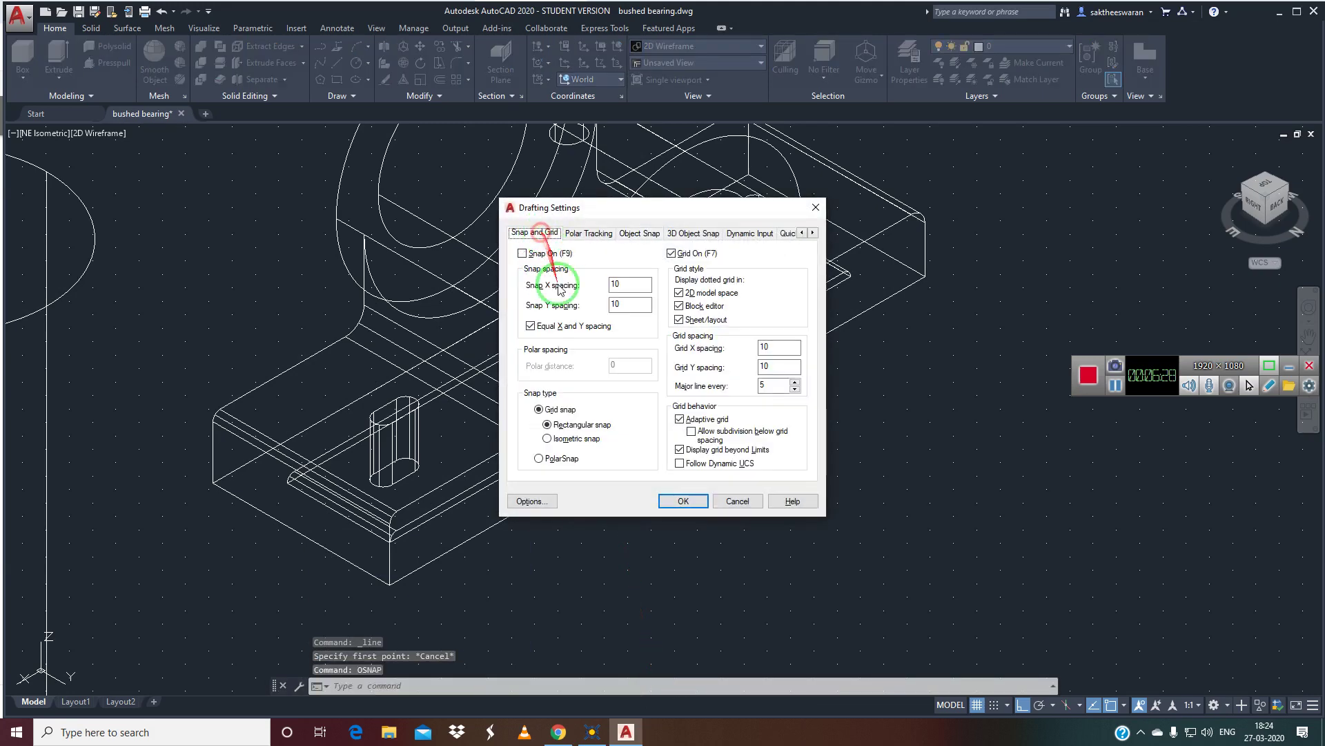
double_click(607, 286)
type("2")
left_click(624, 303)
left_click(778, 347)
left_click_drag(778, 347, 749, 346)
type("2")
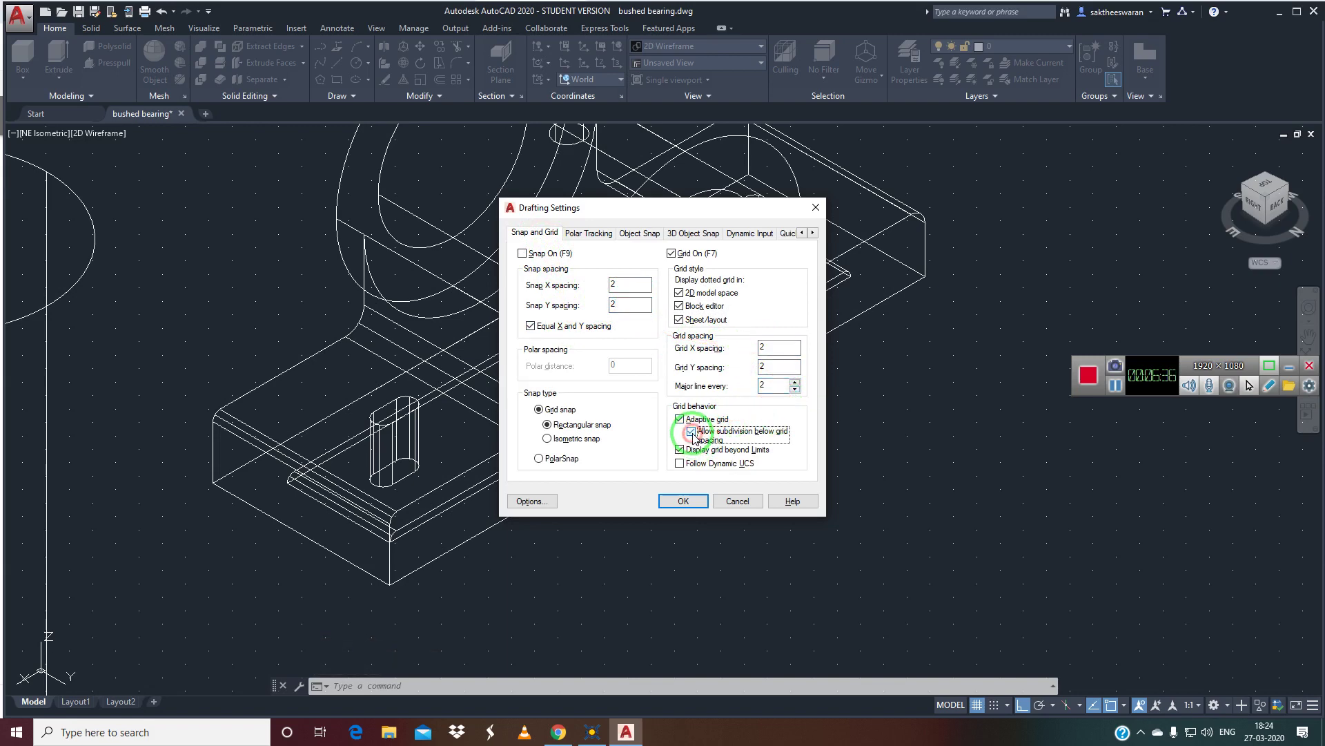
left_click(677, 501)
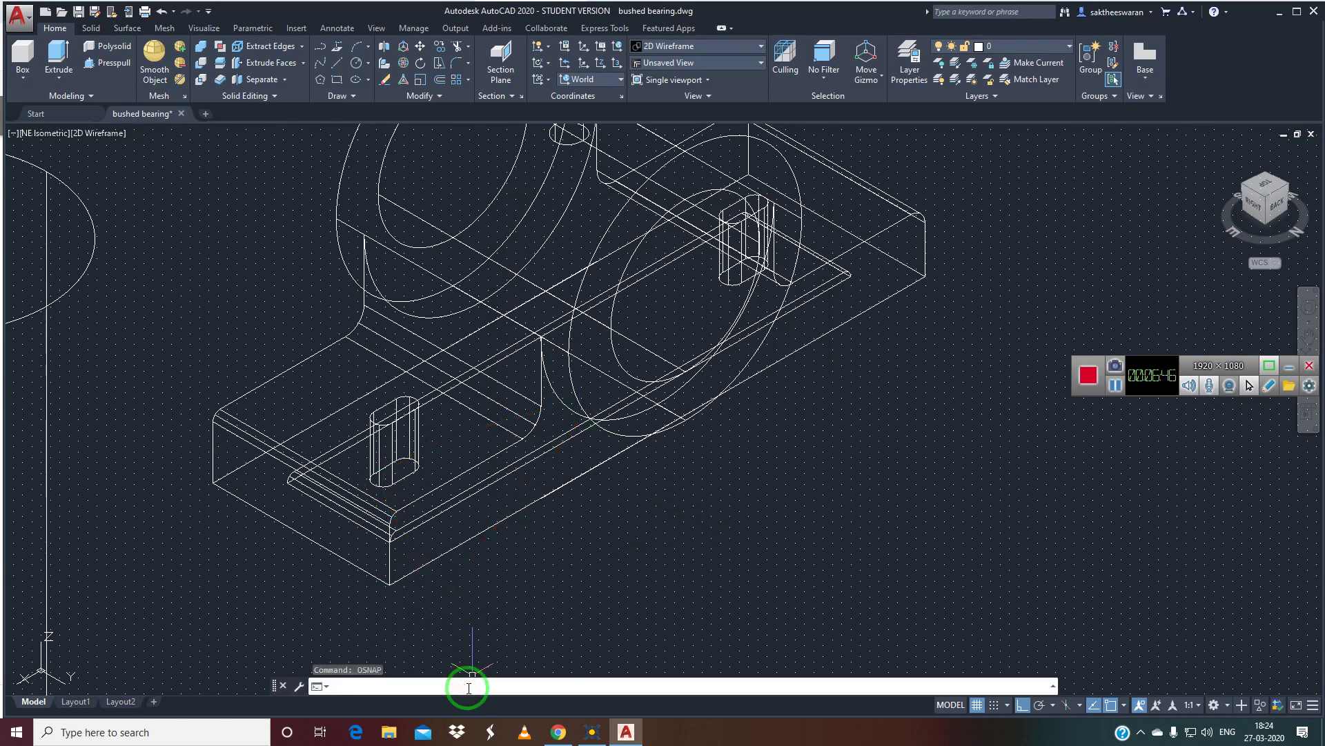
- Reopen Drafting Settings and change the snap and grid spacing to 5
type("os")
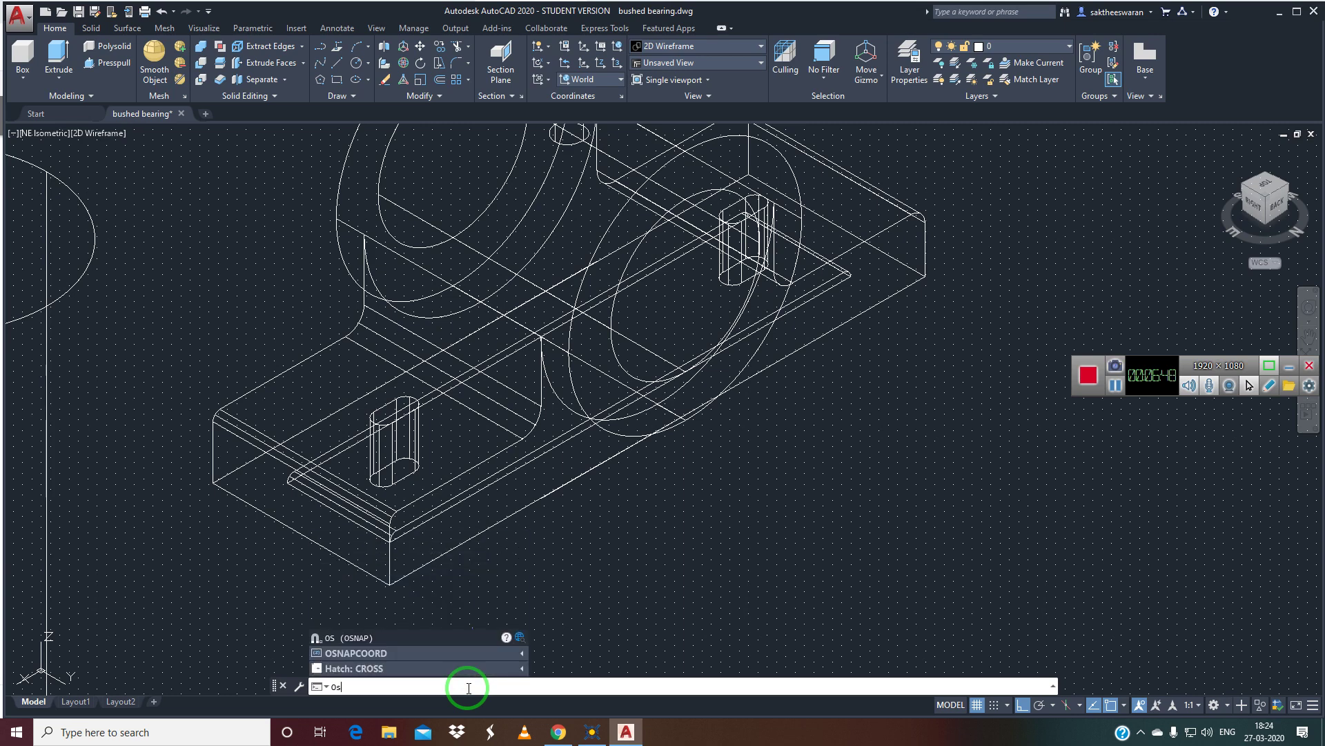
key("Return")
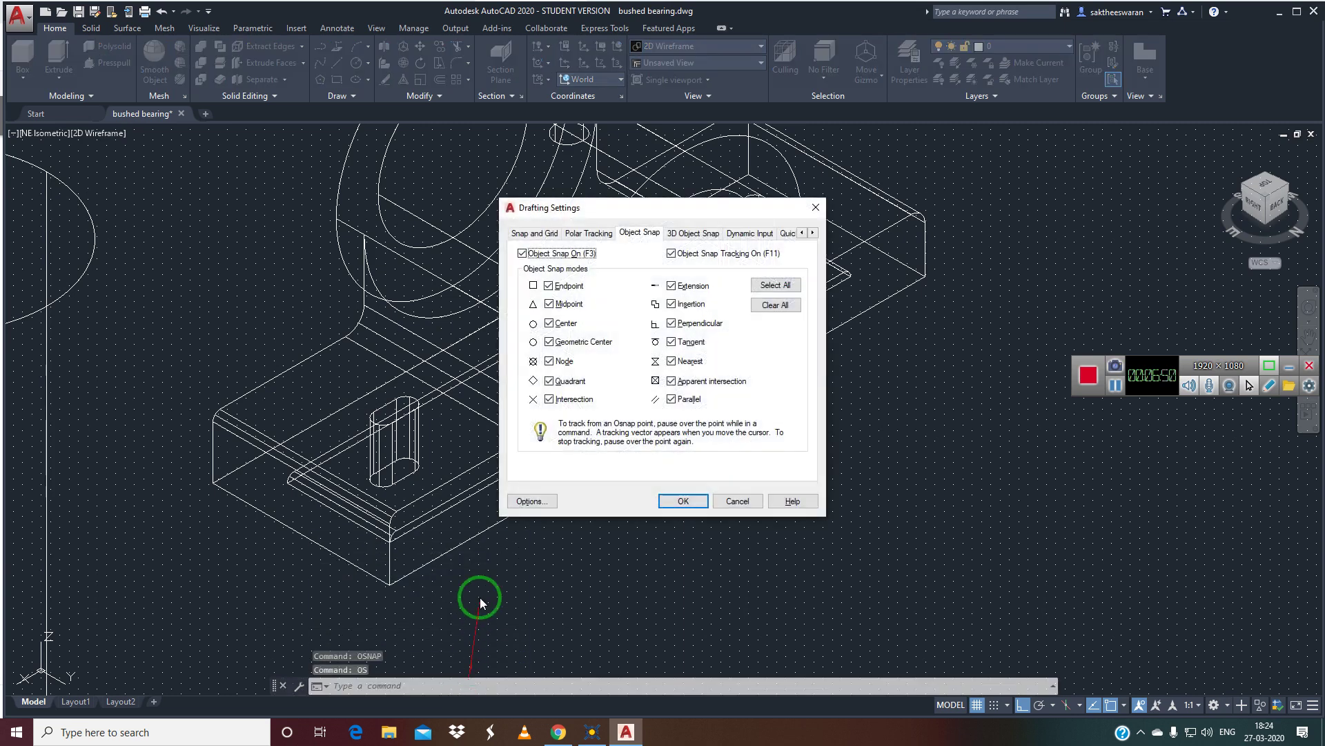
left_click(535, 233)
left_click(622, 289)
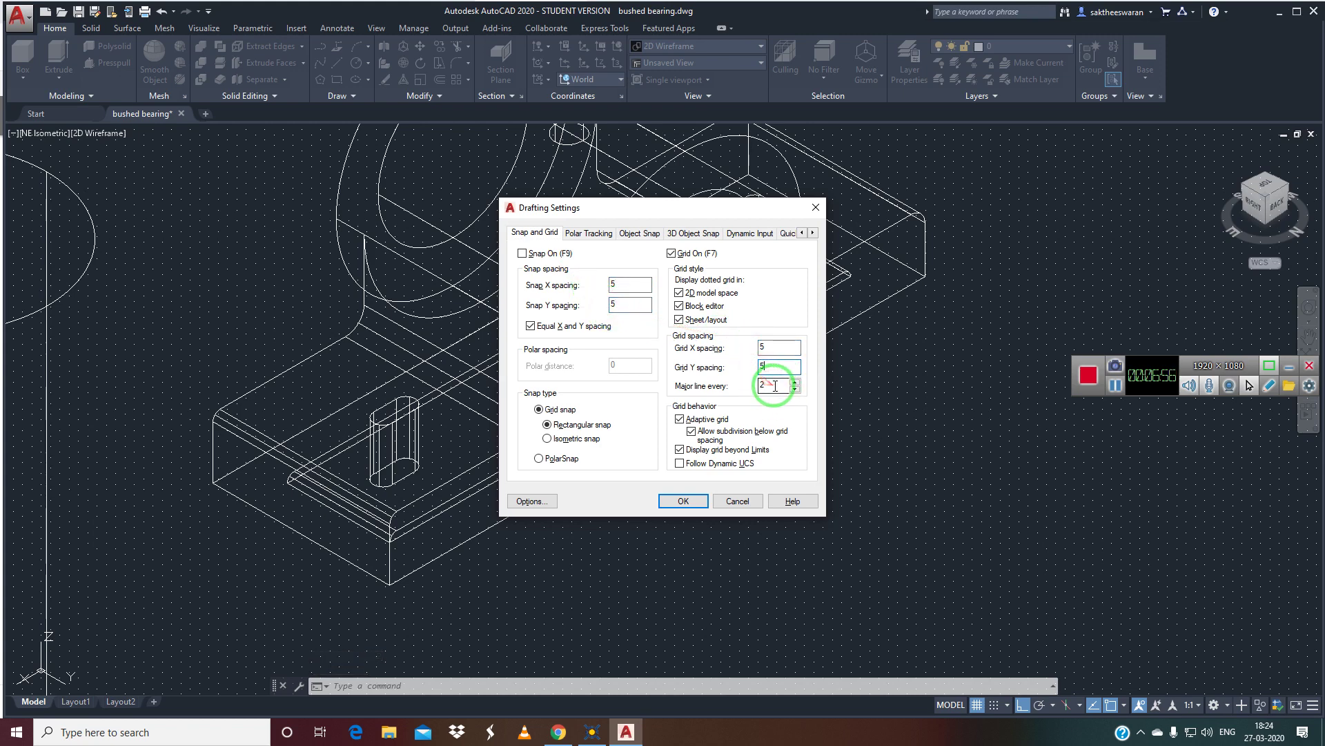
left_click(684, 501)
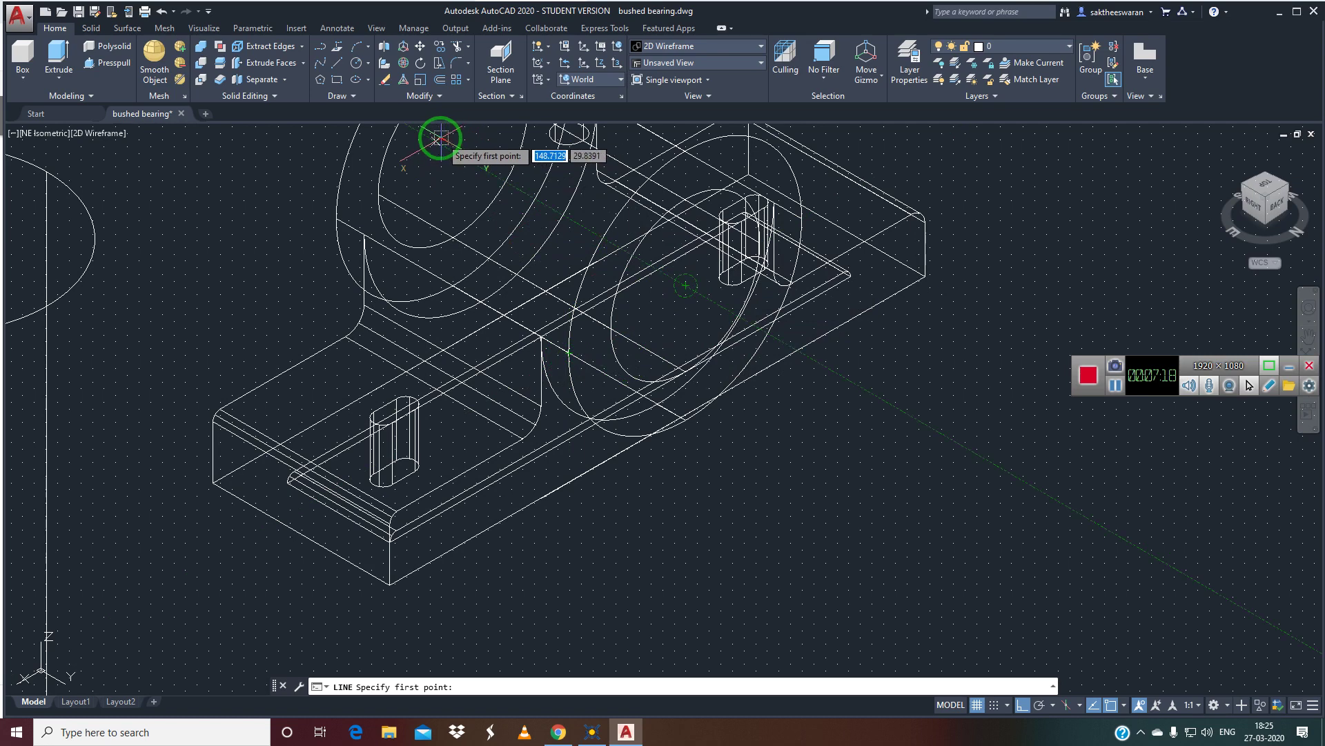
- Pan and zoom out to show the whole bearing and tall cylinder, cancelling the pending line
middle_click_drag(576, 267, 646, 502)
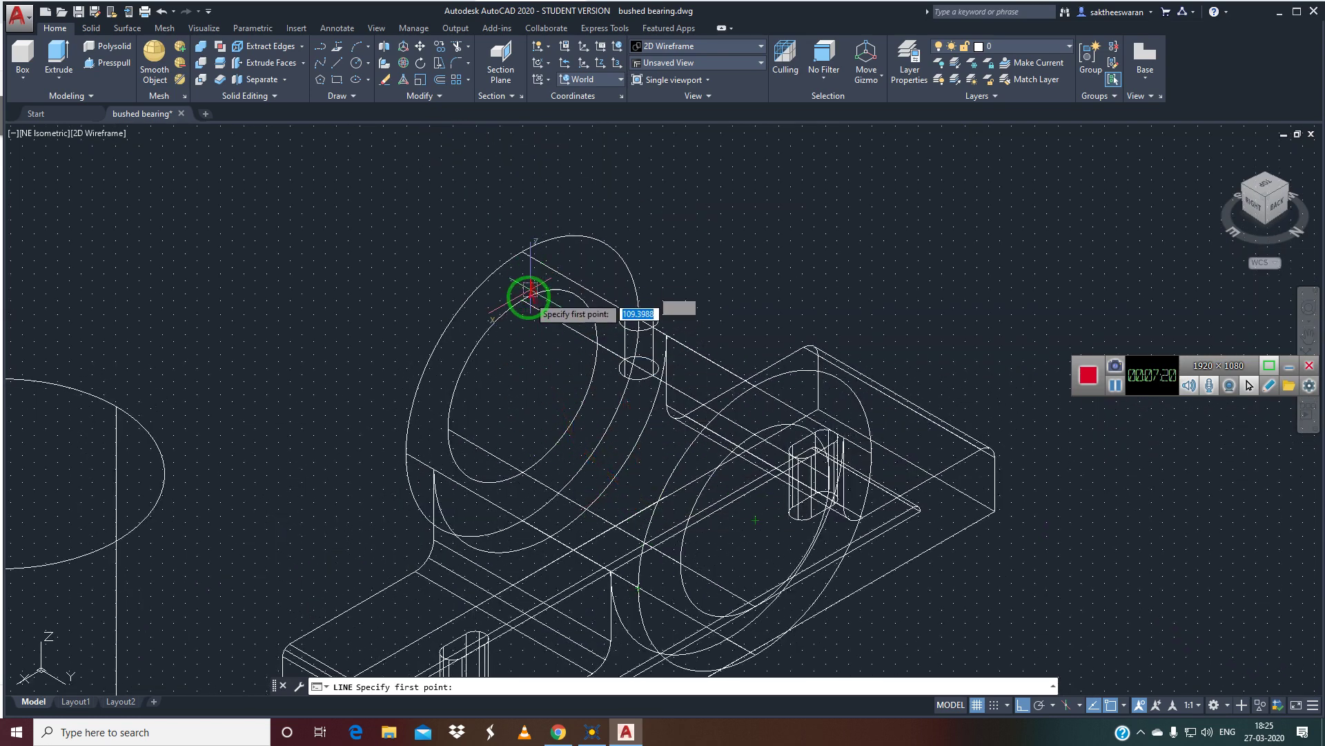
scroll(324, 453, "down", 5)
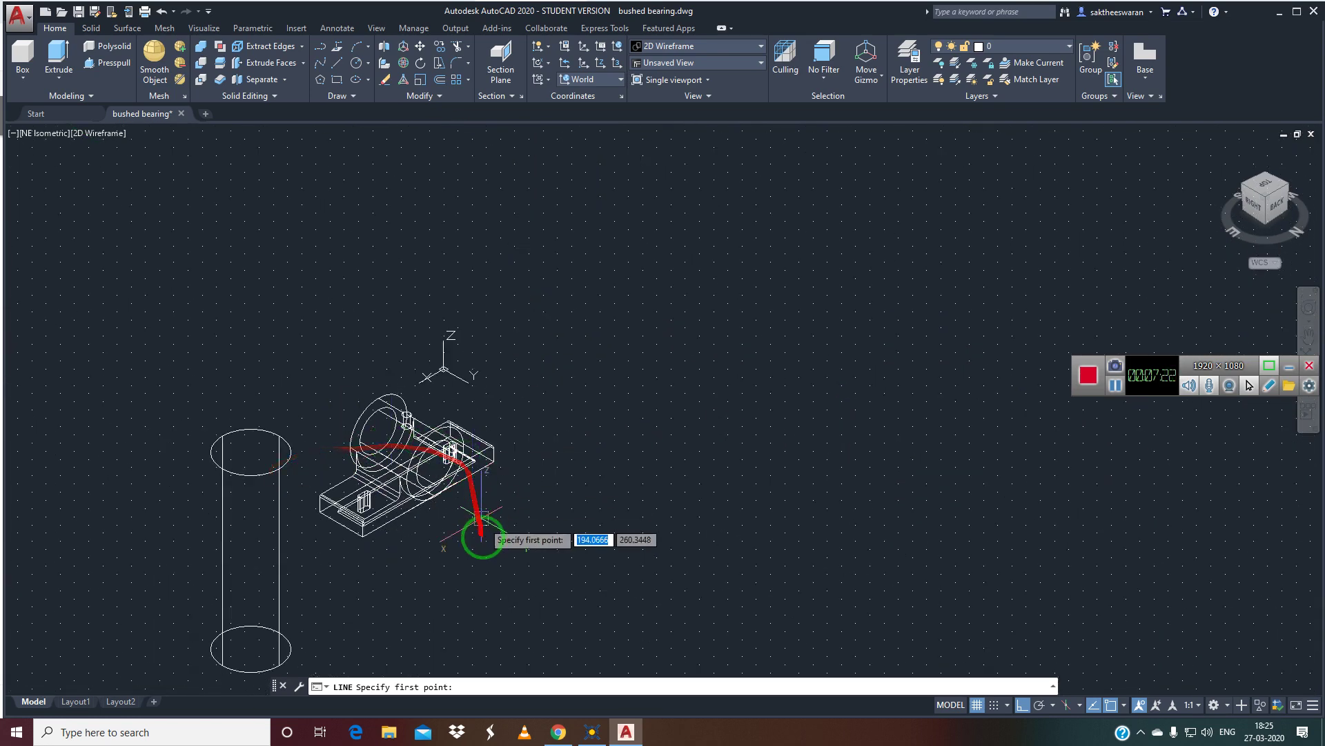
key("Escape")
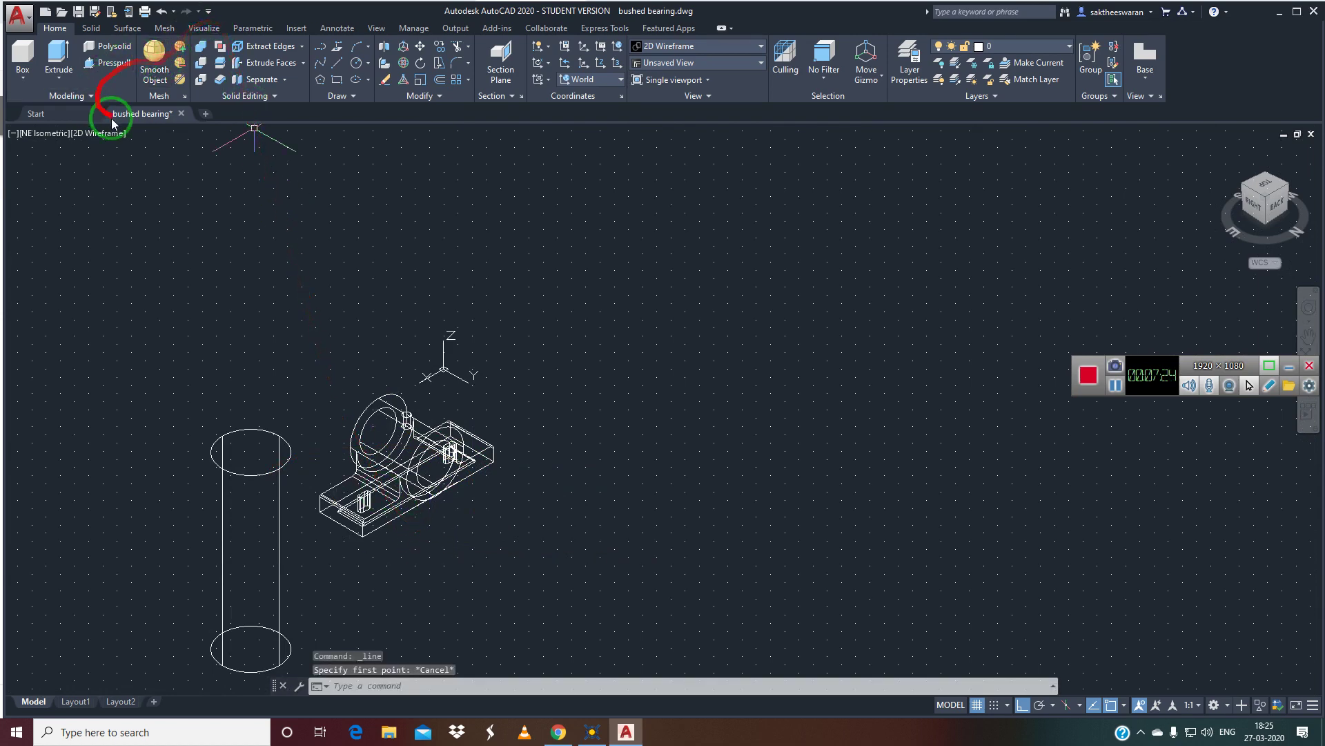
- Set OSNAPCOORD to 1 from the command line, so typed coordinates override object snaps
left_click(654, 687)
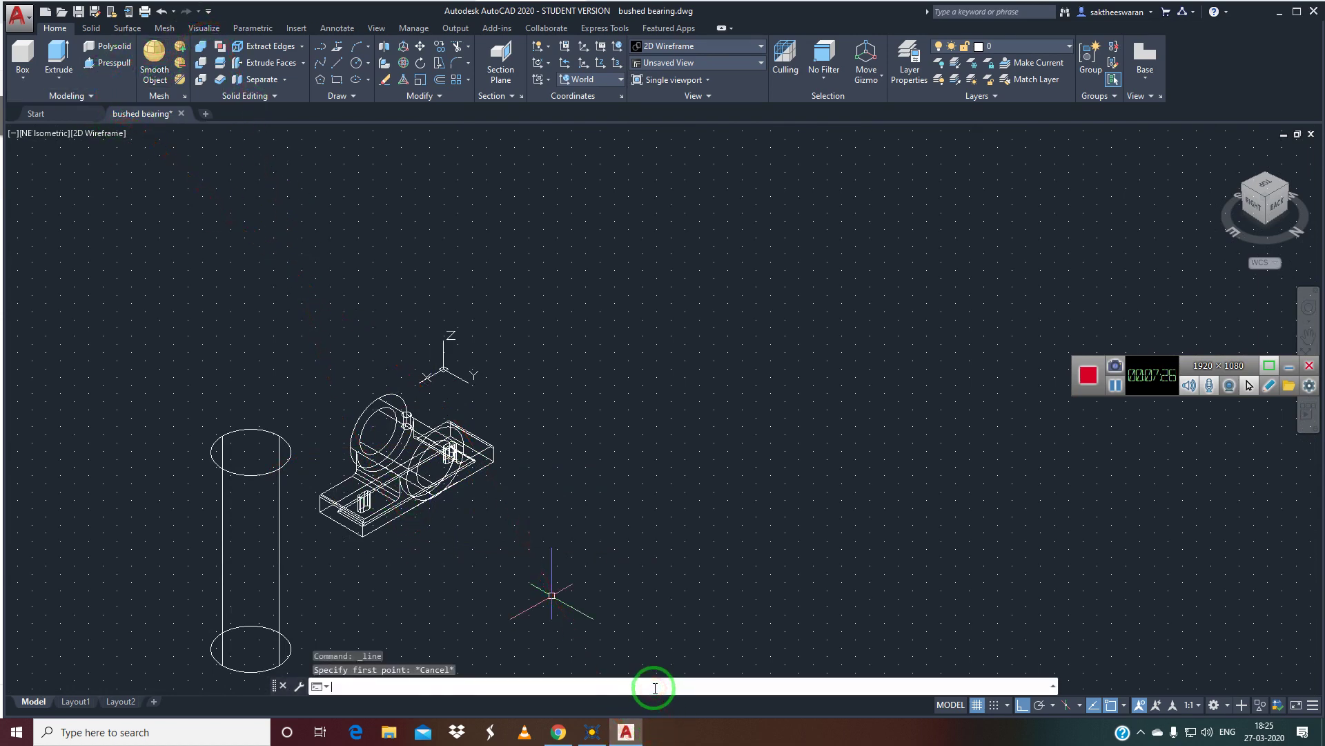
type("osn")
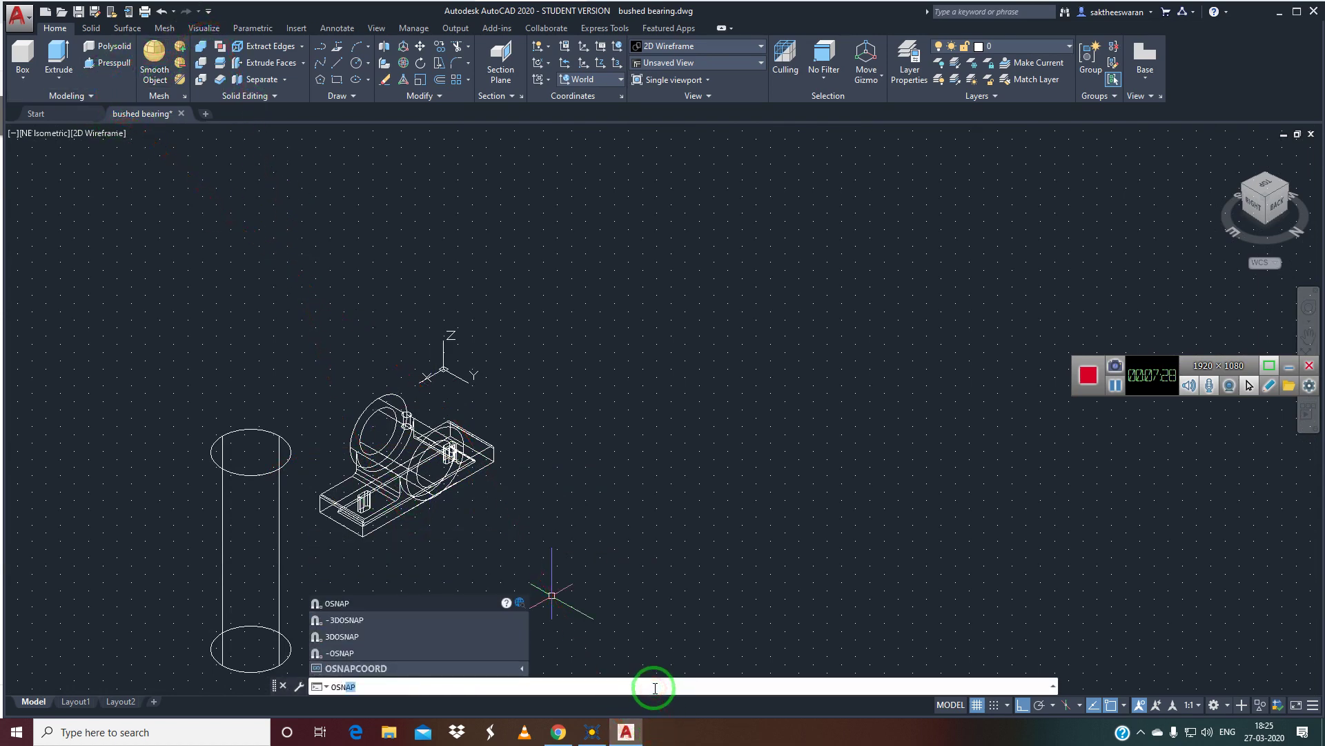
left_click(372, 675)
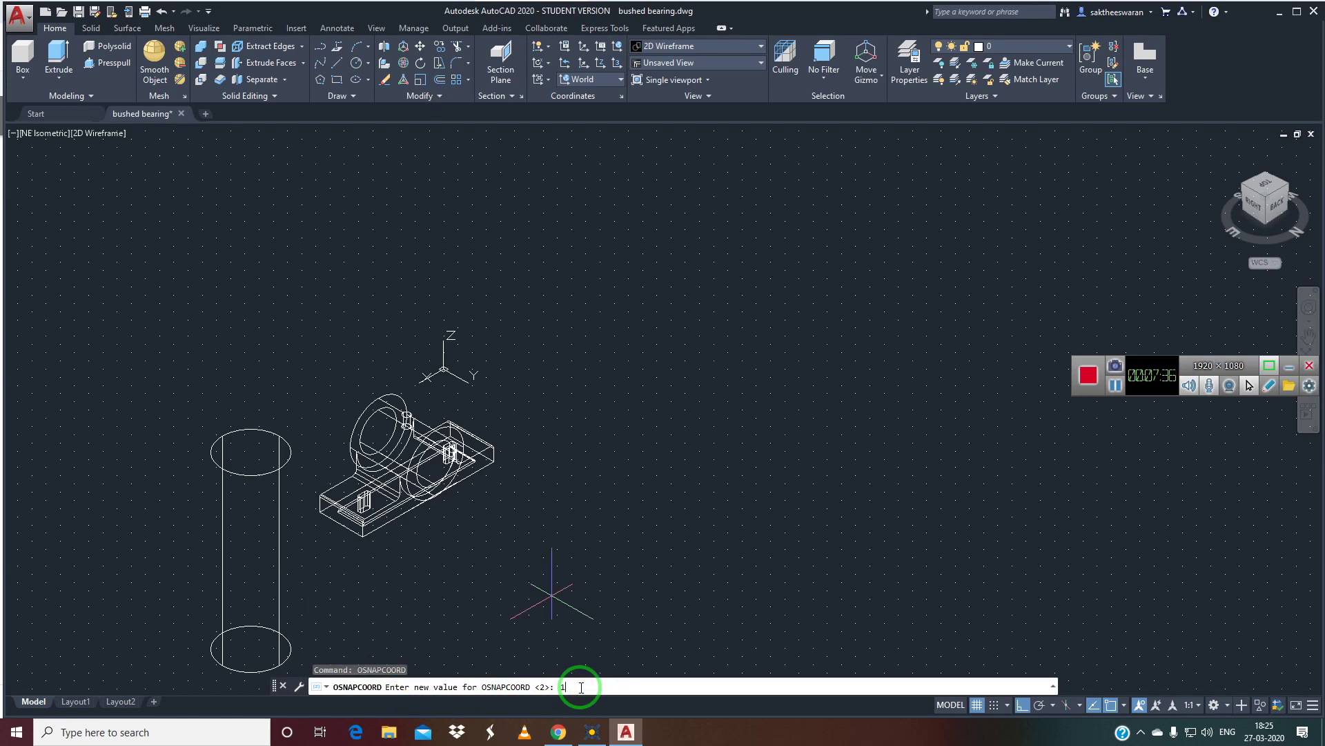
key("Return")
key("Return")
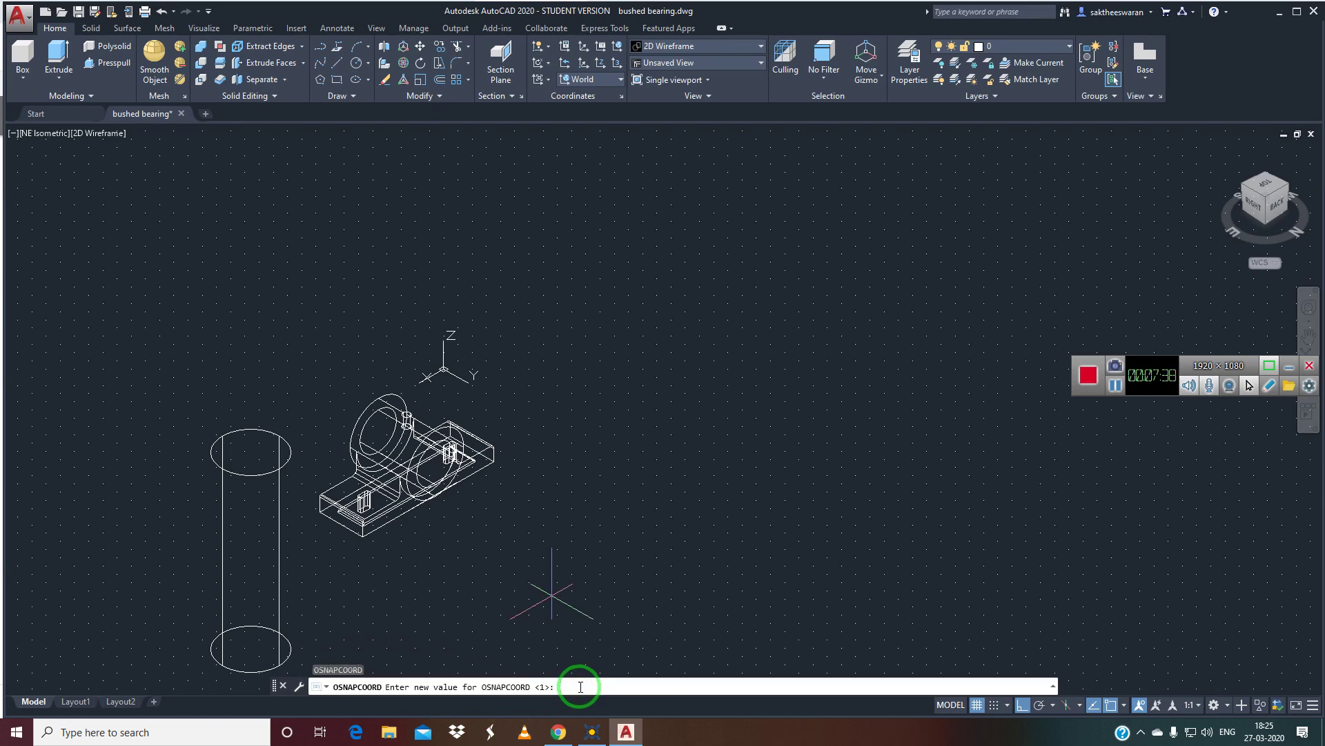
left_click(327, 686)
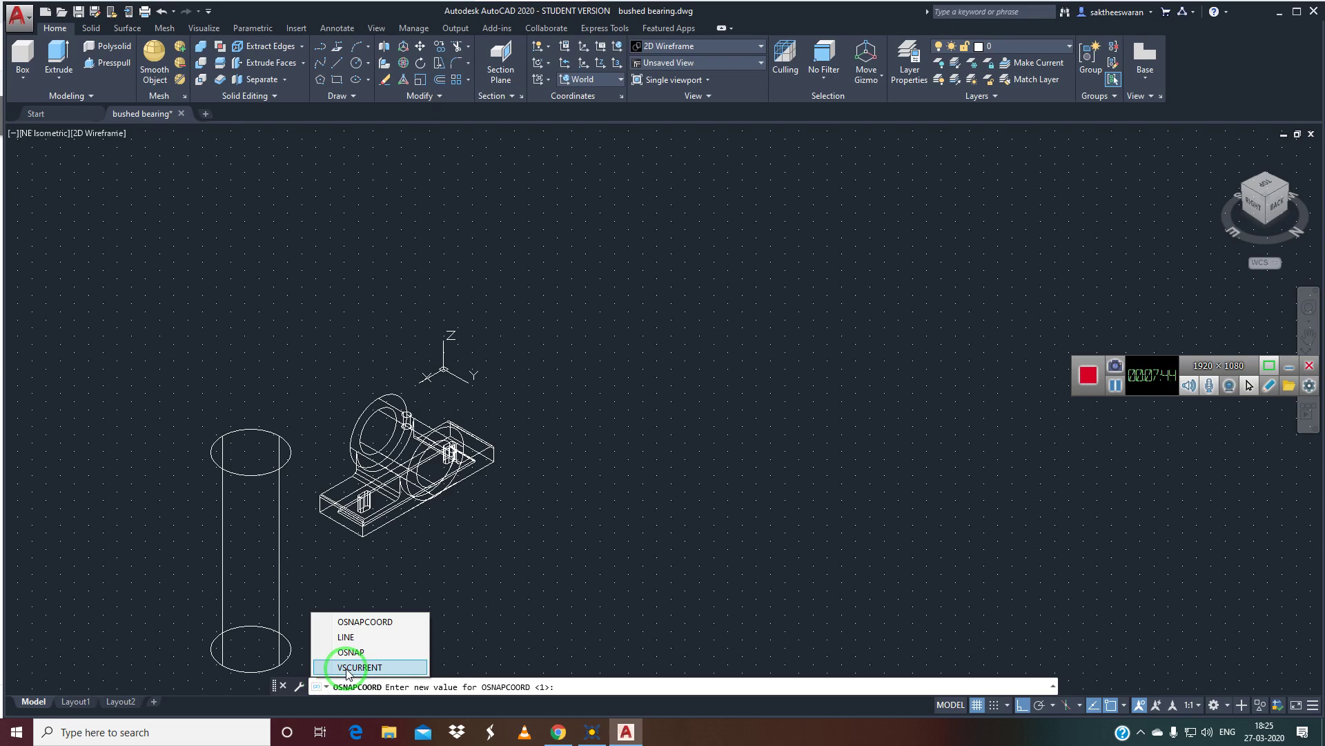
key("Escape")
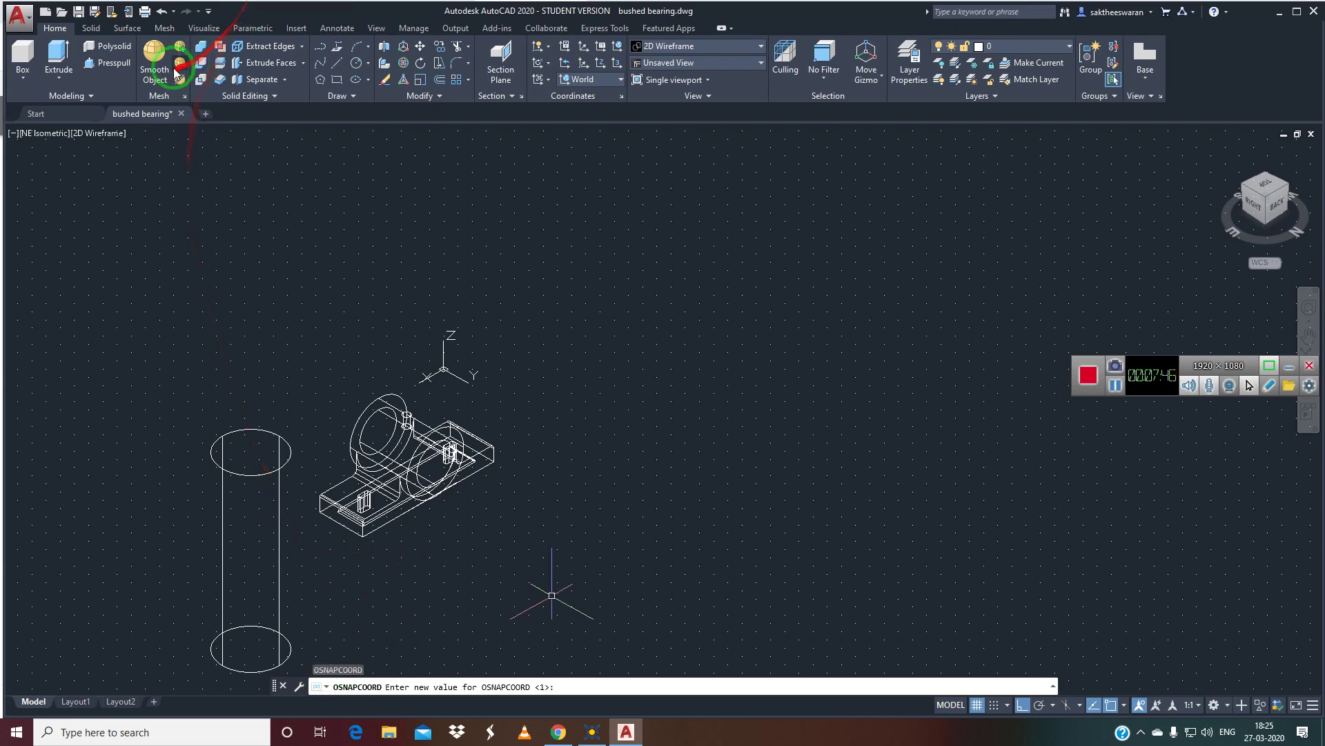
left_click(332, 83)
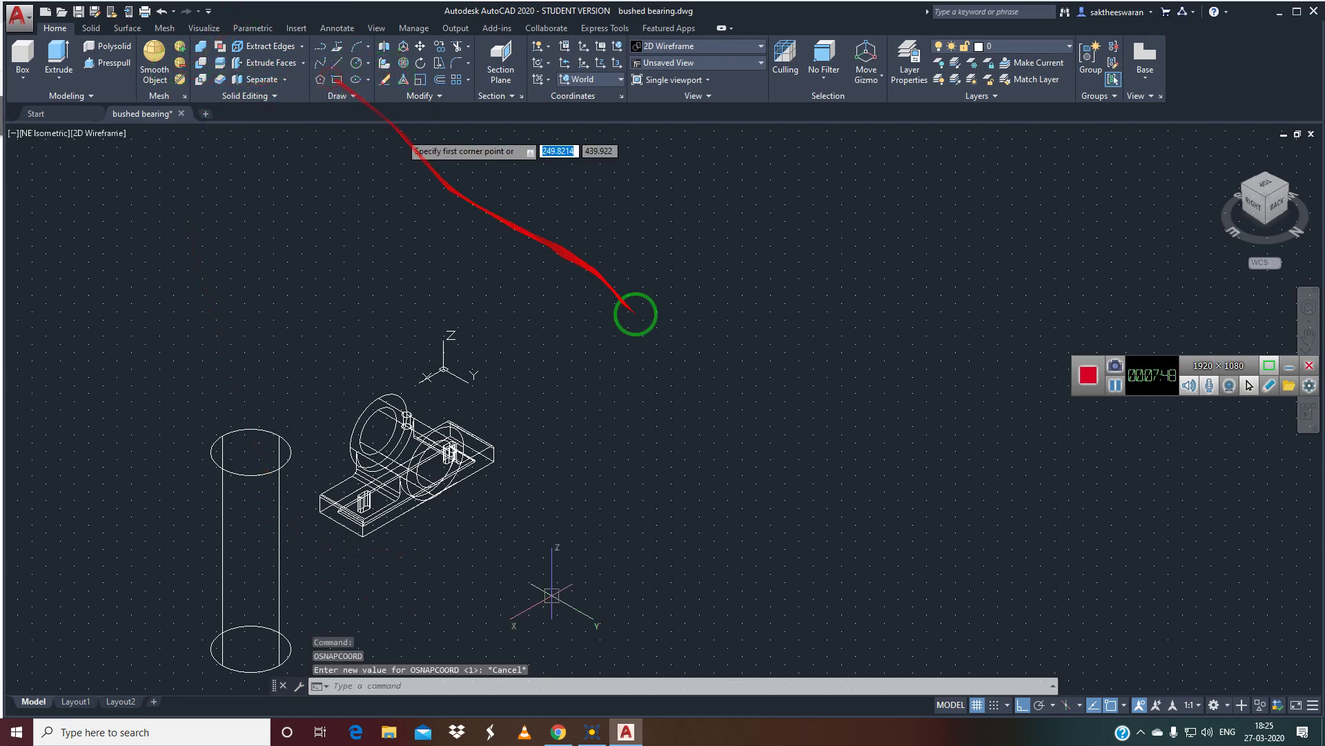
- Draw a rectangle beside the bearing and extrude it upward into a tall box
left_click(613, 443)
left_click(860, 453)
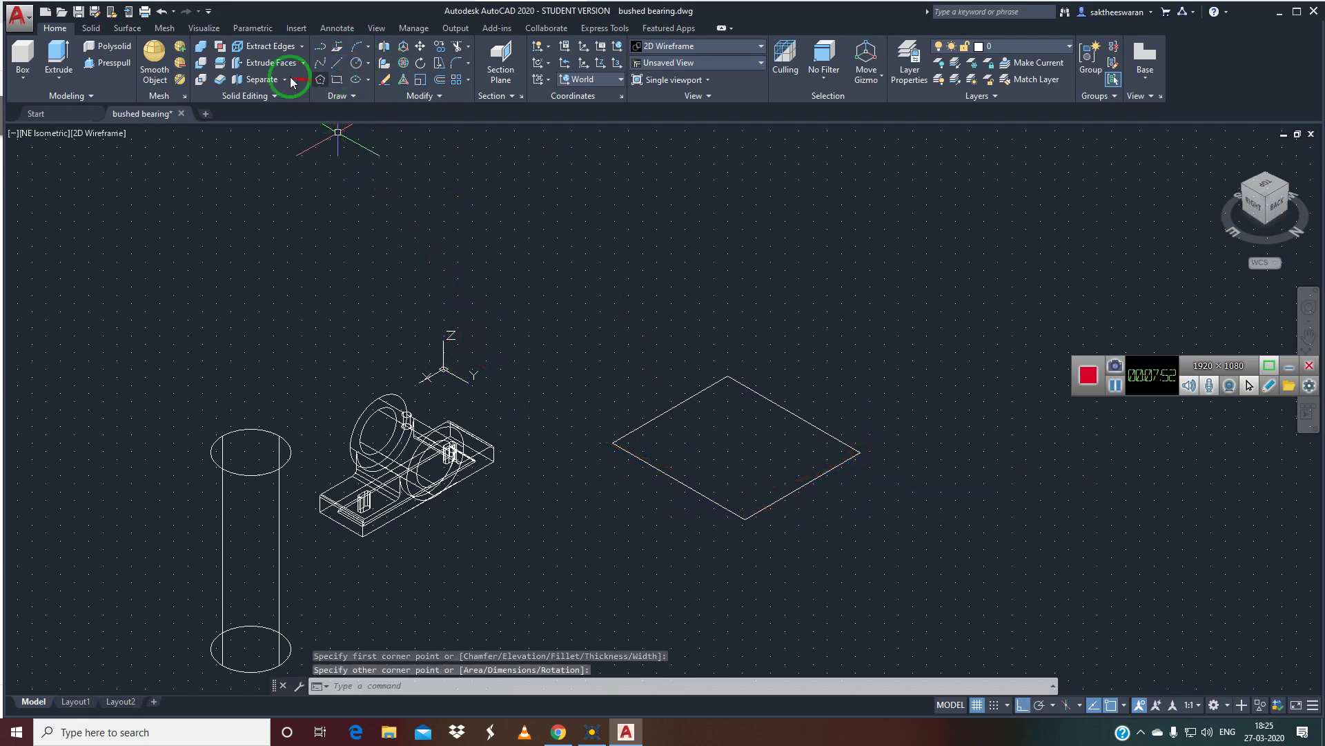
left_click(62, 53)
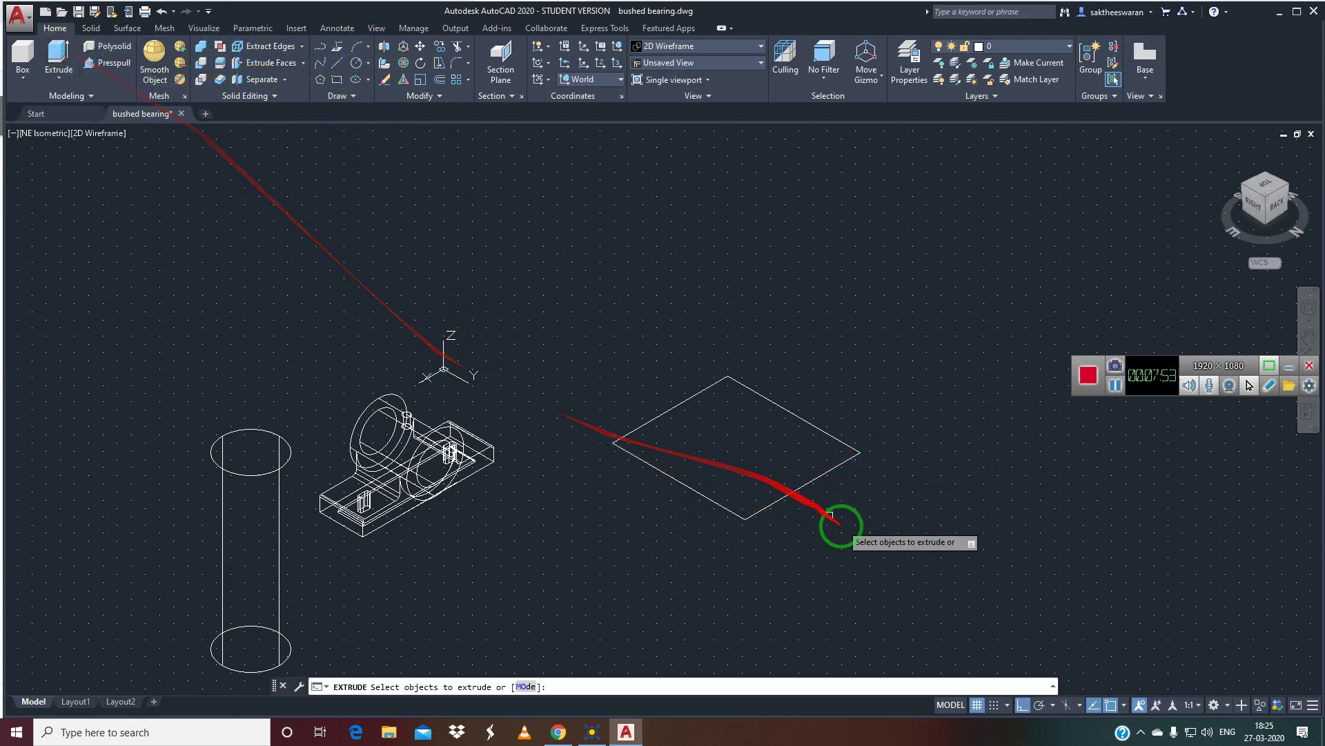
left_click(776, 503)
key("Return")
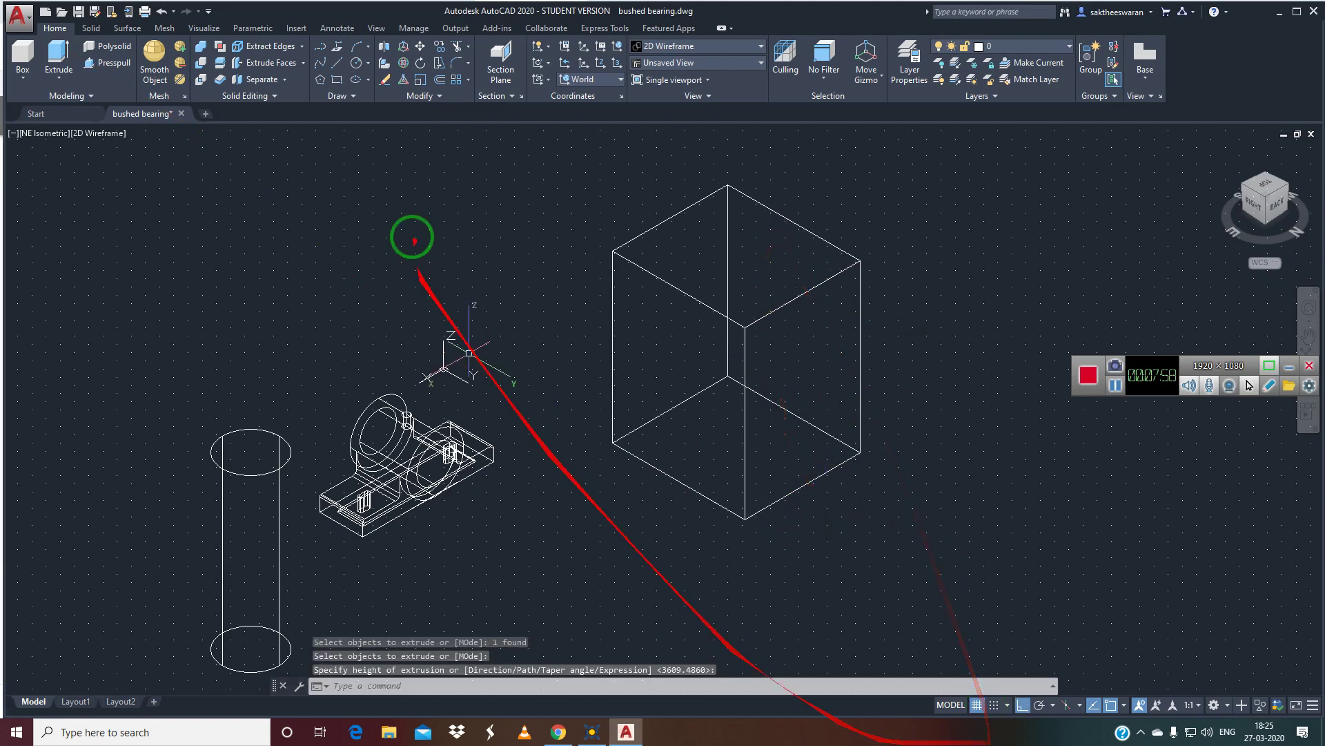
left_click(335, 66)
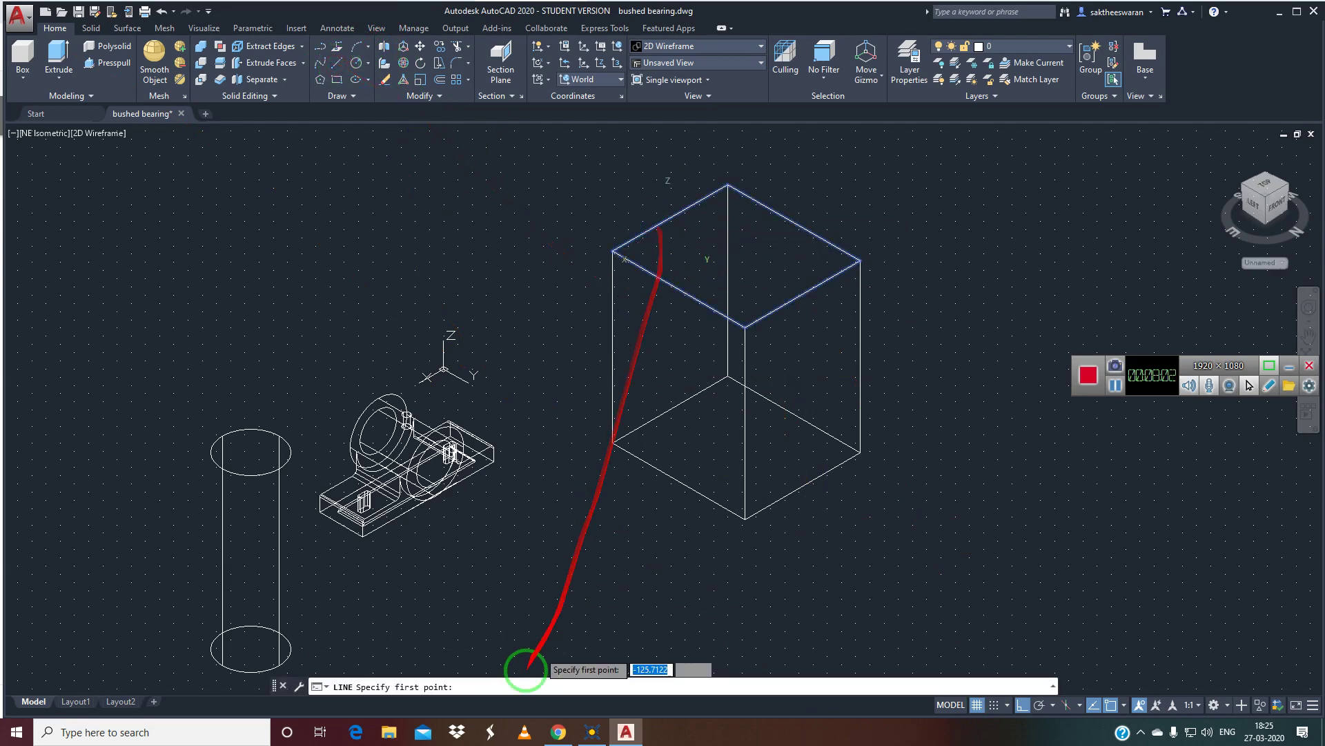
- Cancel the unfinished line and set OSNAPCOORD to 2 at the command line
key("Escape")
type("o")
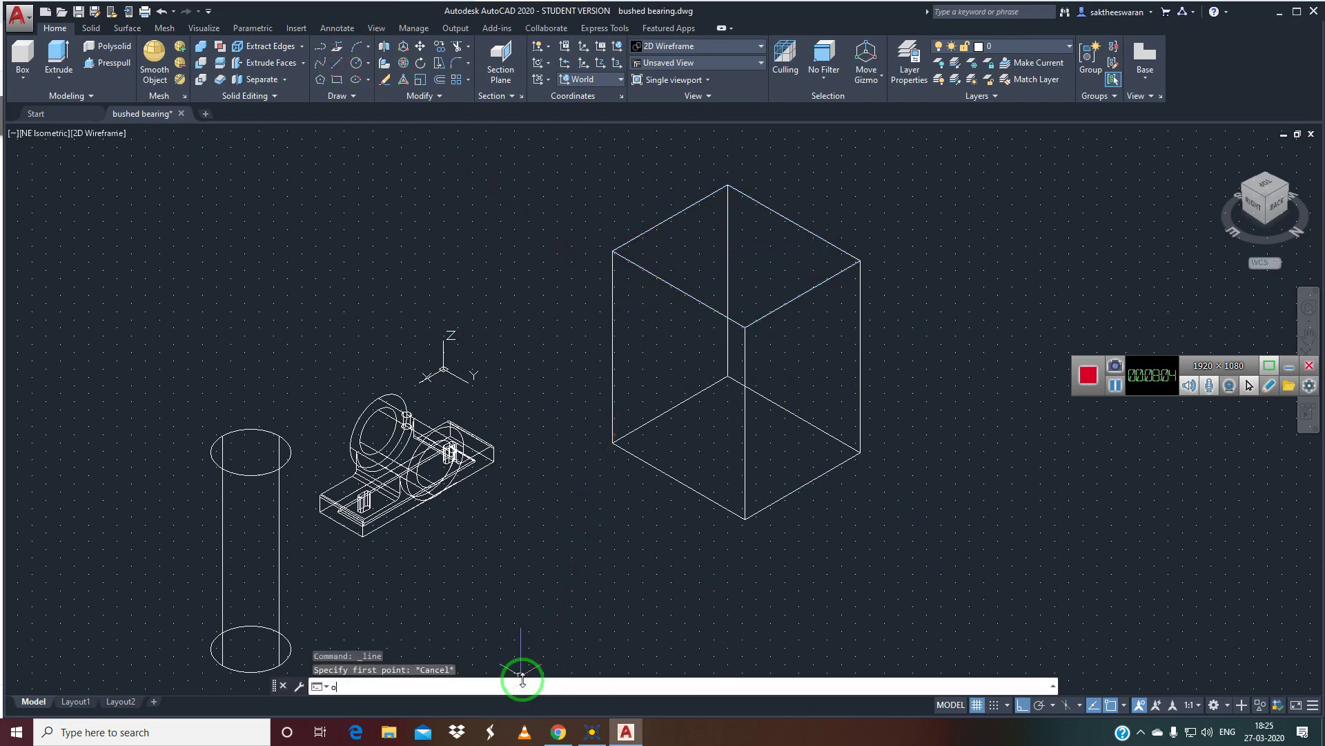
type("s")
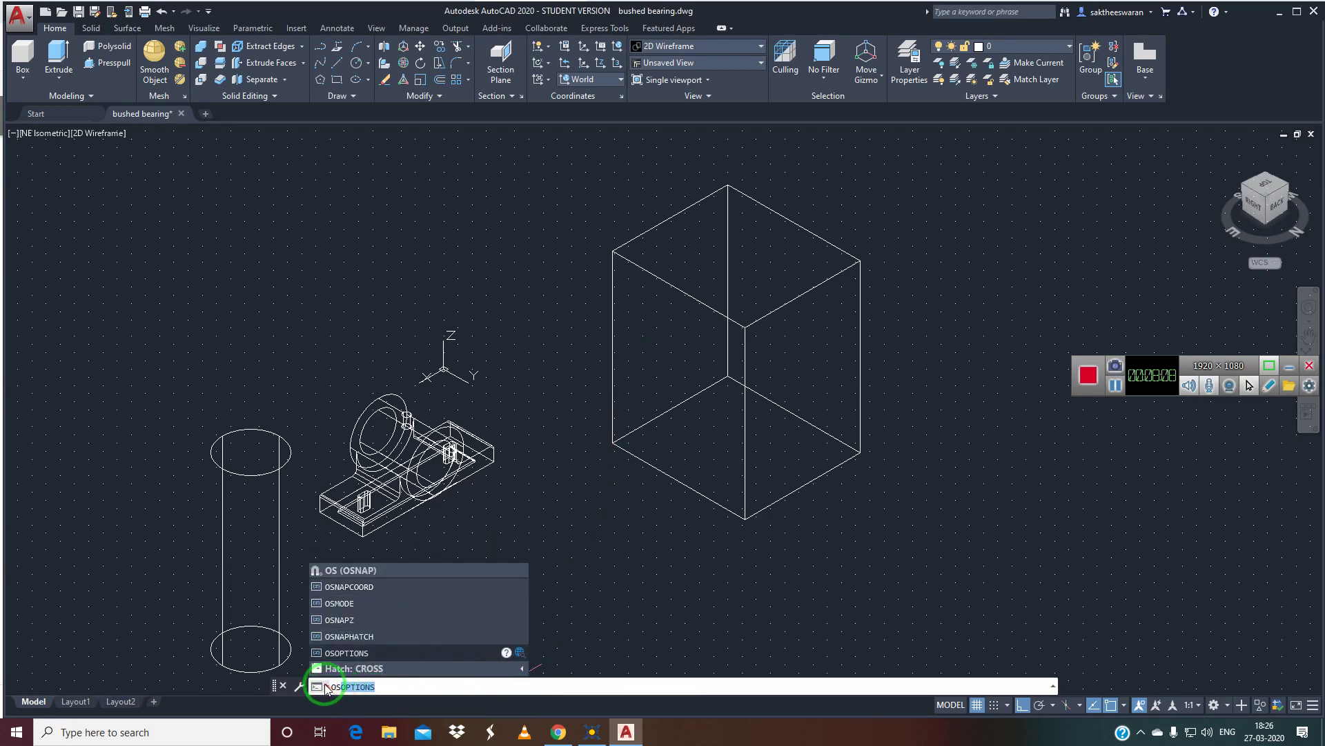
key("Escape")
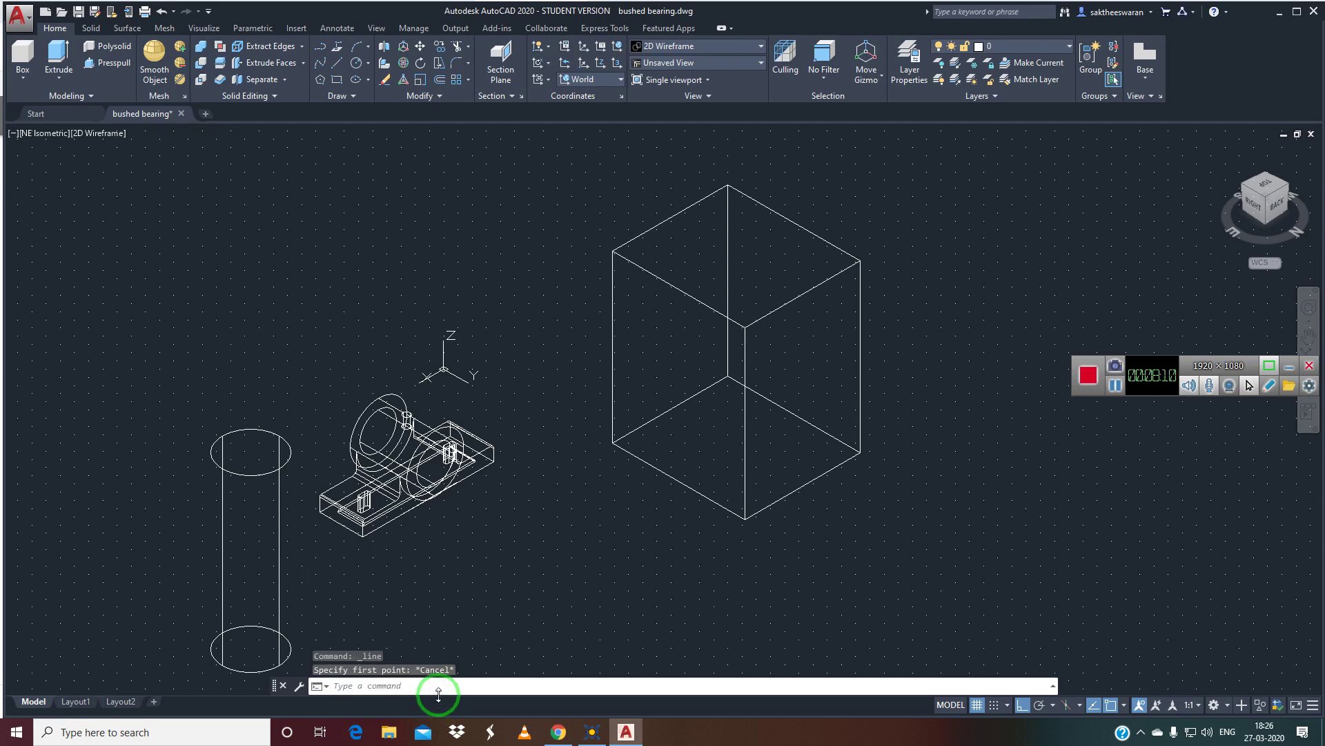
type("osn")
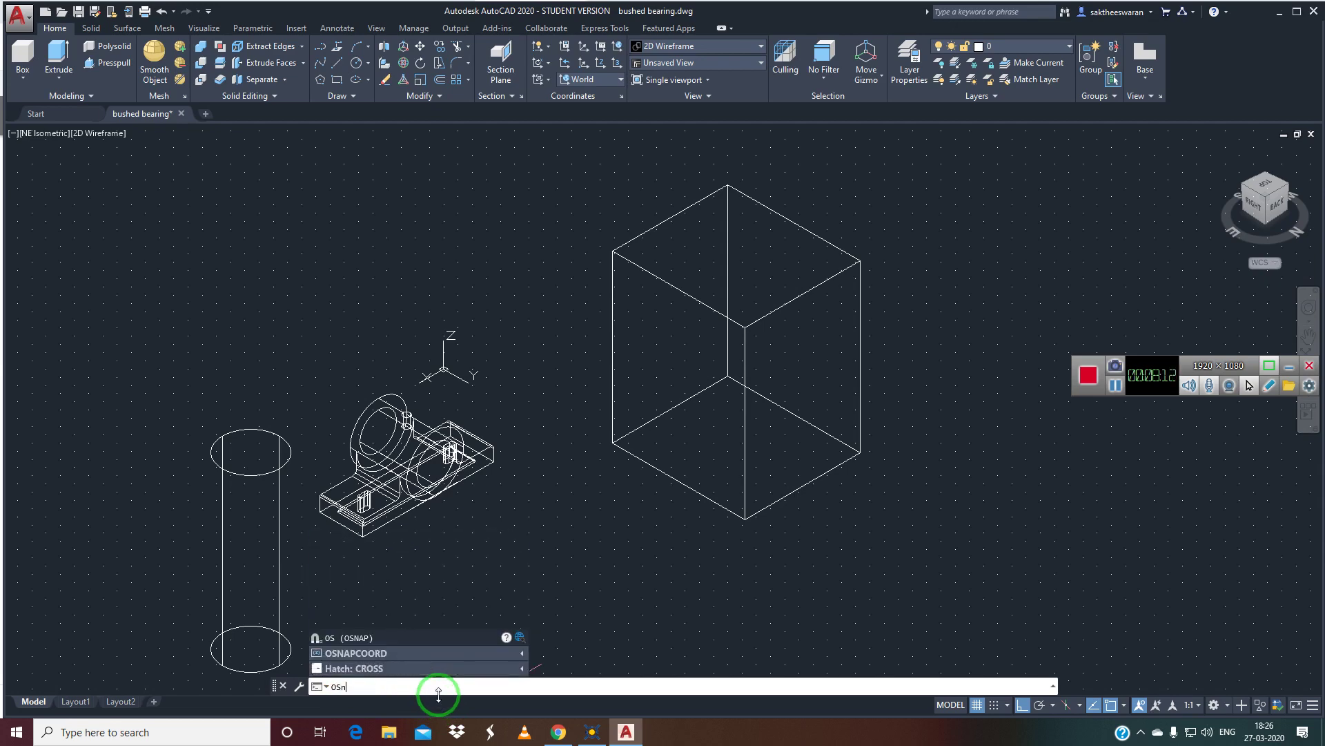
left_click(358, 668)
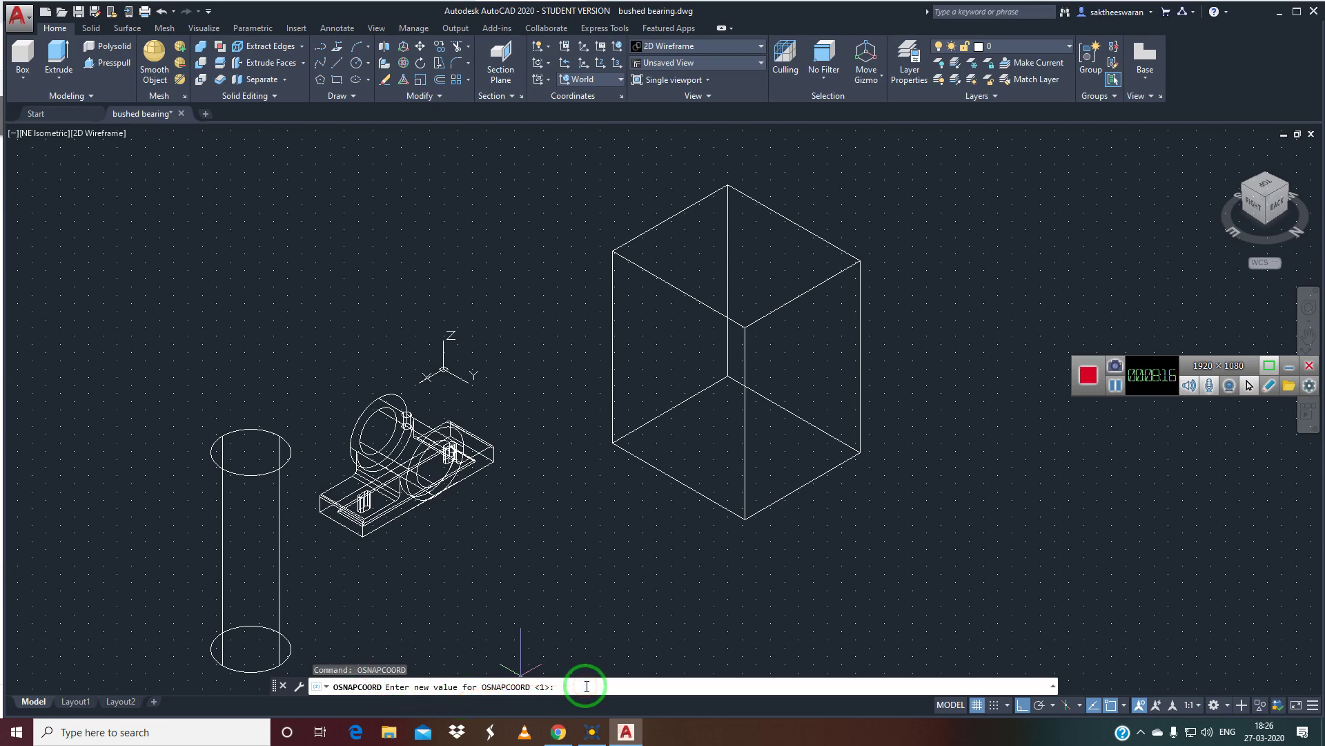
type("2")
key("Return")
key("Return")
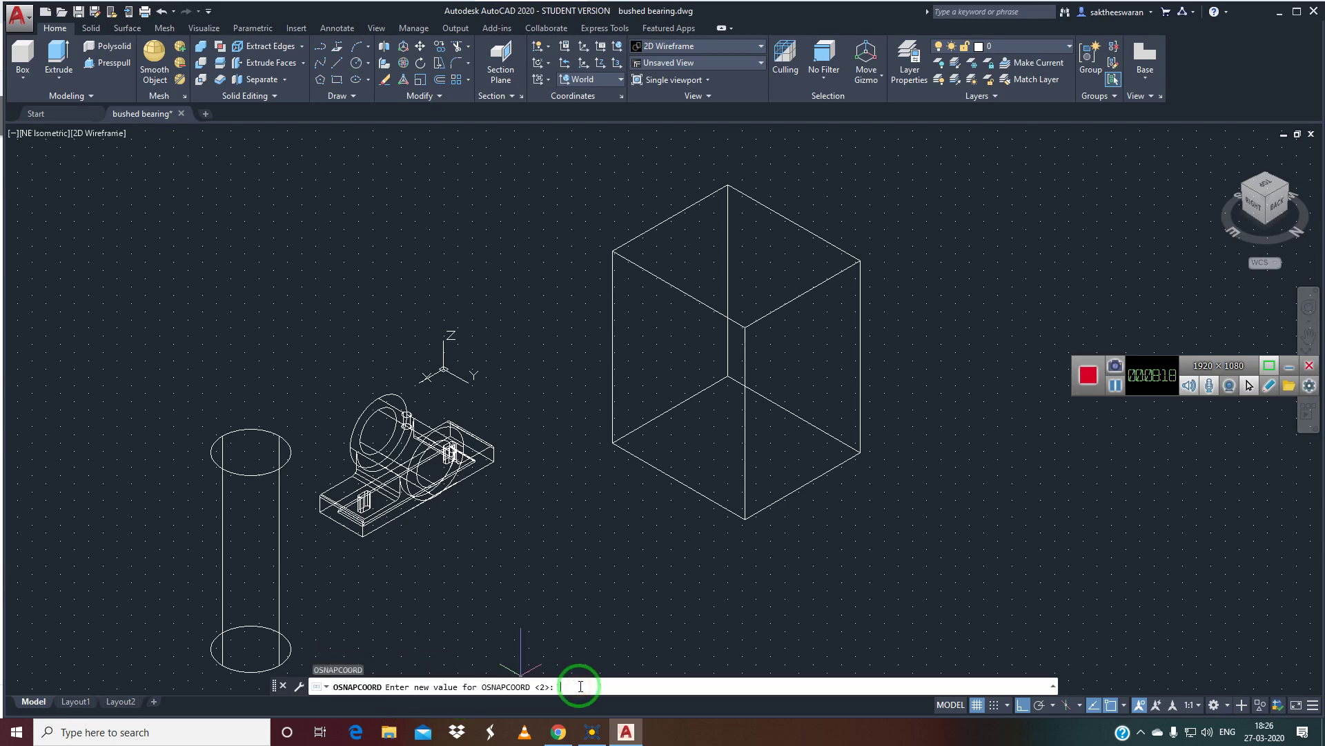
left_click(325, 687)
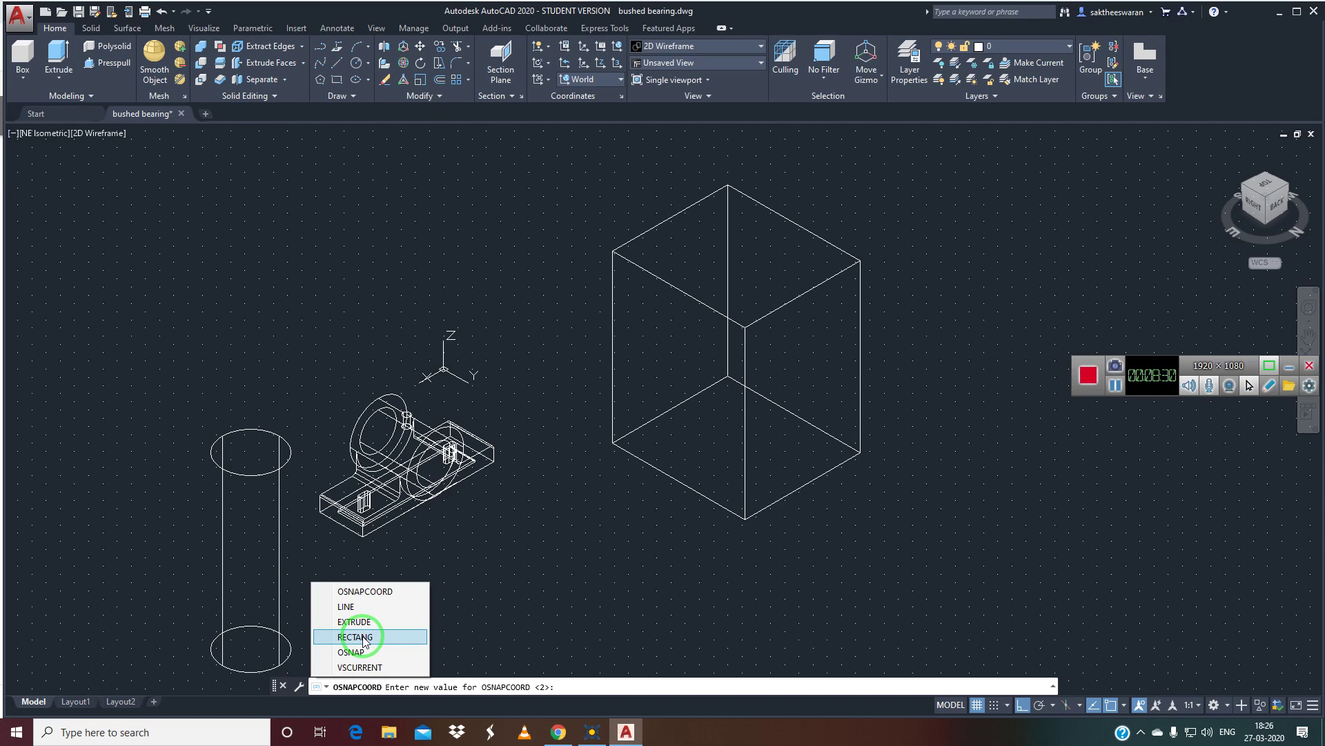
left_click(364, 637)
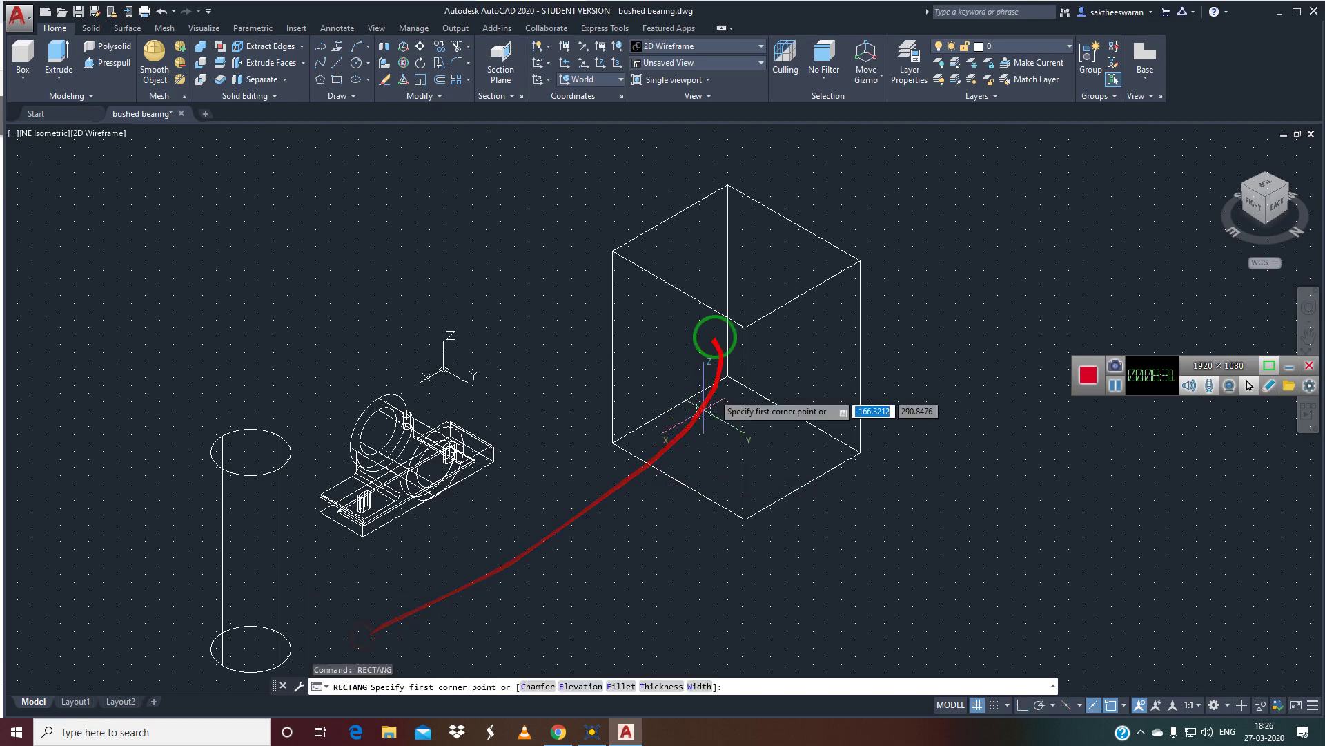
- Cancel a stray line and draw a large circle to the lower right of the box
left_click(344, 67)
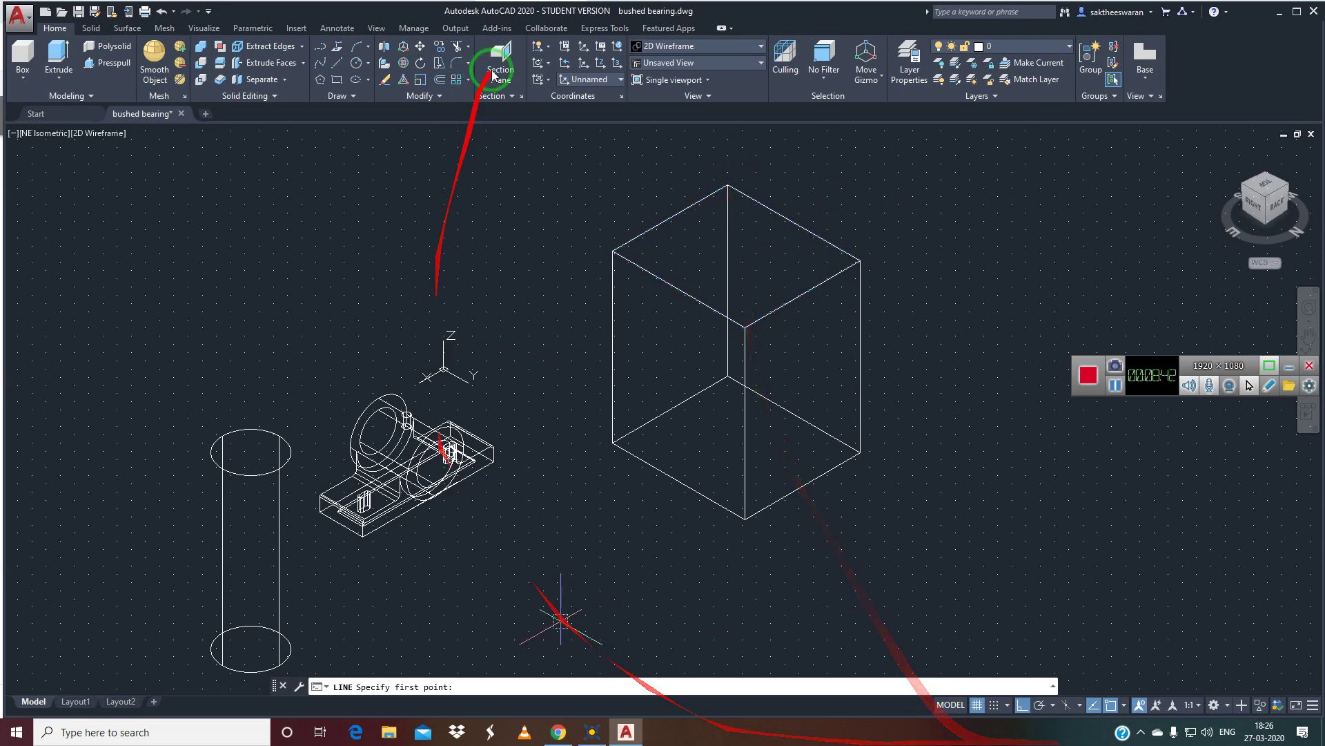
key("Escape")
key("Escape")
left_click(358, 67)
left_click(884, 558)
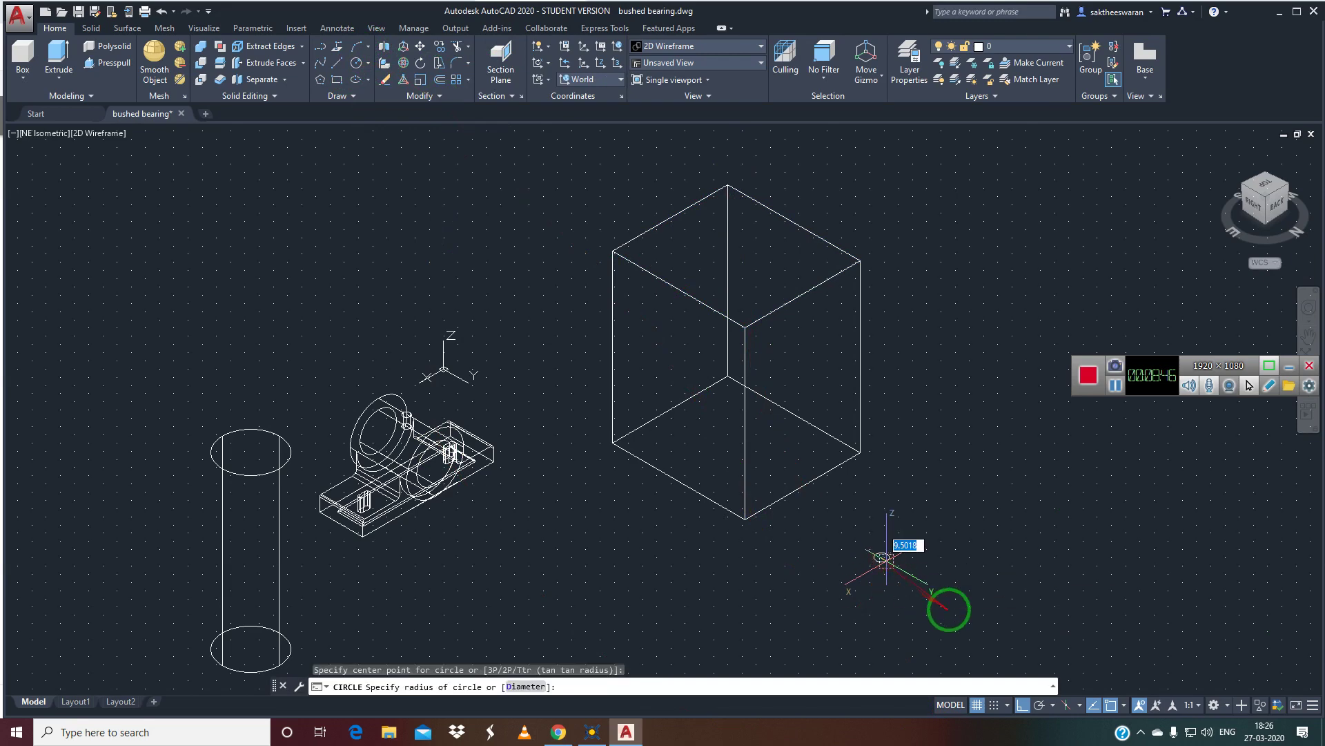
left_click(952, 607)
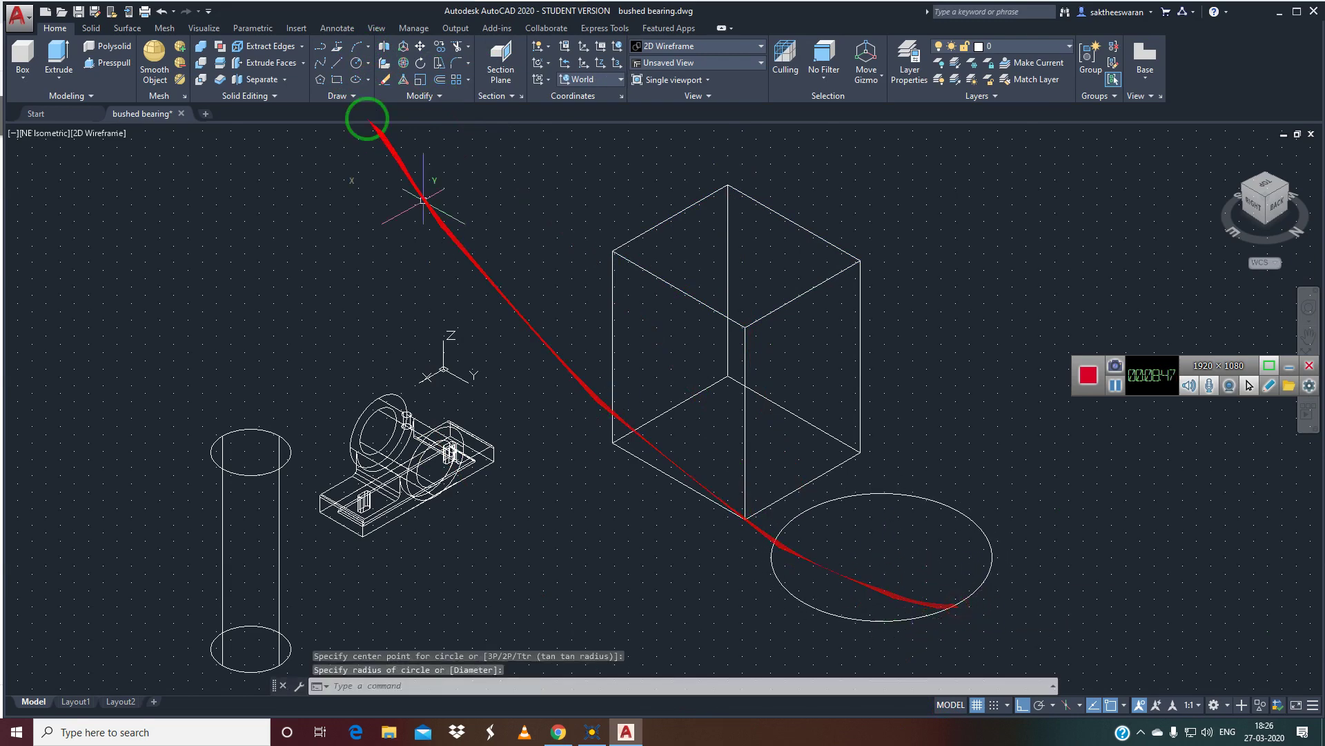
left_click(336, 67)
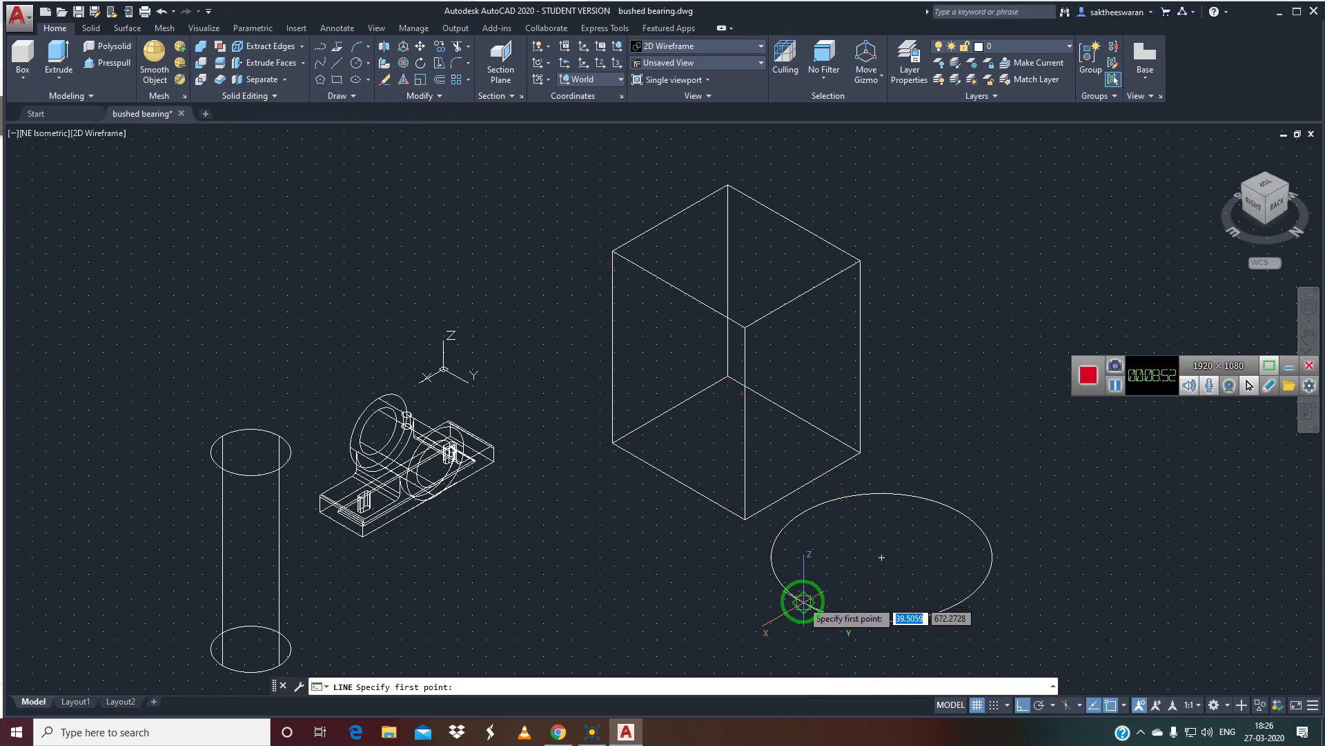
- Open Drafting Settings from the object snap menu and toggle grid snap off and on
left_click(1125, 706)
left_click(1148, 687)
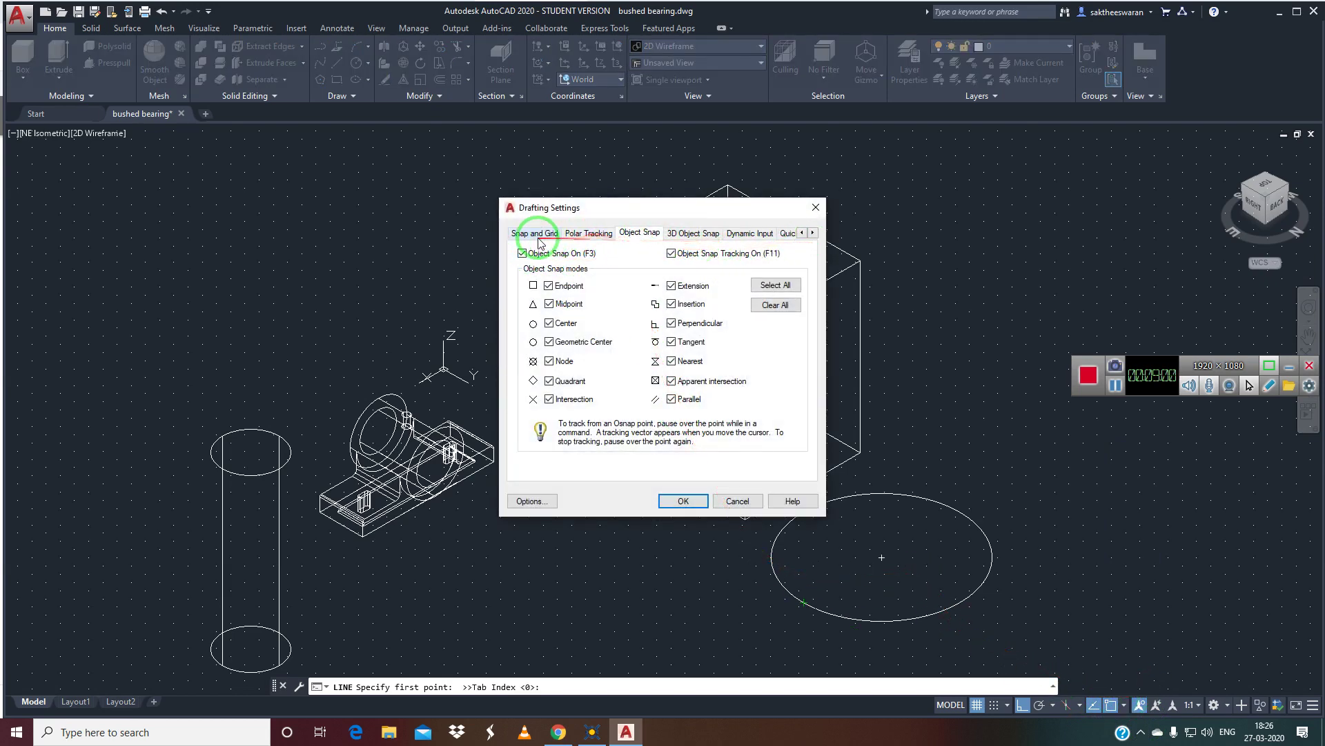
left_click(539, 234)
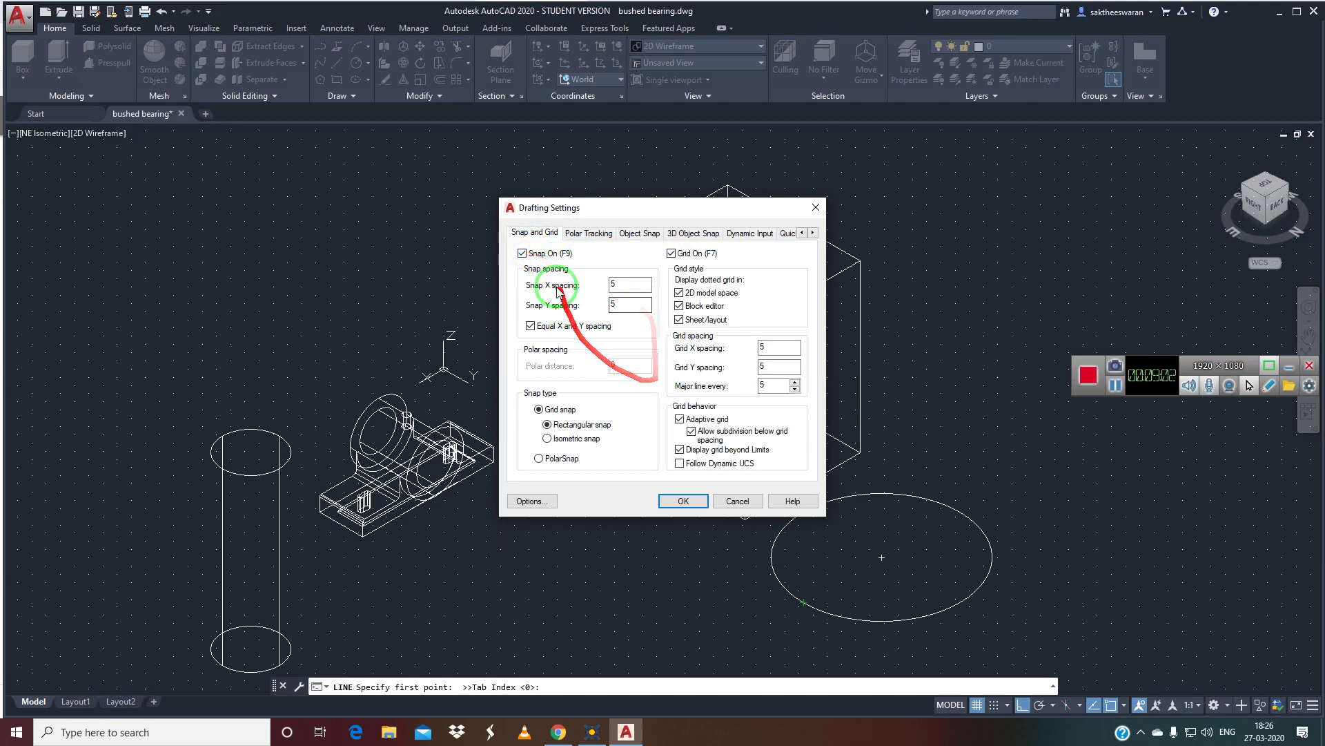
left_click(524, 253)
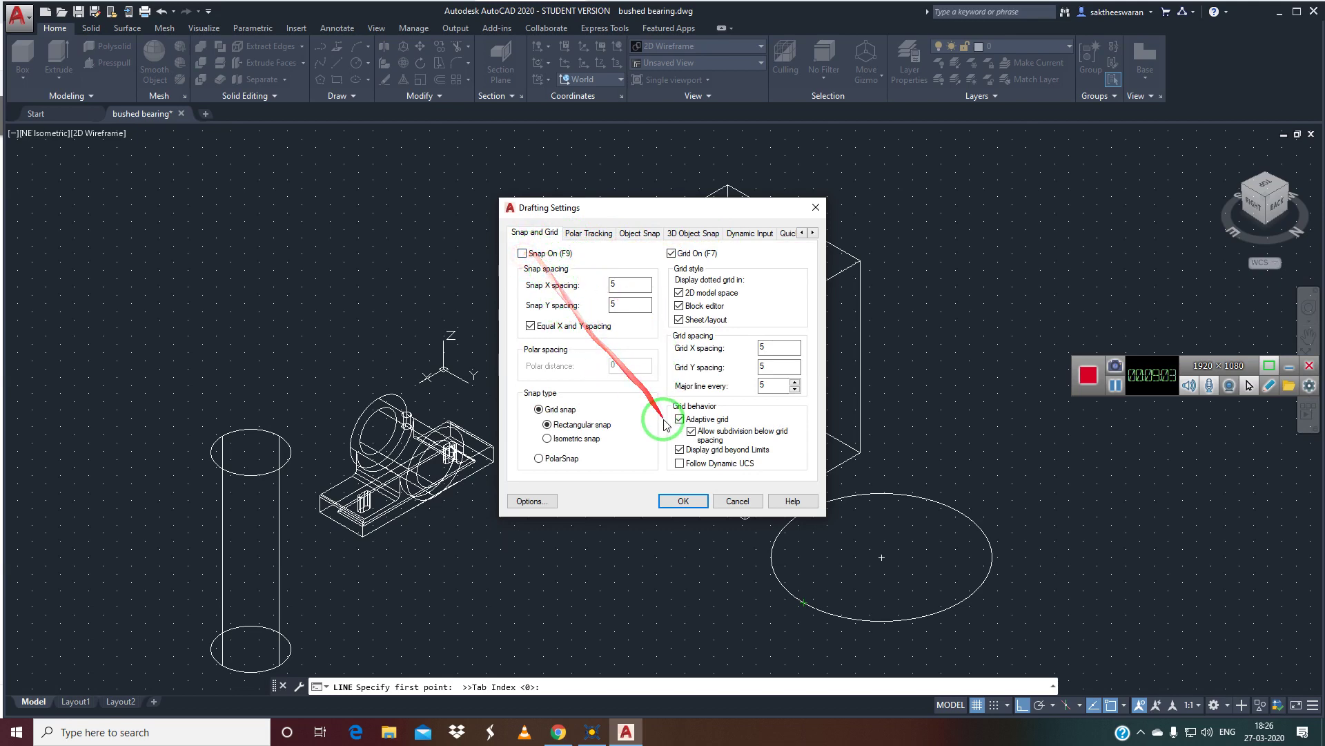
left_click(522, 253)
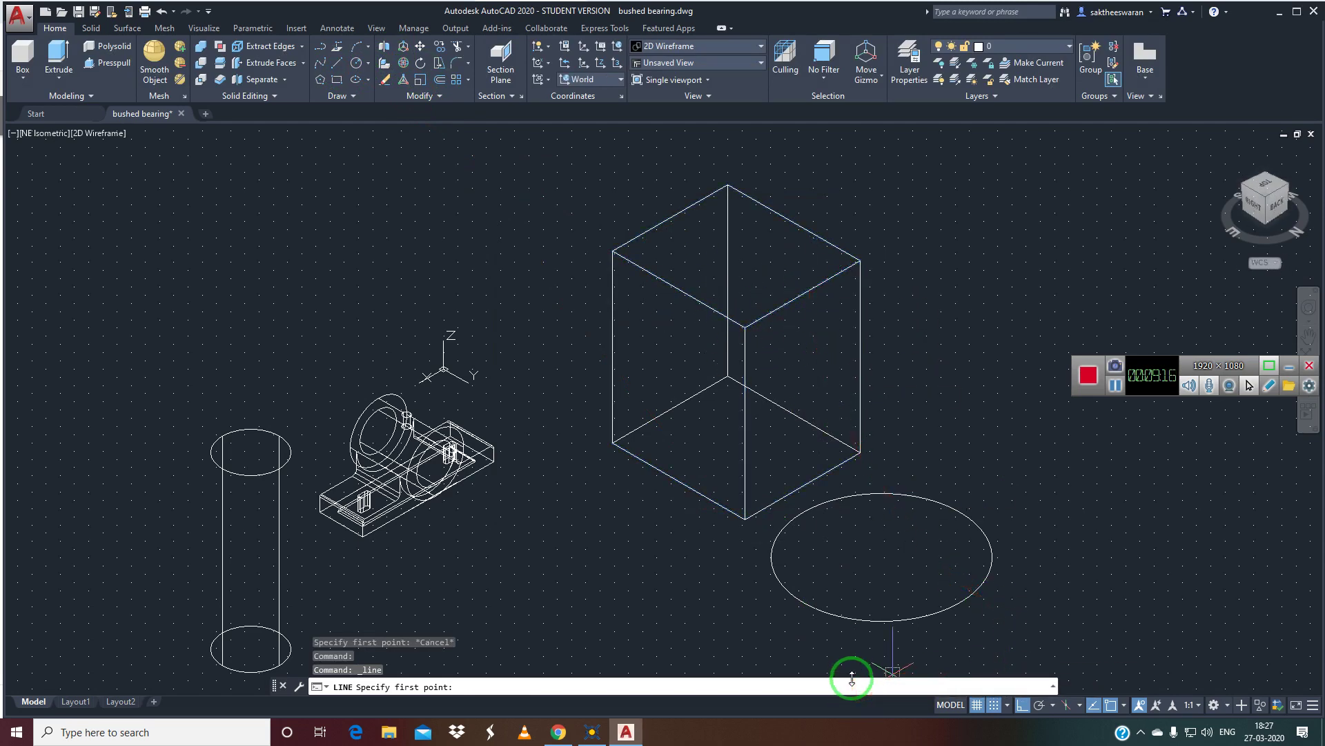
- Cancel the line, reopen Drafting Settings on Snap and Grid, and confirm them
key("Escape")
type("os")
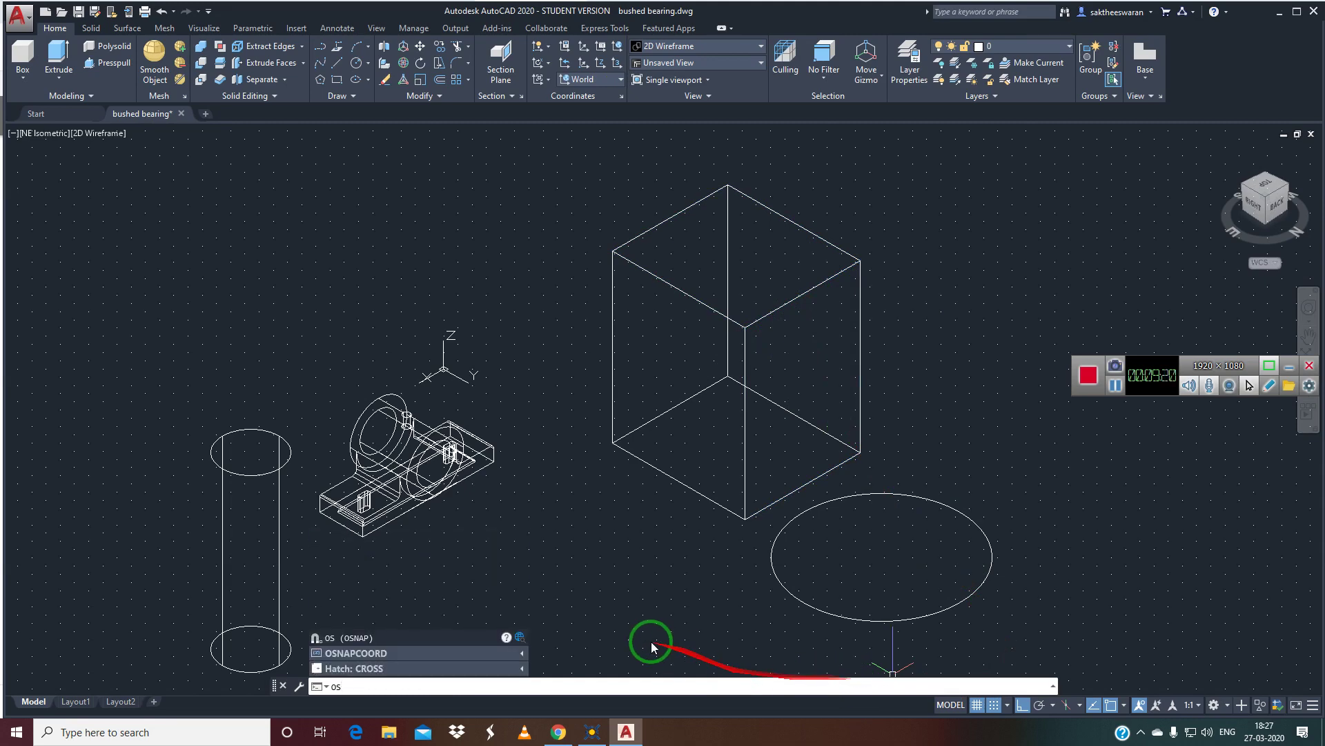
left_click(381, 641)
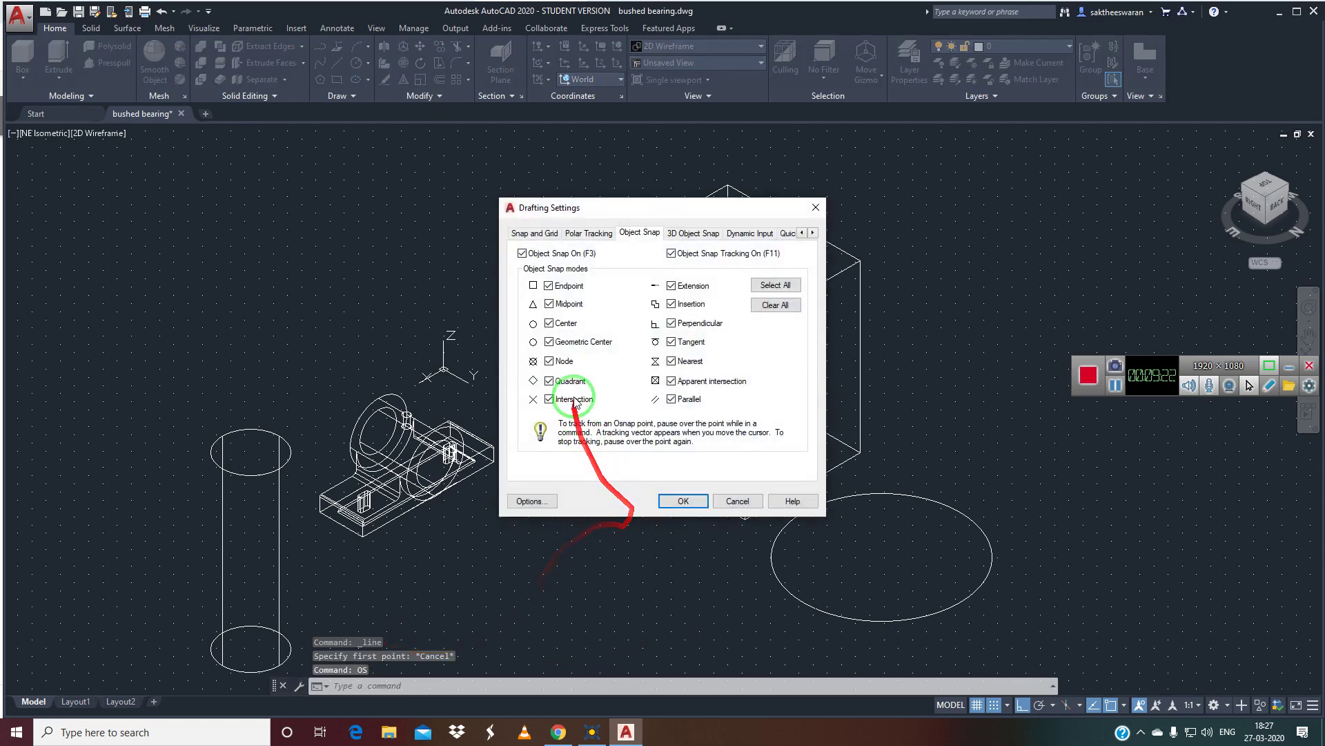
left_click(539, 235)
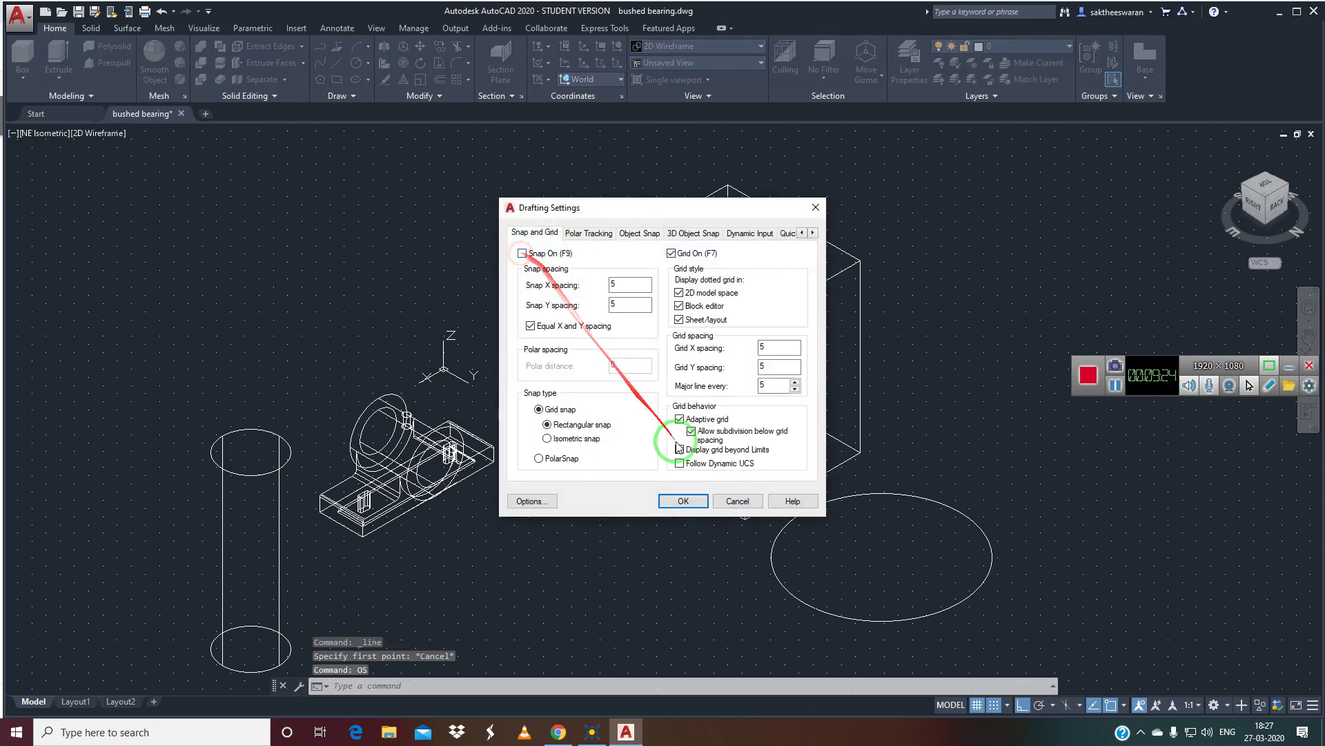
left_click(683, 501)
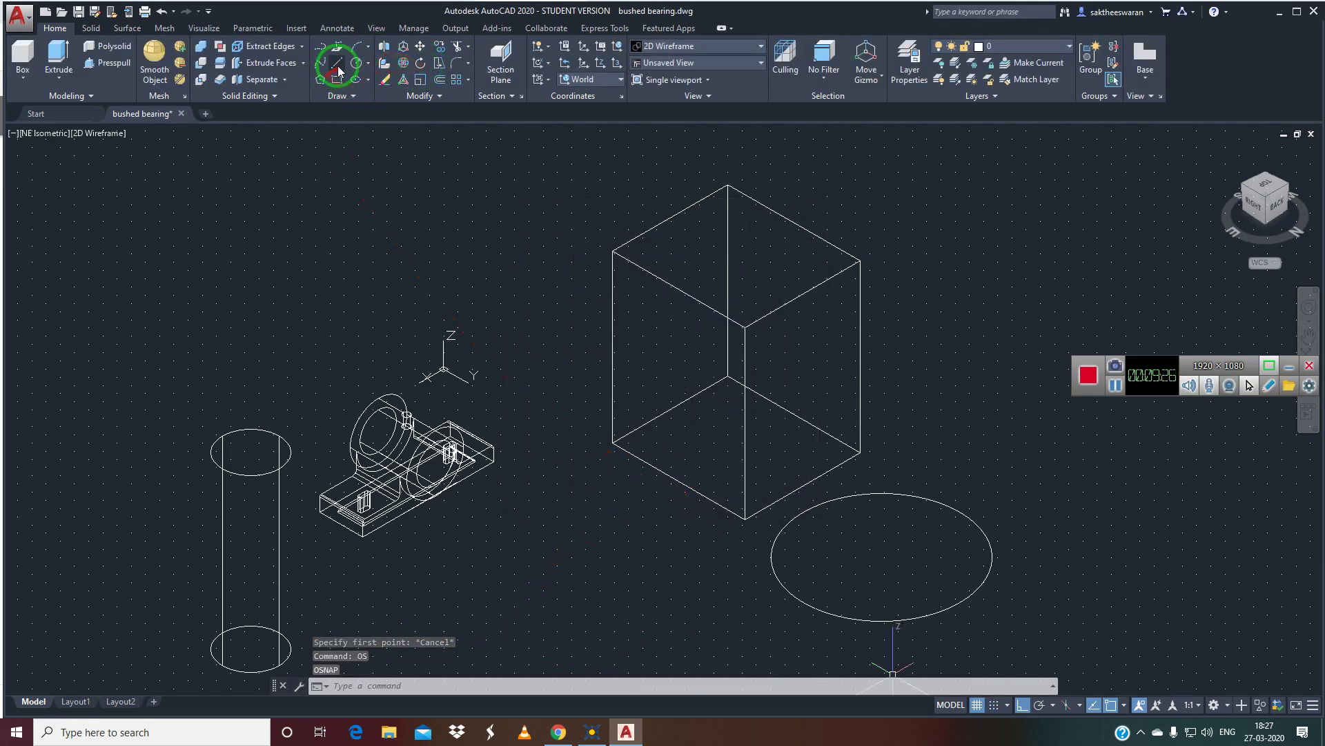
- Cancel a stray line and extrude the circle into a cylinder with the default height, about 291.9
left_click(338, 67)
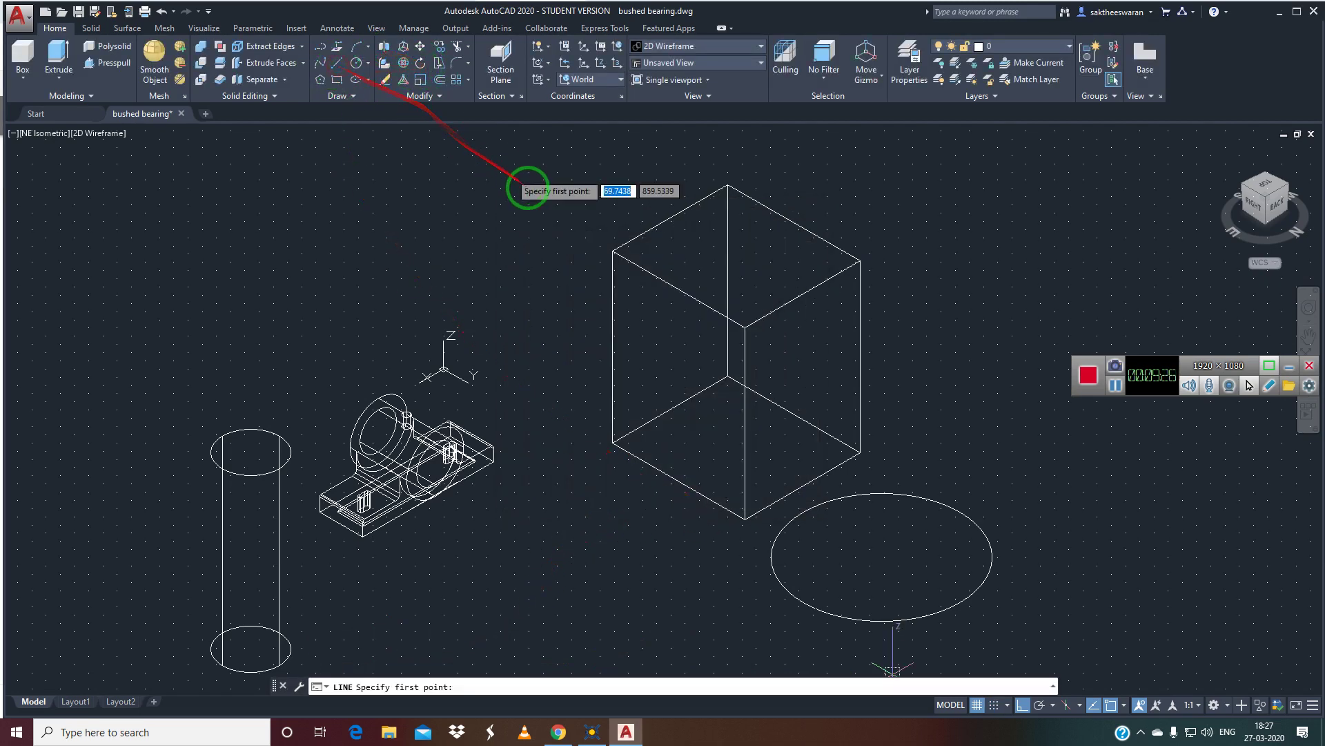
left_click(613, 253)
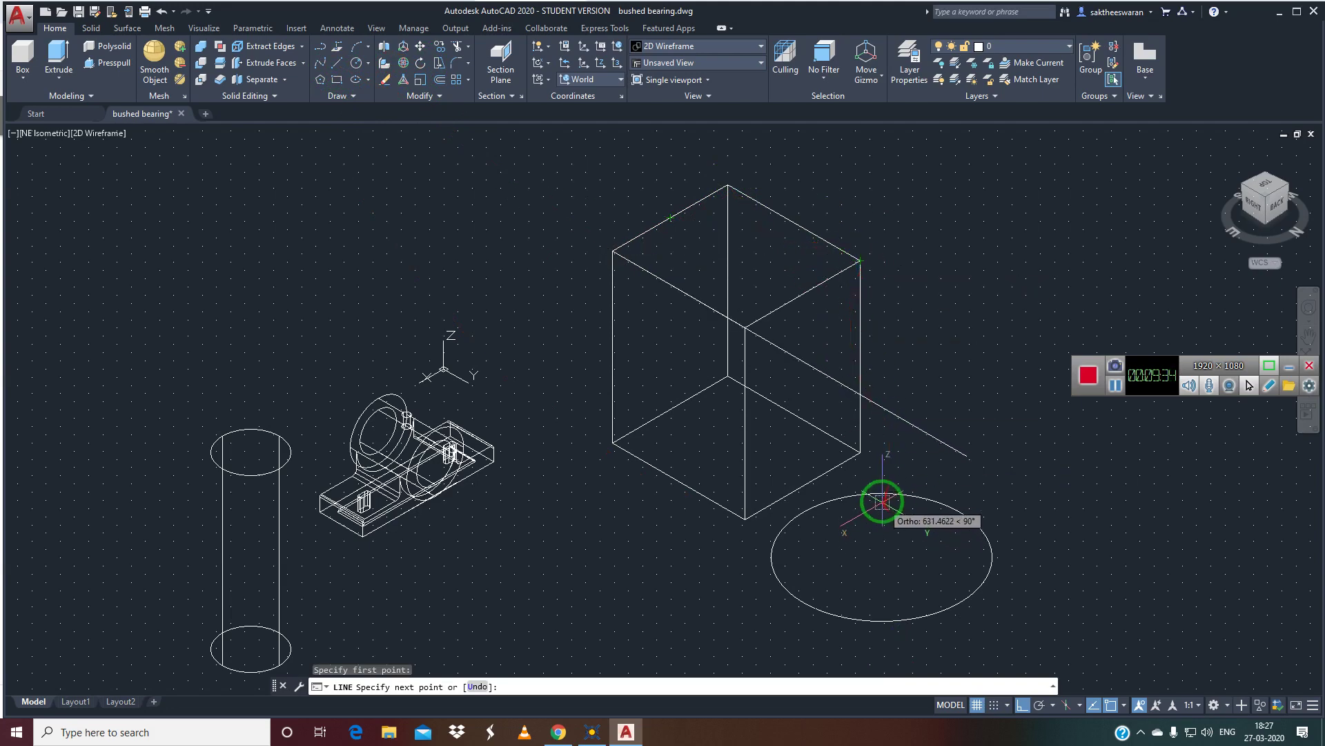
key("Escape")
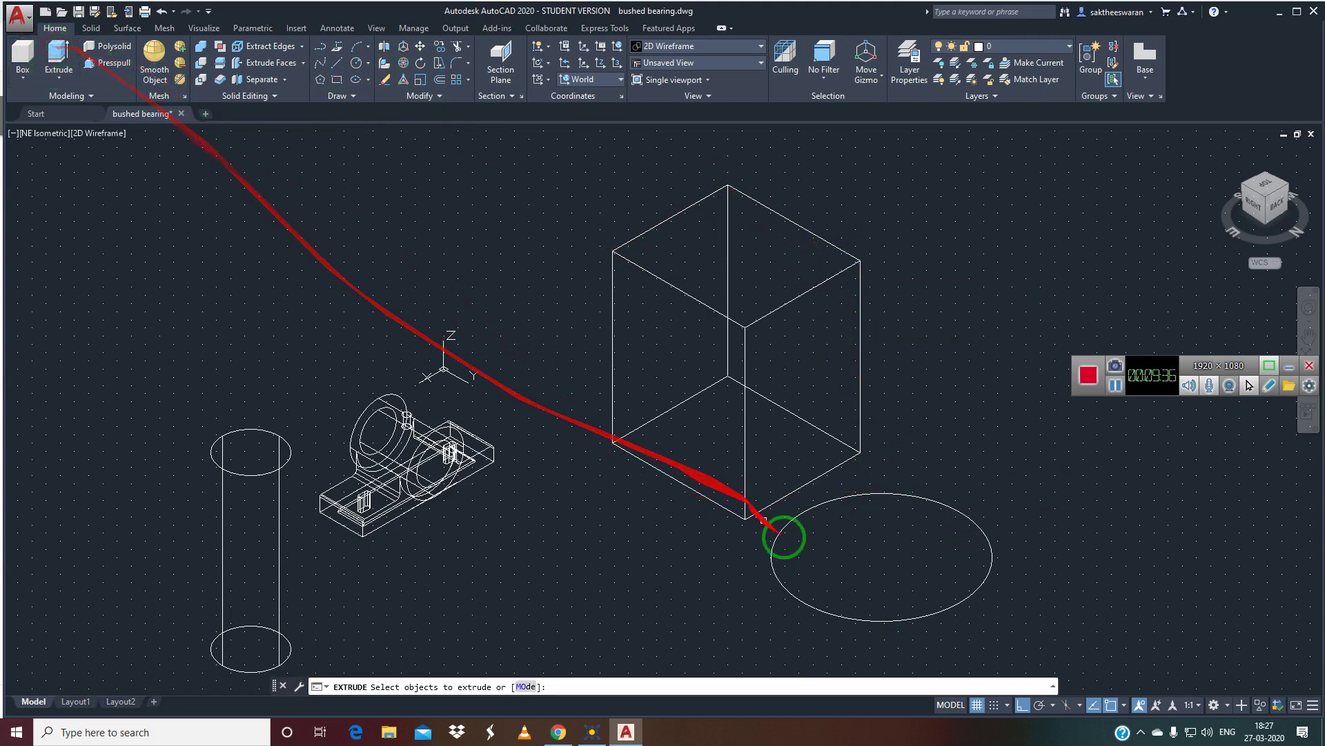
left_click(794, 596)
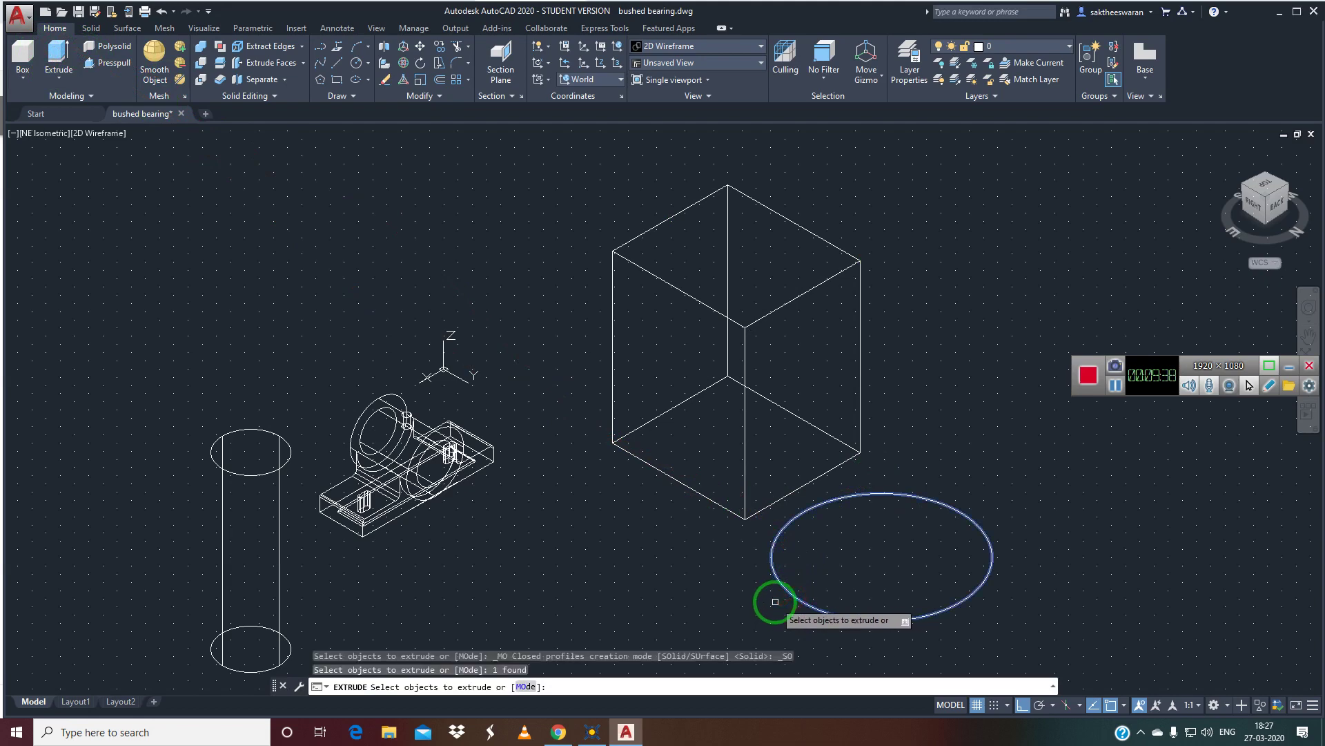
key("Return")
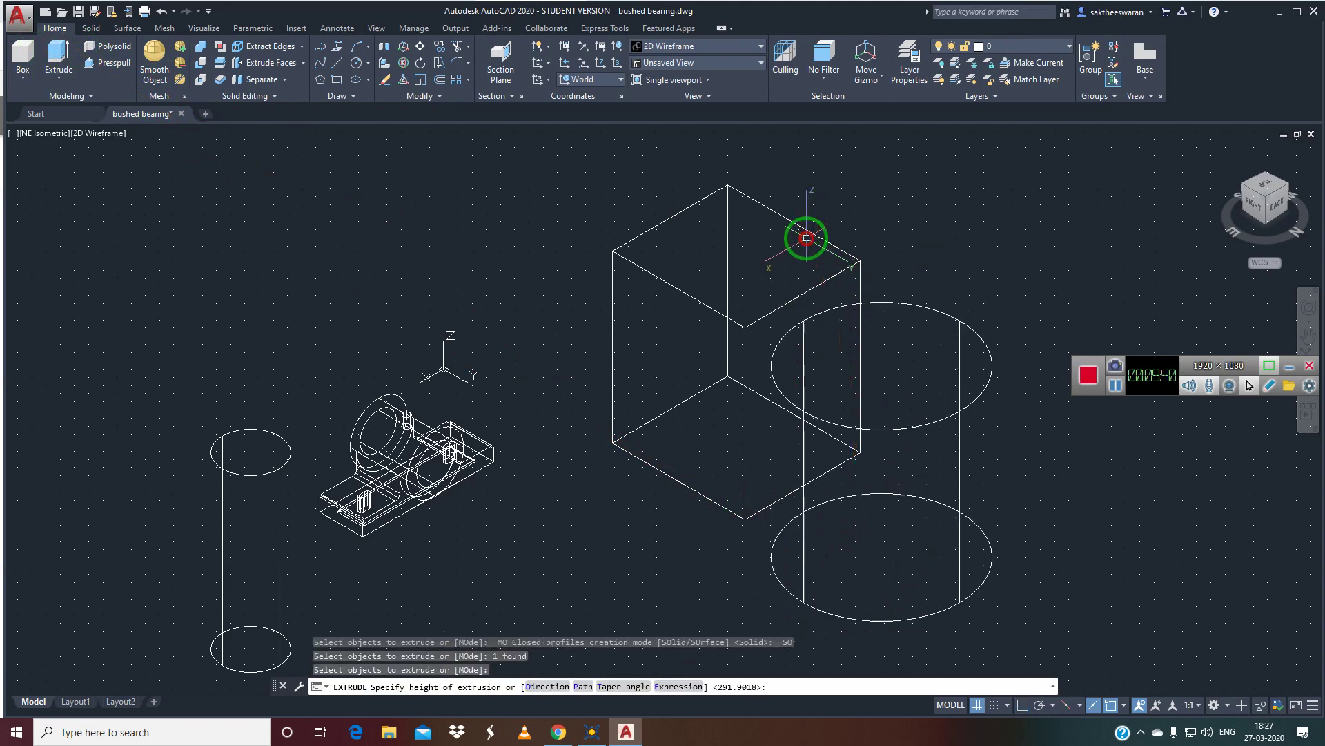
key("Return")
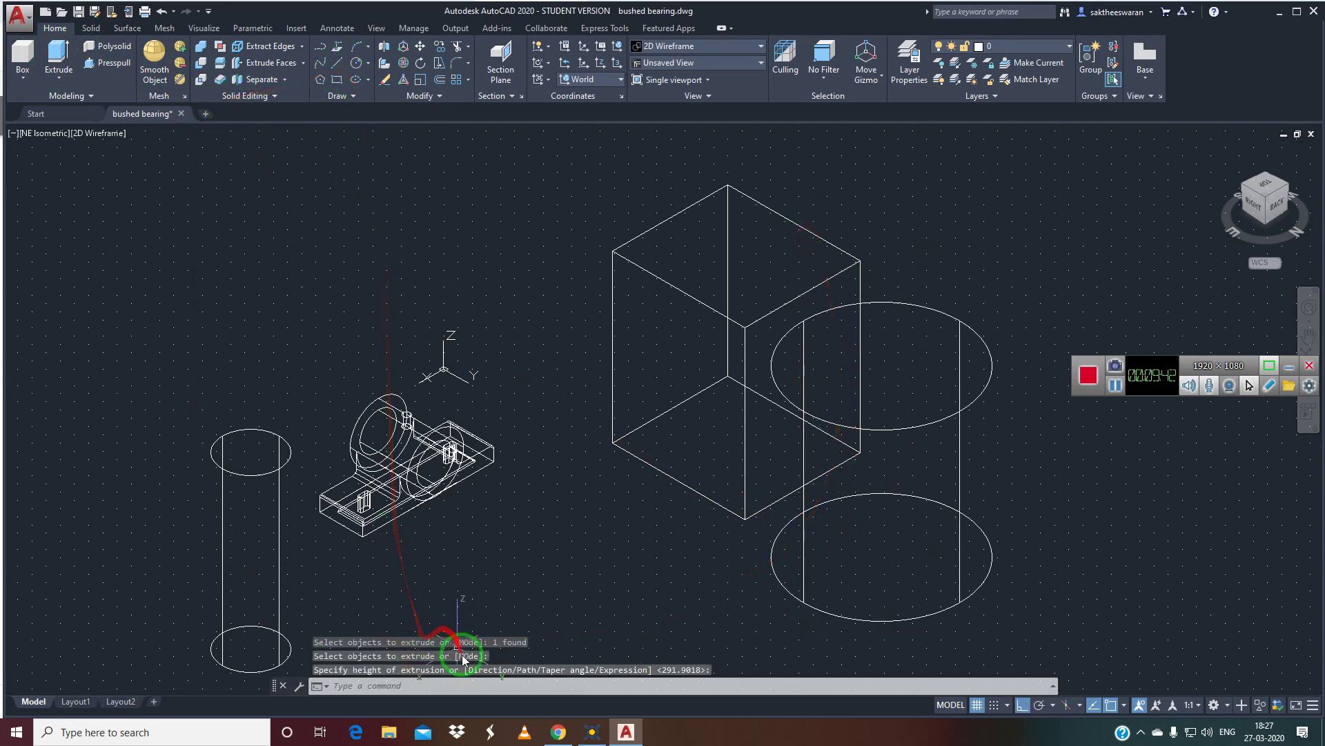
left_click(475, 684)
left_click(477, 688)
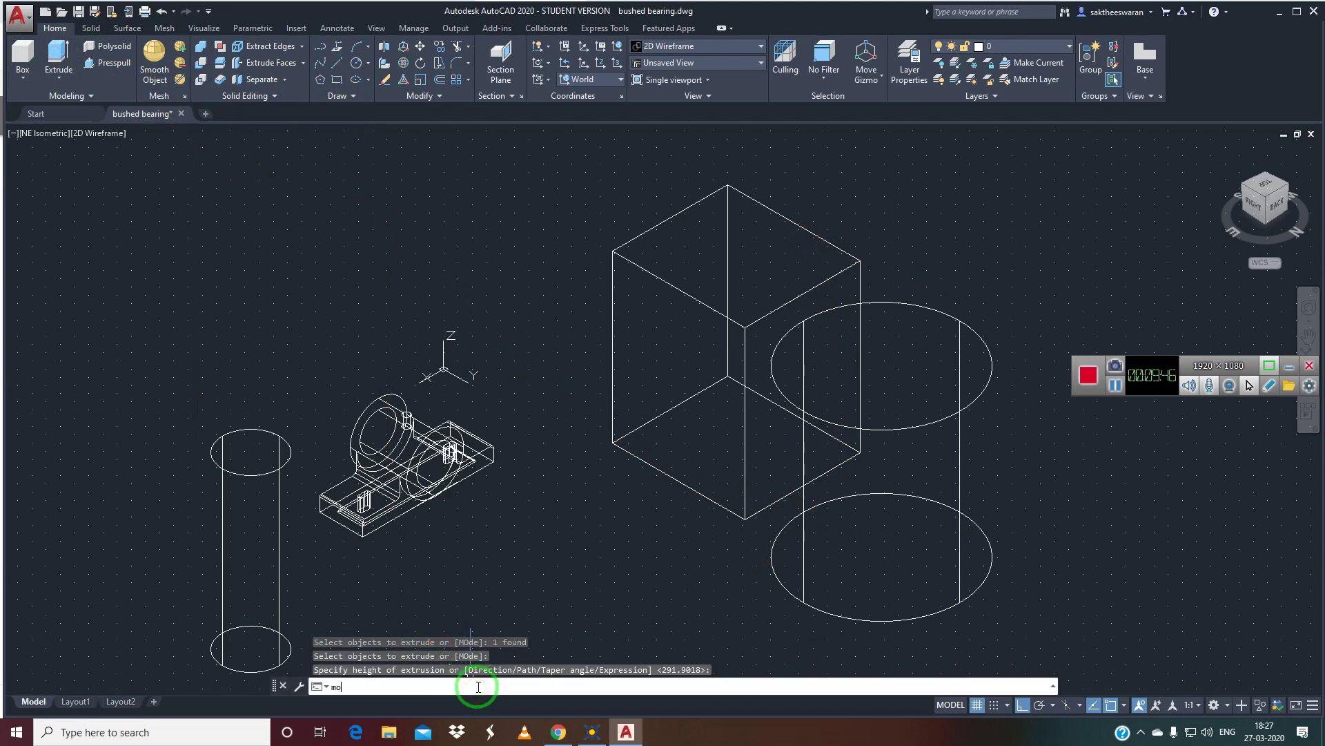
- Start moving the tall box from a base point, then cancel the move
type("ve")
key("Return")
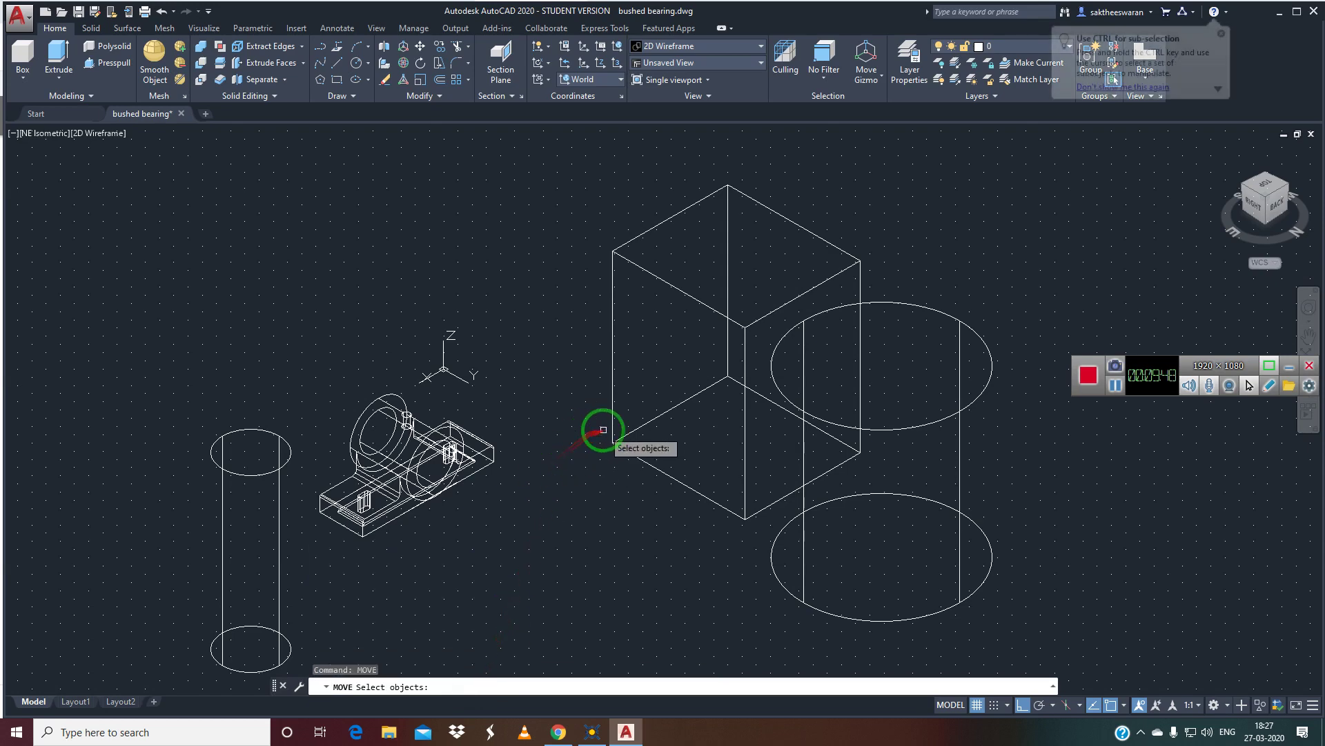
left_click(610, 427)
key("Return")
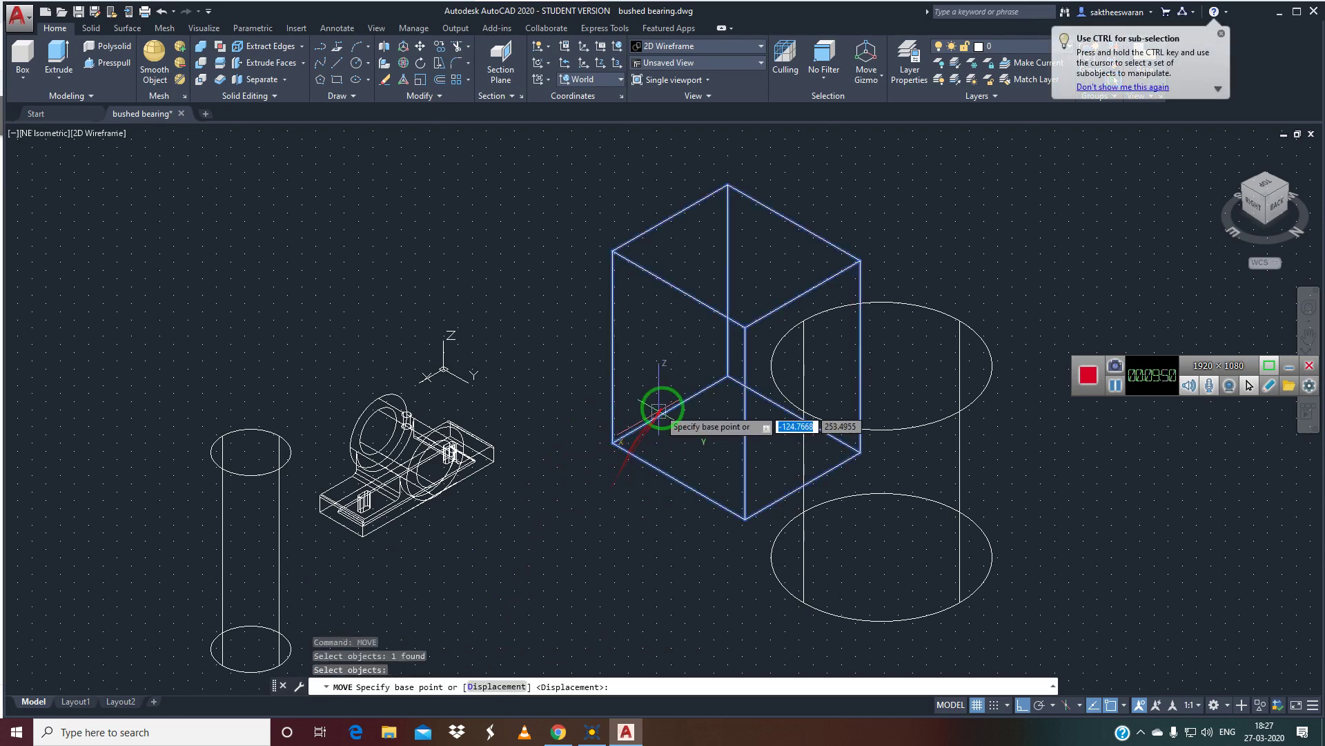
left_click(669, 410)
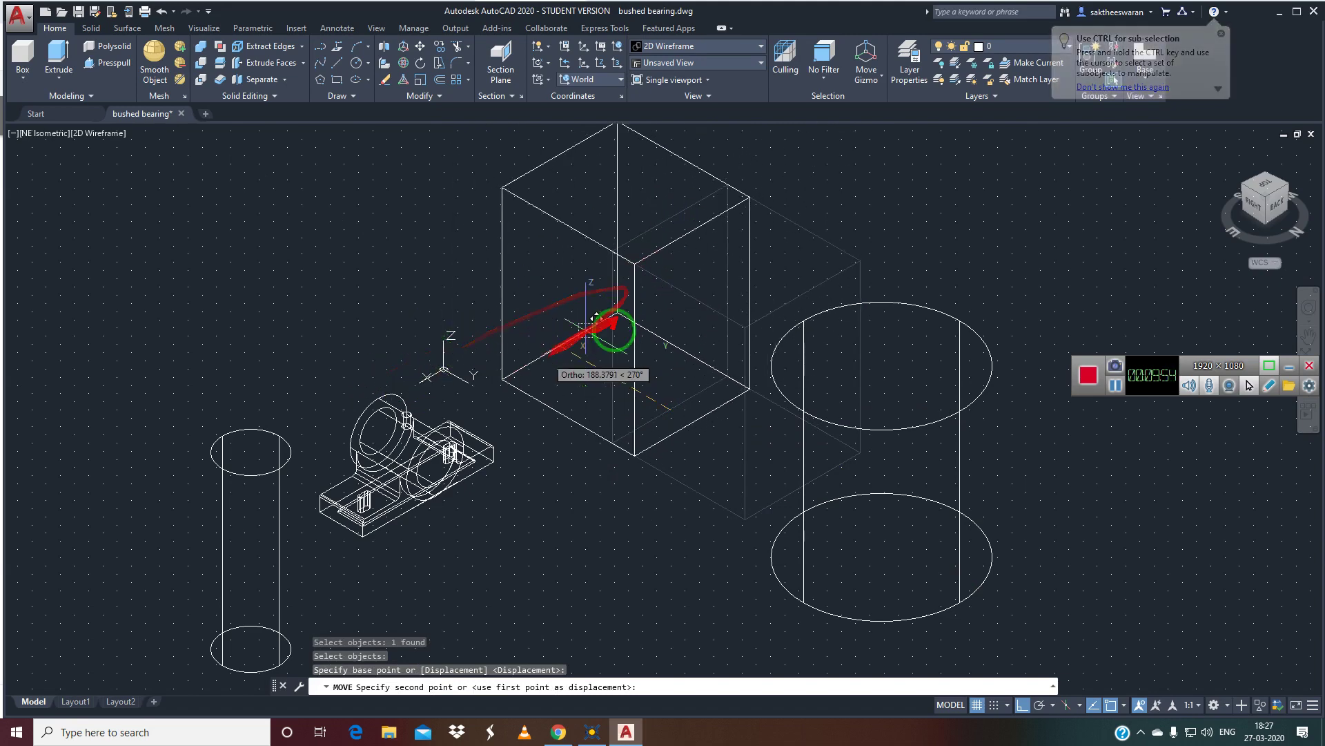
key("Escape")
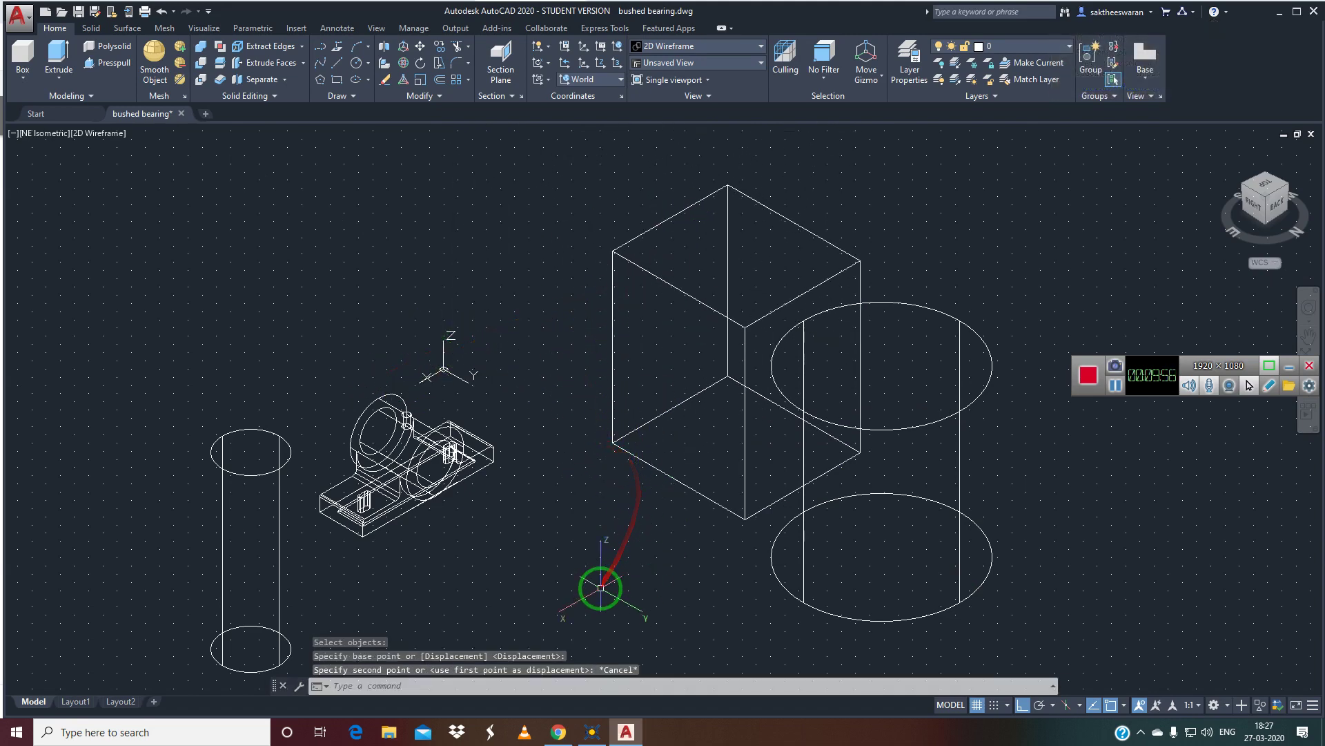
- Retry moving the box from its bottom corner, cancel again, and begin the SNP command
key("space")
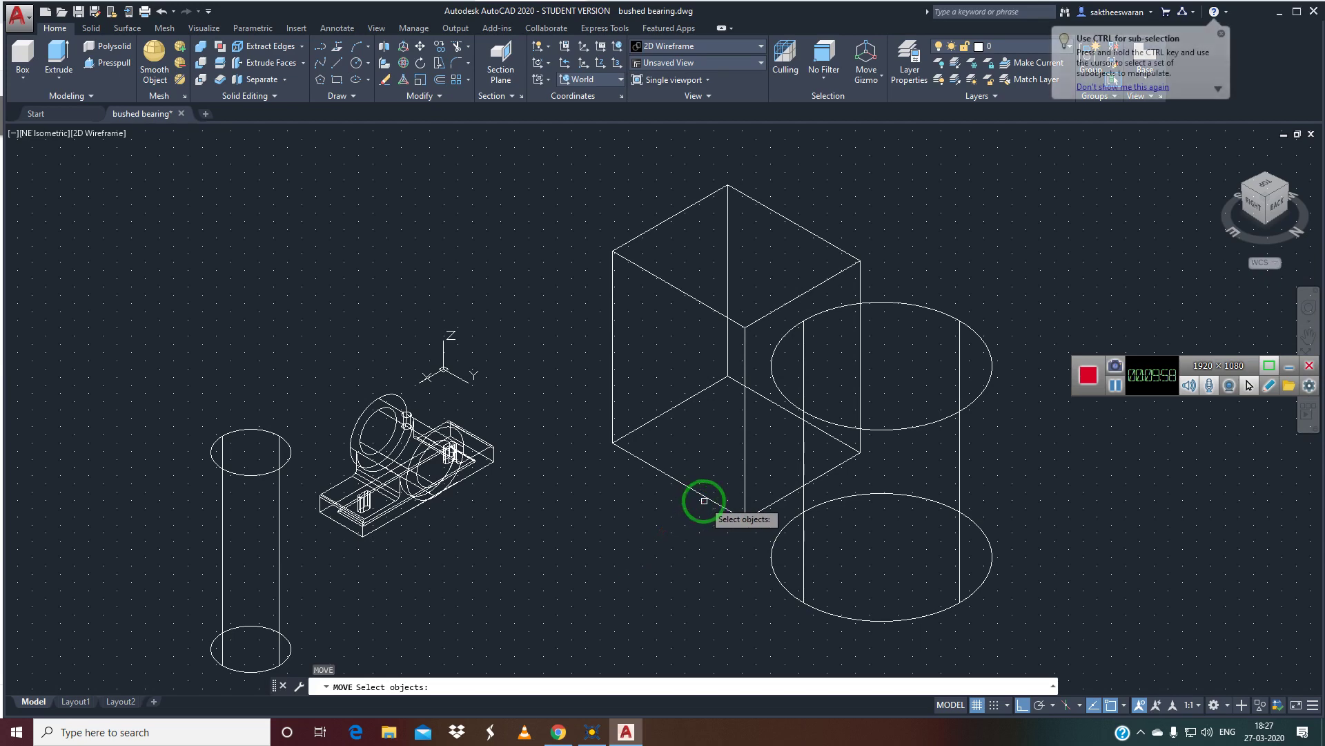
left_click(718, 499)
key("Return")
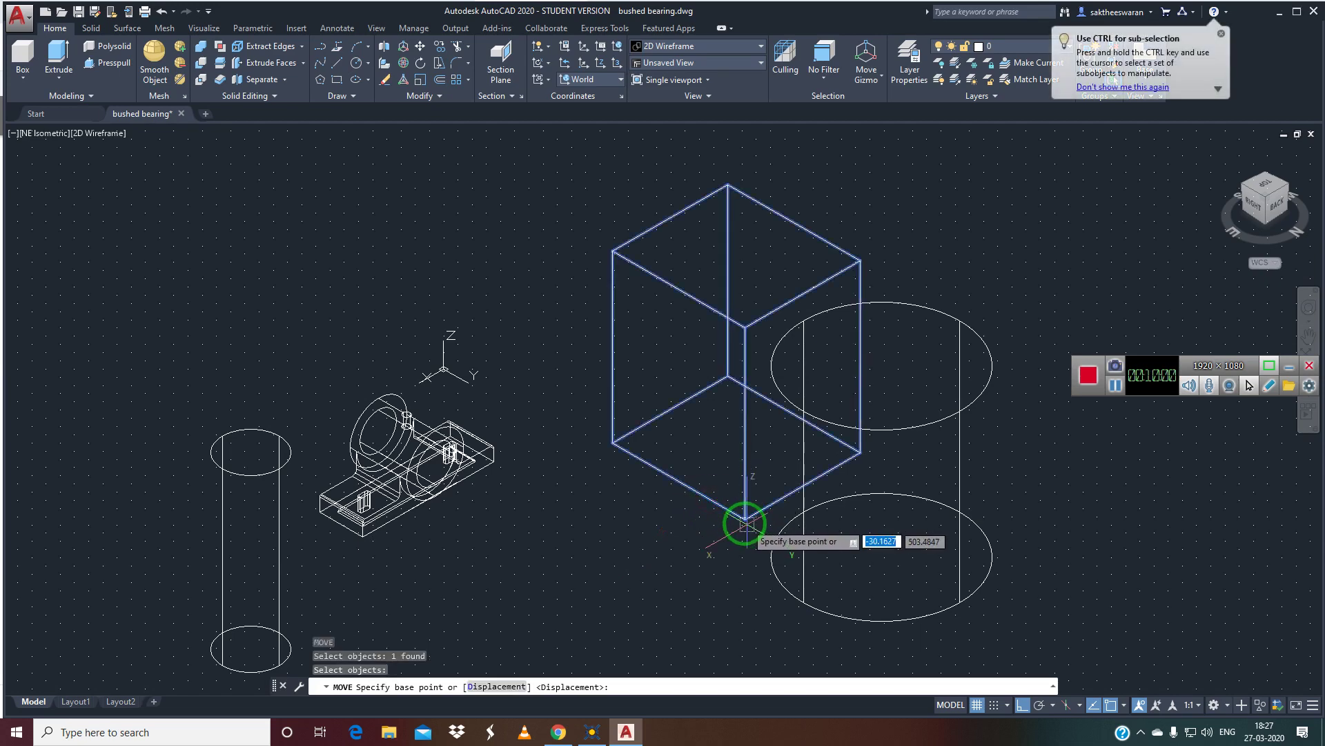
scroll(738, 526, "up", 5)
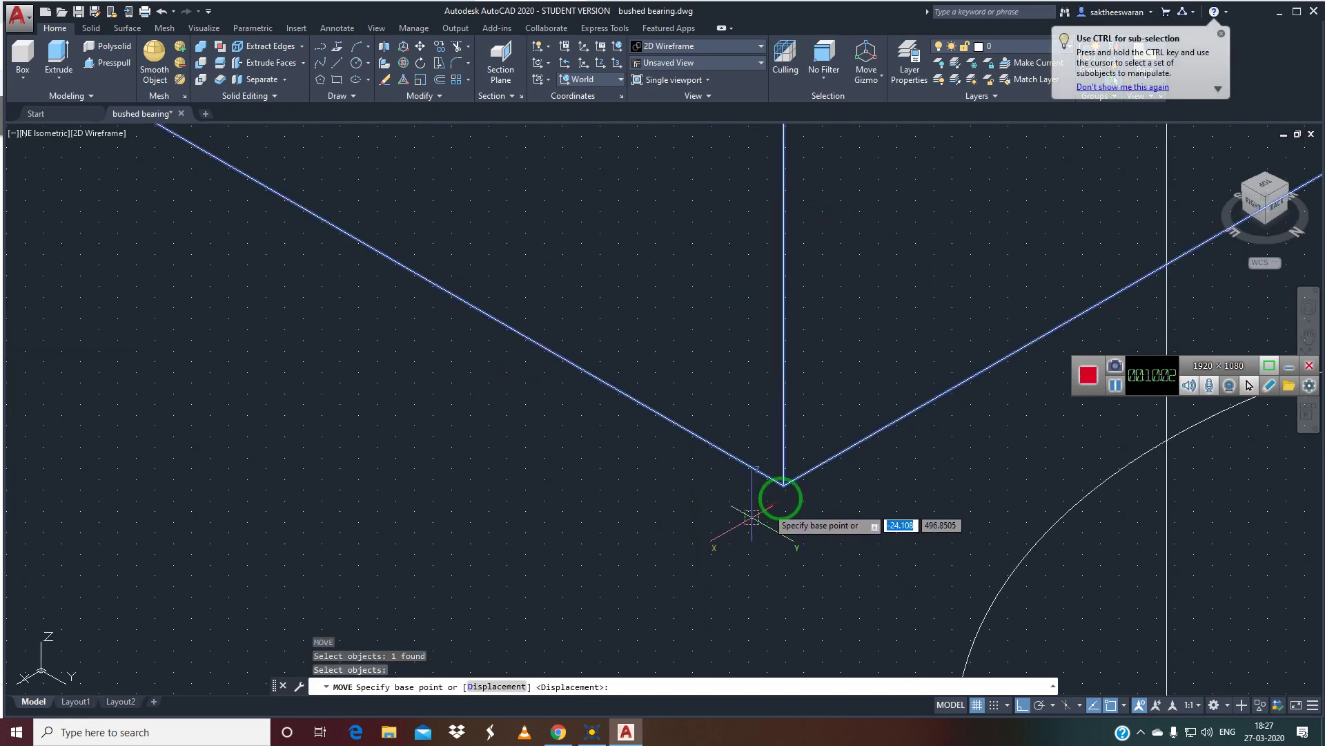
left_click(788, 484)
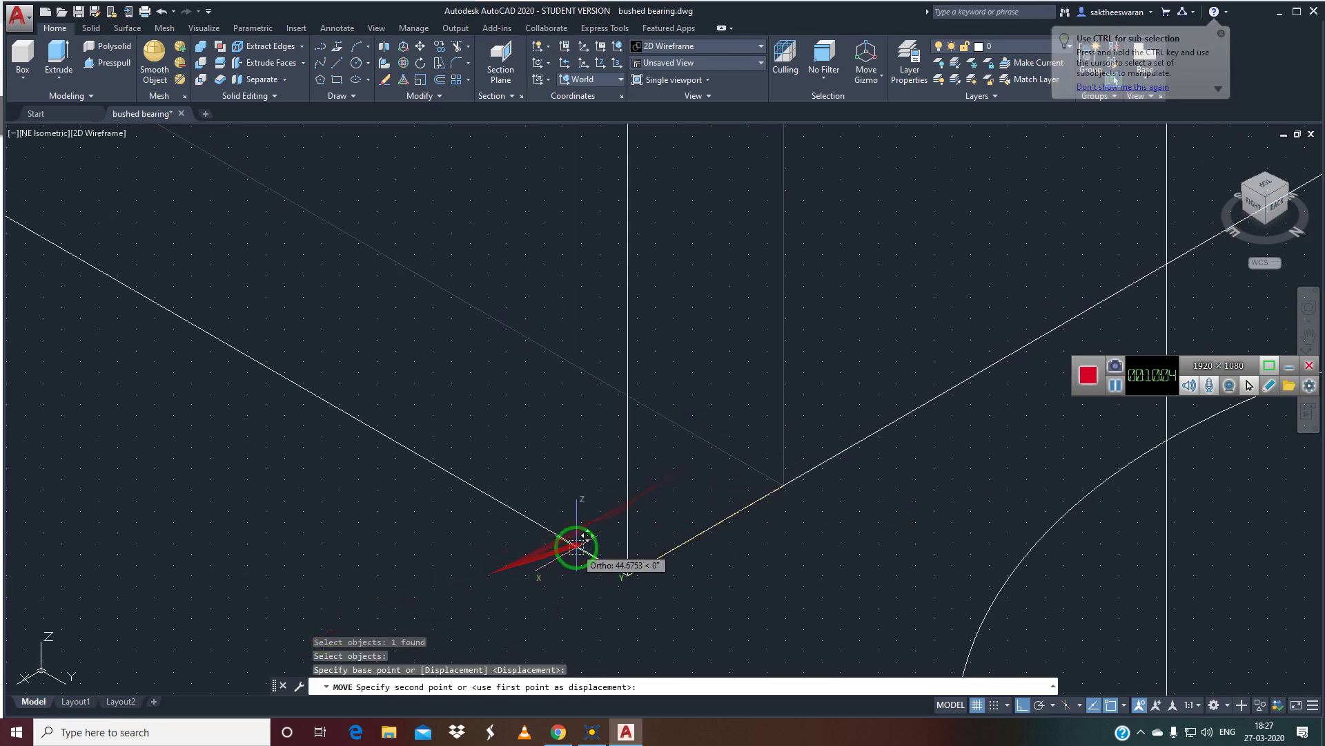
key("Escape")
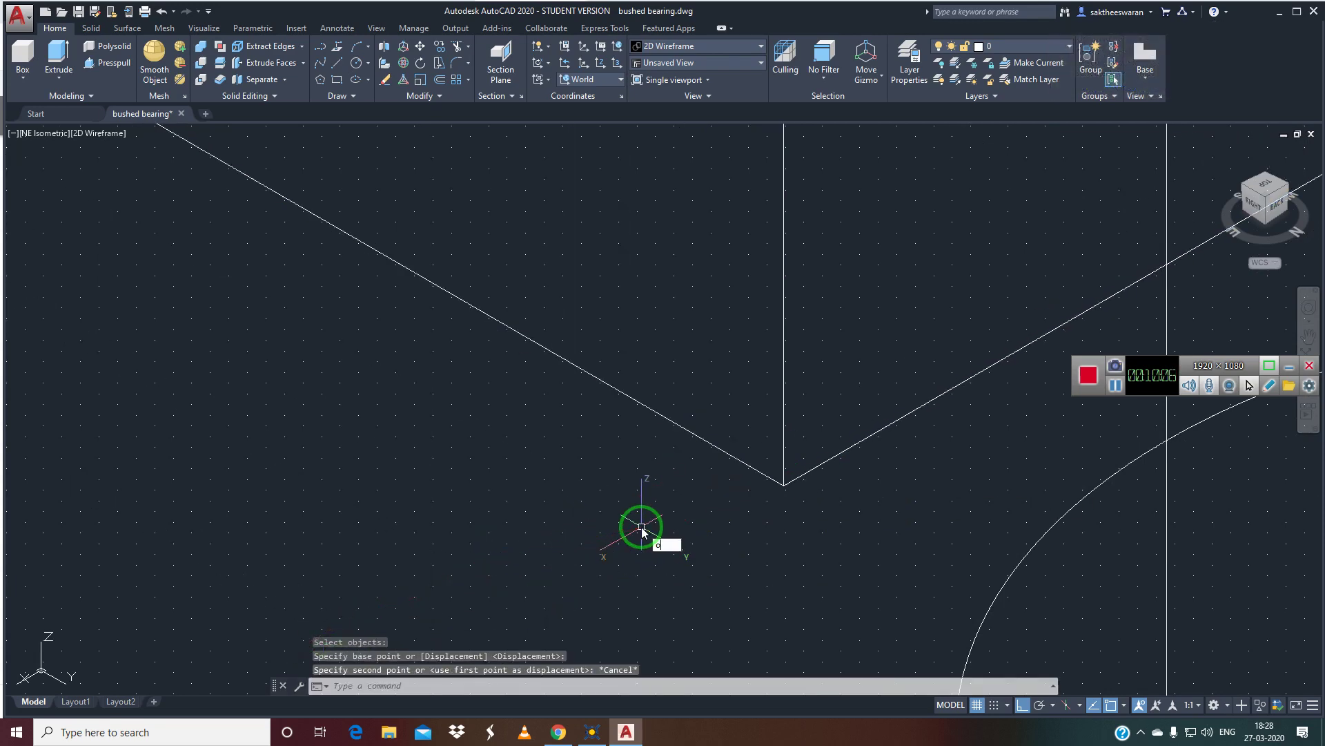
type("sn")
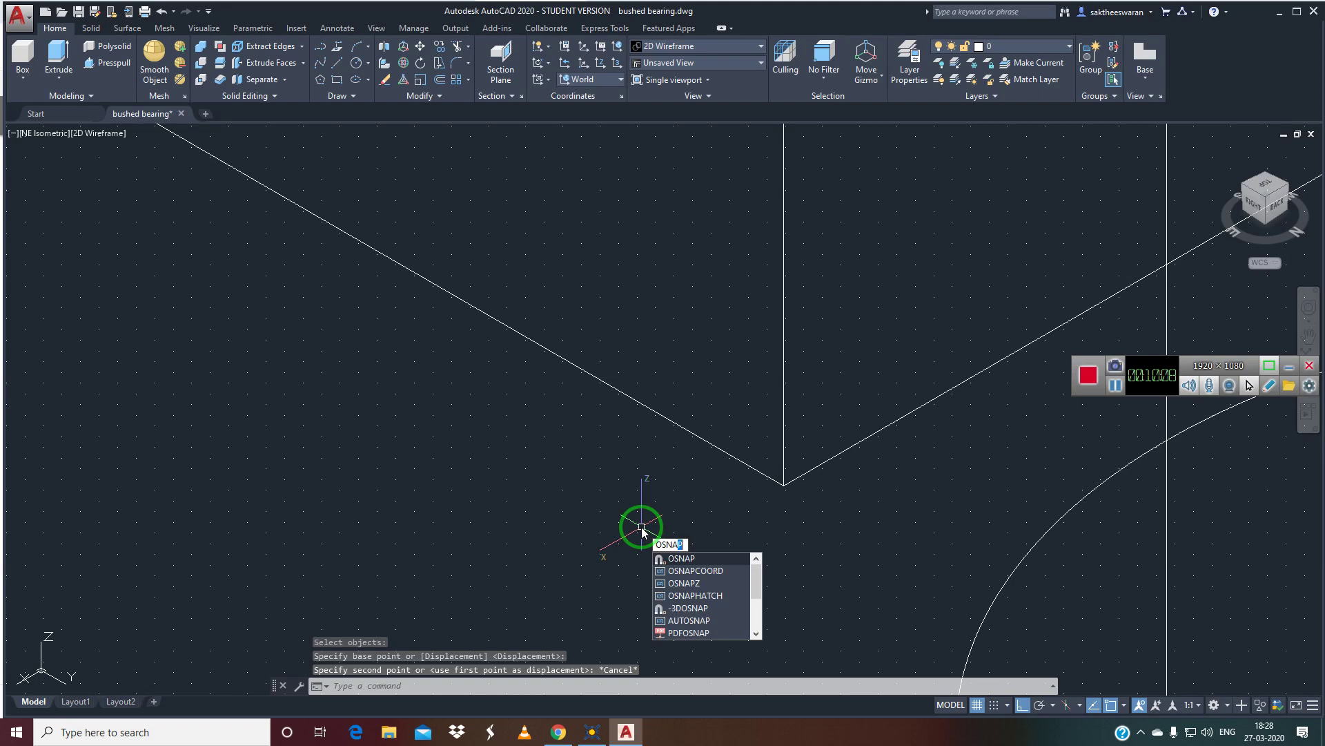
type("p")
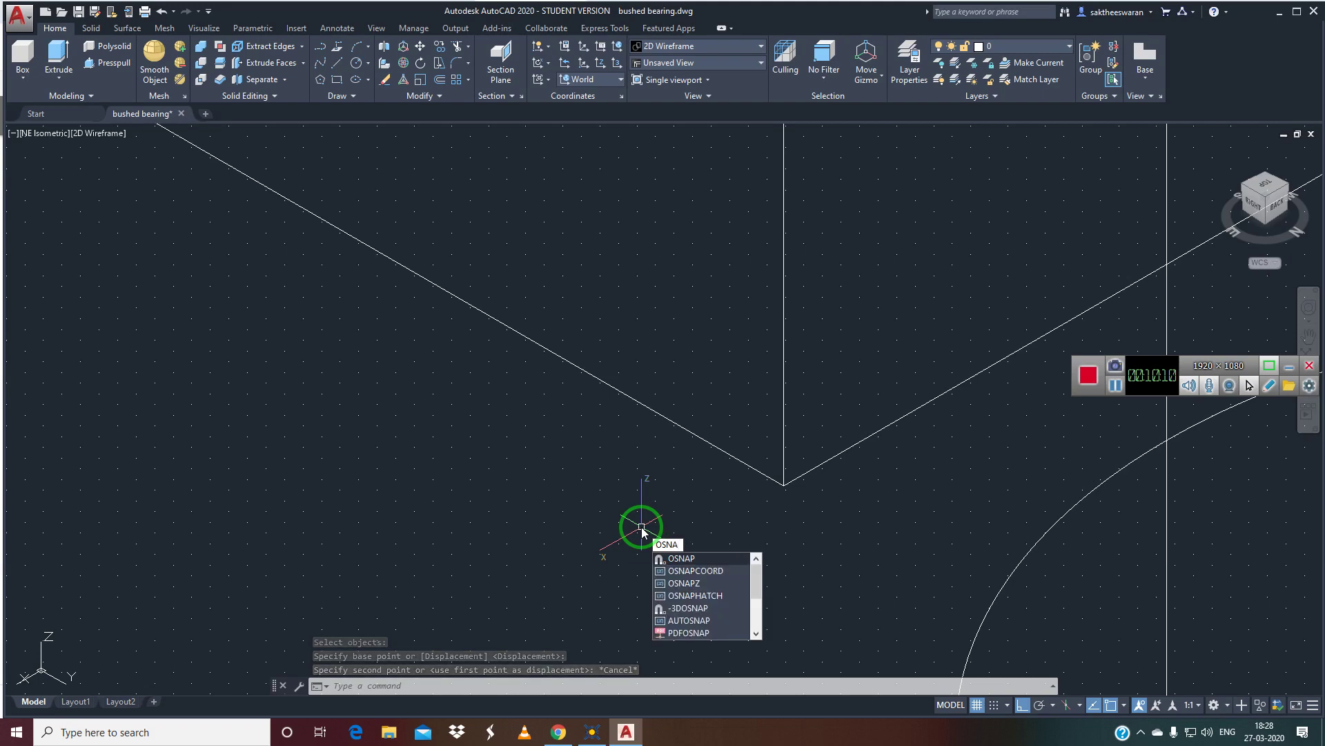
- Review the Object Snap and Snap and Grid tabs in Drafting Settings, then close them
key("Return")
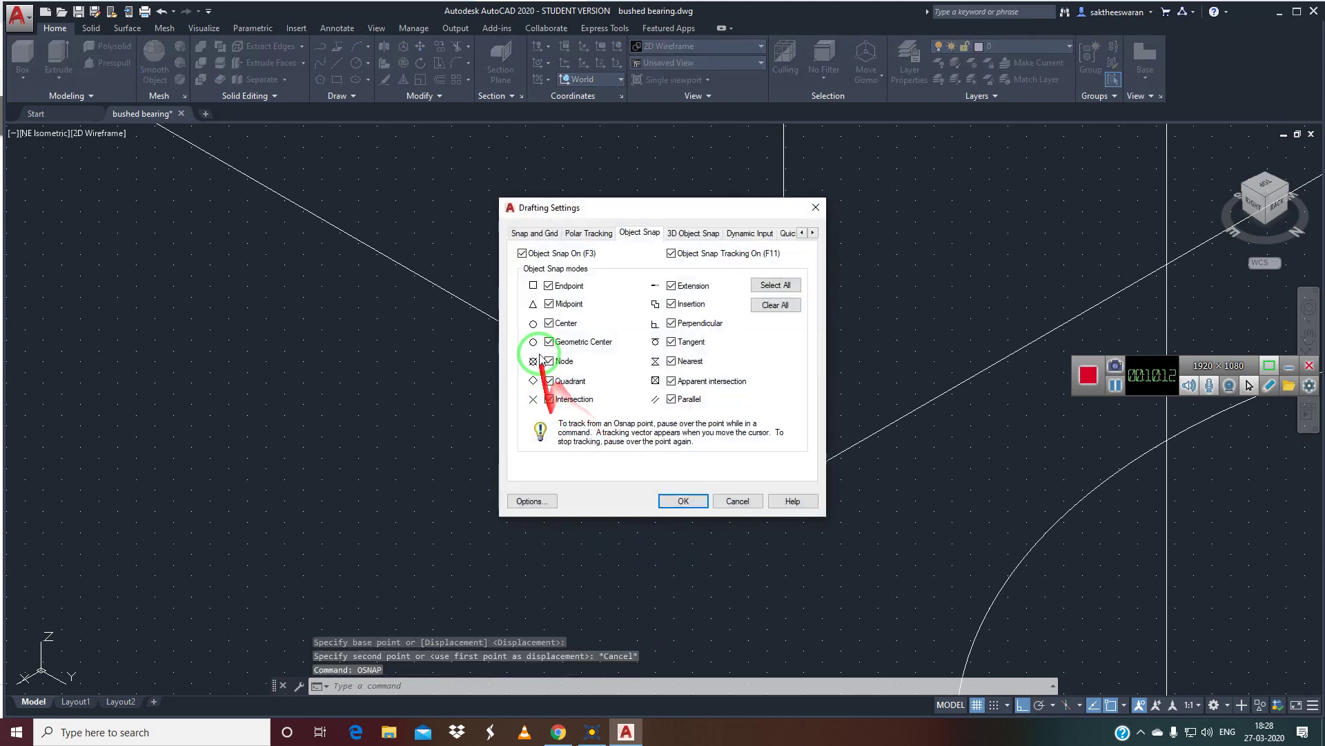
left_click(549, 234)
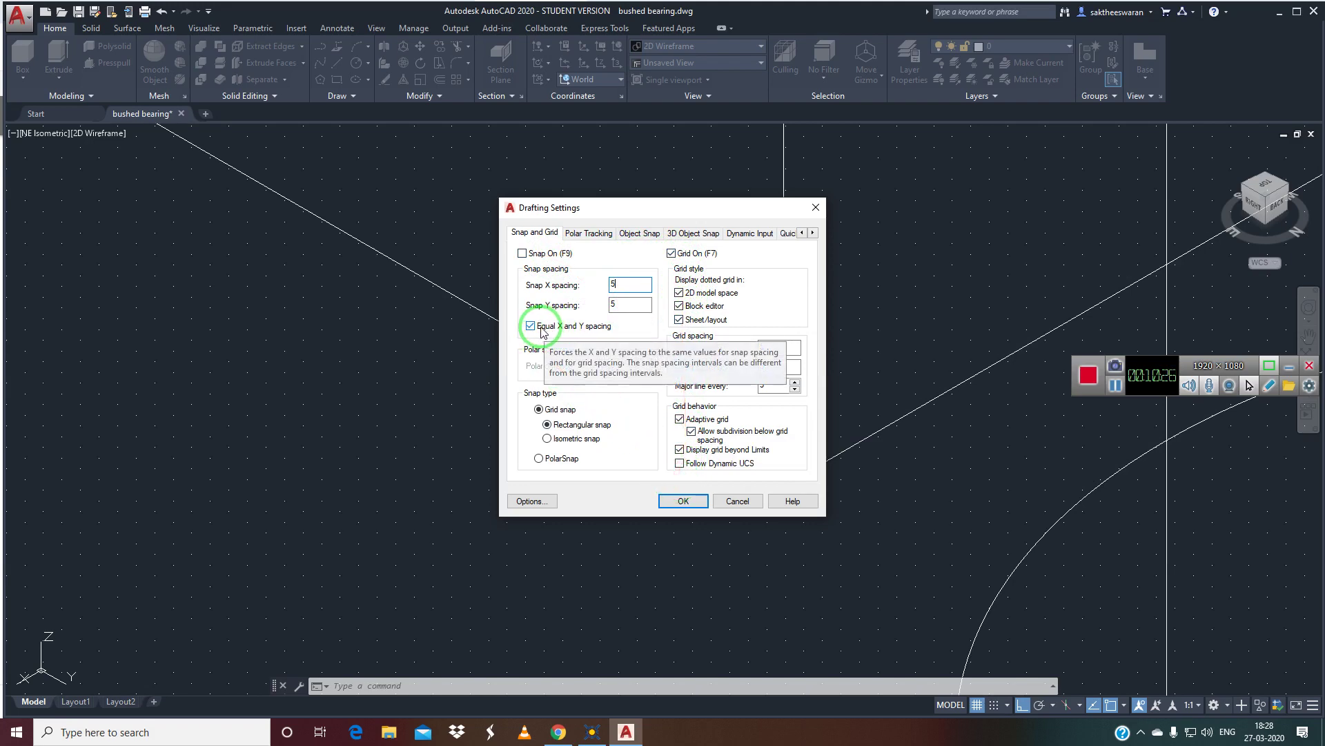
left_click_drag(542, 333, 690, 466)
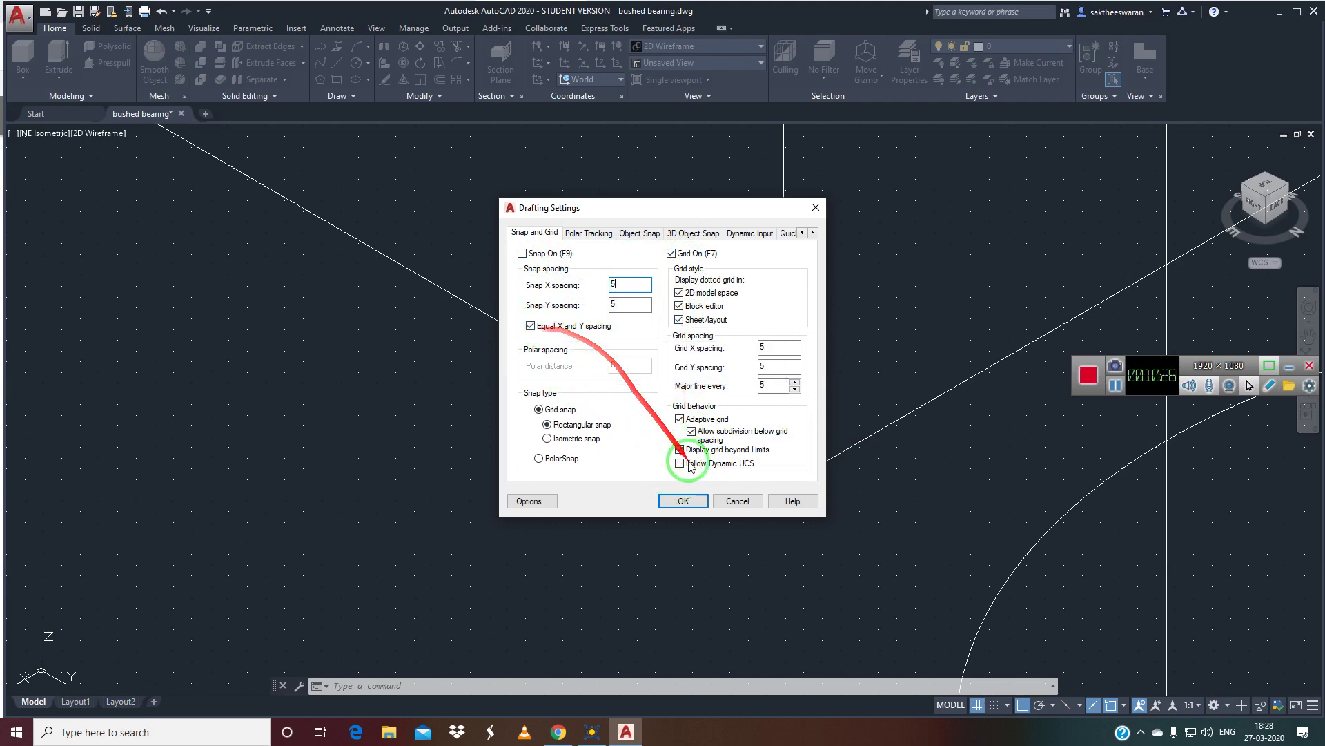
left_click(683, 503)
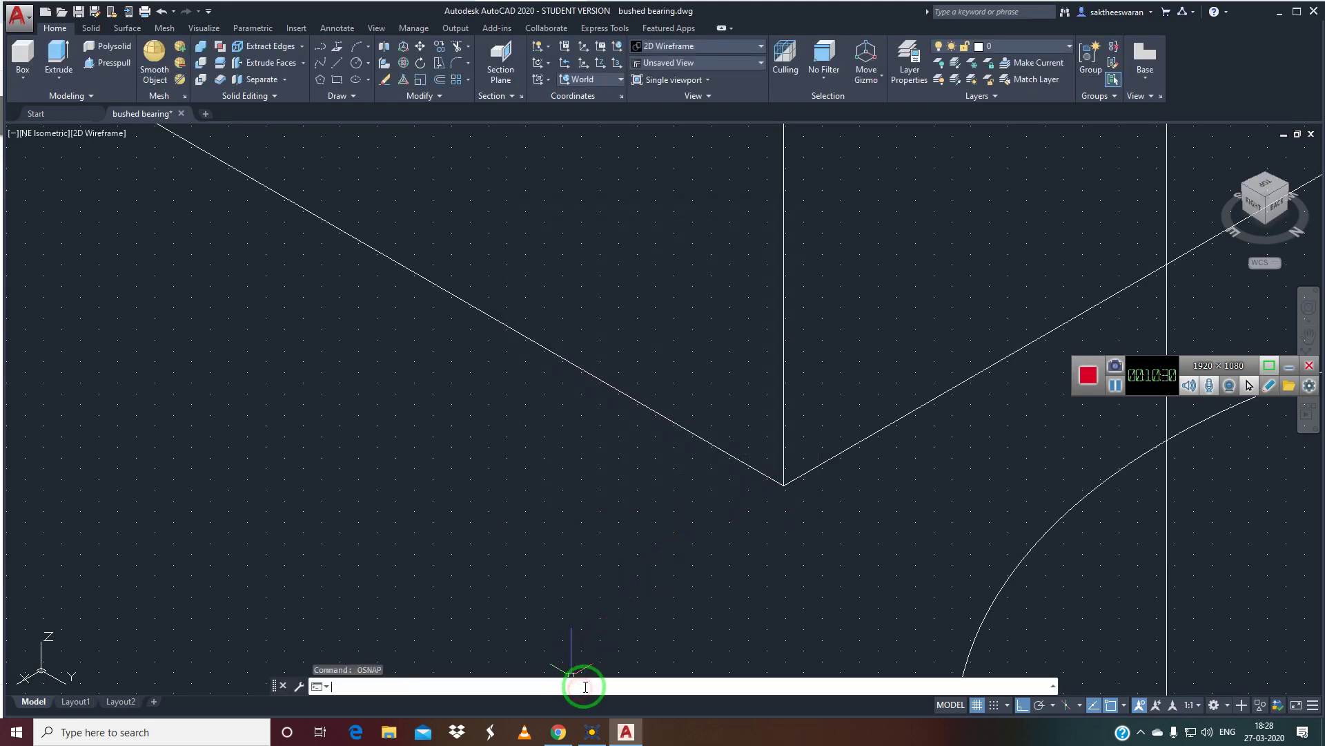
left_click(682, 687)
- Set the OSNAPCOORD variable to 1 and show the recent commands list
type("osn")
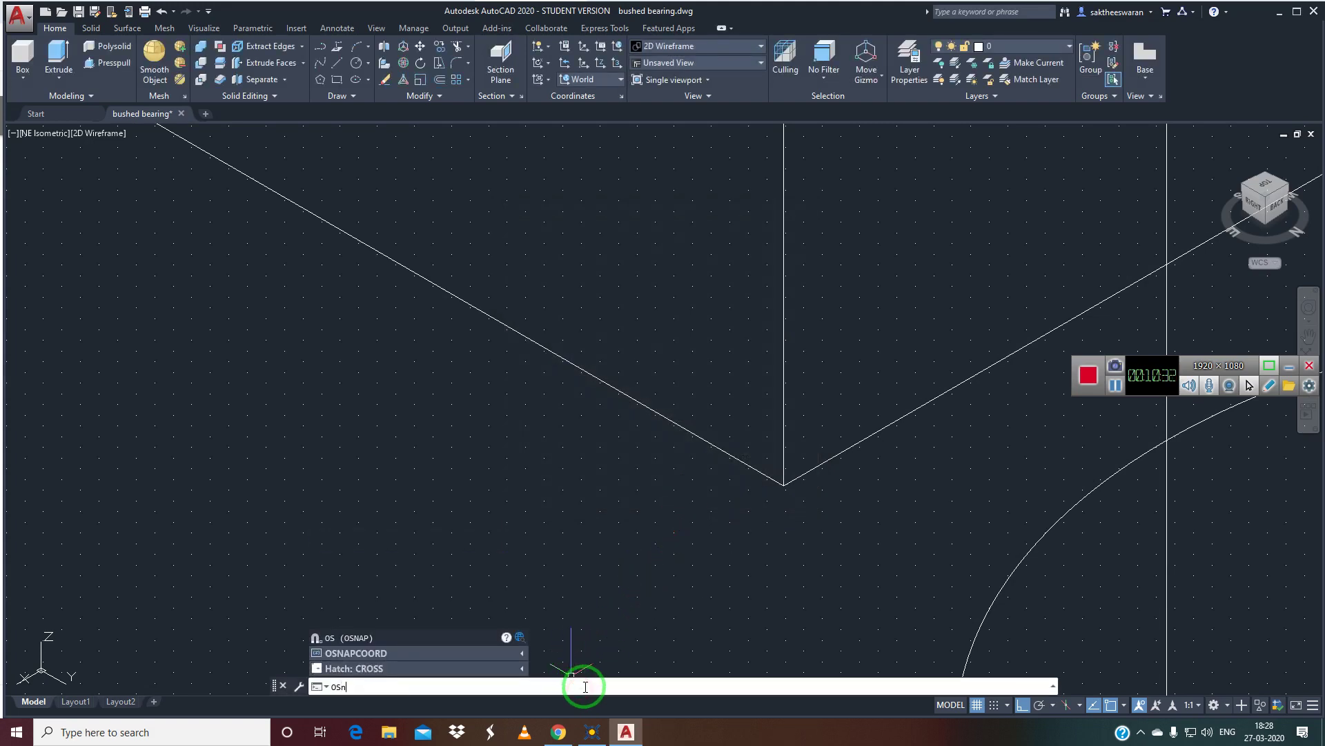
type("a")
left_click(486, 652)
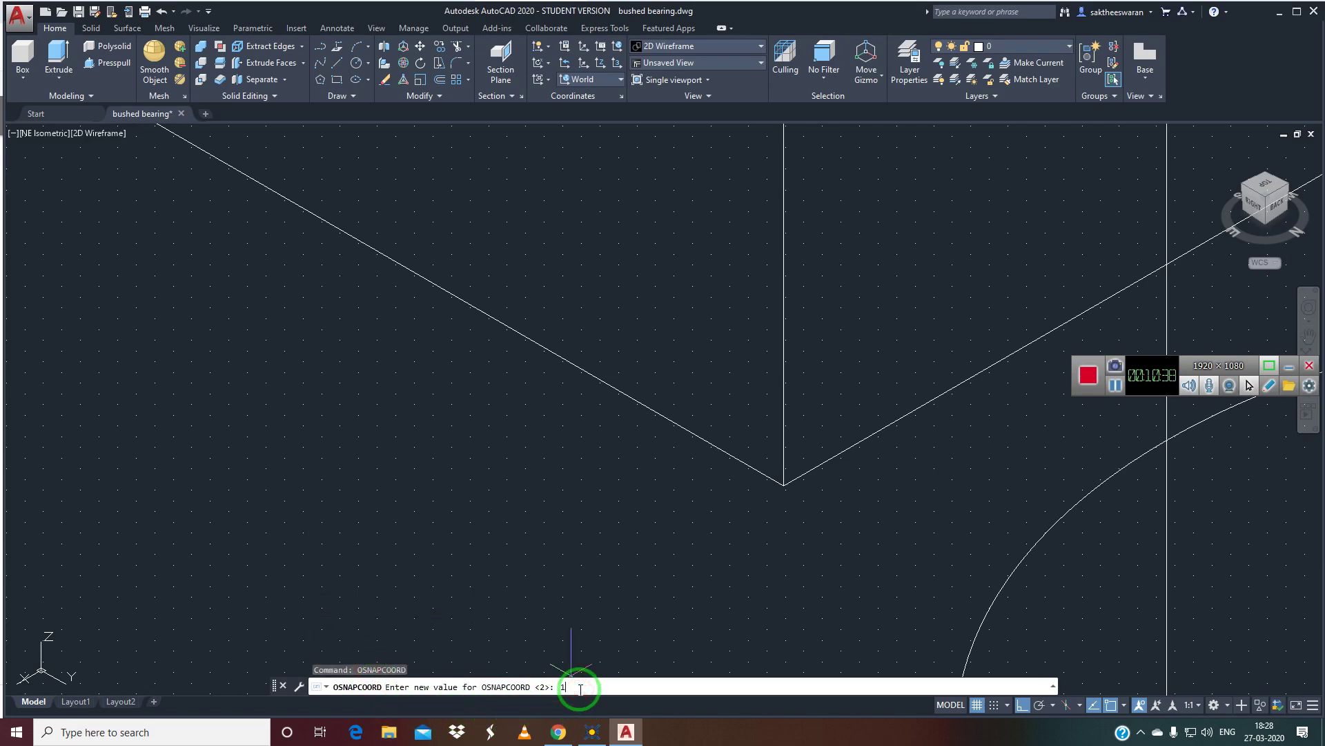
key("Return")
key("Return")
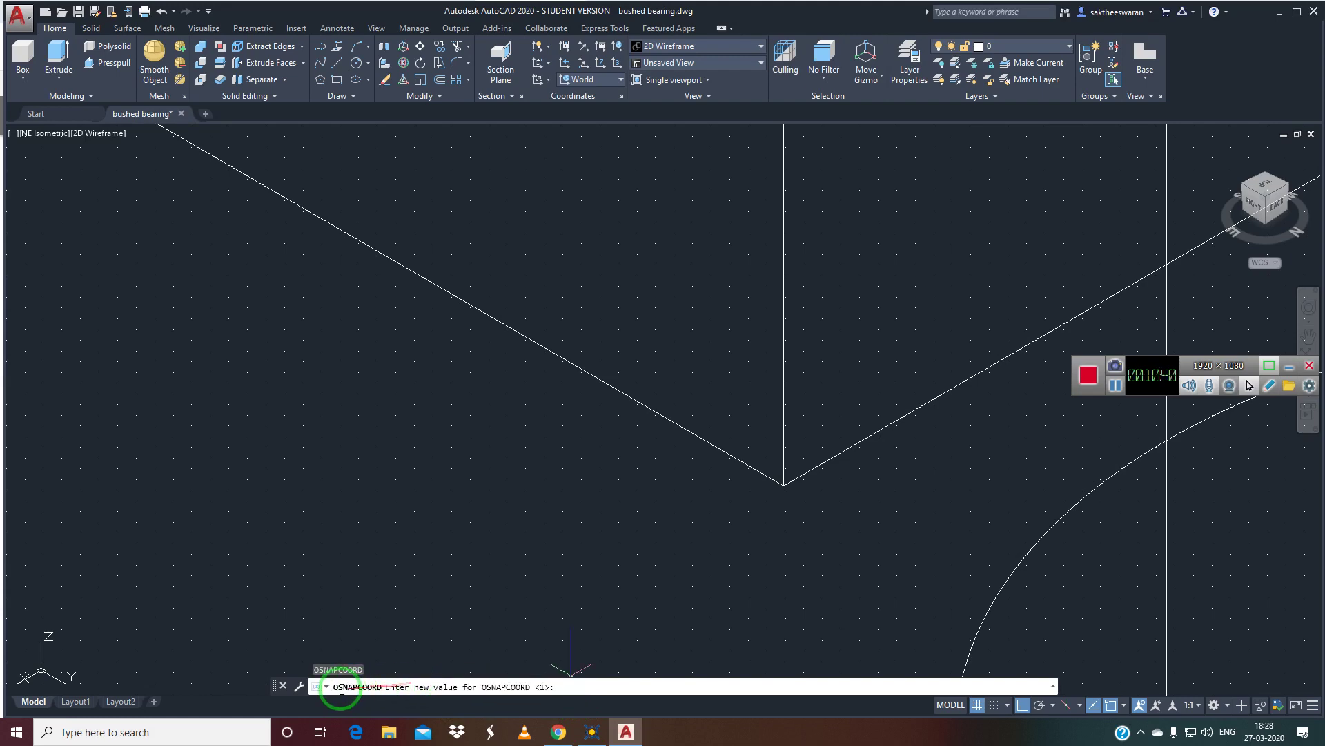
left_click(325, 688)
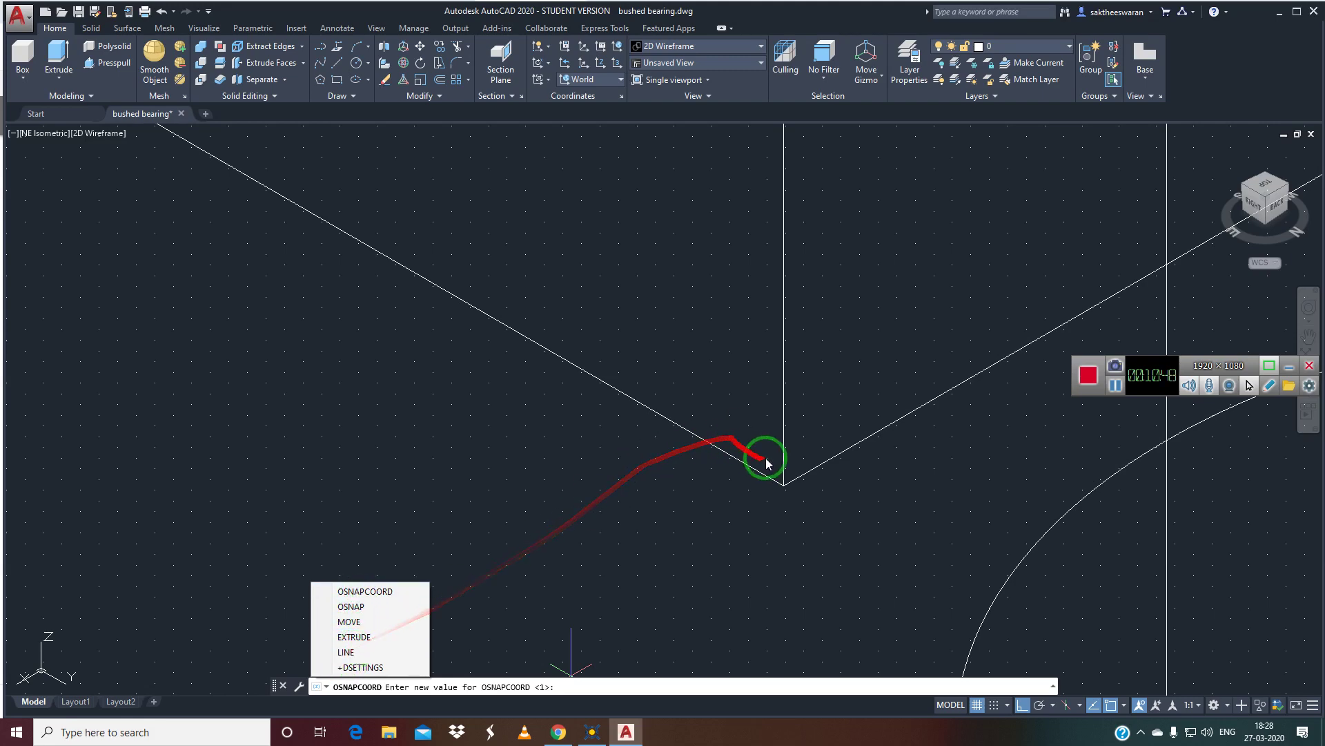
- Draw an axis line from the bottom cylinder centre to the top cylinder centre
left_click(352, 653)
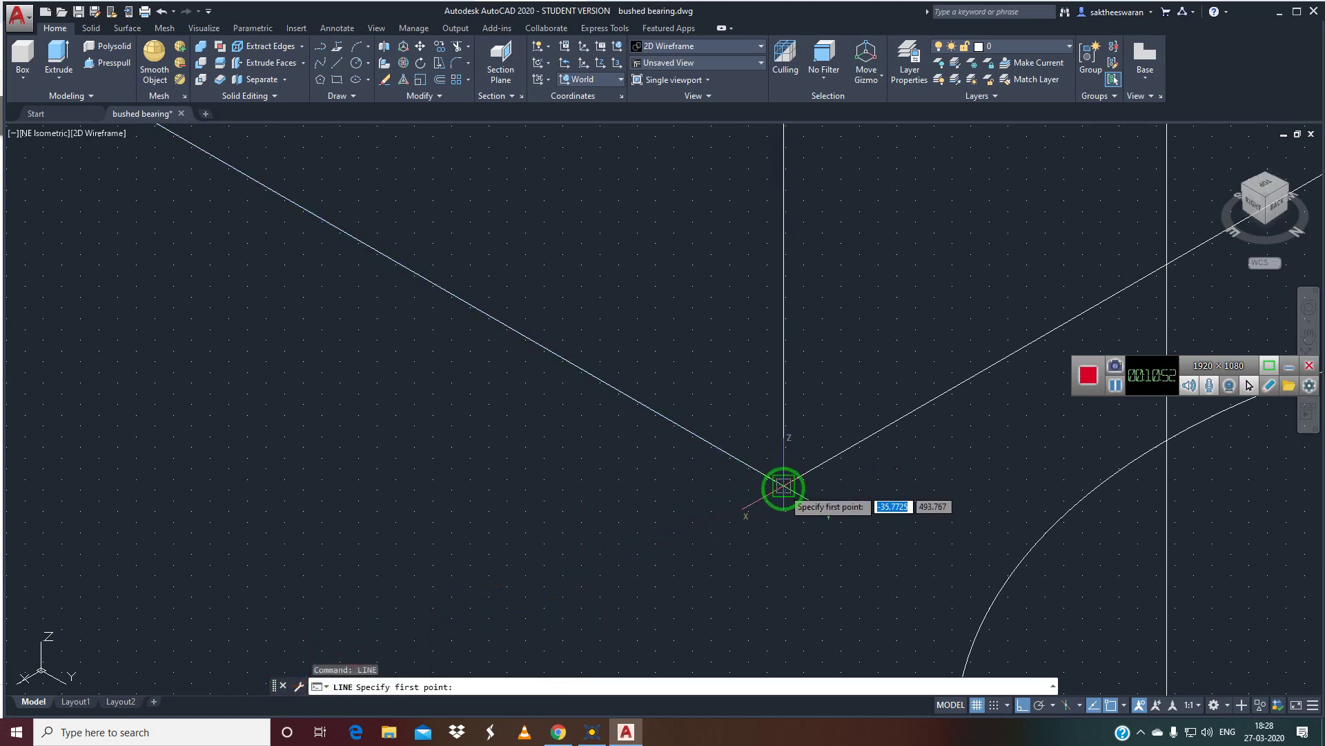
middle_click_drag(449, 283, 664, 466)
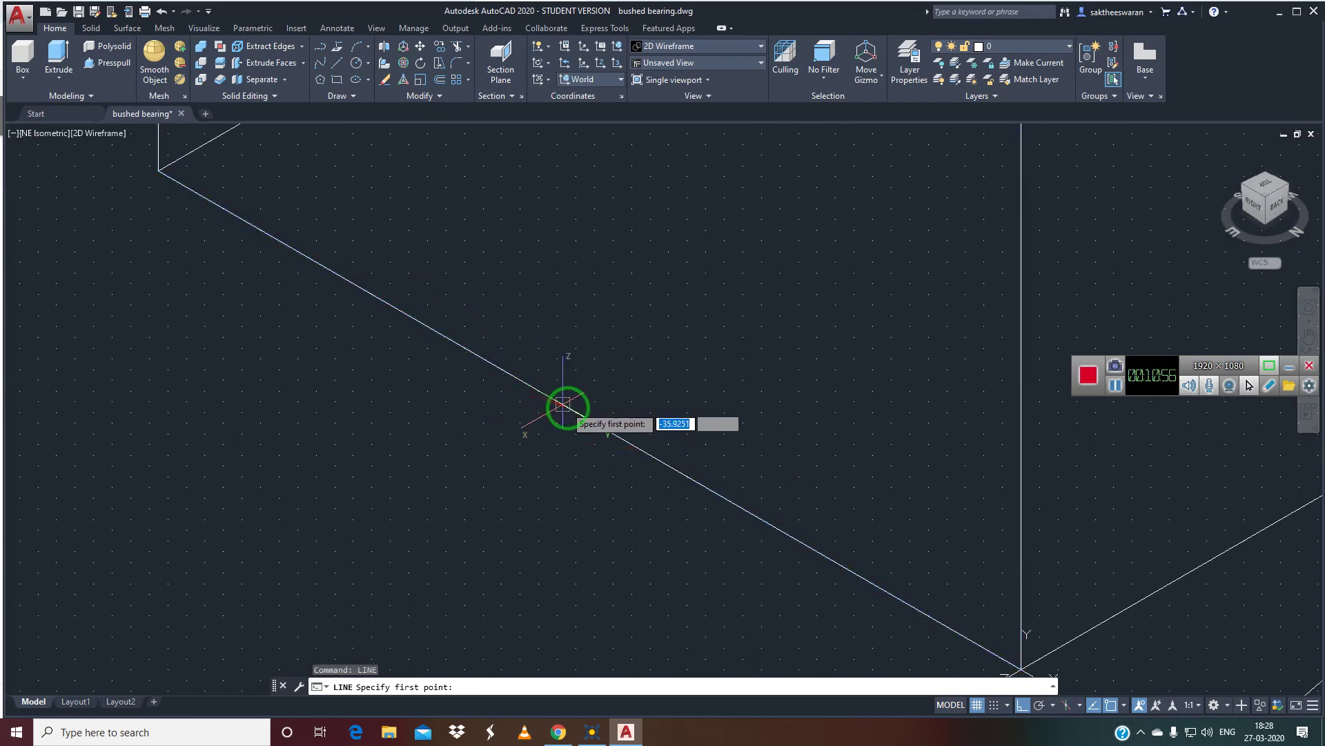
scroll(369, 316, "down", 10)
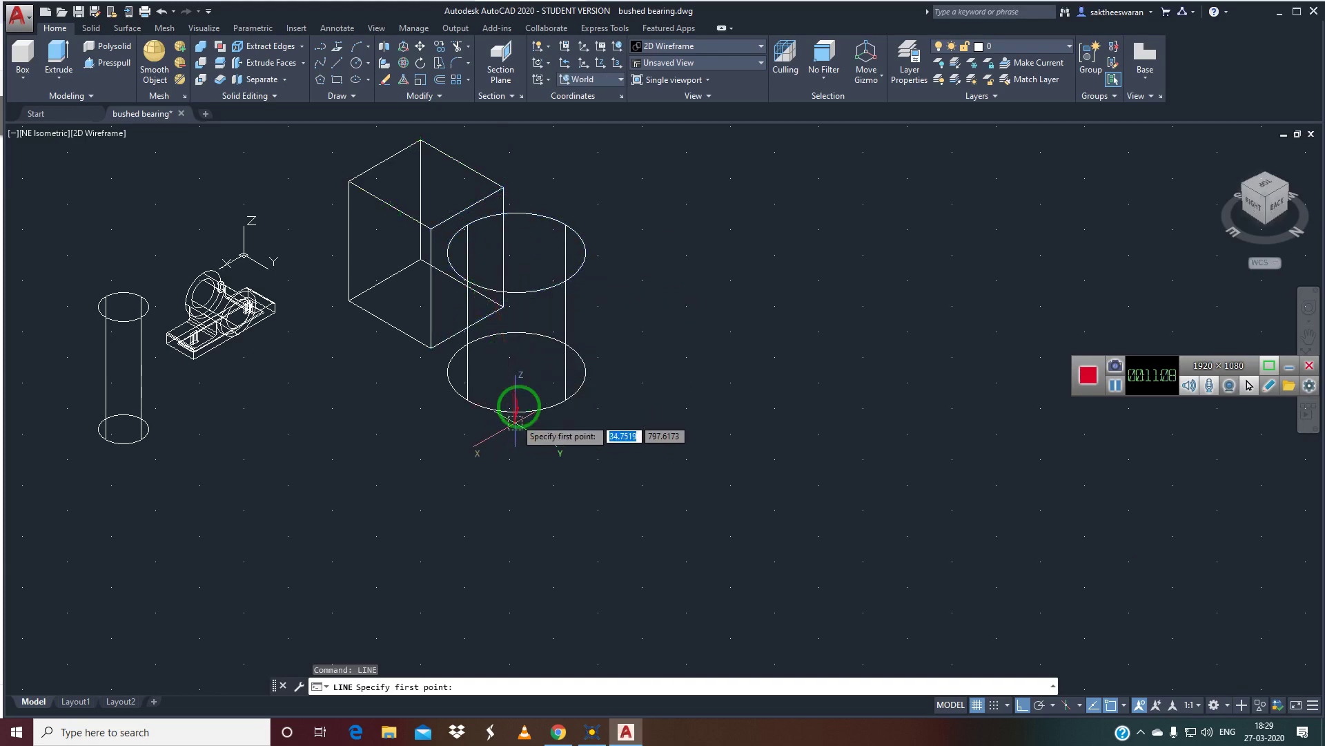
left_click(520, 372)
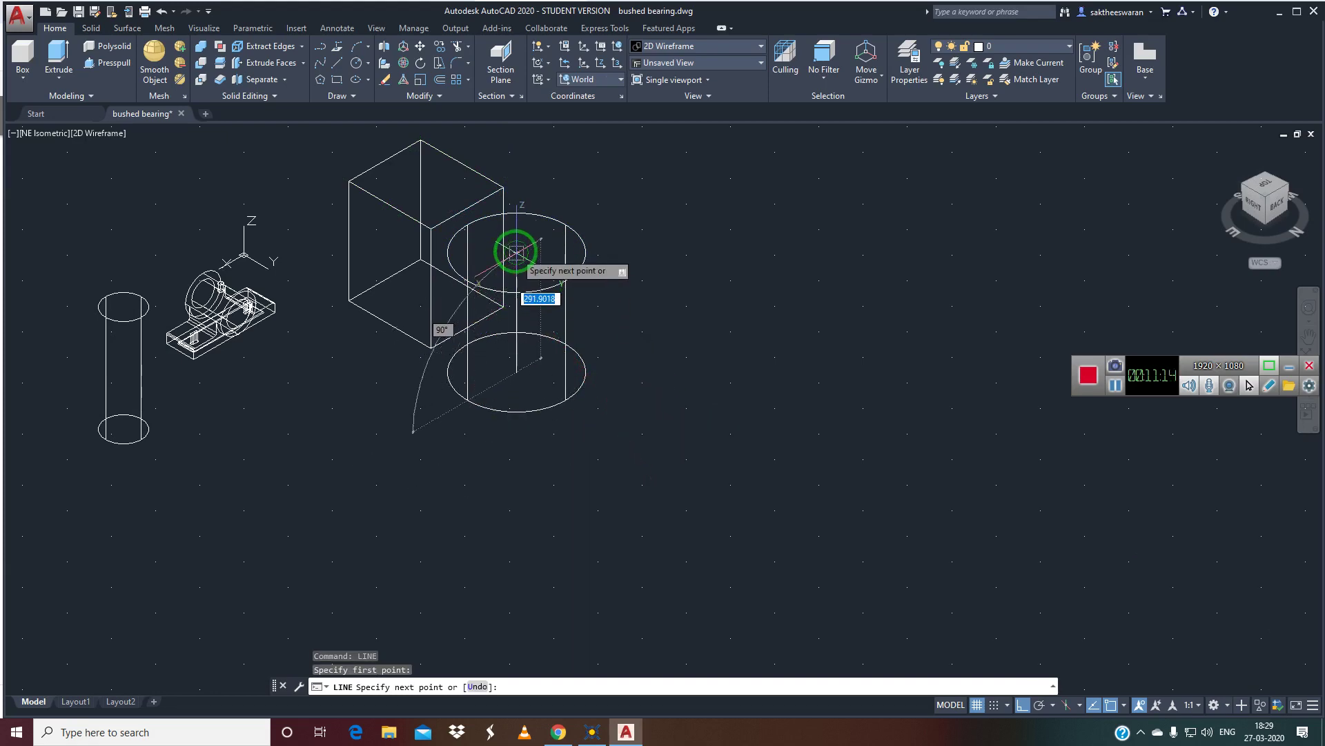
left_click(517, 252)
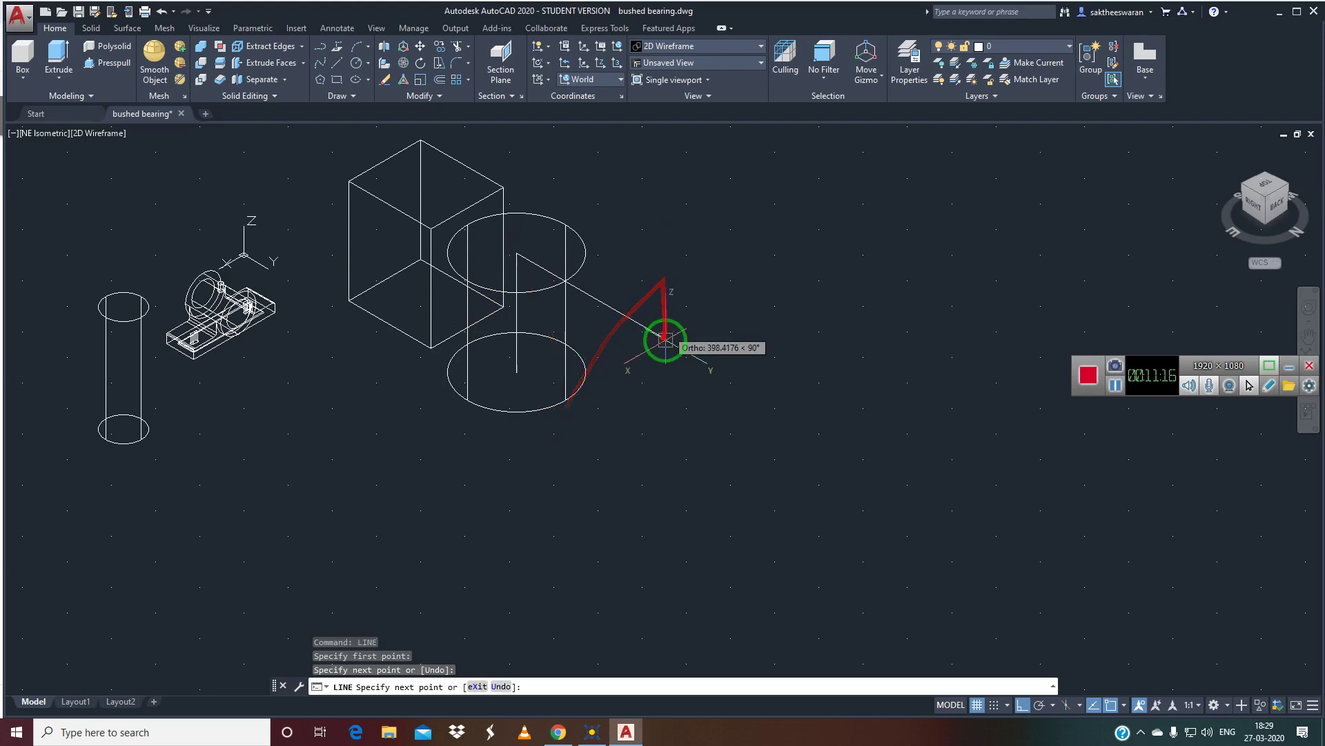
key("Escape")
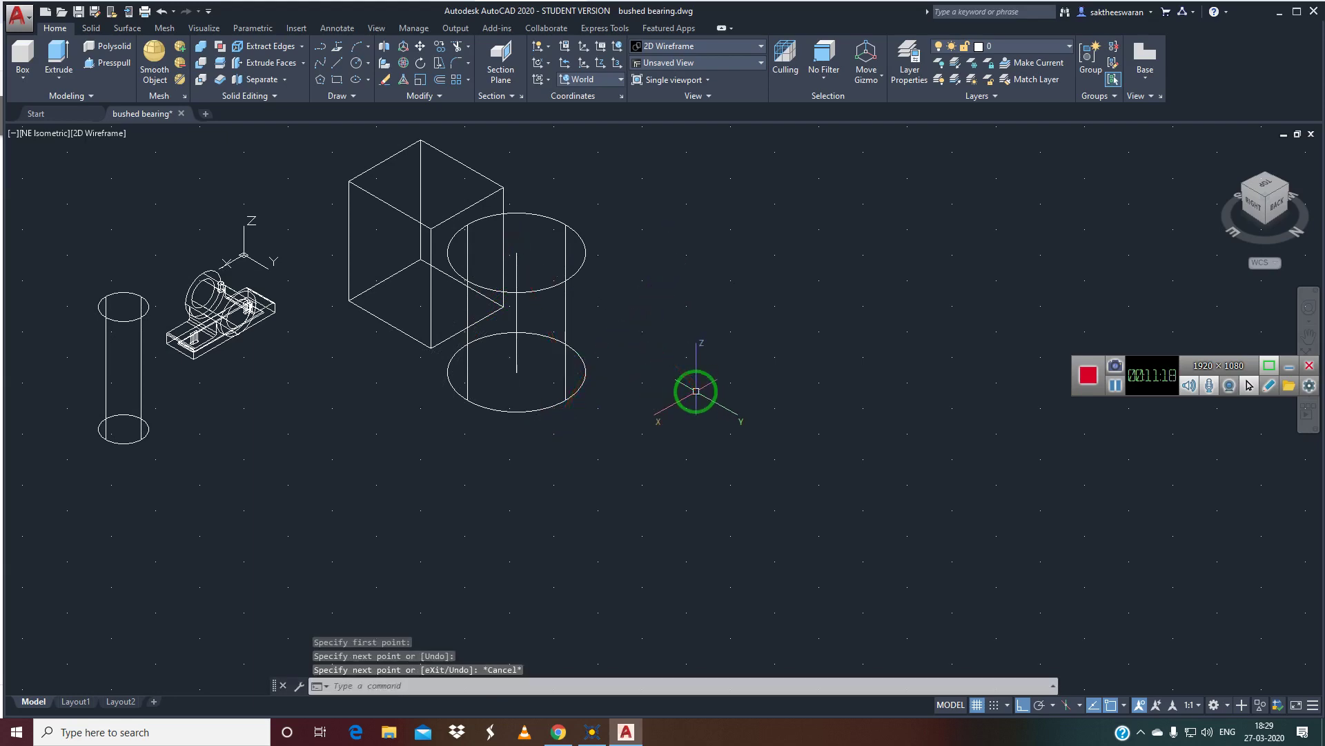
type("mm")
key("Escape")
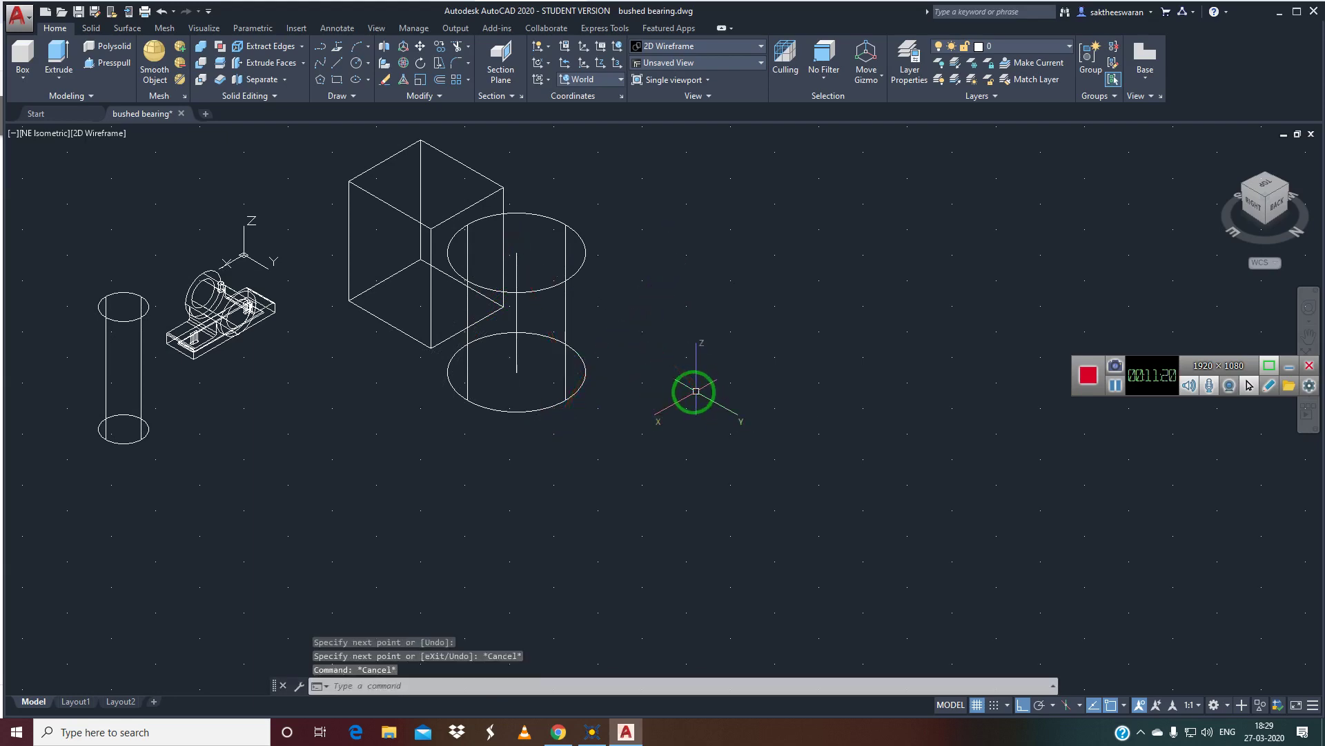
- Start another line and a cylinder move, abandoning both
left_click(338, 67)
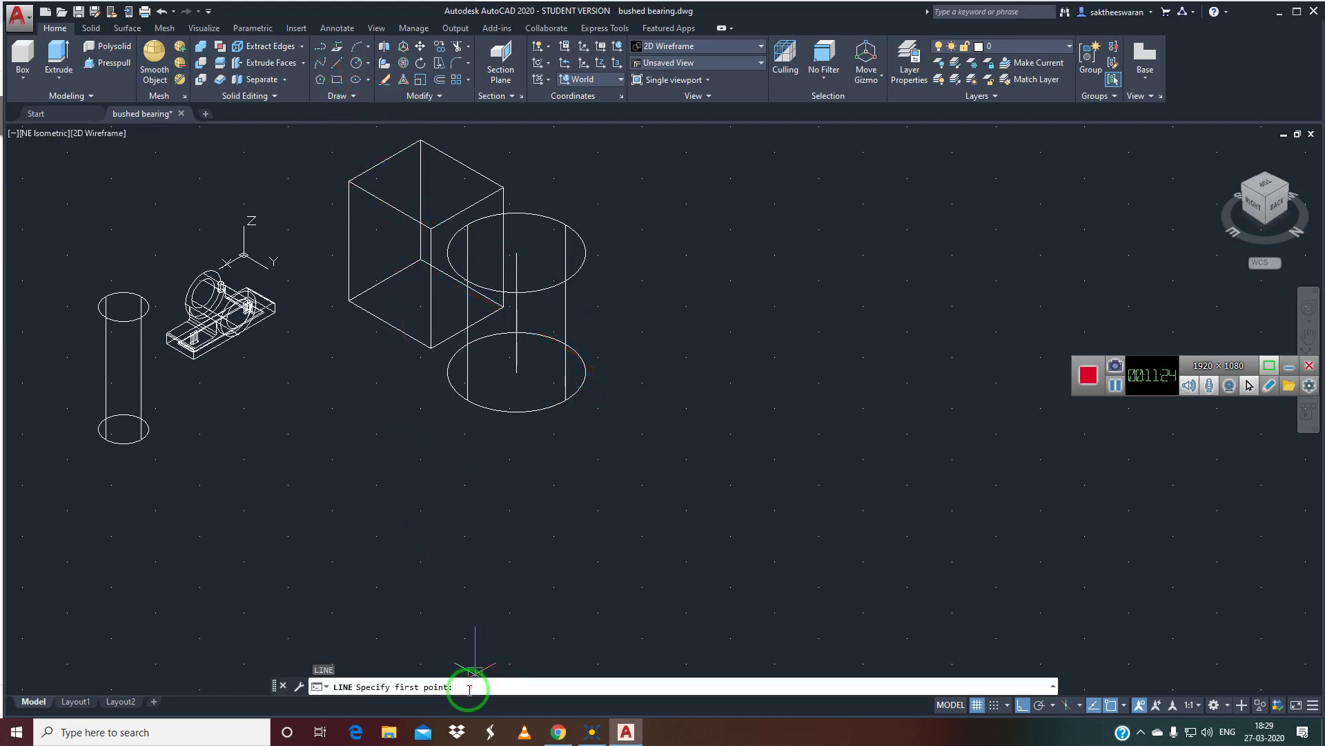
key("Return")
key("Escape")
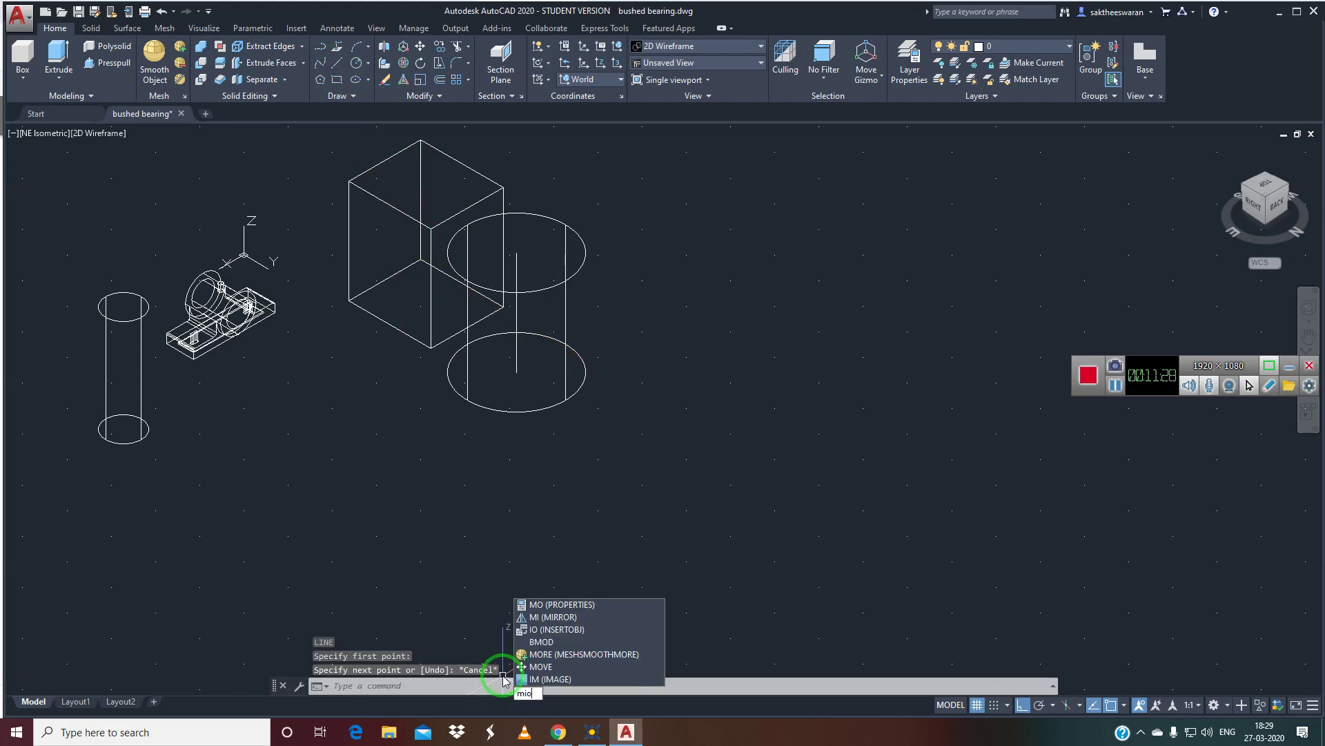
key("Escape")
type("ov")
key("Return")
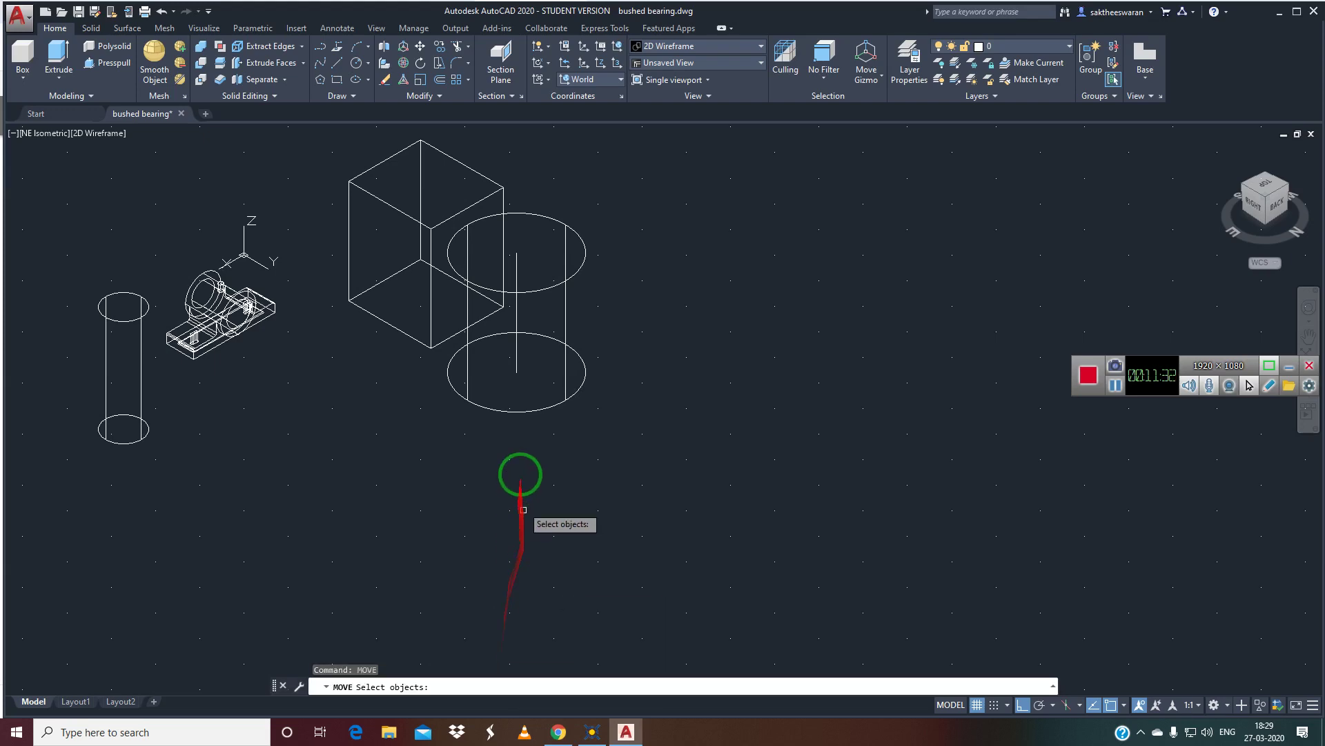
left_click(520, 413)
key("Return")
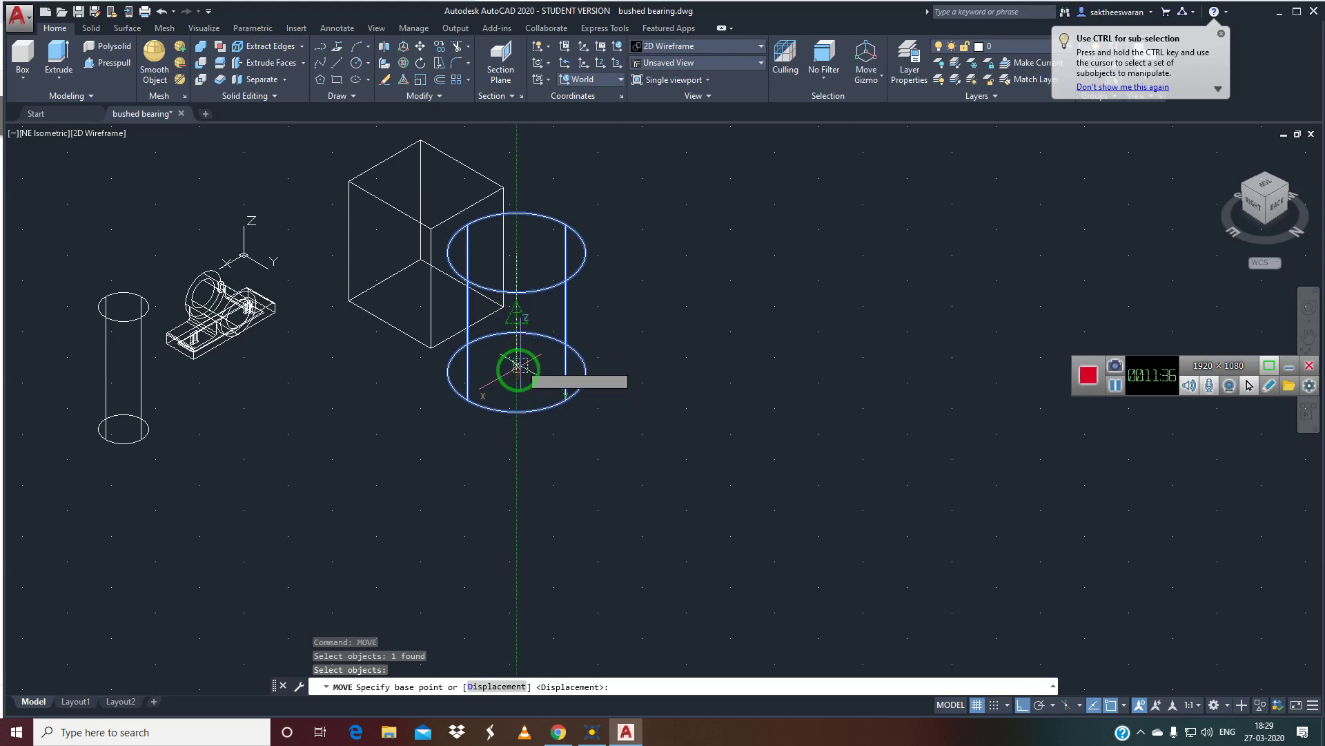
key("Escape")
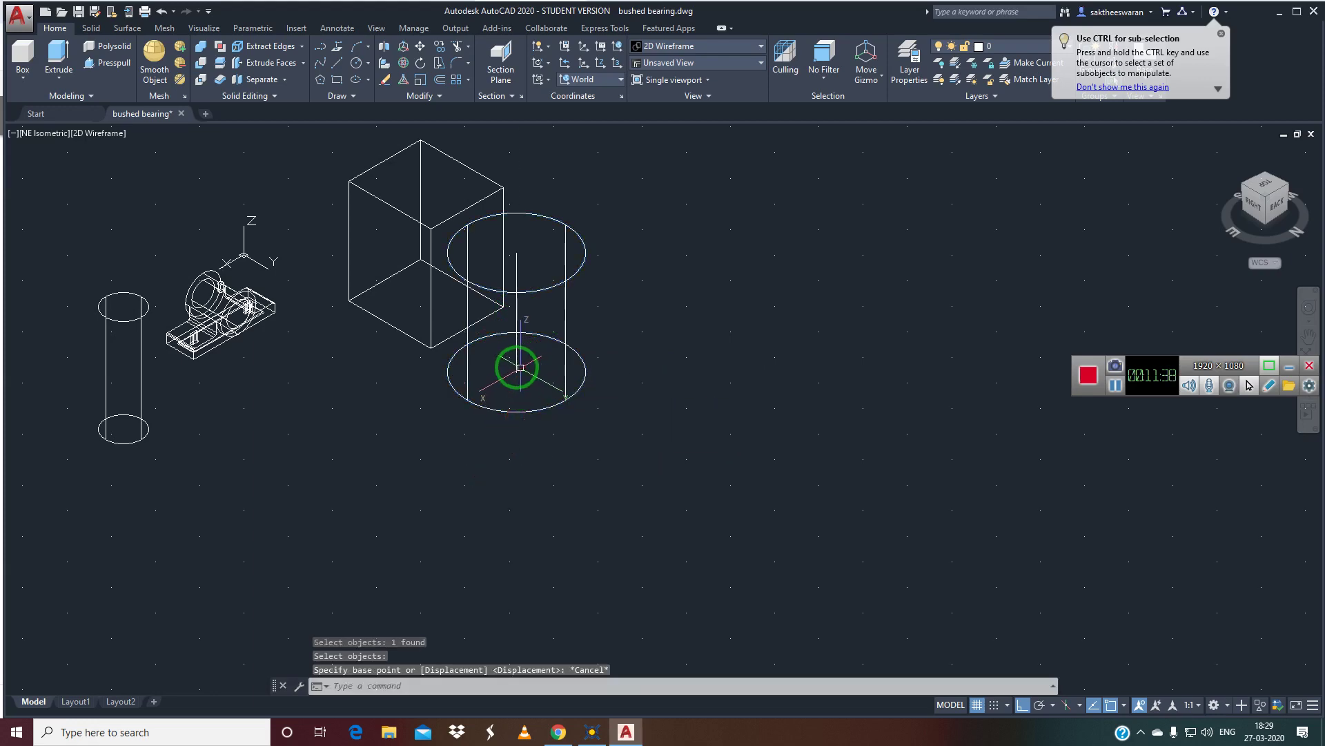
- Delete the axis line inside the cylinder
left_click(519, 373)
key("Delete")
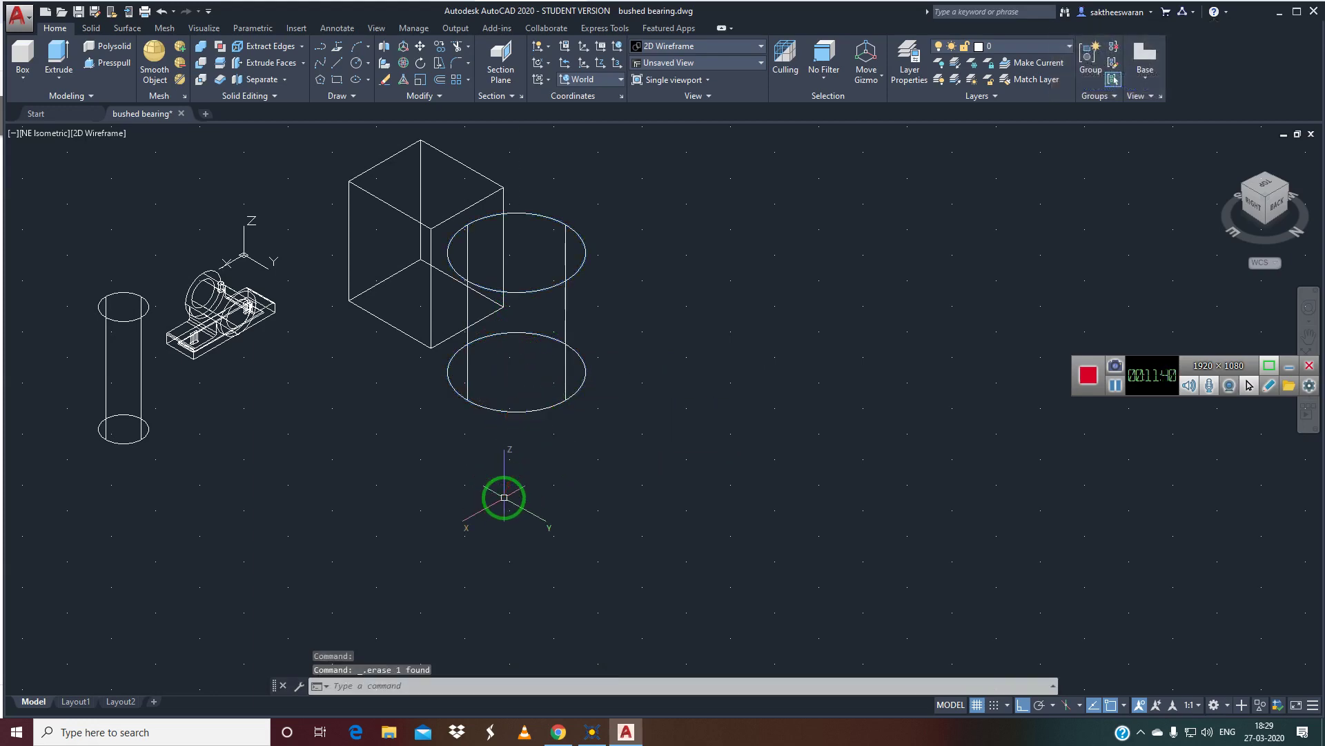
key("Return")
key("Escape")
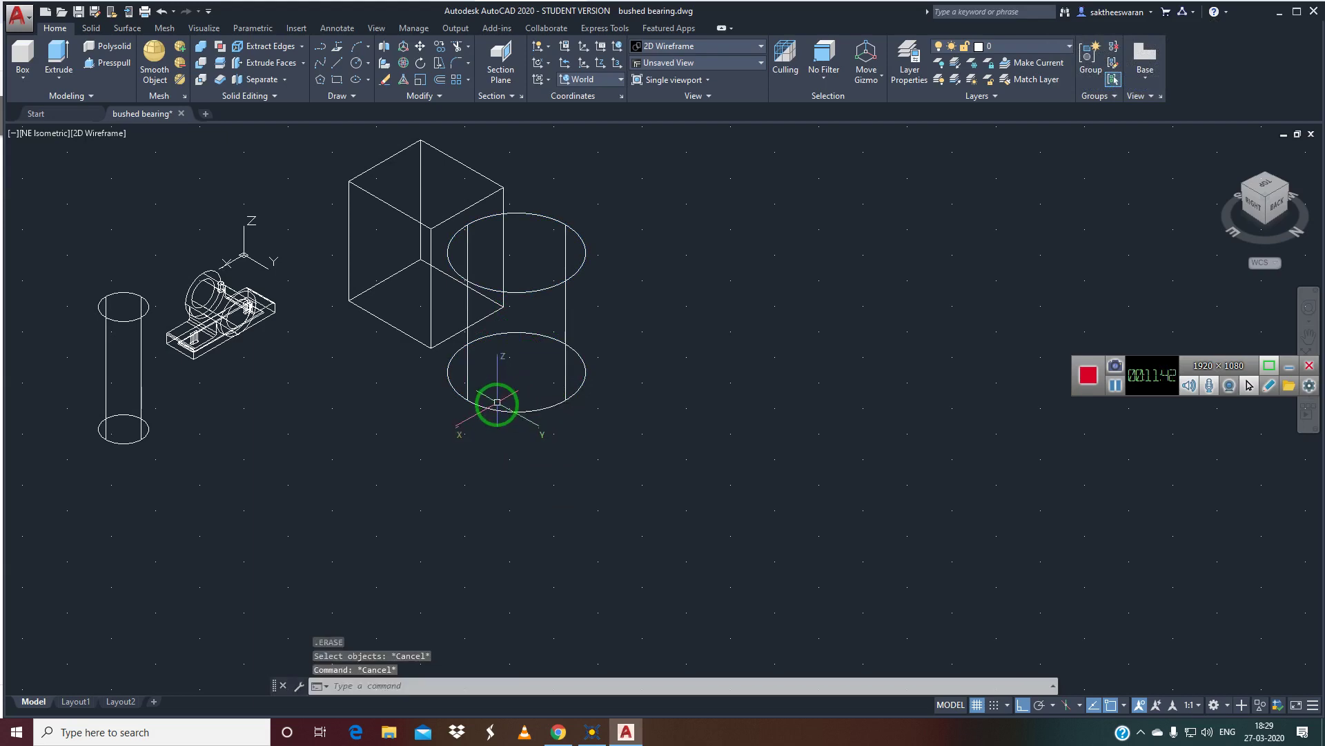
- Try moving the cylinder from its centre, then cancel the move
type("MOv")
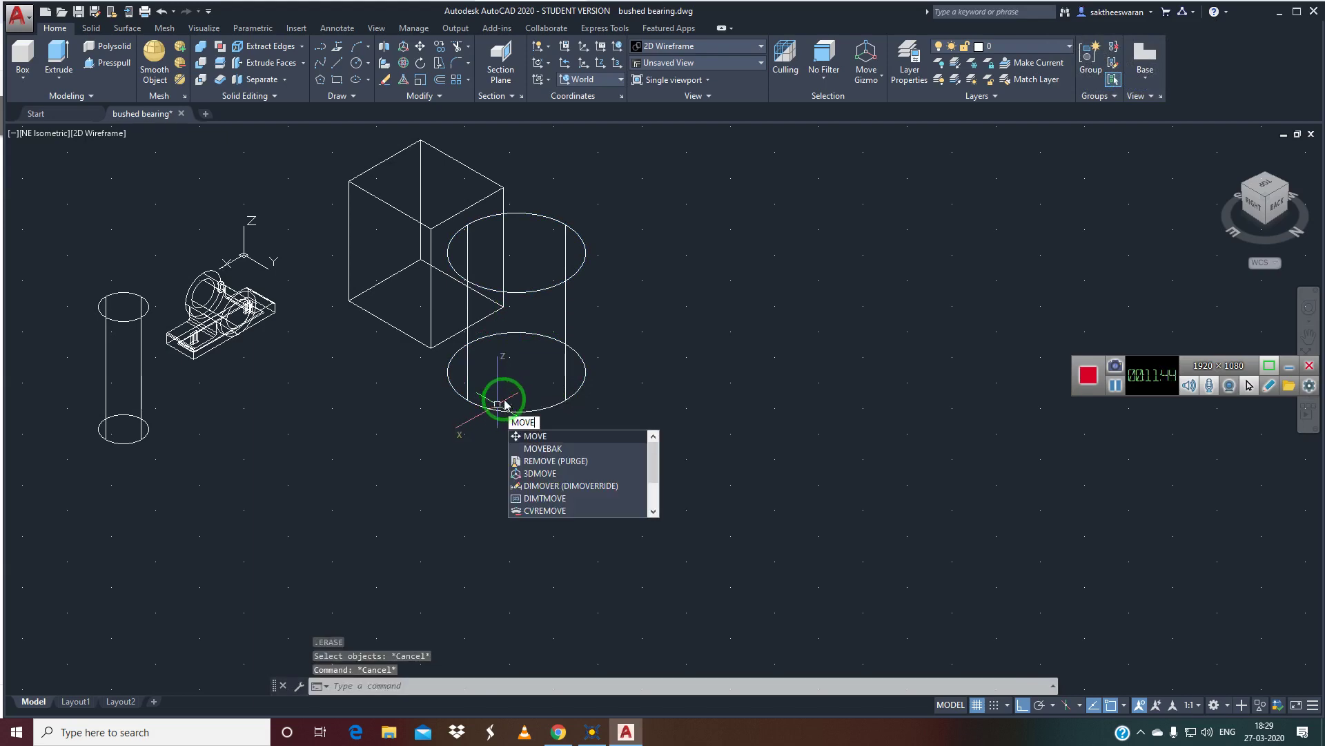
key("Return")
left_click(520, 410)
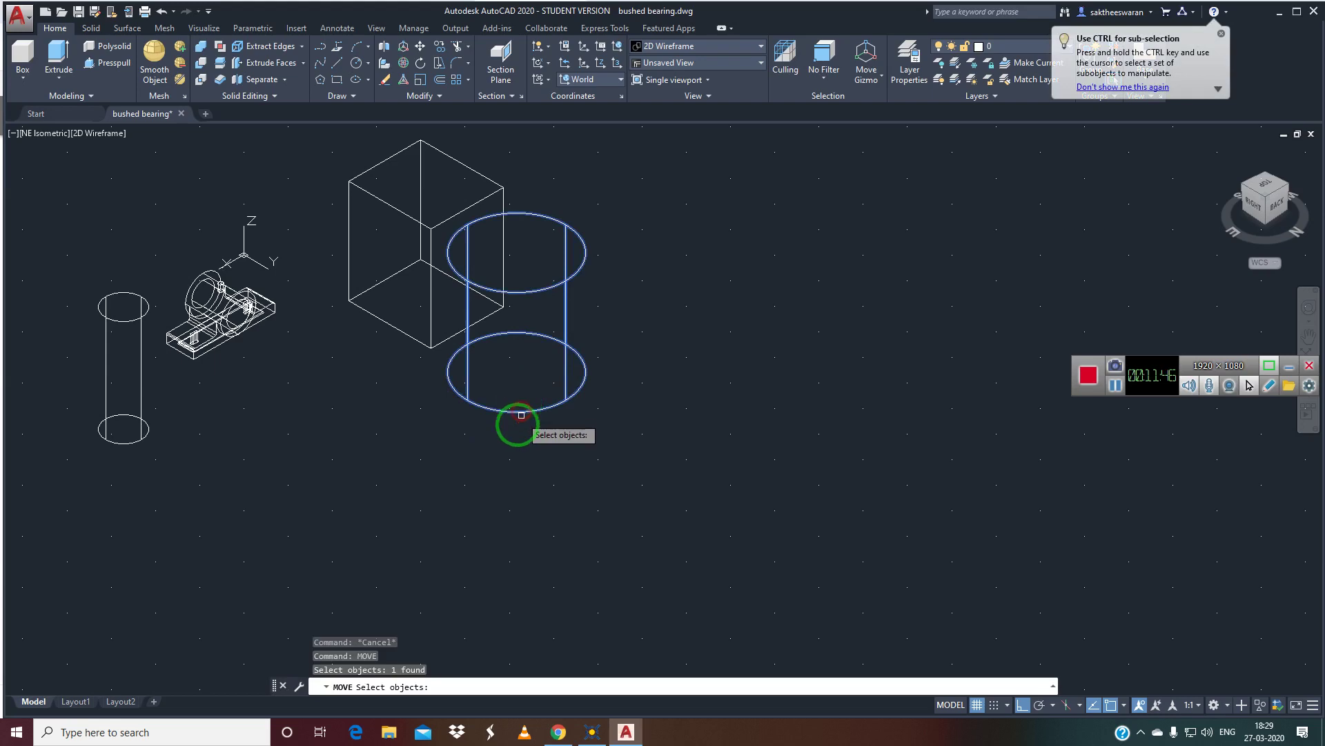
key("Return")
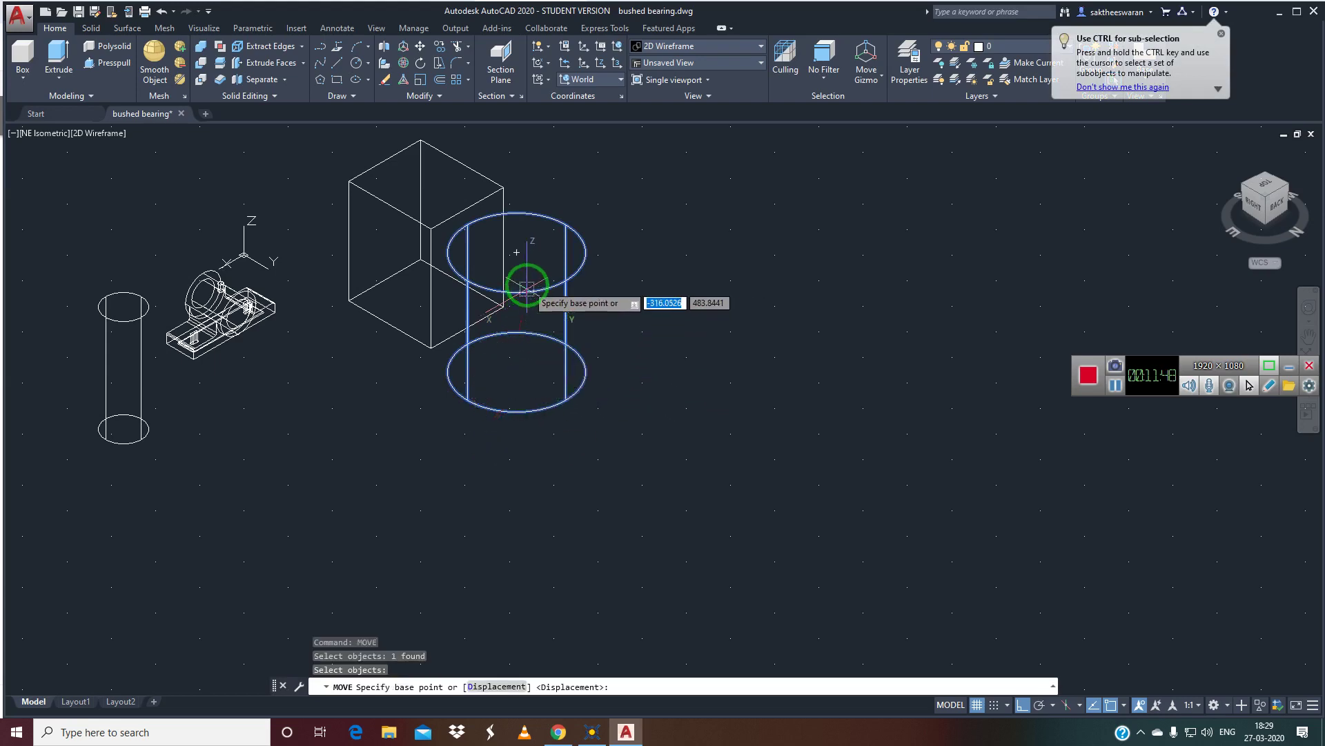
left_click(516, 373)
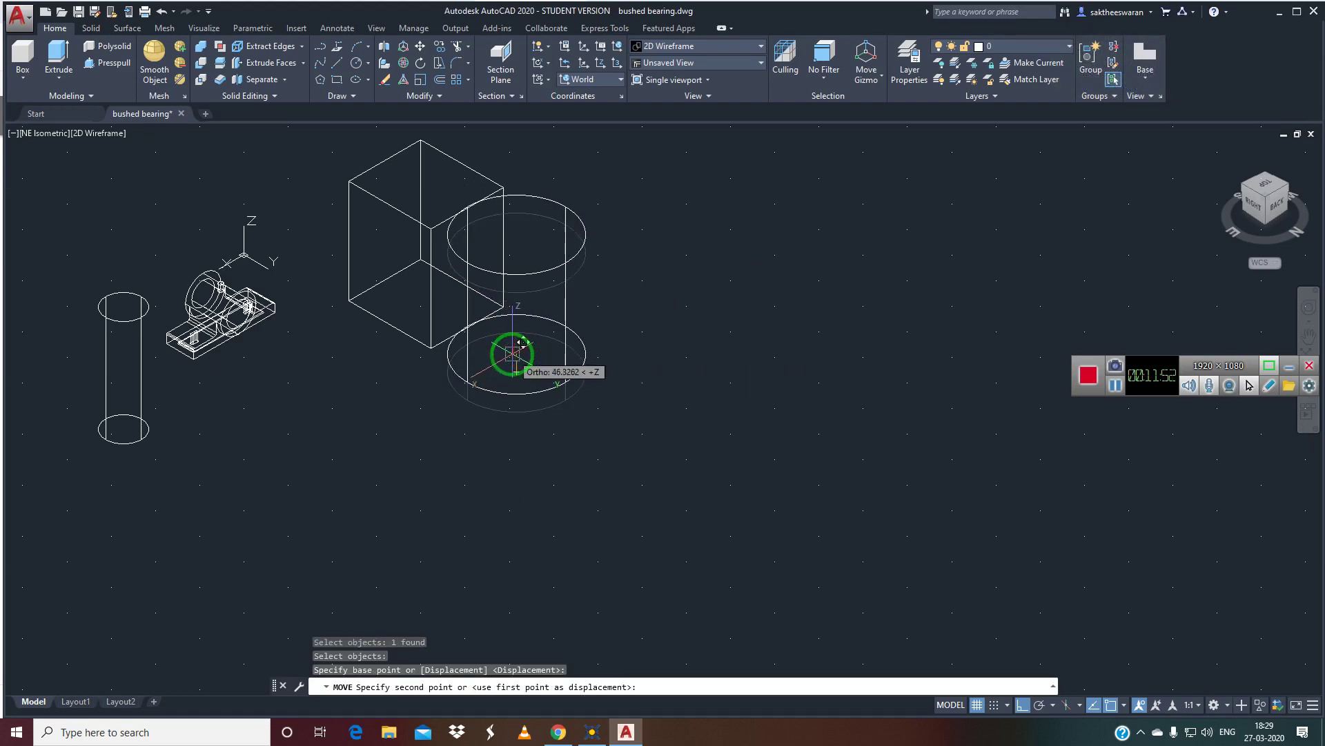
key("Escape")
- Move the box by its bottom corner up against the cylinder
key("Return")
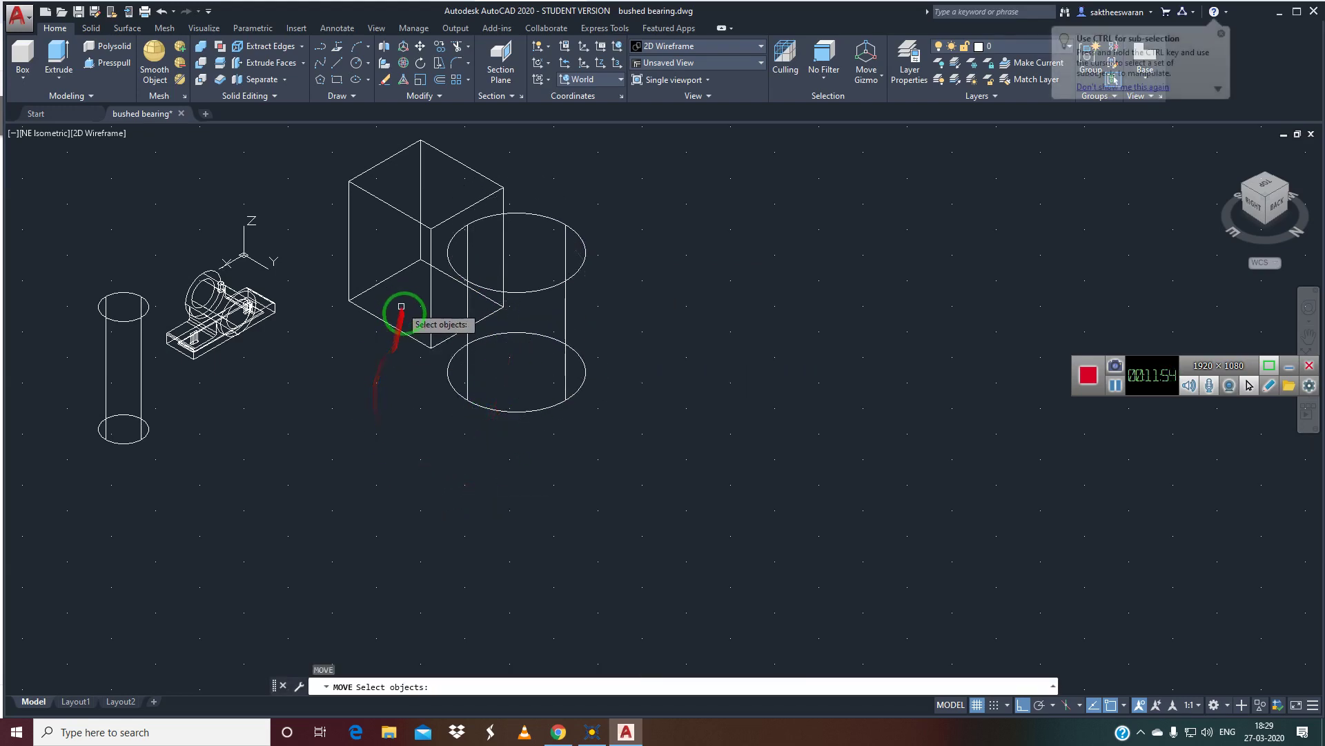
left_click(404, 329)
key("Return")
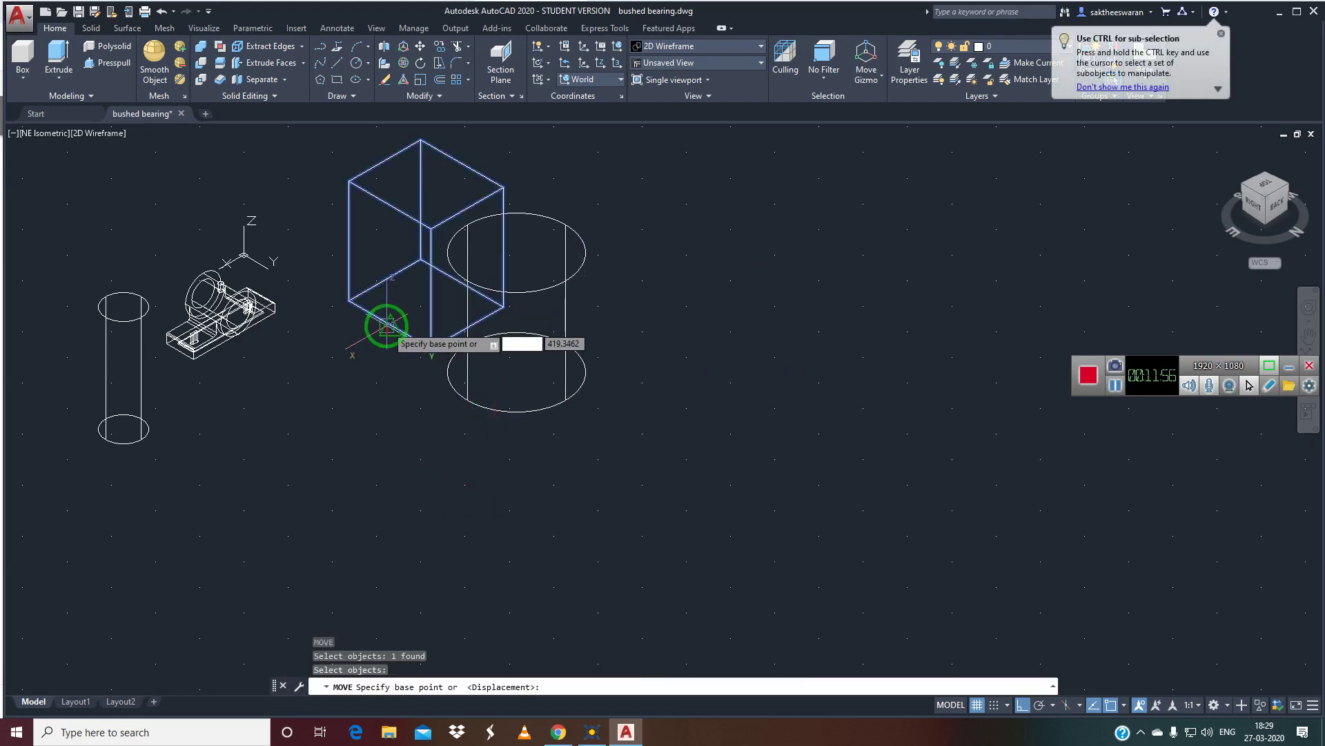
left_click(390, 324)
left_click(379, 332)
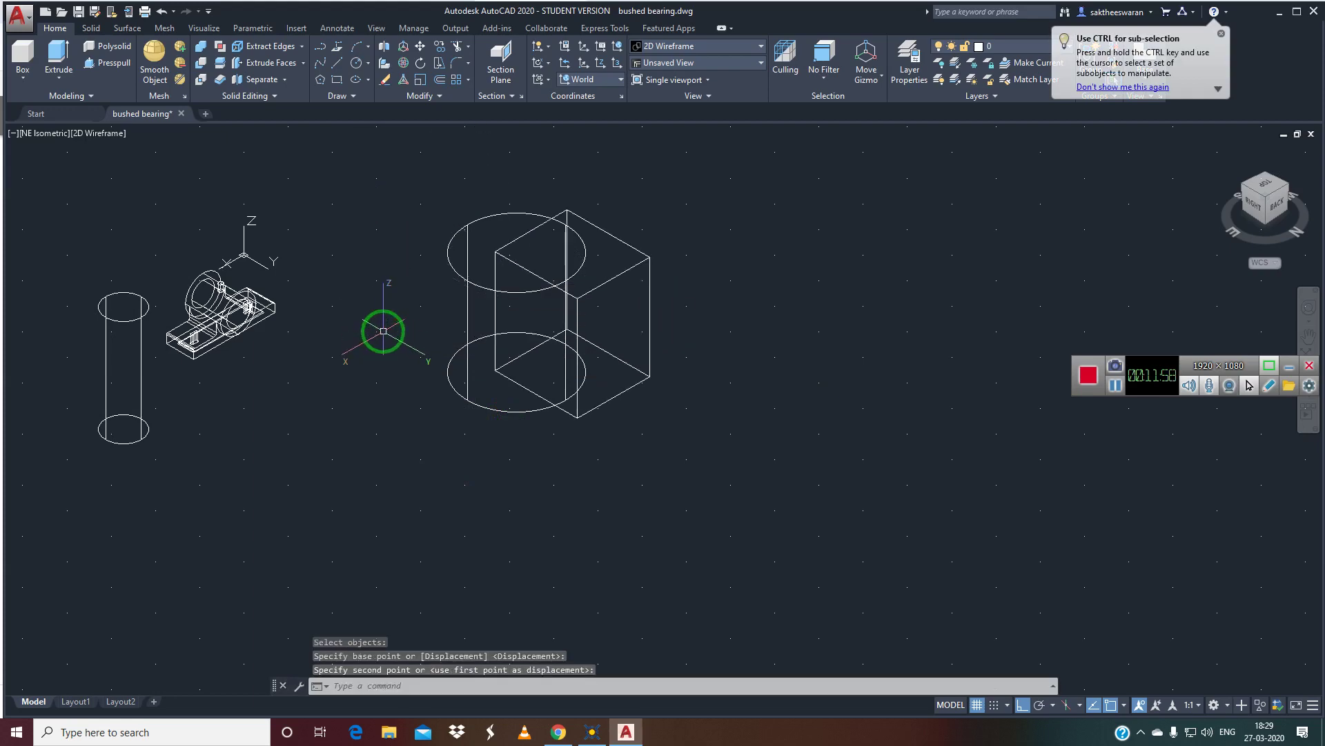
- Move the box by its corner to stand right of the cylinder
type("m")
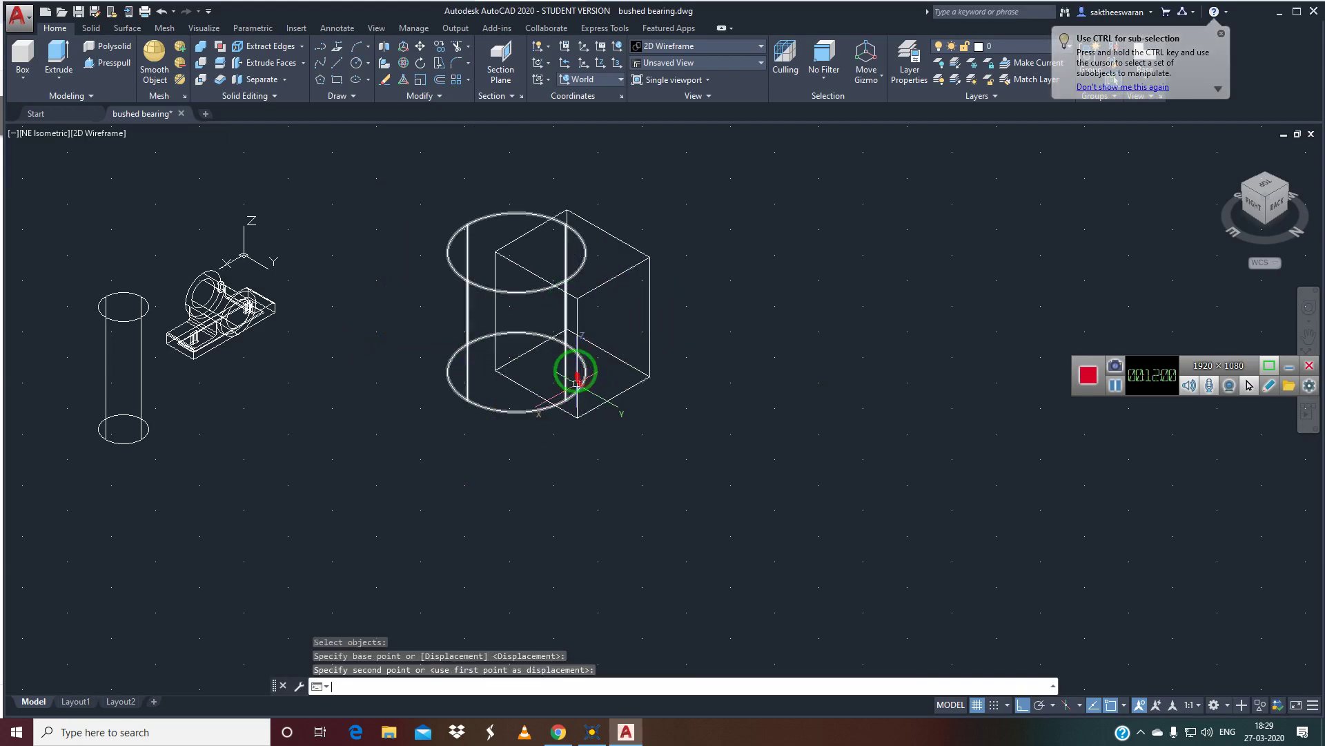
key("Return")
left_click(578, 302)
key("Return")
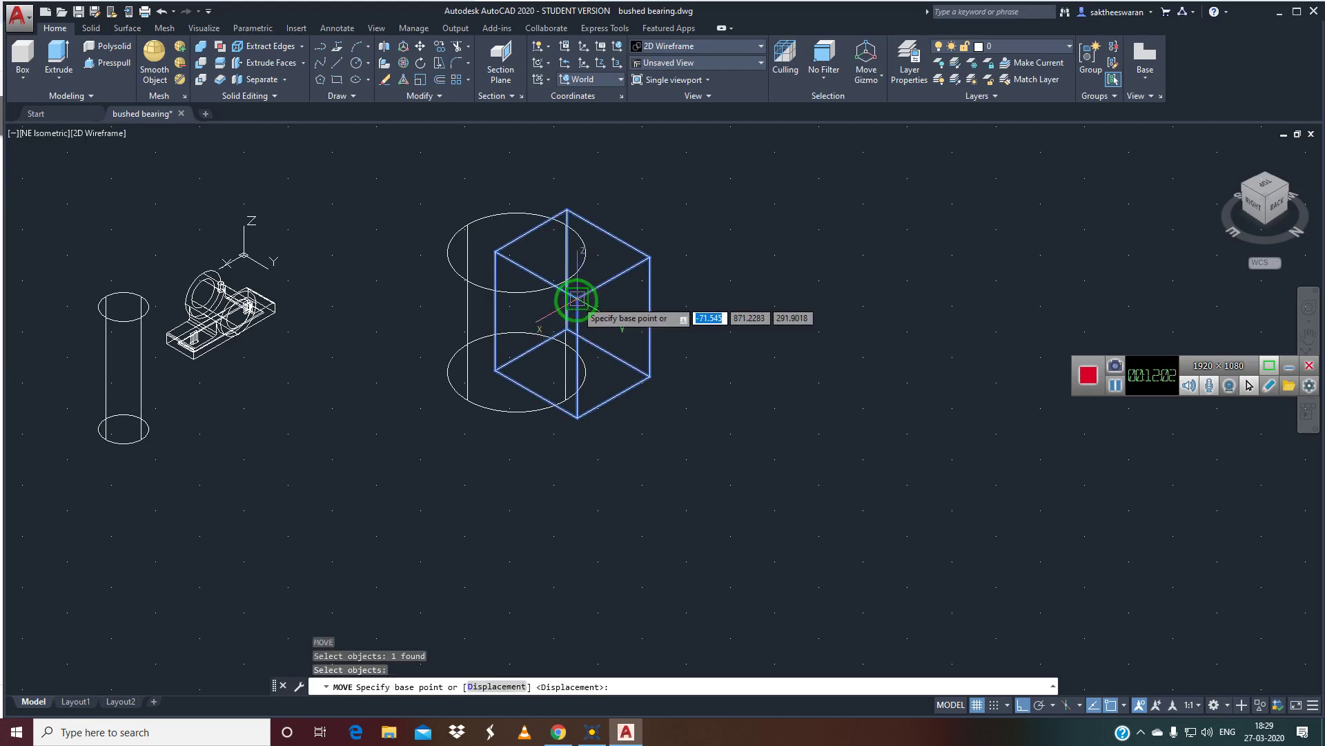
left_click(578, 303)
left_click(821, 349)
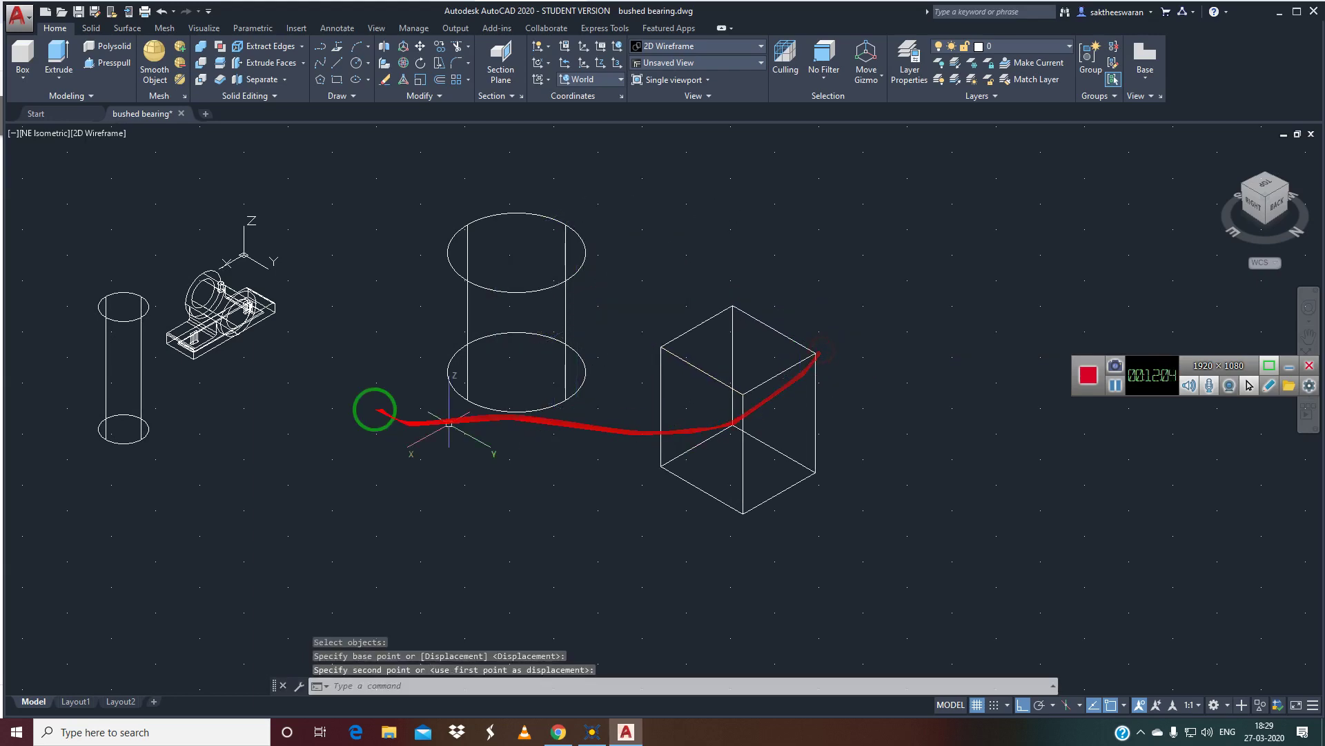
scroll(230, 260, "up", 5)
scroll(266, 370, "up", 3)
middle_click_drag(266, 369, 445, 384)
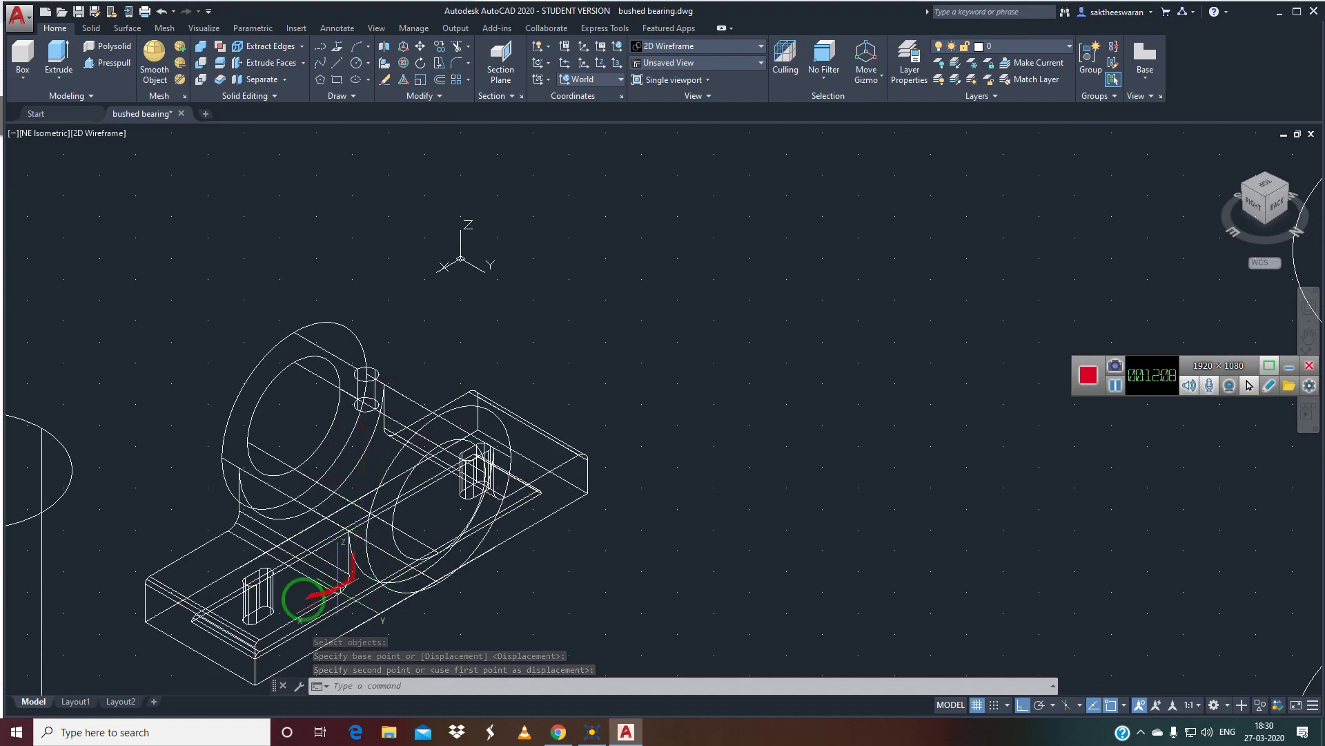
scroll(250, 586, "up", 4)
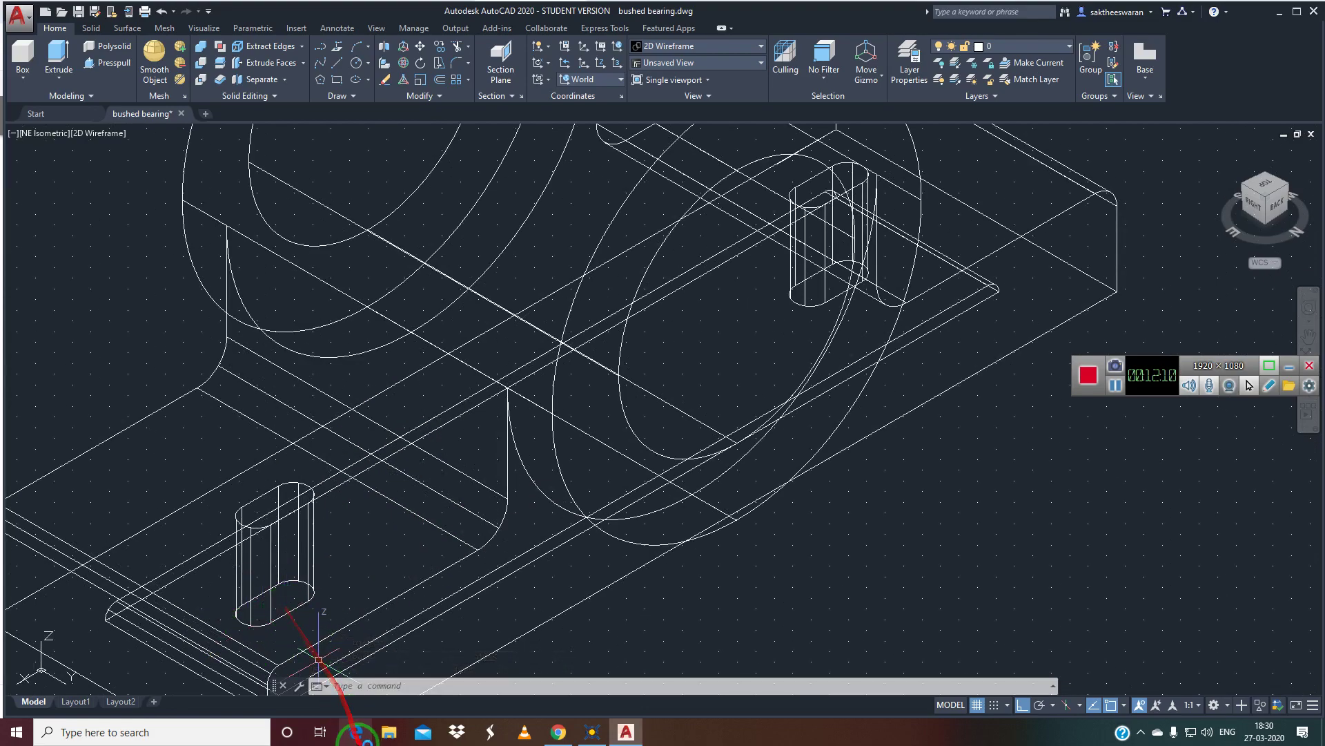
type("m")
key("Return")
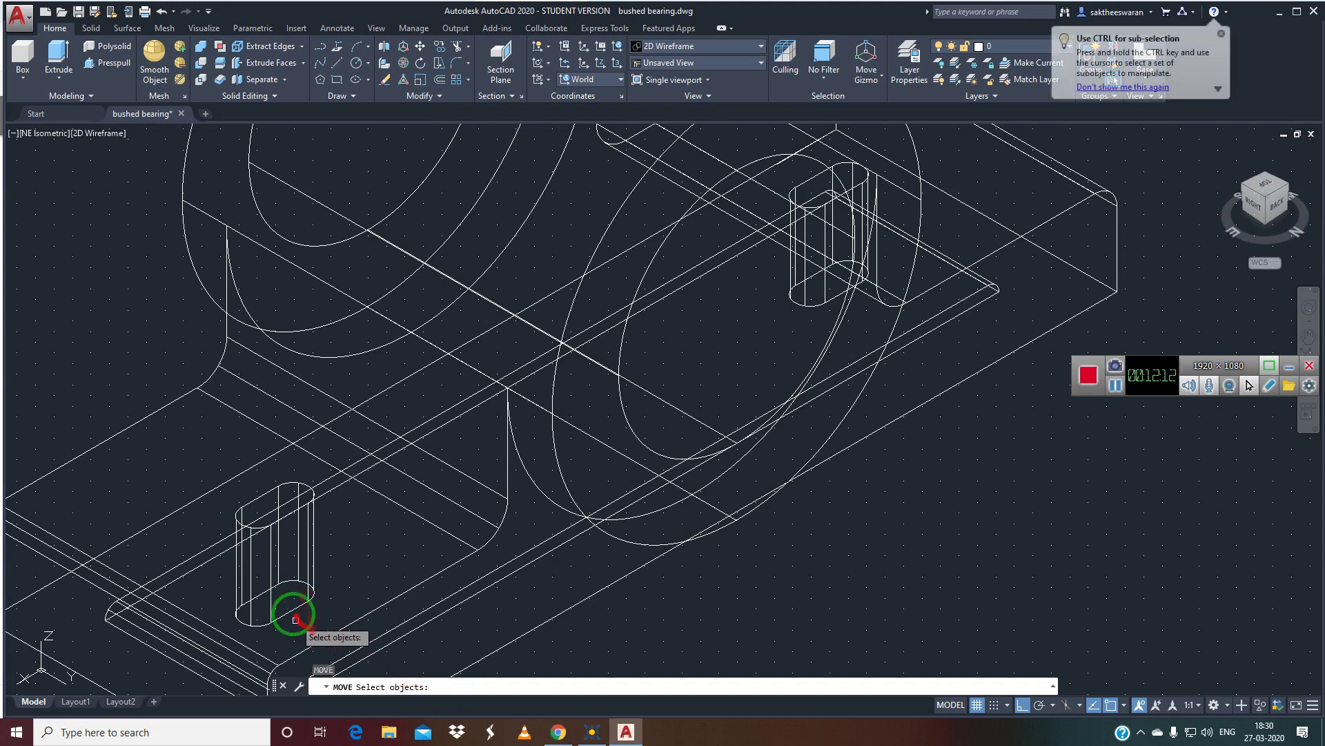
left_click(328, 637)
key("Return")
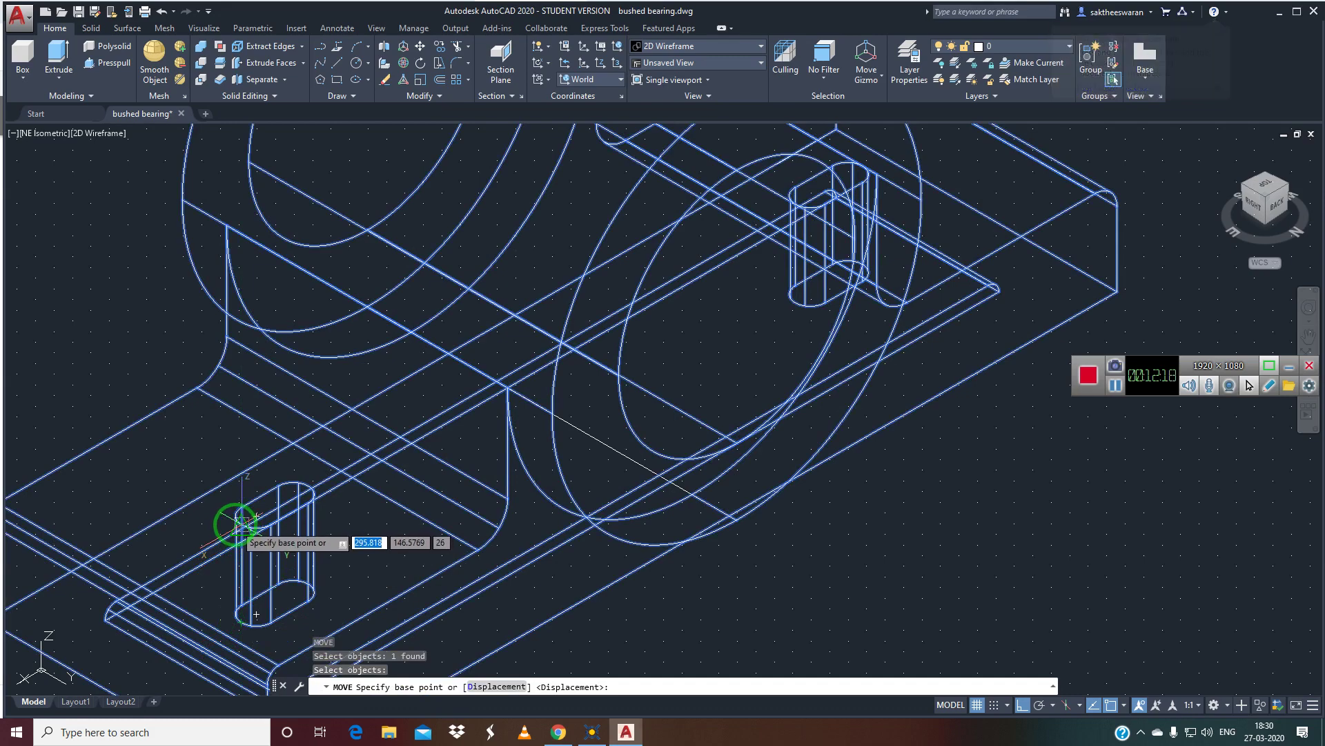
scroll(238, 526, "up", 4)
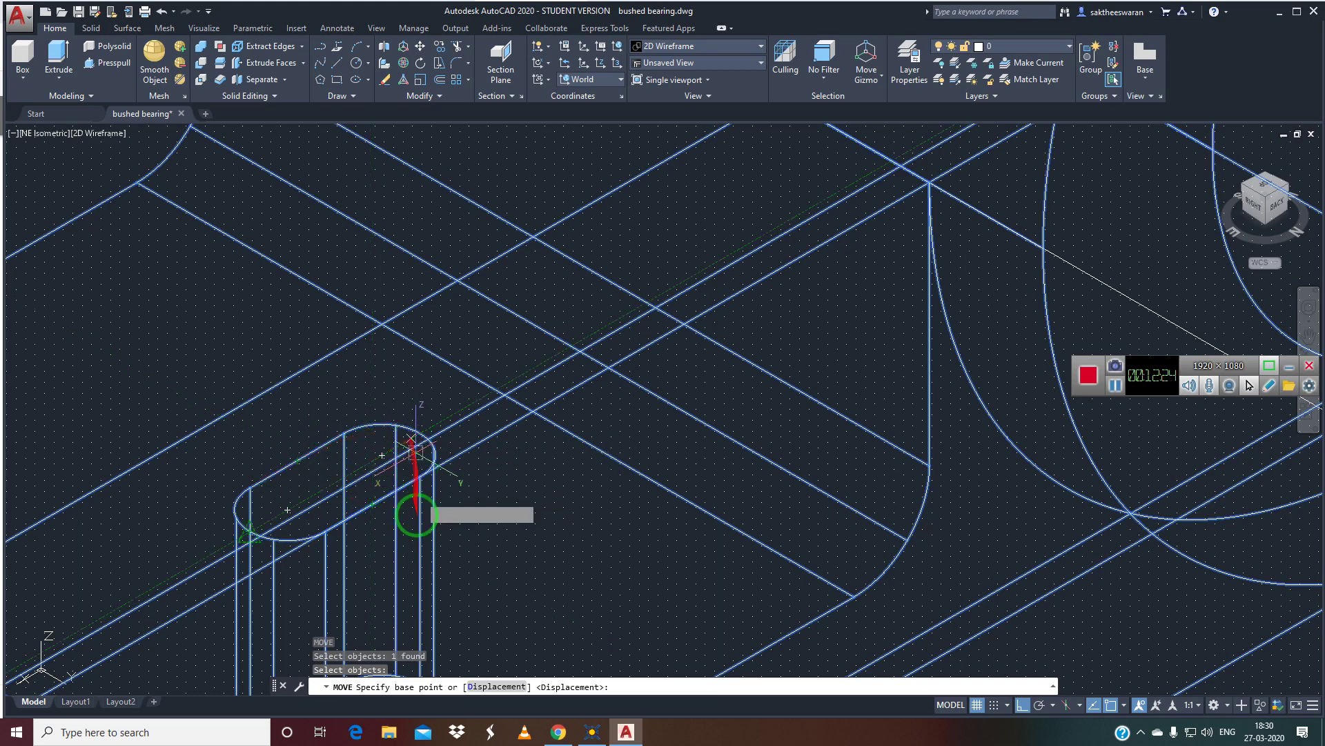
key("Escape")
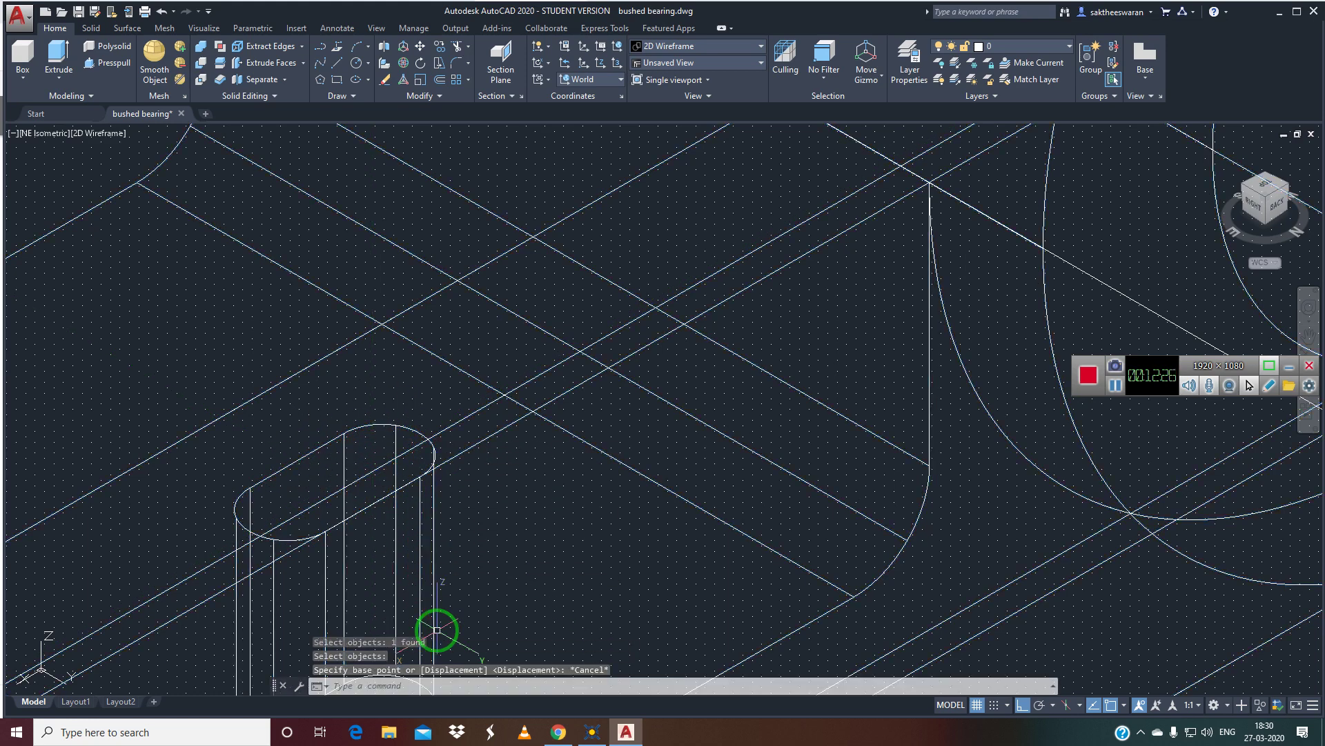
- Review the object snap and snap and grid settings in Drafting Settings, then close them
type("sn")
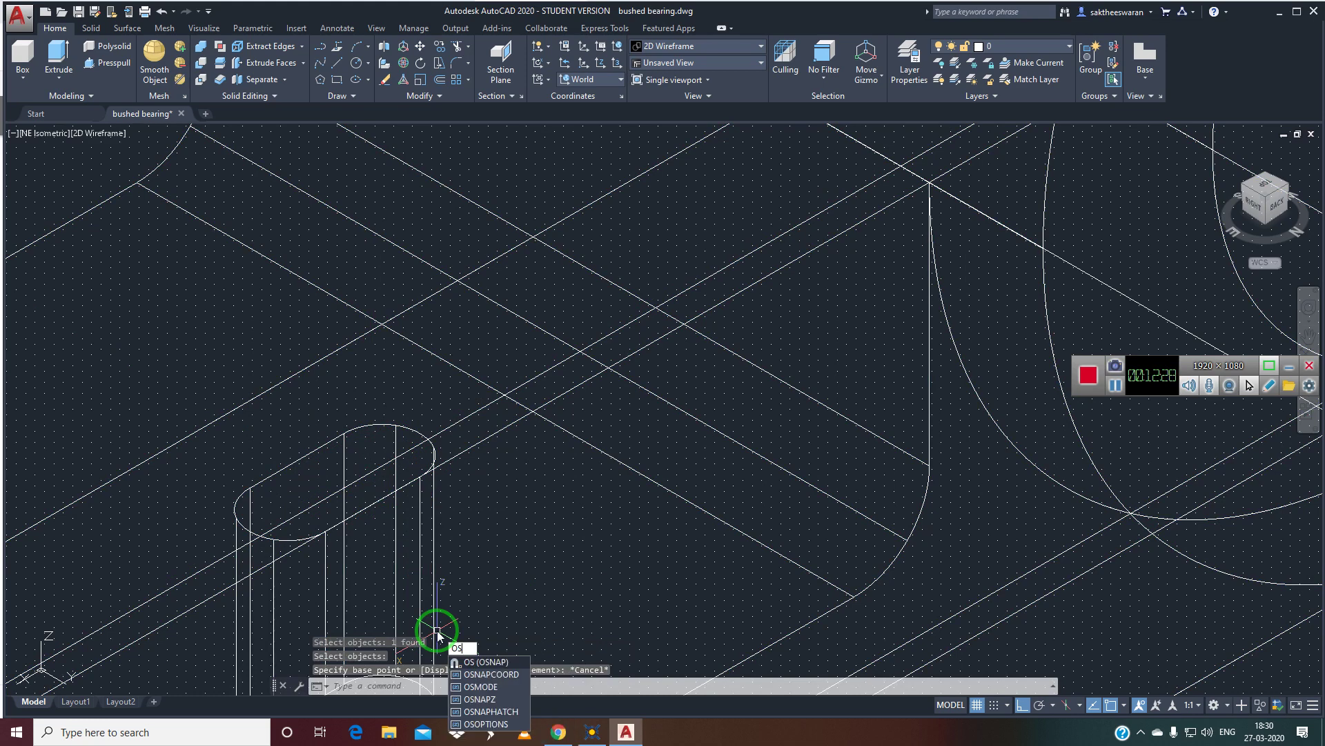
type("p")
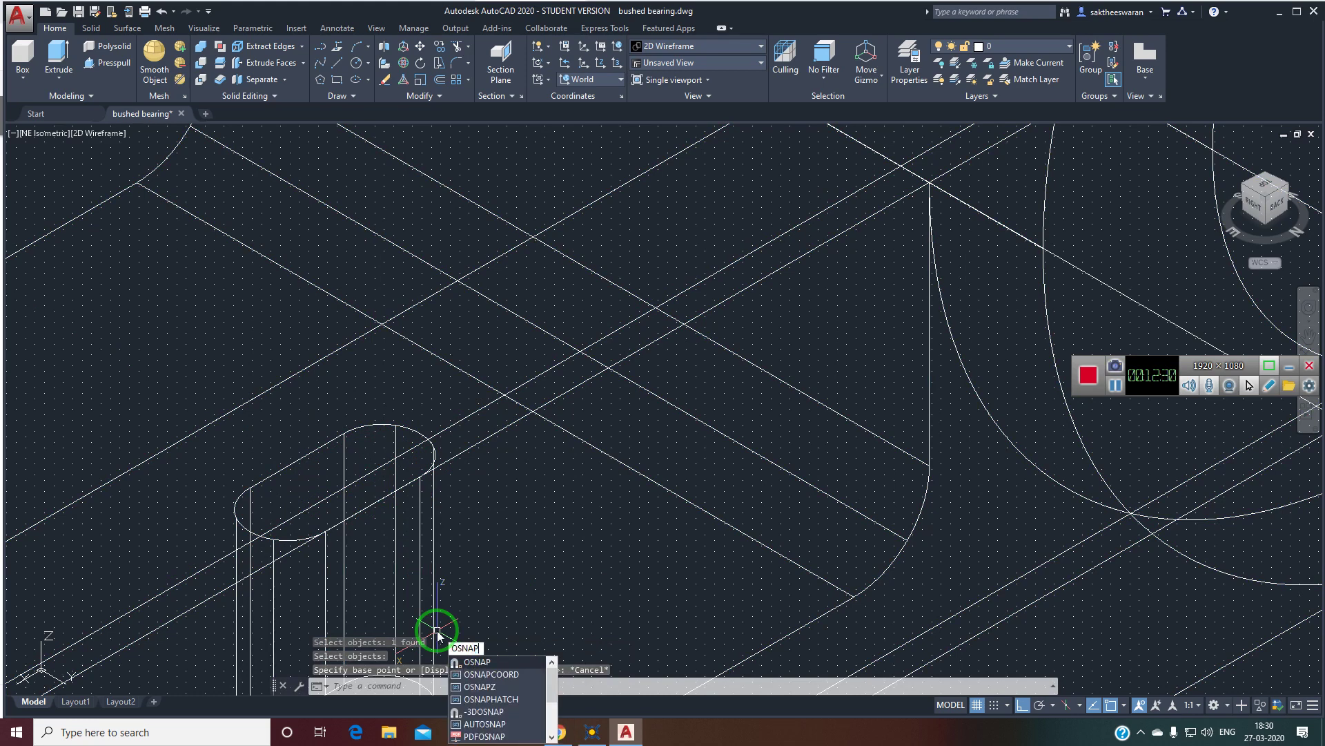
key("Return")
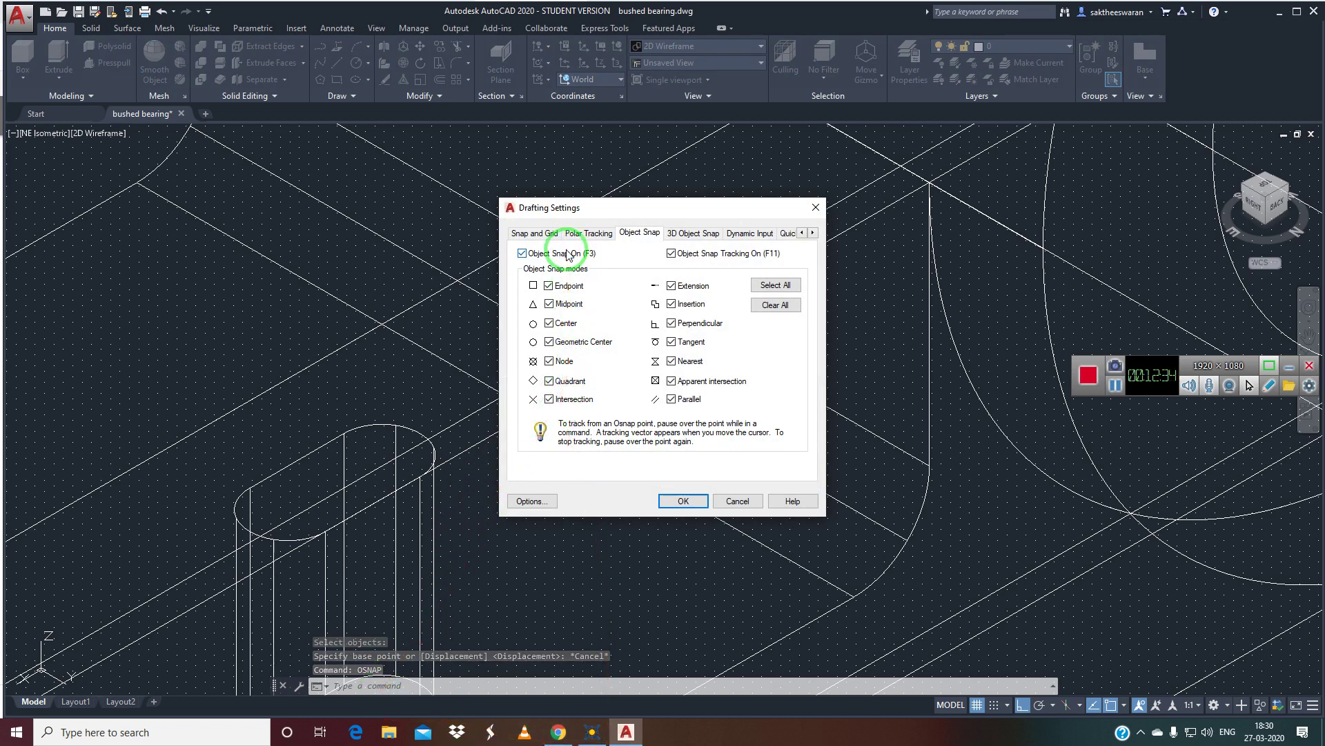
left_click(543, 234)
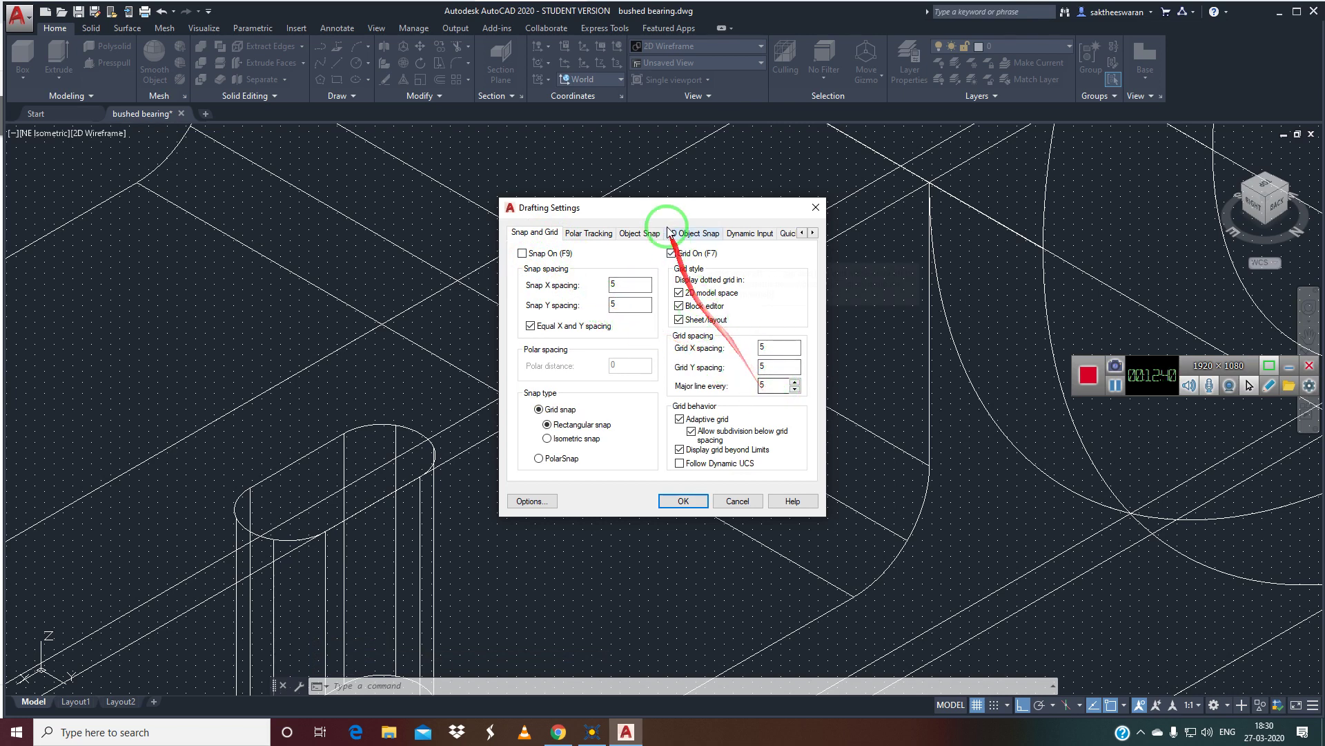
left_click(685, 501)
- Set OSNAPCOORD to 2 and show the recent commands list
left_click(611, 688)
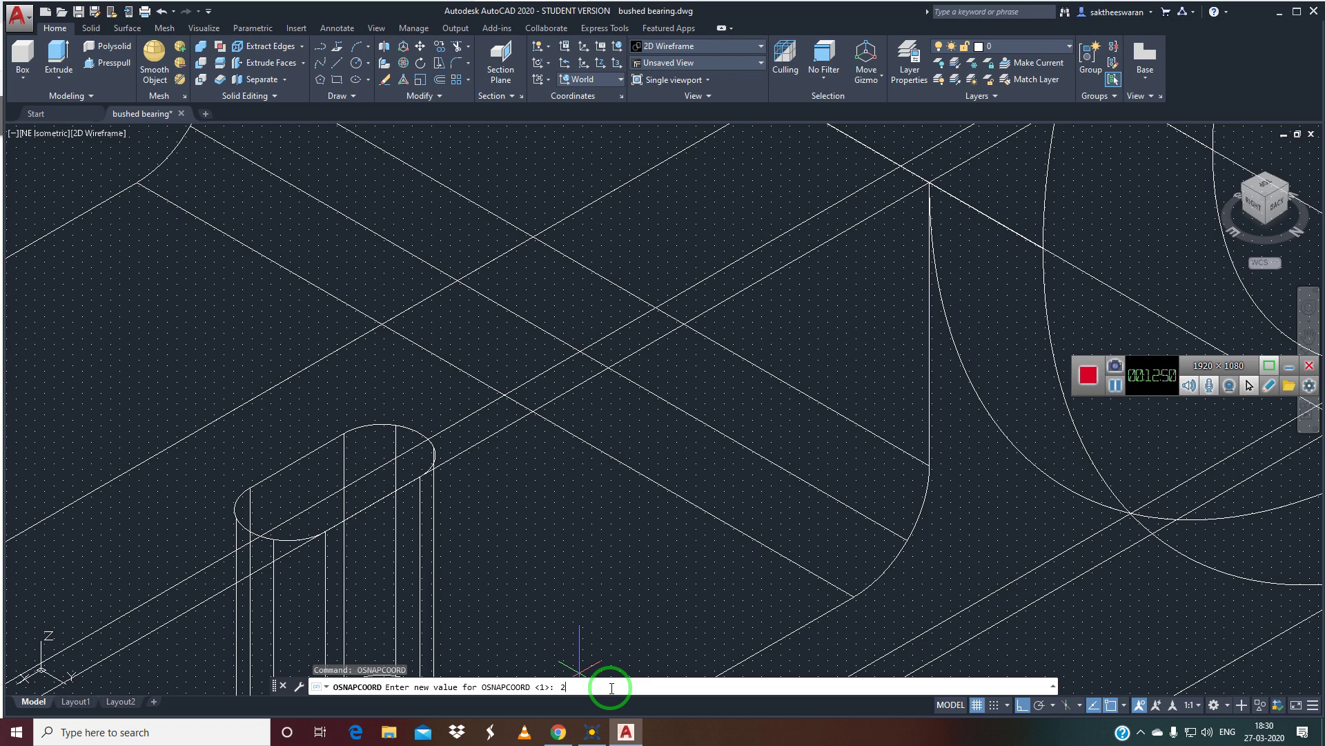
key("Return")
left_click(324, 688)
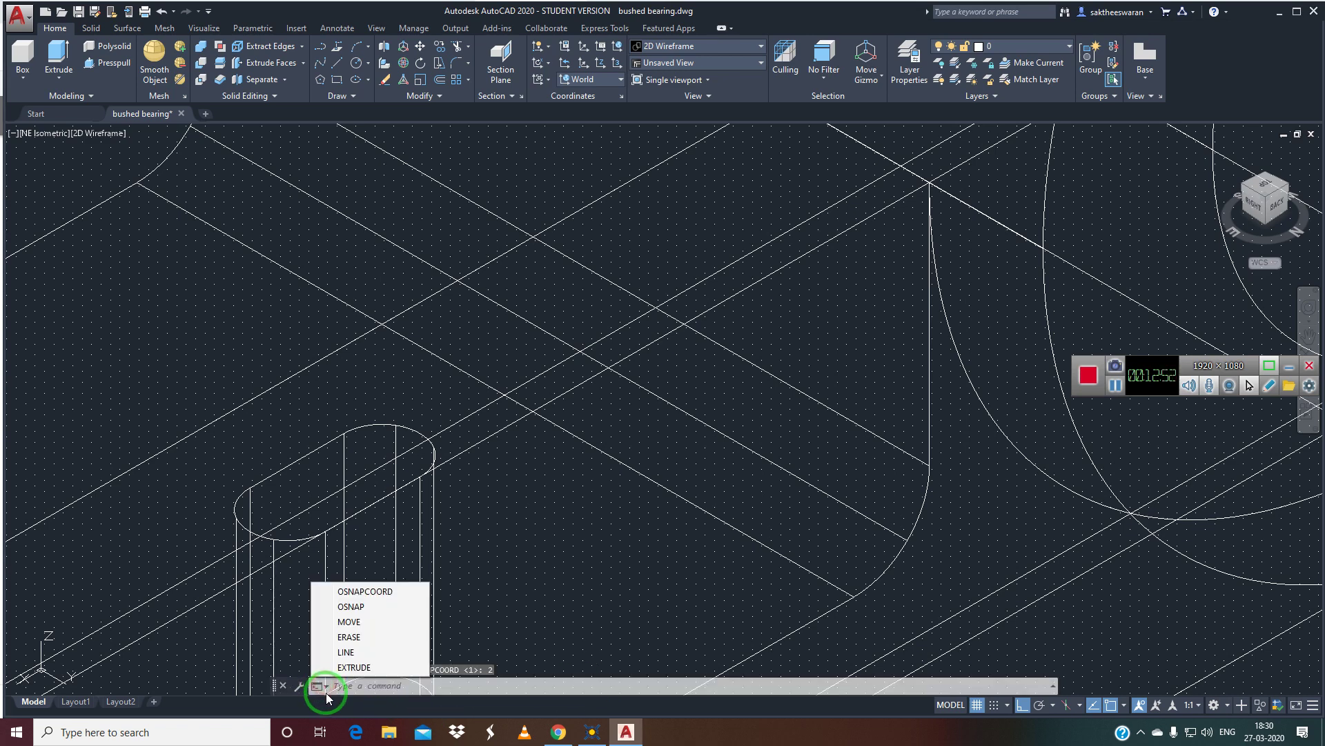
- Rerun EXTRUDE from the recent commands and select the solid box
left_click(359, 667)
scroll(459, 590, "down", 5)
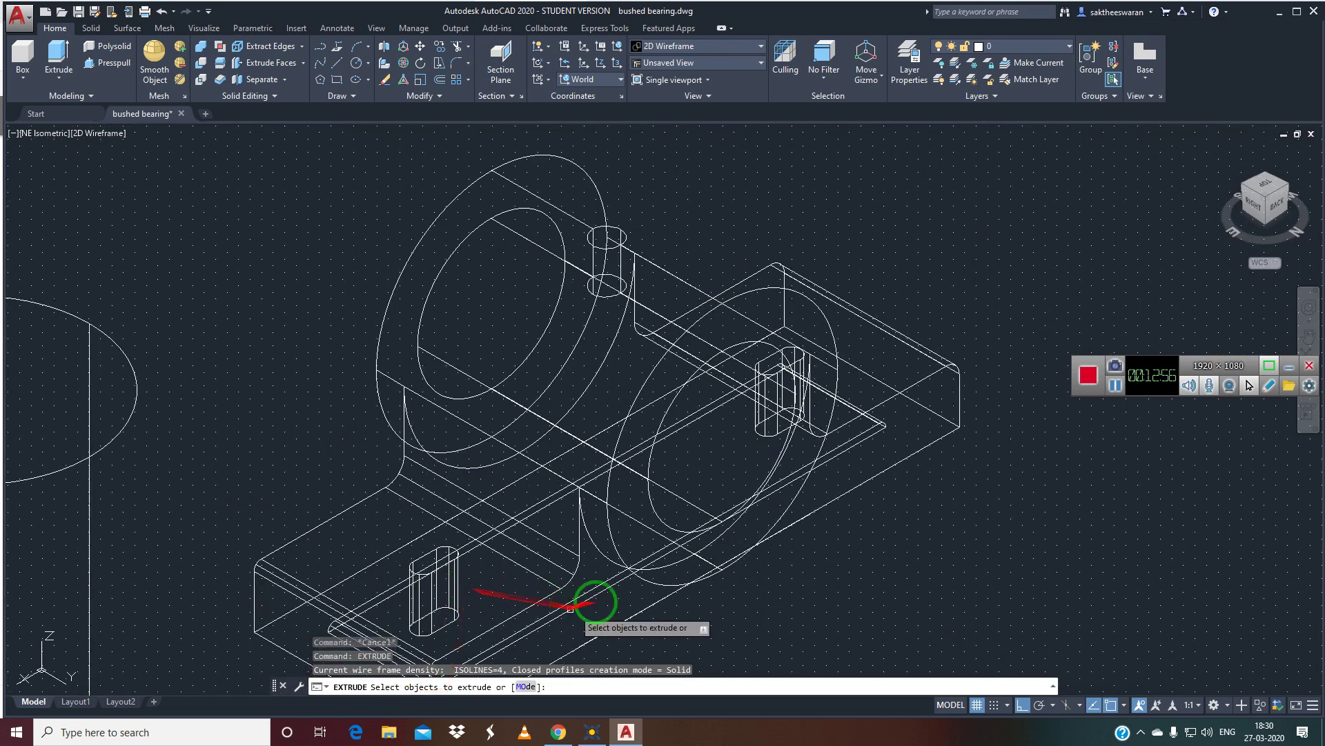
scroll(204, 466, "down", 3)
scroll(295, 465, "down", 3)
scroll(563, 435, "down", 2)
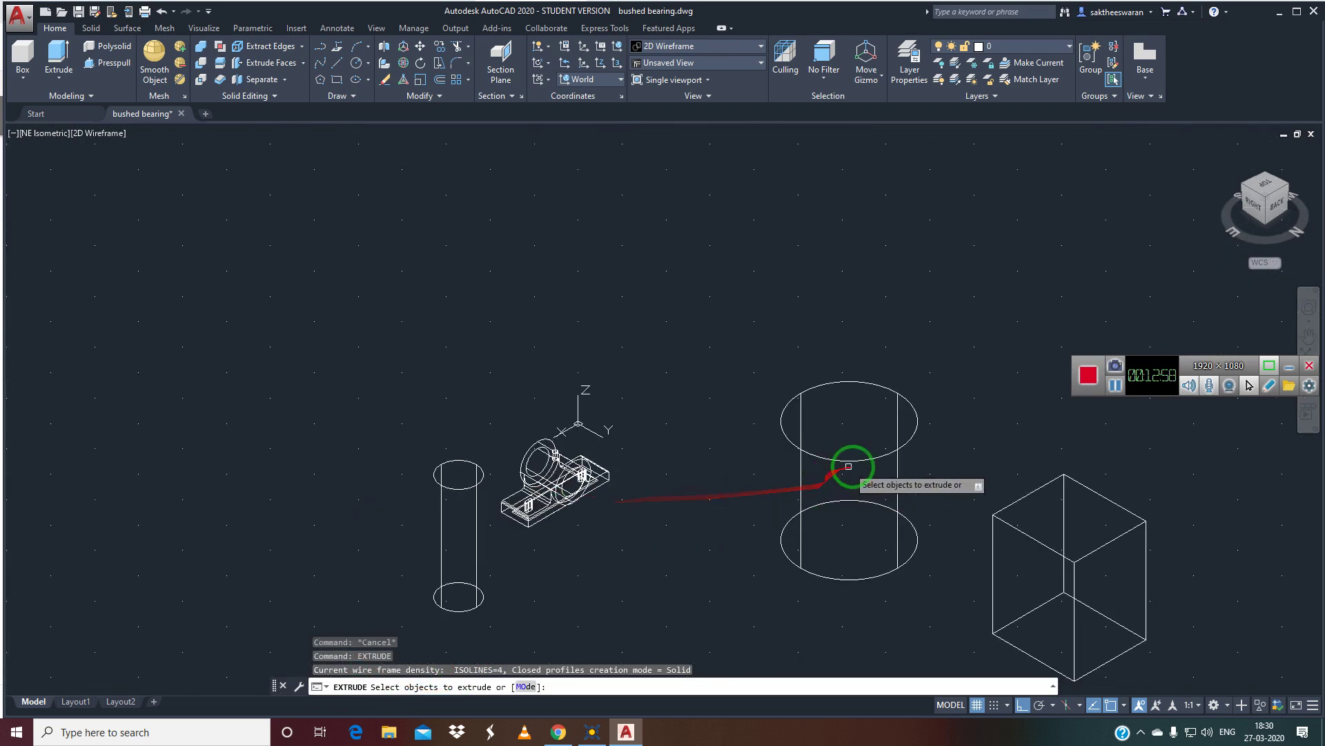
left_click(1003, 520)
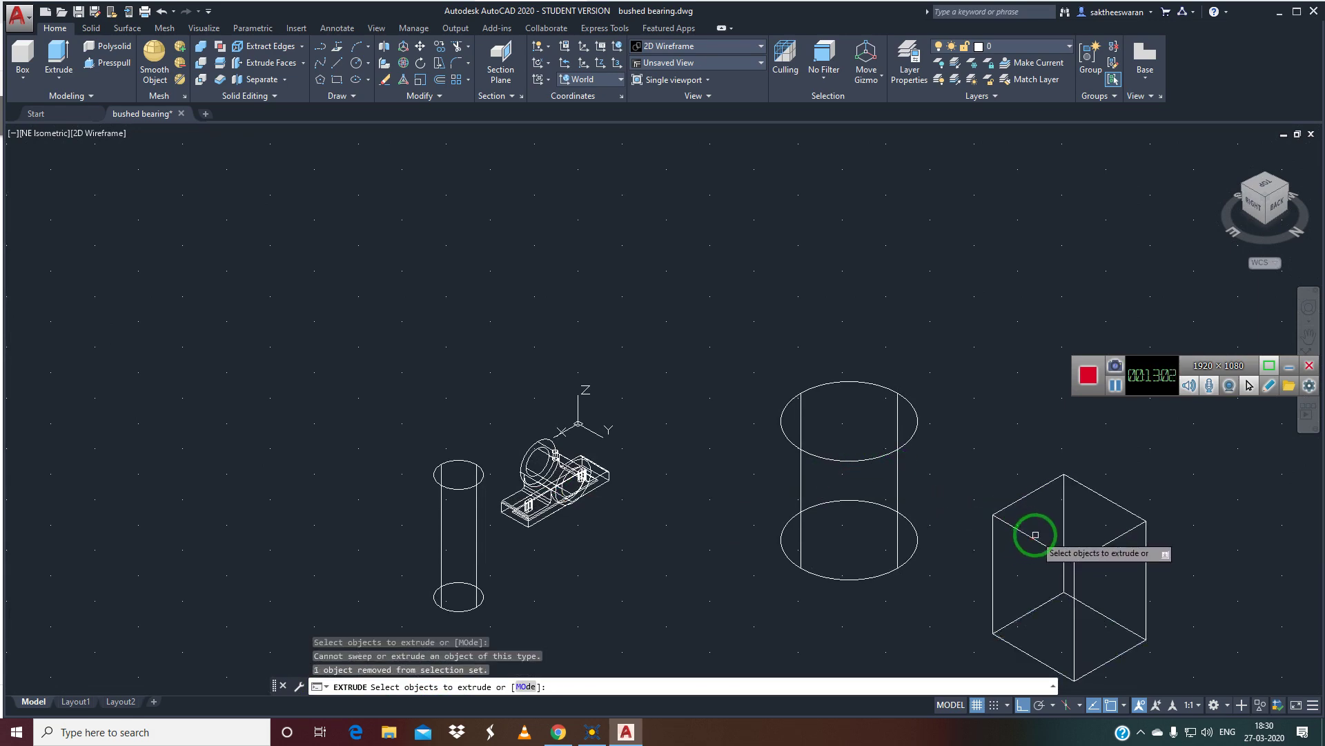
- End the failed extrude, start a new line, and show the object snap modes list
key("Return")
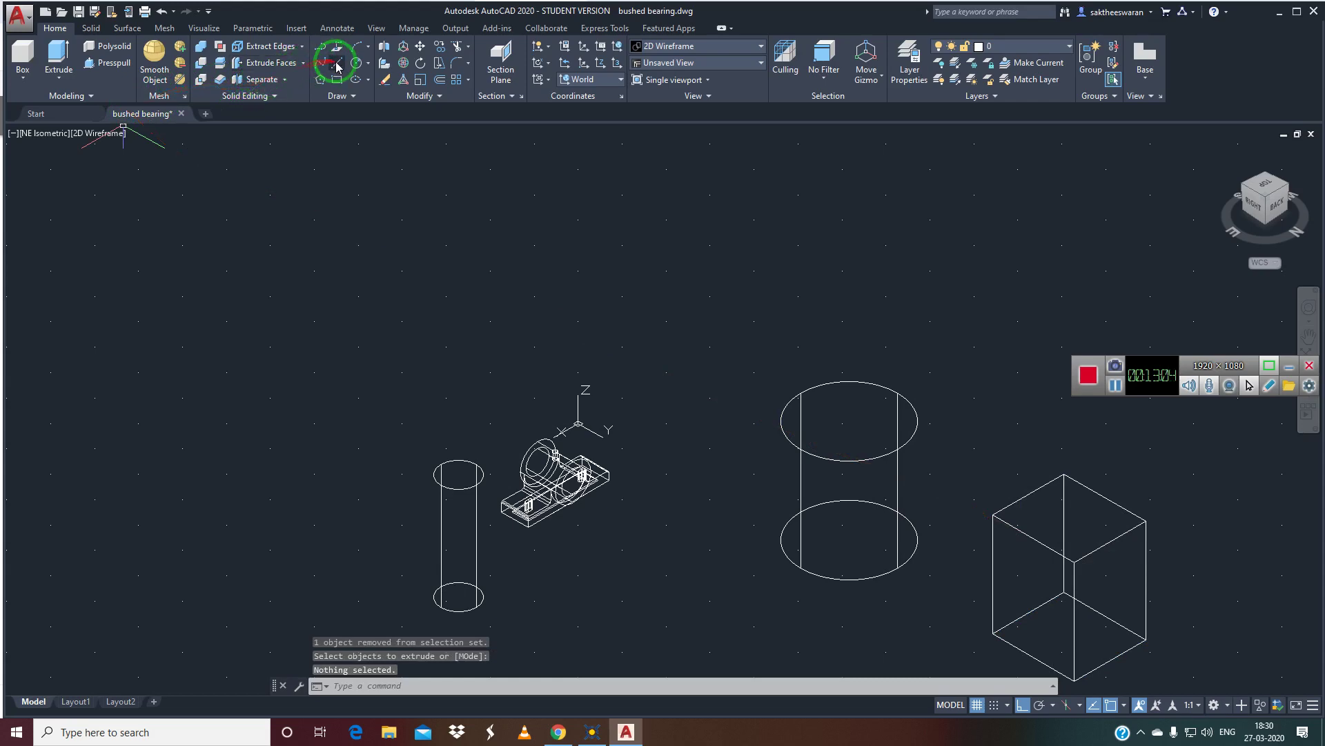
left_click(337, 66)
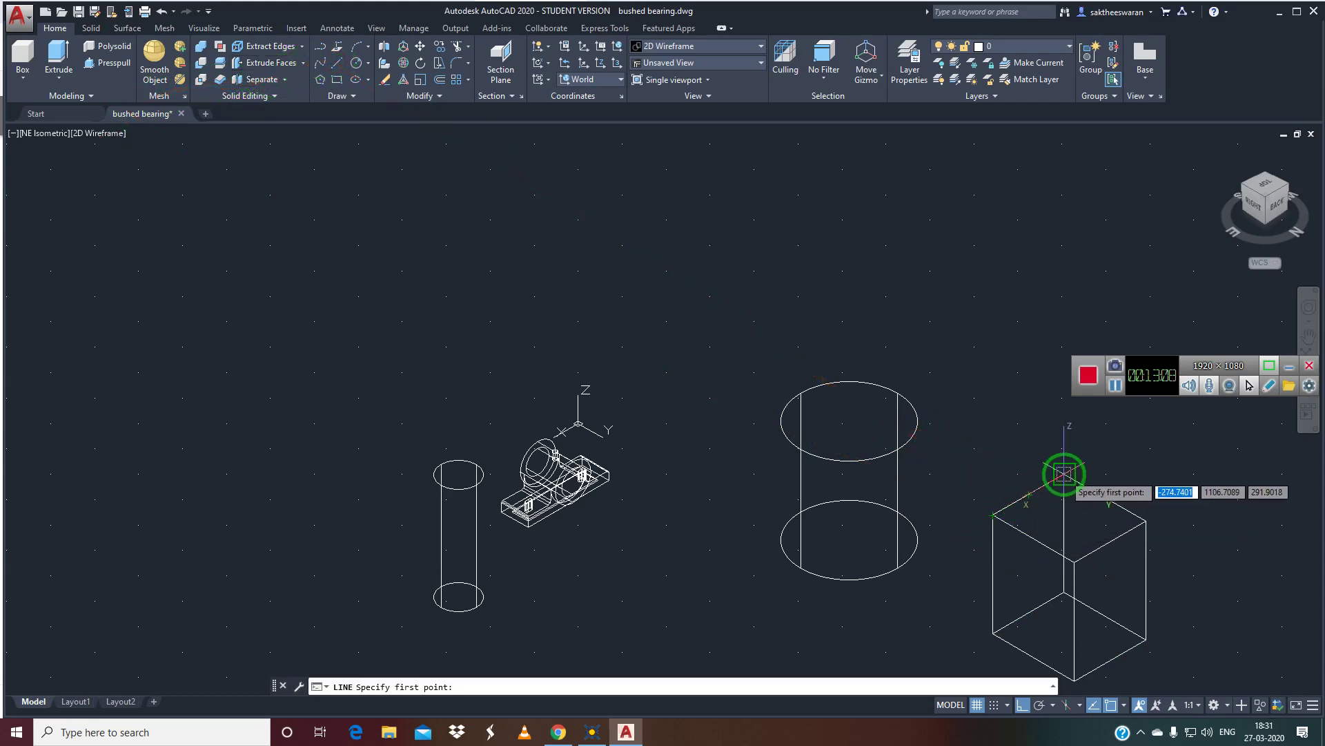
left_click(1126, 708)
- Turn on 3D object snapping to vertices in the 3D Object Snap settings and apply
left_click(1135, 689)
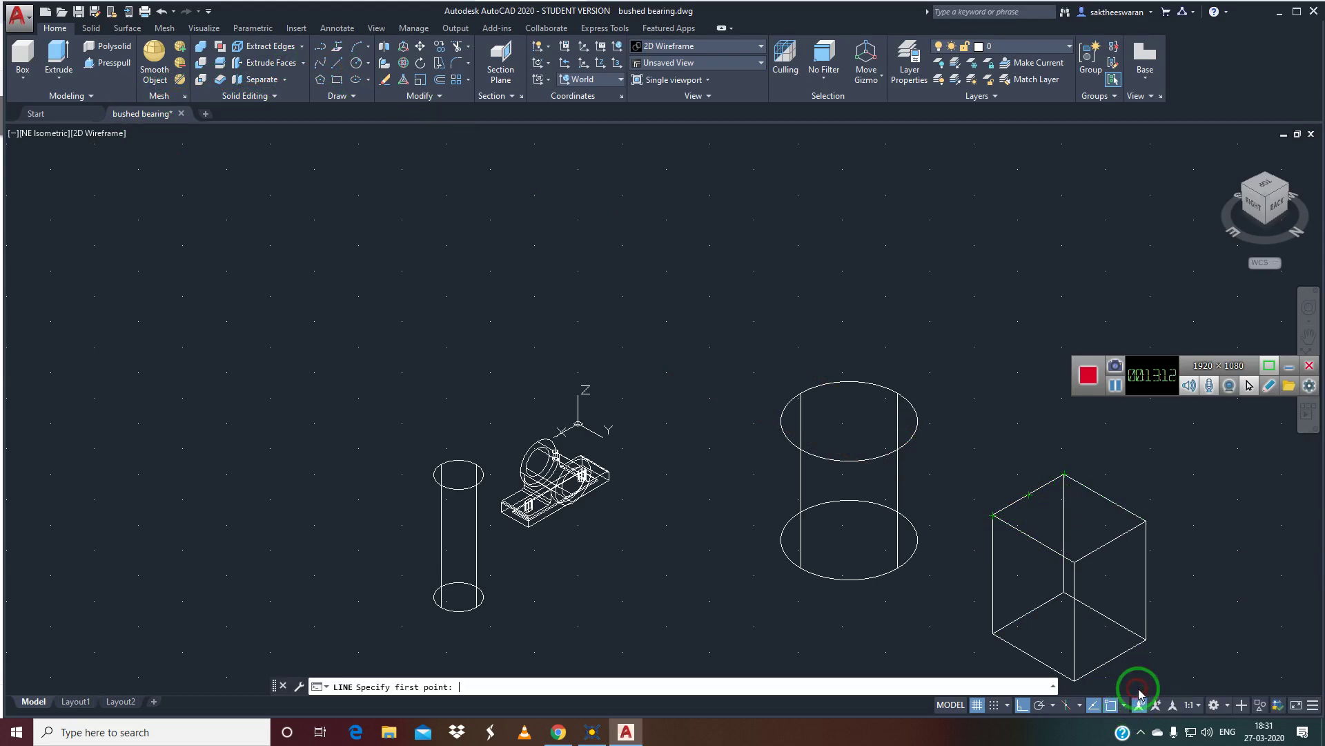
left_click(693, 233)
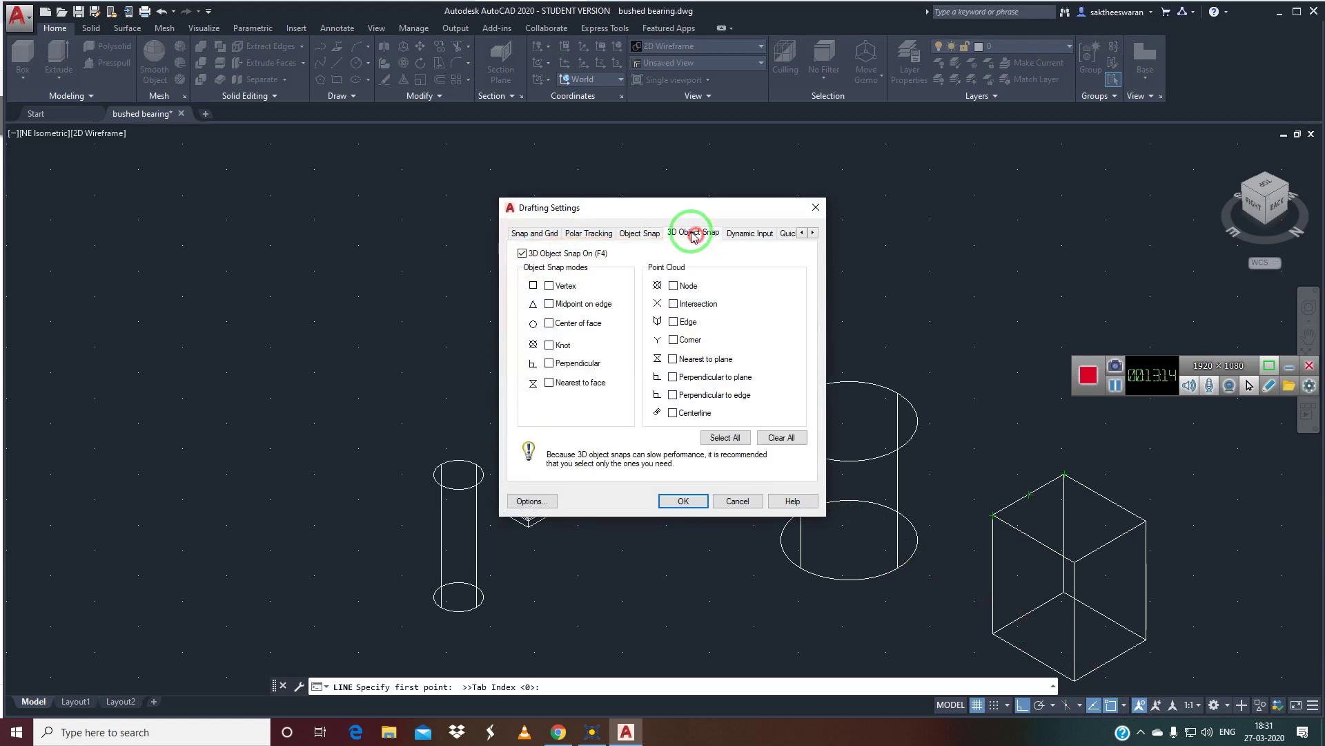
left_click(549, 286)
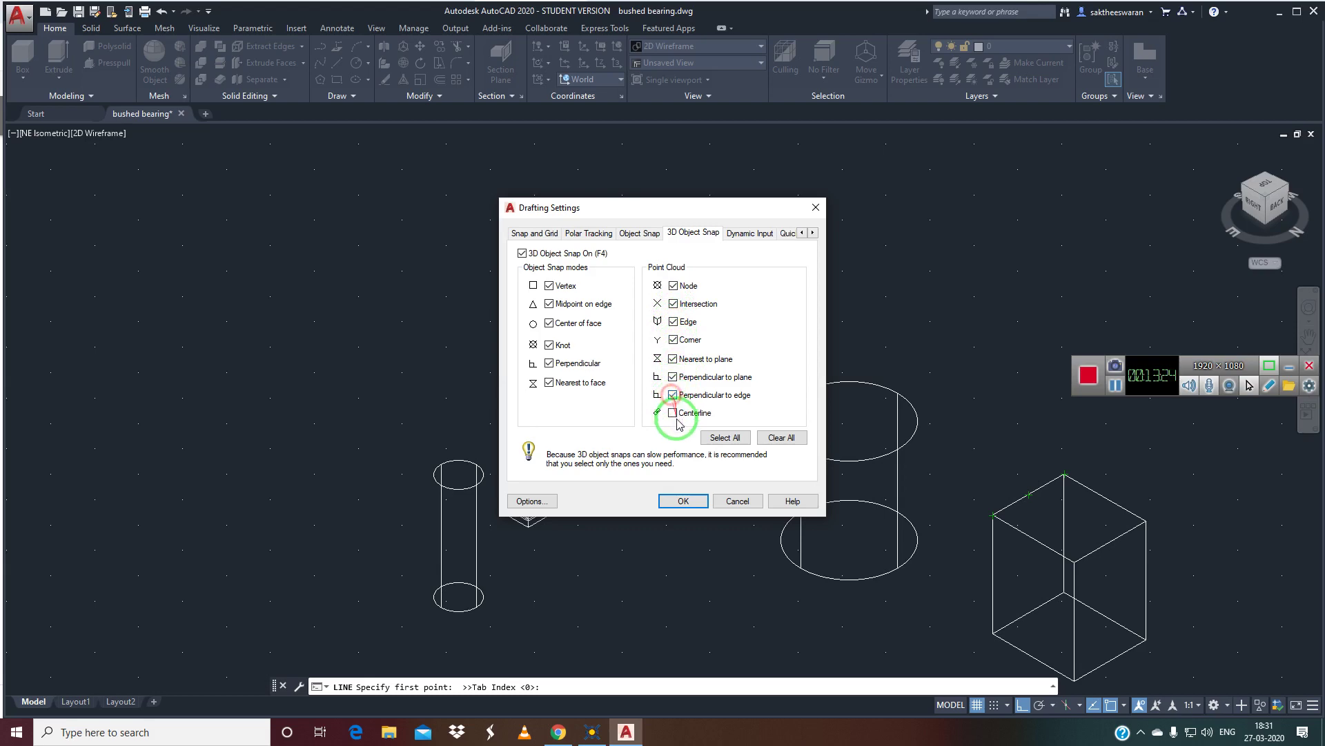
left_click(684, 502)
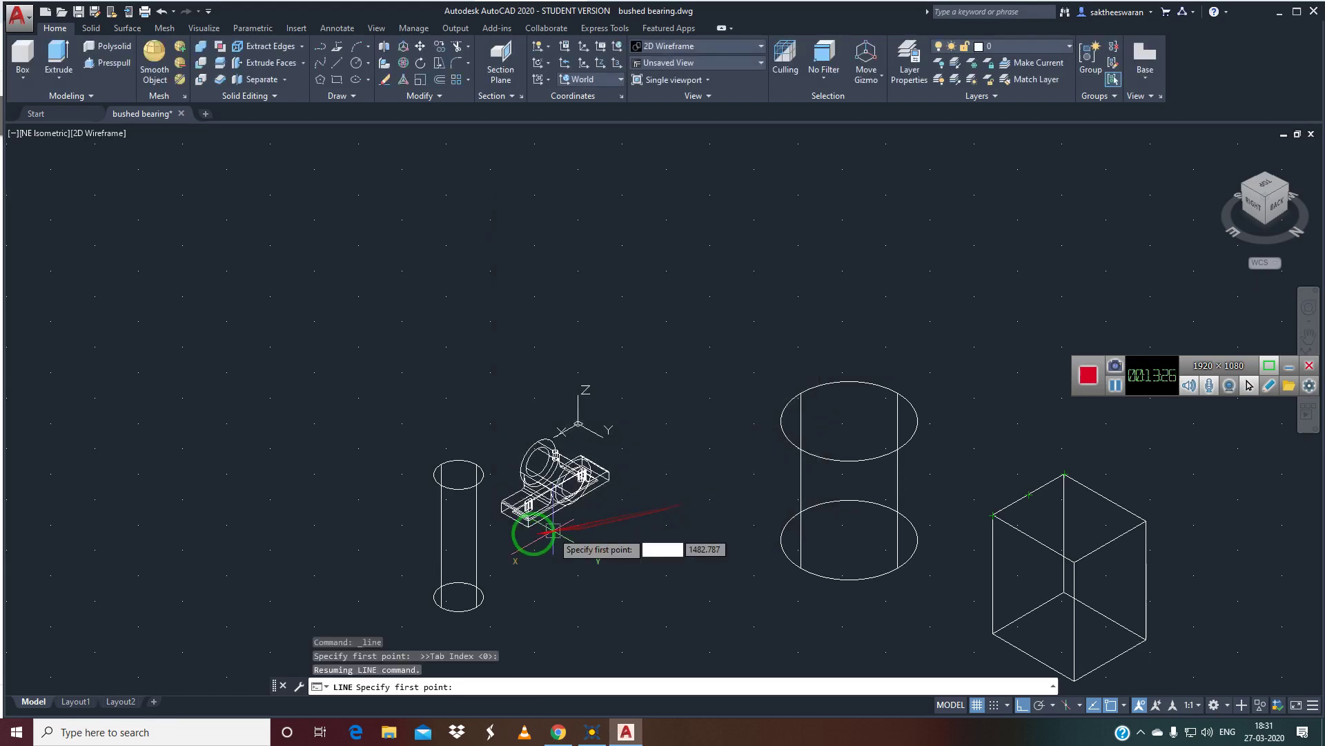
- Start a line, zoom and orbit around the box corner, then cancel the line unplaced
left_click(333, 64)
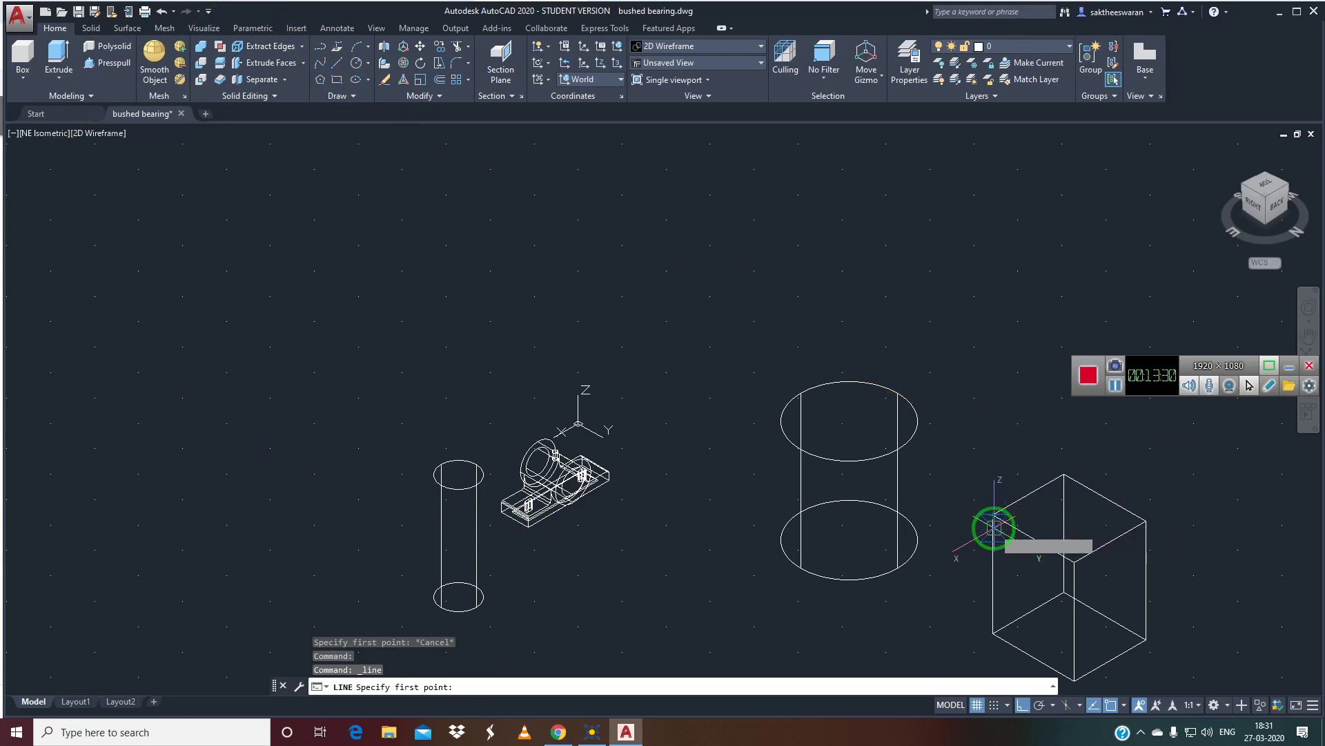
scroll(994, 525, "up", 5)
middle_click_drag(994, 525, 405, 473)
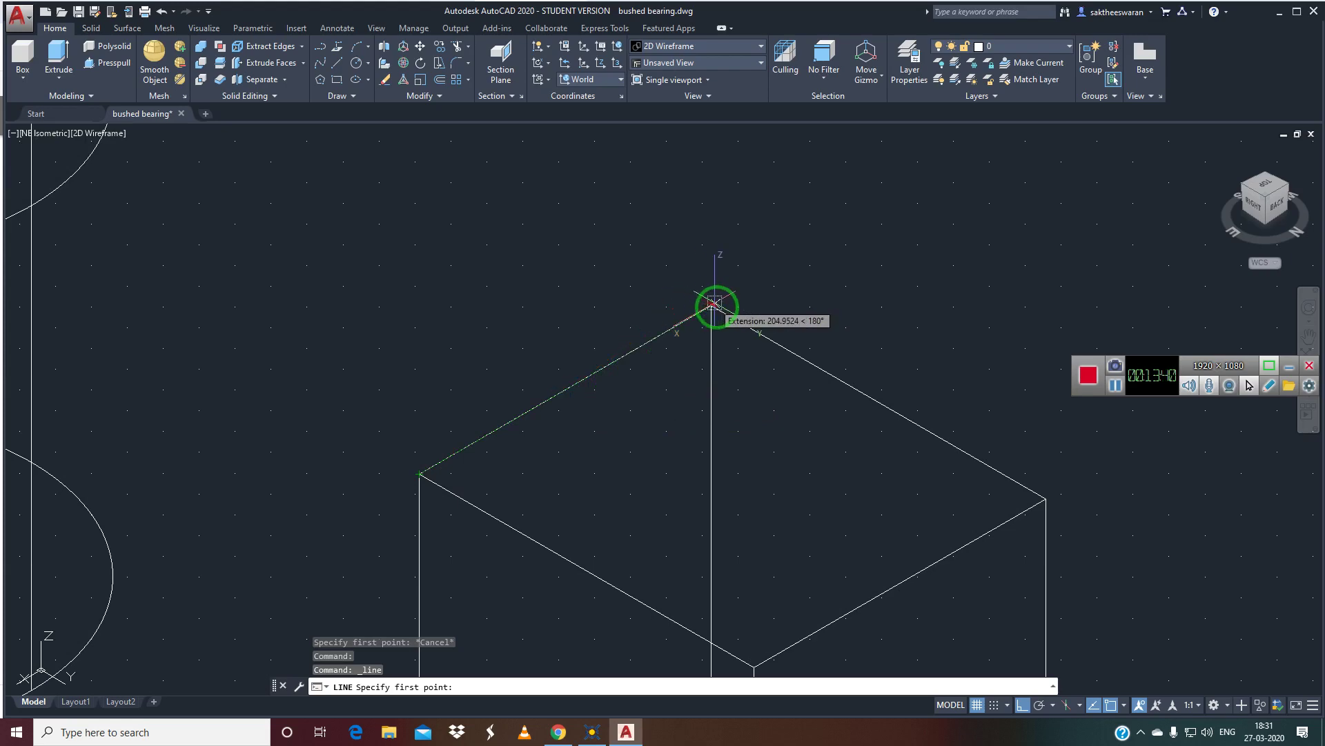
scroll(699, 303, "up", 3)
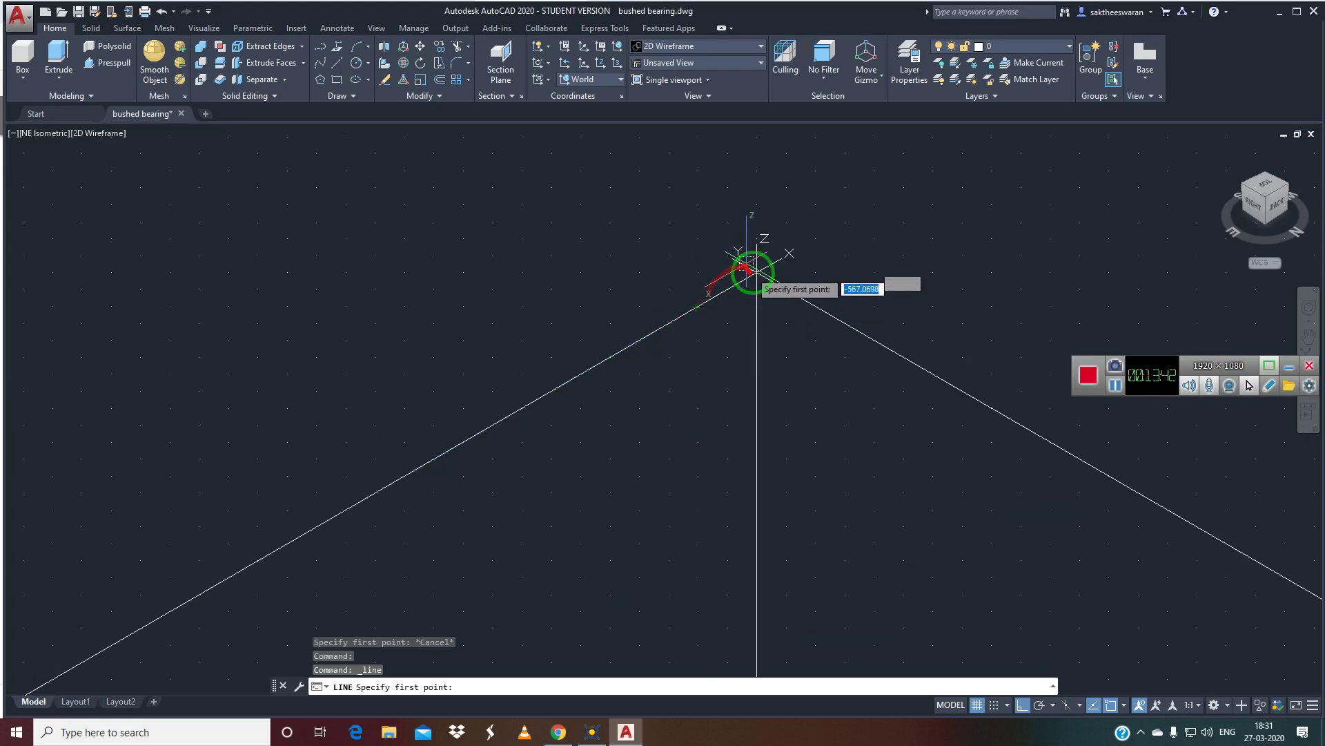
scroll(751, 281, "down", 2)
scroll(533, 308, "down", 1)
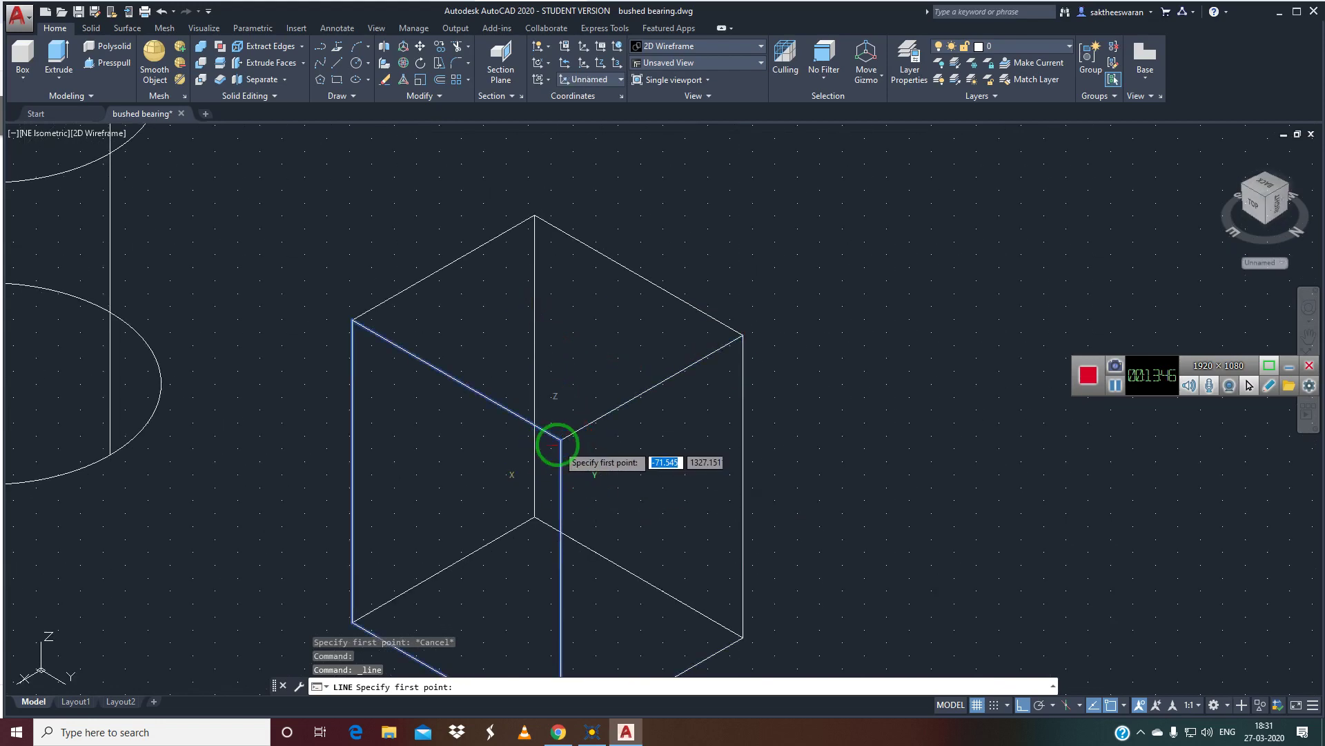
scroll(560, 442, "up", 2)
middle_click_drag(560, 438, 563, 433, "shift")
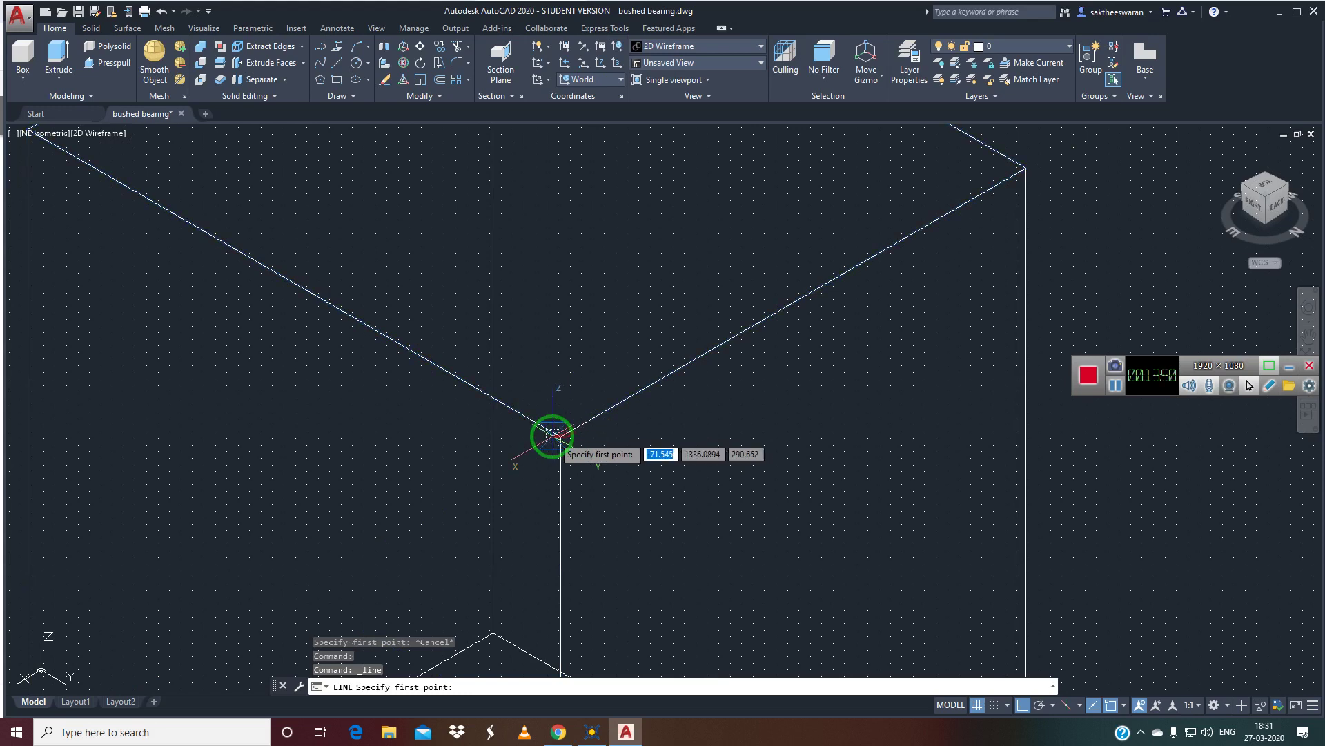
middle_click_drag(560, 433, 555, 473, "shift")
key("Escape")
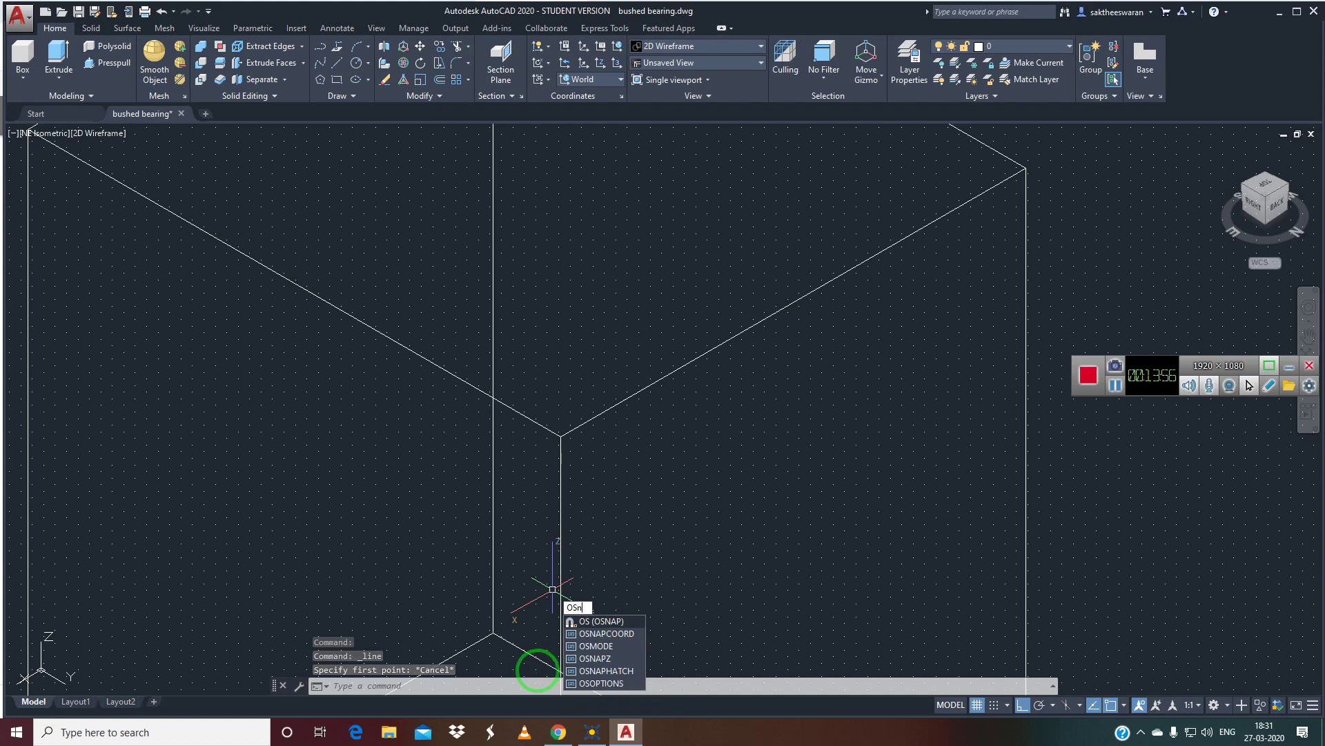
- Run OSNAPCOORD and cancel its prompt without changing the value
type("napcoord")
key("Return")
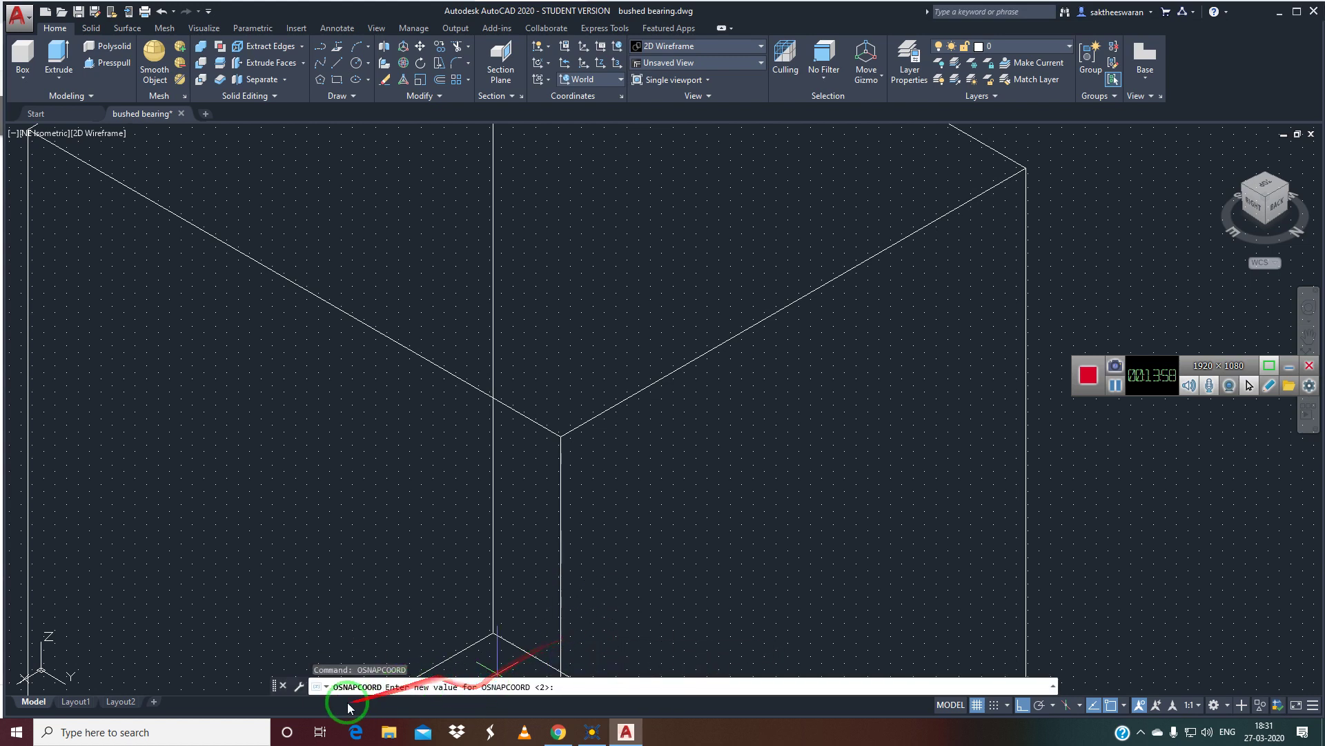
left_click(327, 687)
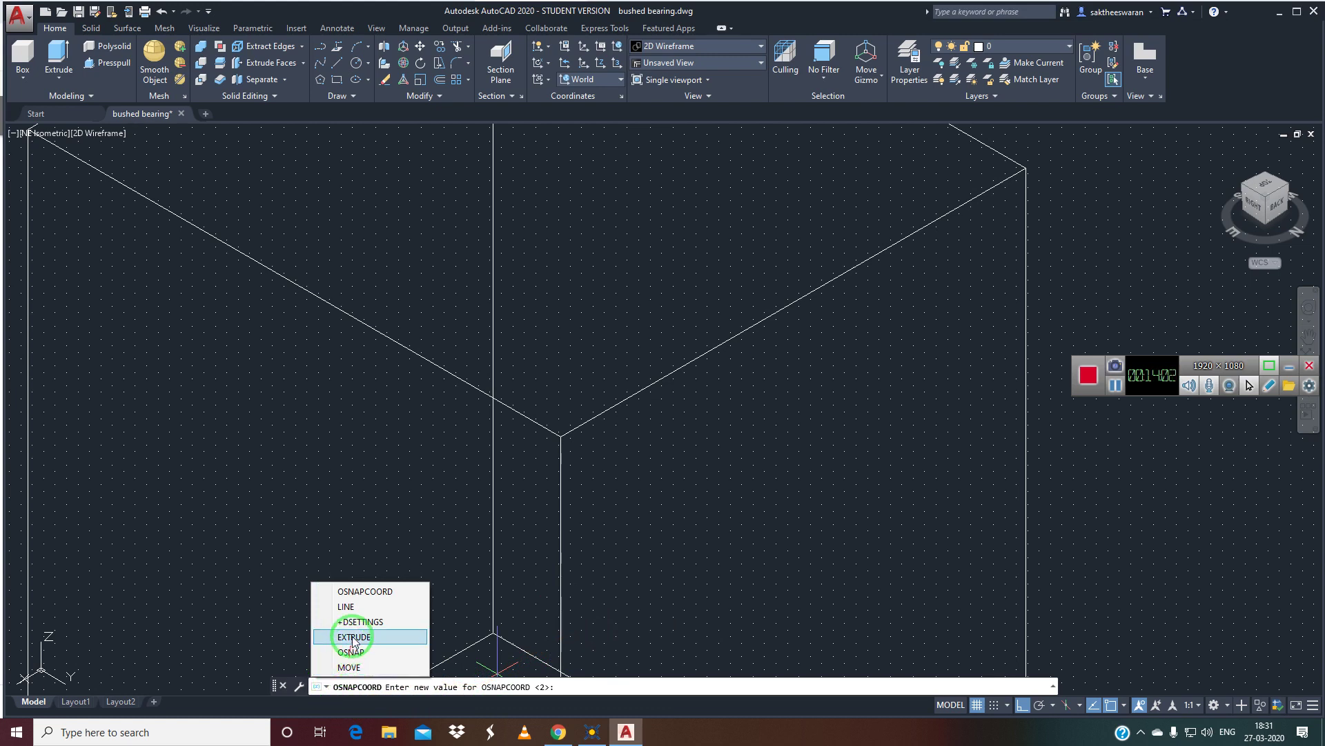
scroll(434, 459, "down", 3)
key("Escape")
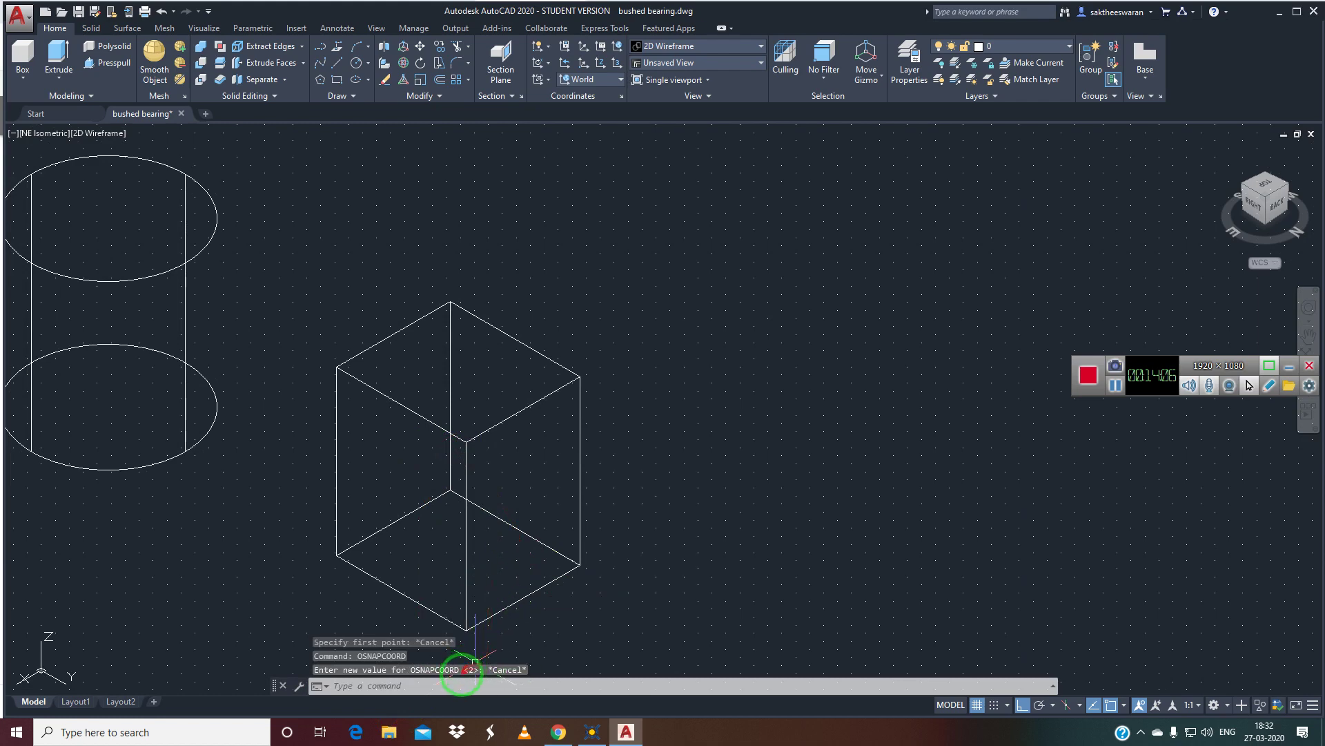
- Reopen Drafting Settings with OSNAP on the 3D Object Snap tab
left_click(443, 683)
type("o")
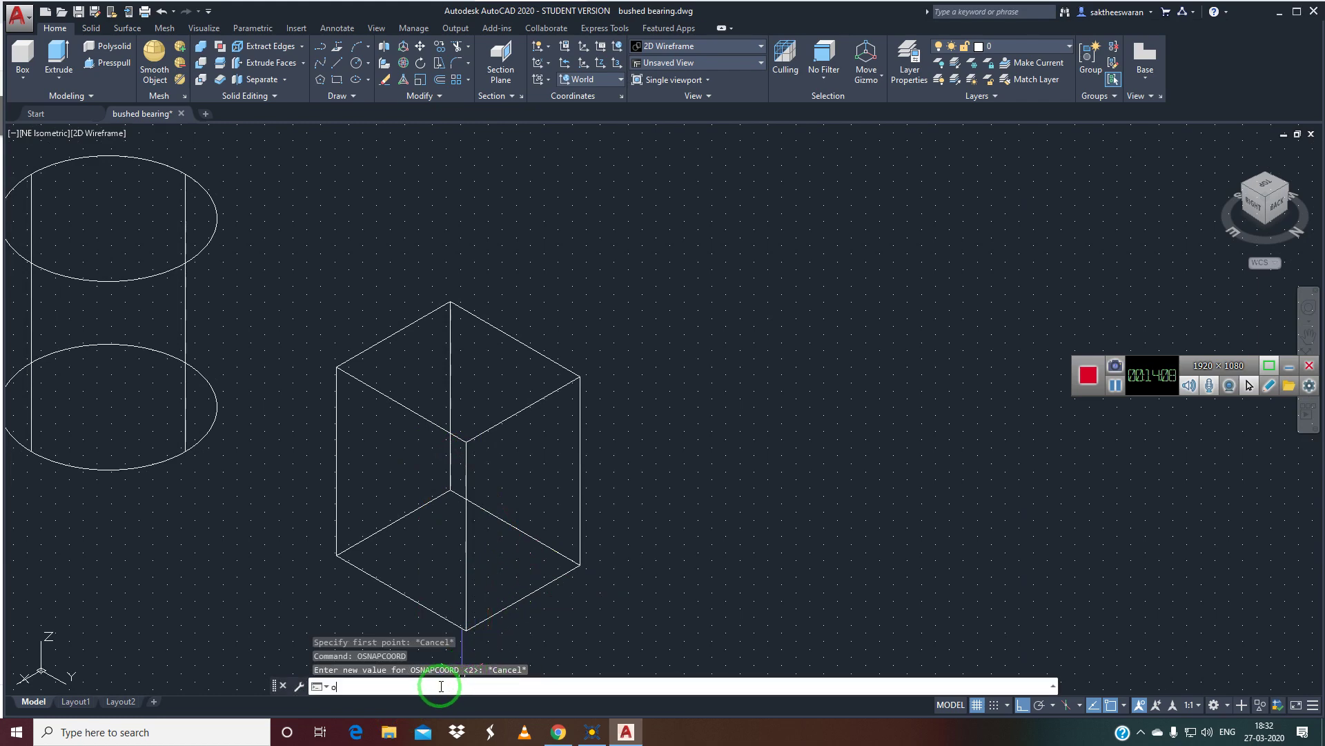
type("s")
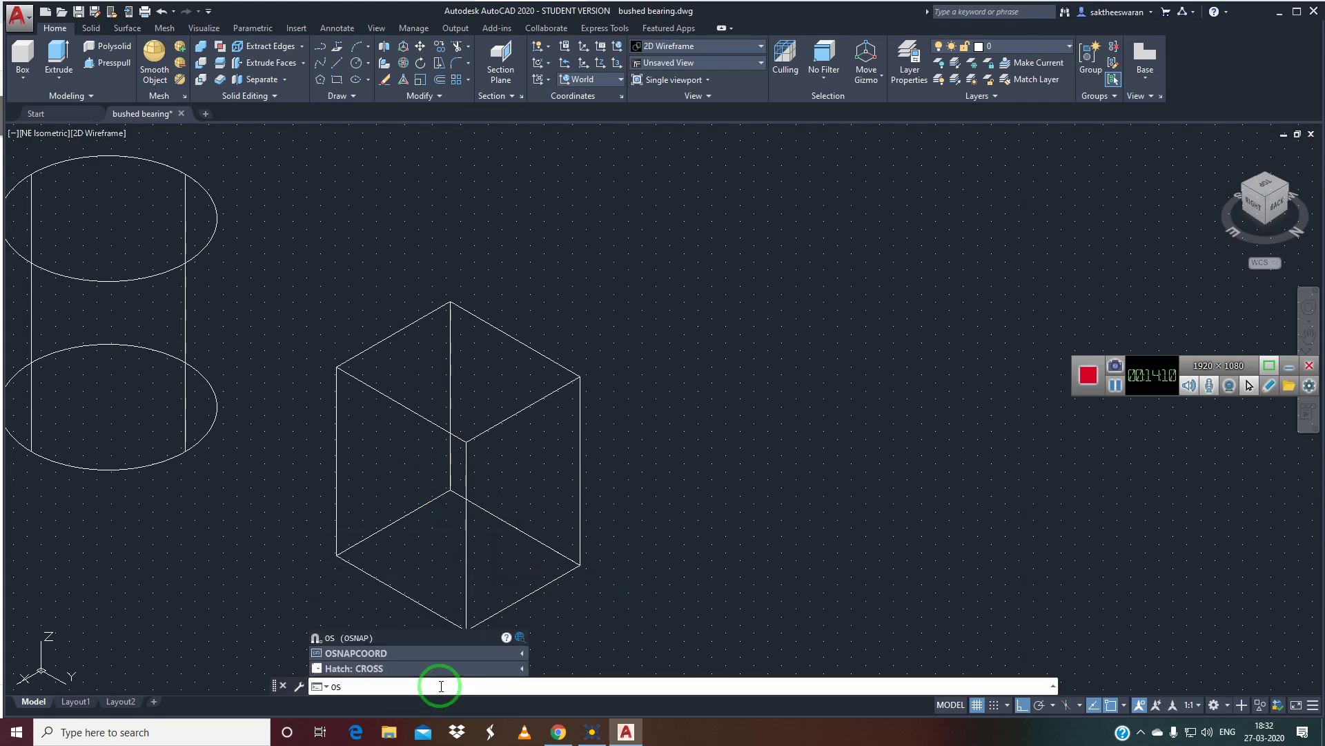
type("n")
key("Return")
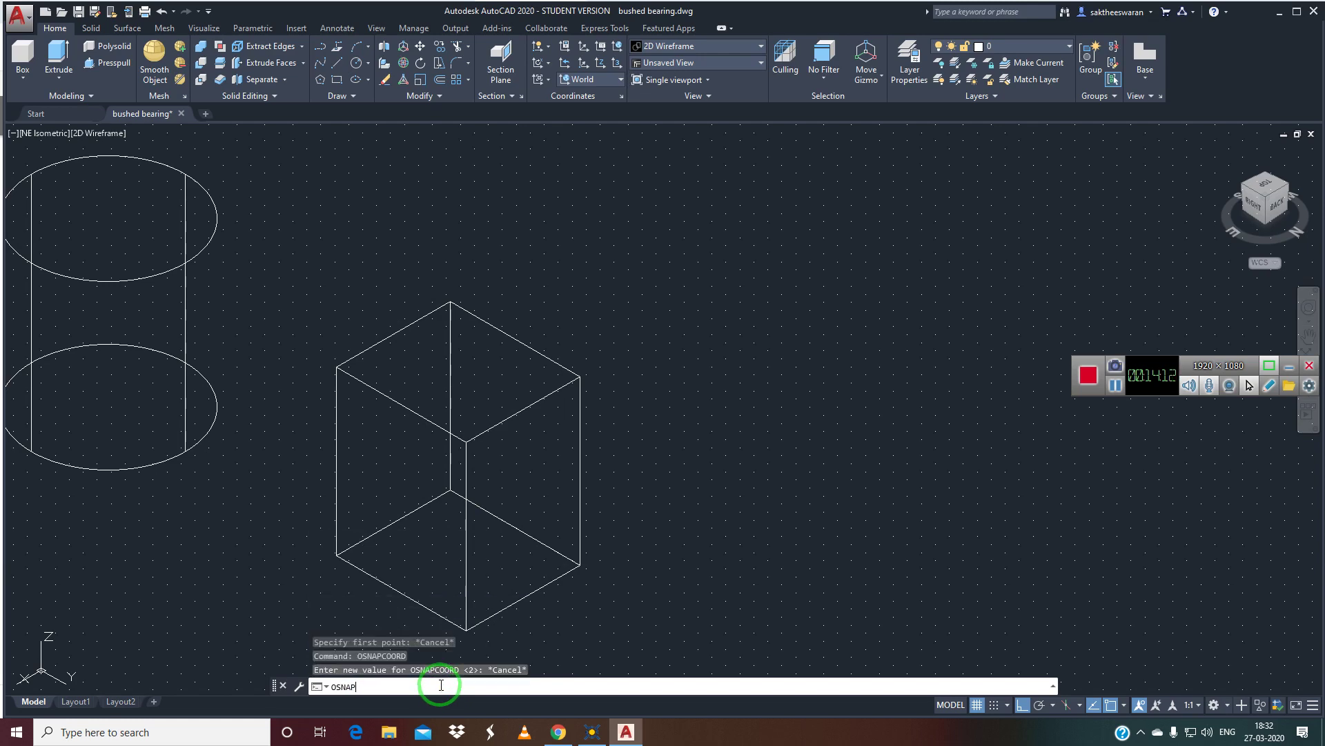
left_click(690, 234)
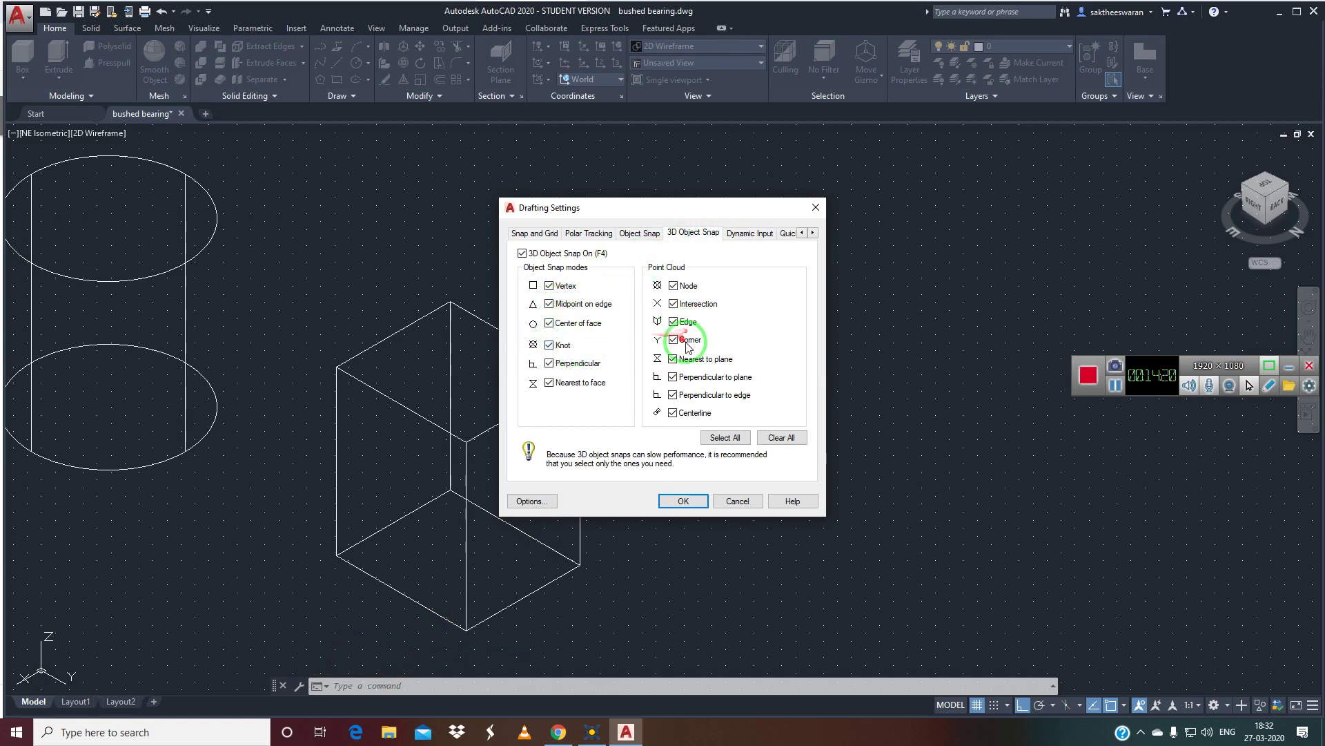
- Clear point-cloud corner, Perpendicular and Nearest to face 3D snaps, then apply
left_click(674, 341)
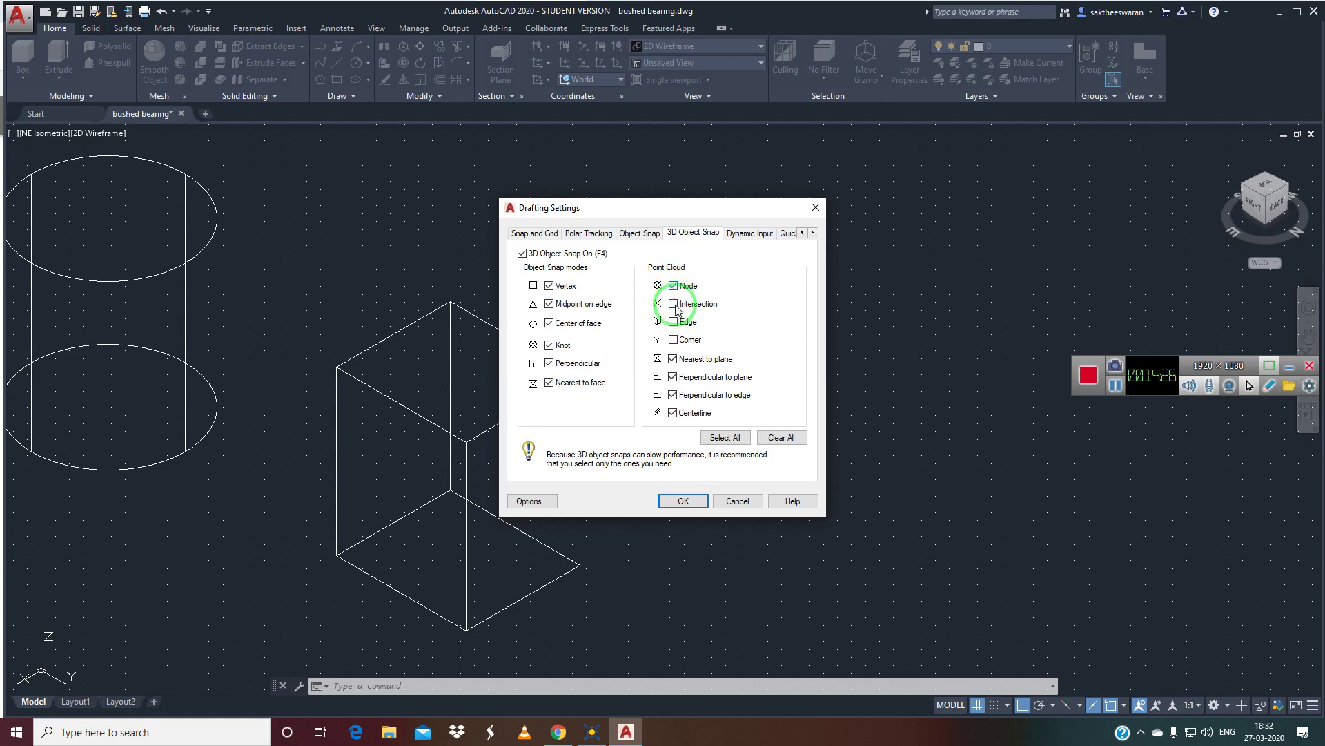
left_click(674, 377)
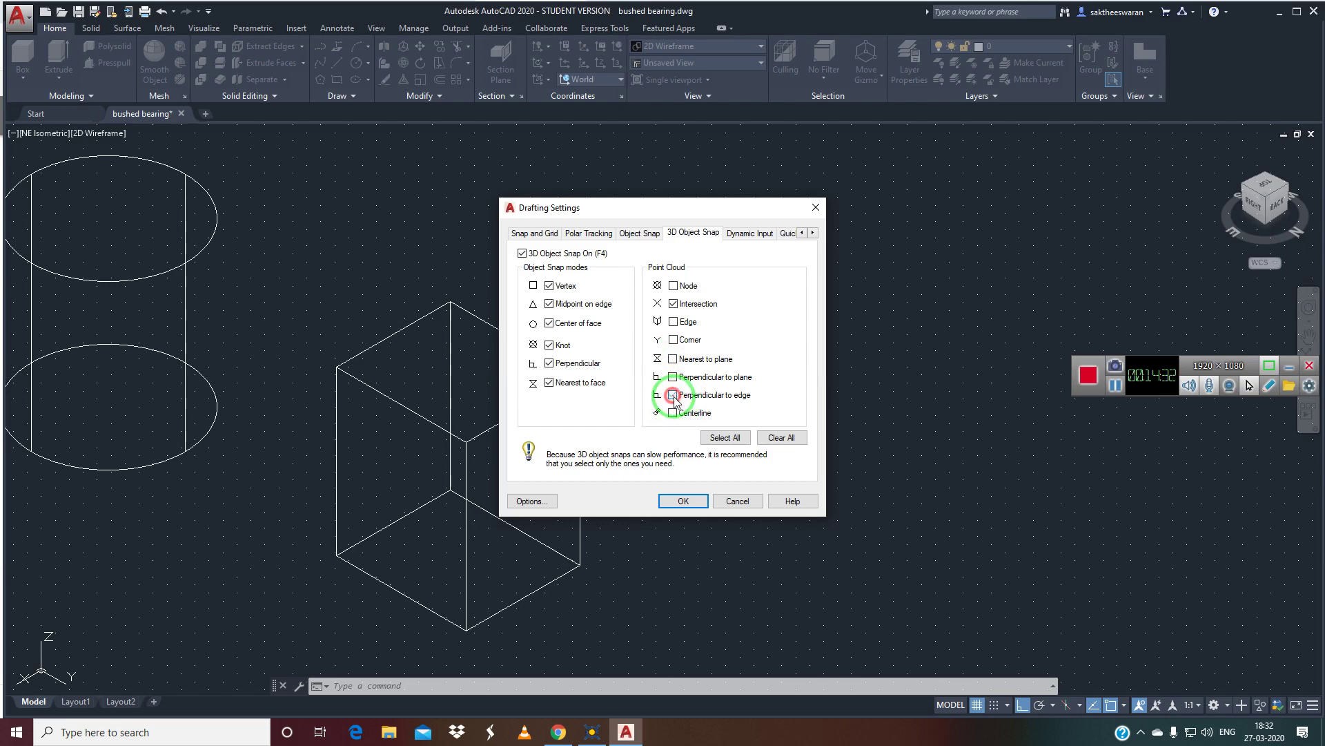
left_click(550, 385)
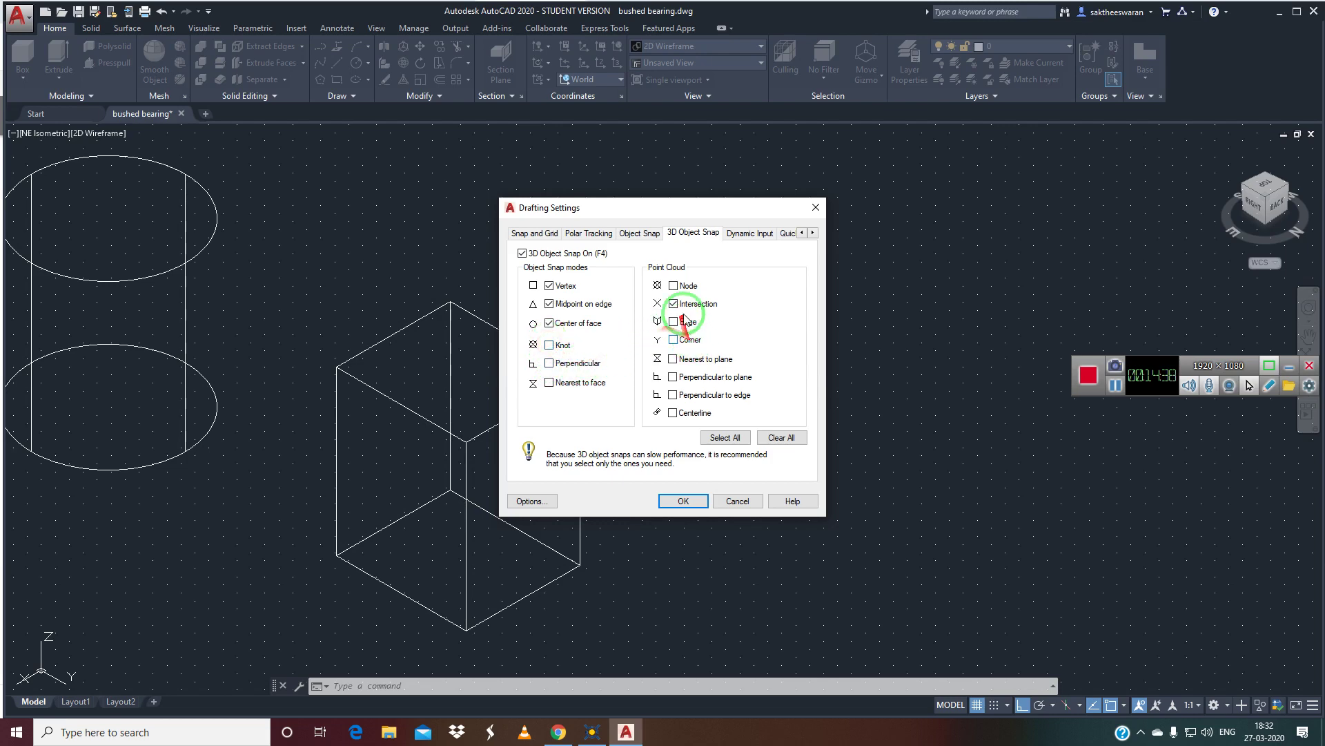
left_click(679, 503)
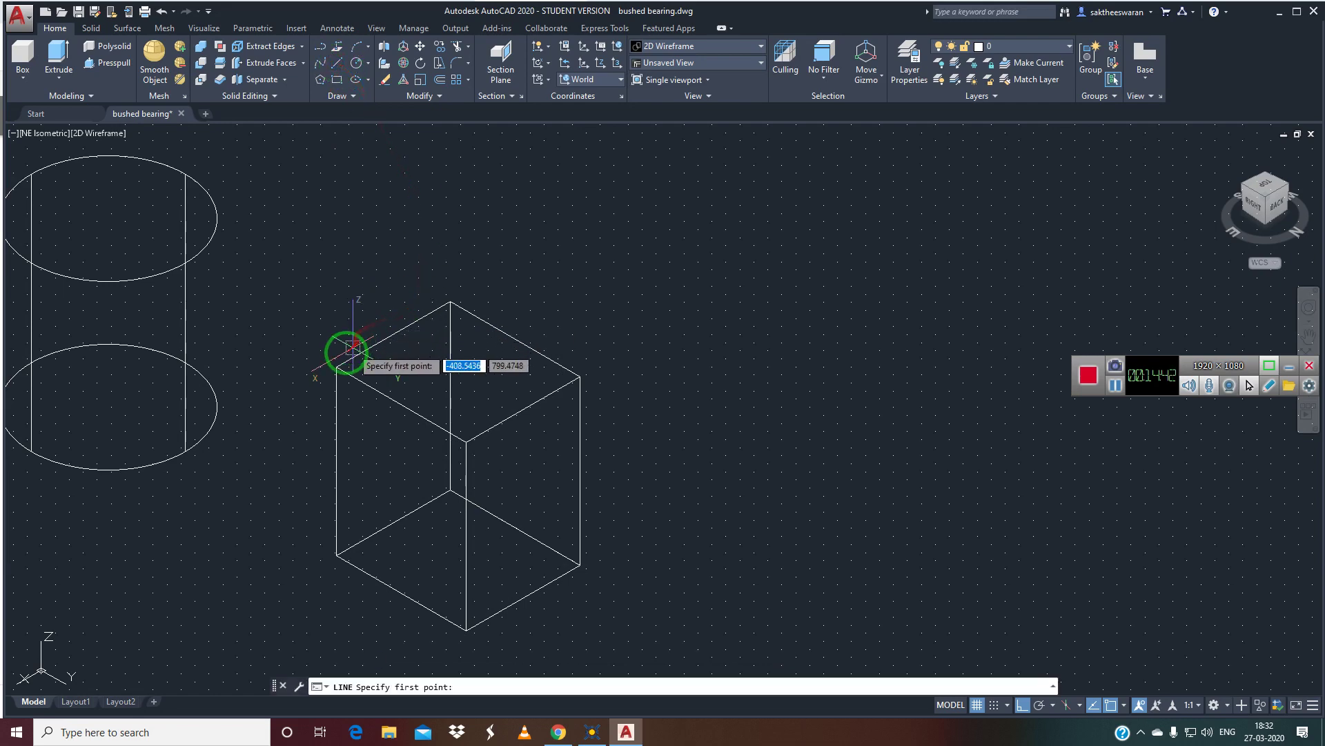
- Test the new snaps by starting lines at the cube corner, cancelling each
scroll(336, 370, "up", 5)
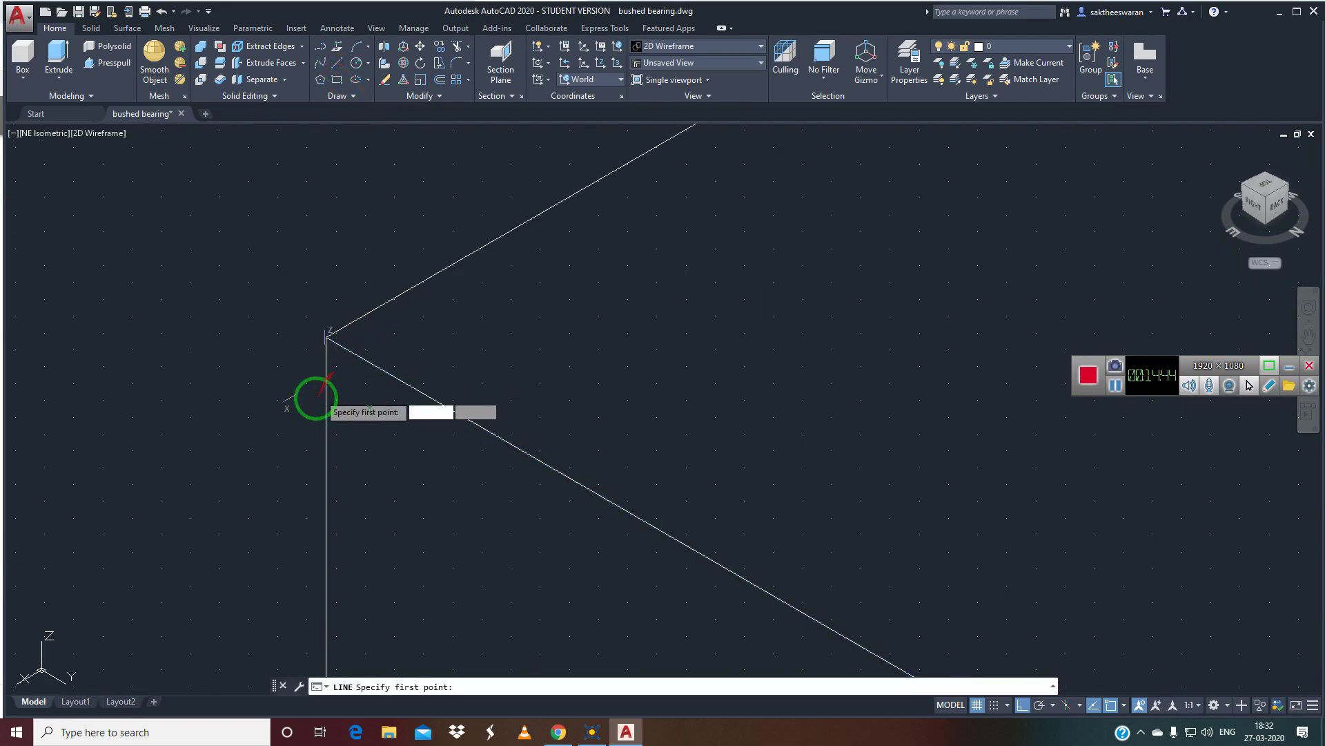
left_click(326, 337)
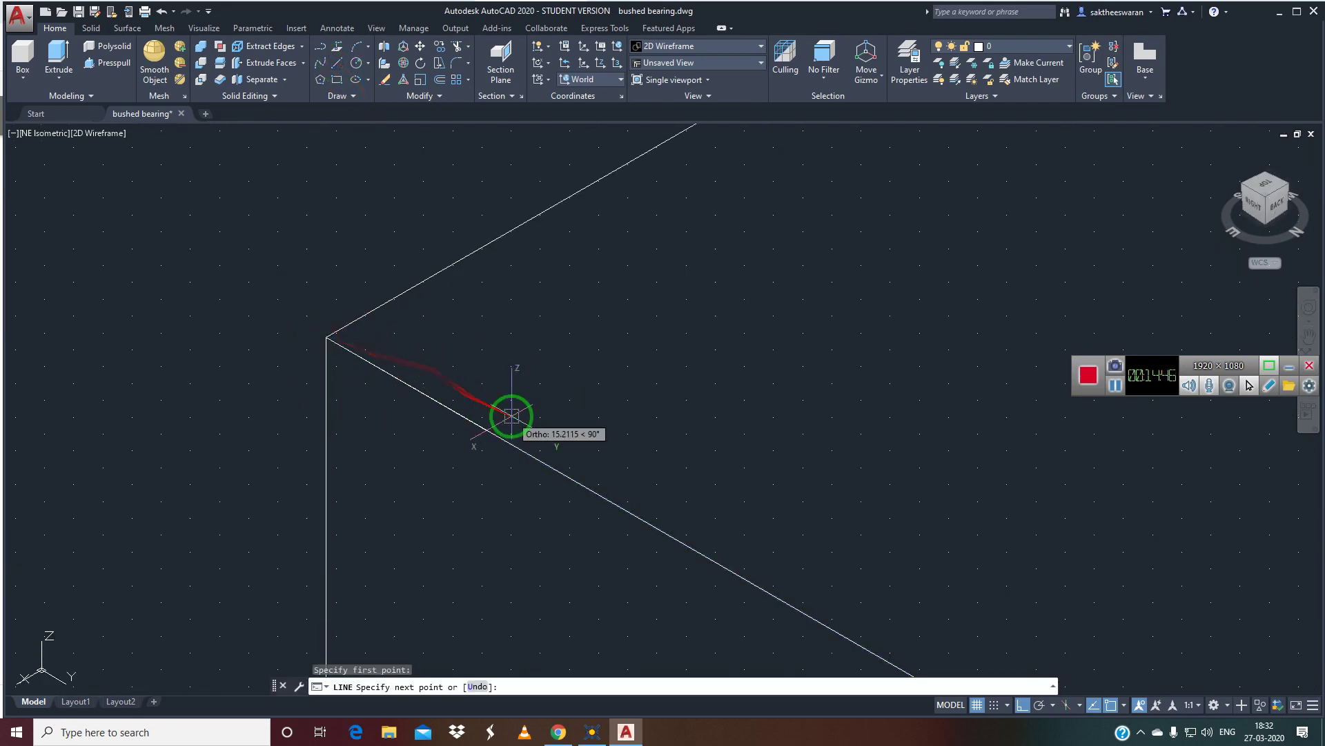
key("Escape")
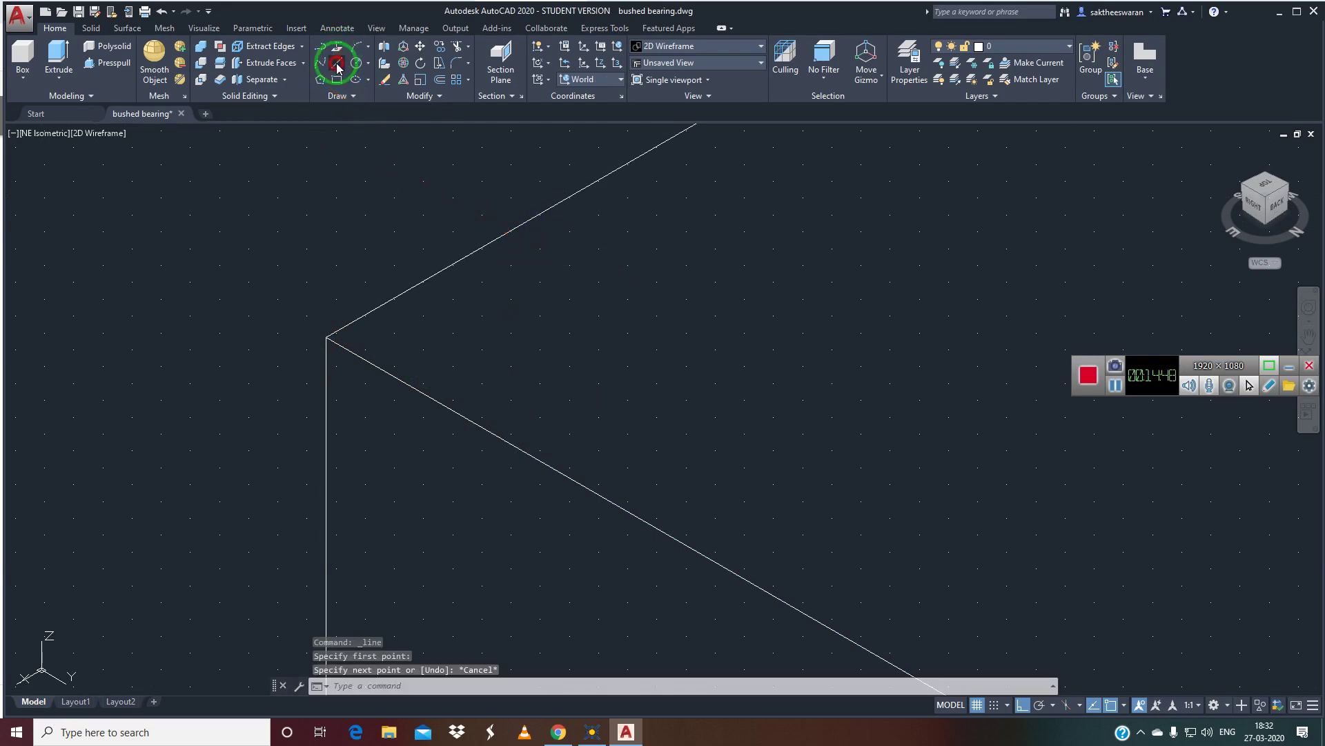
left_click(336, 65)
scroll(327, 336, "down", 5)
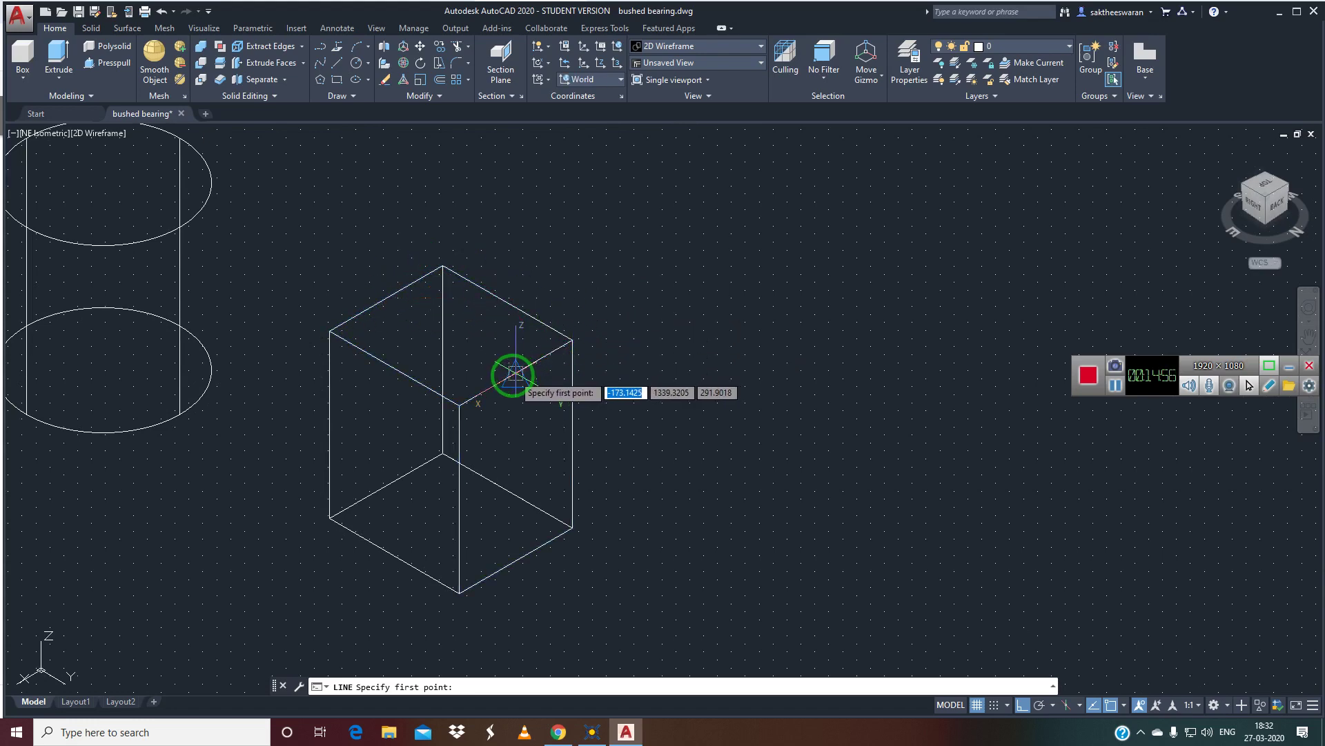
key("Escape")
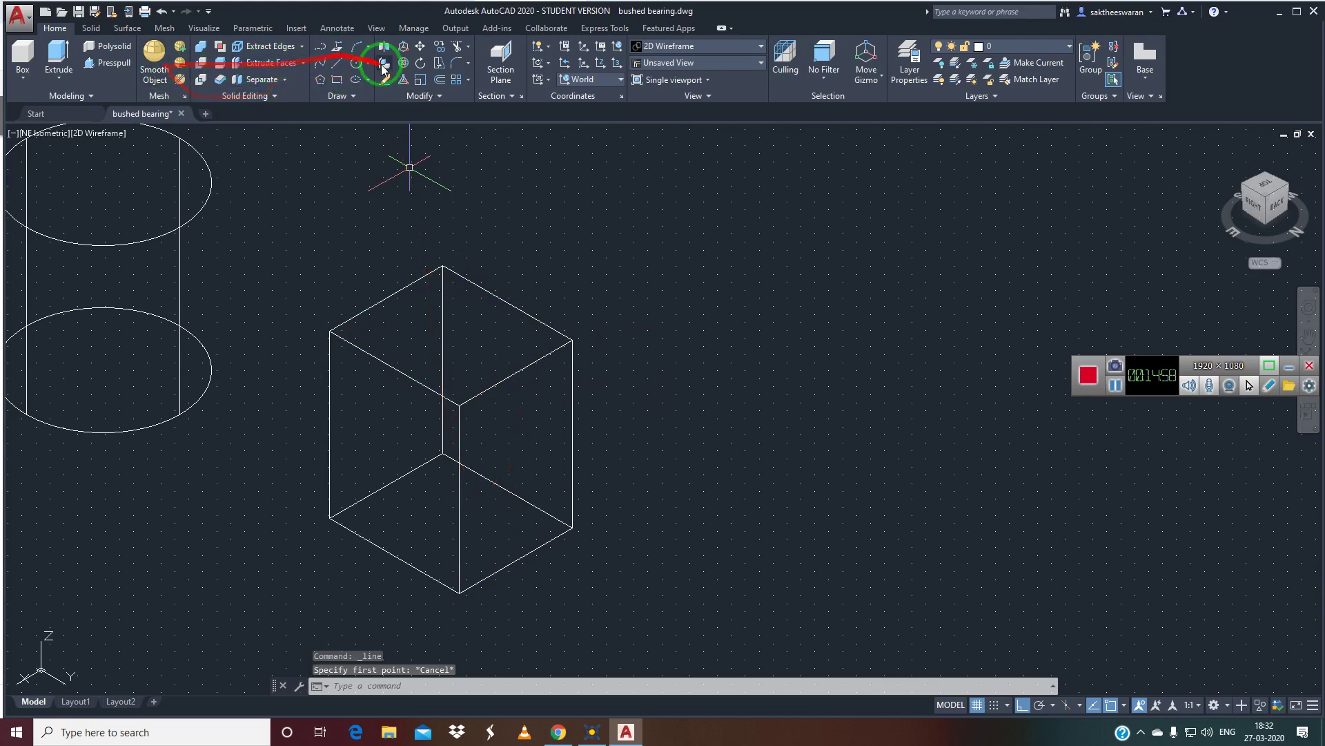
- Draw a rectangle to the right of the cube
left_click(337, 80)
left_click(700, 441)
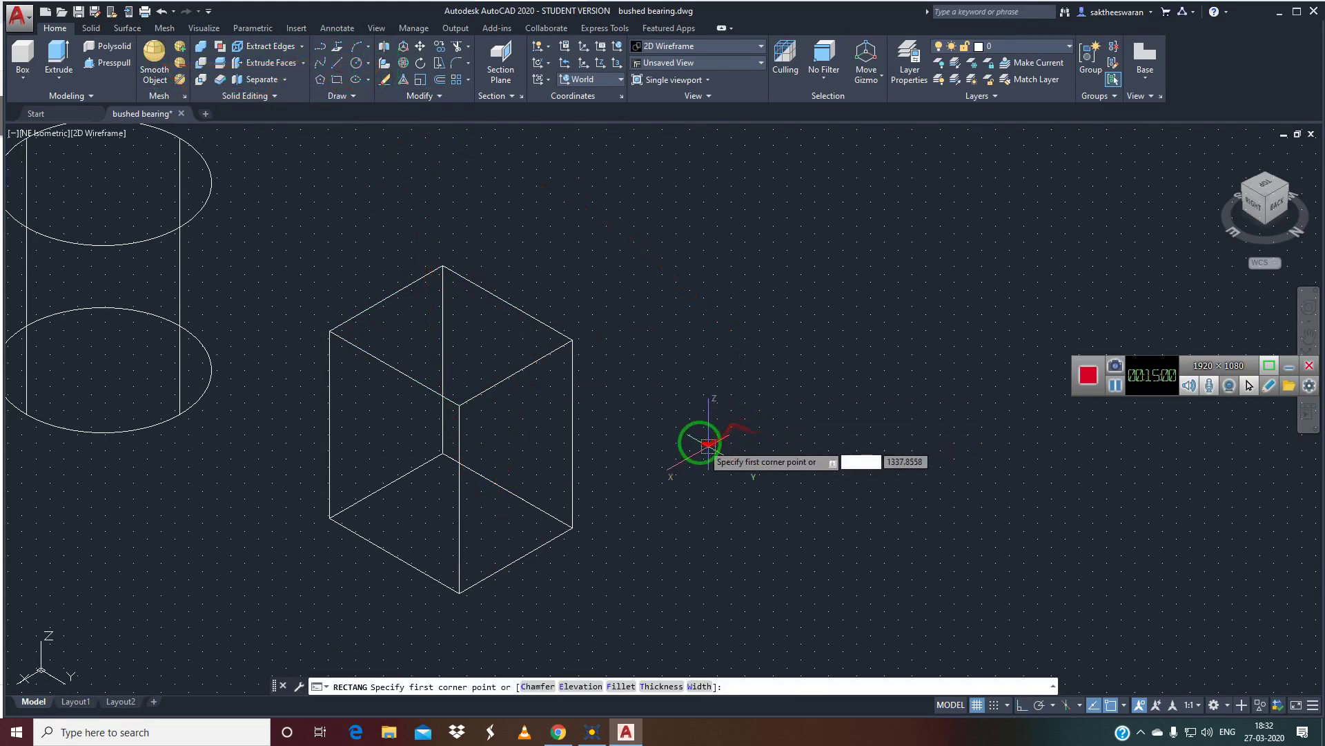
left_click(897, 428)
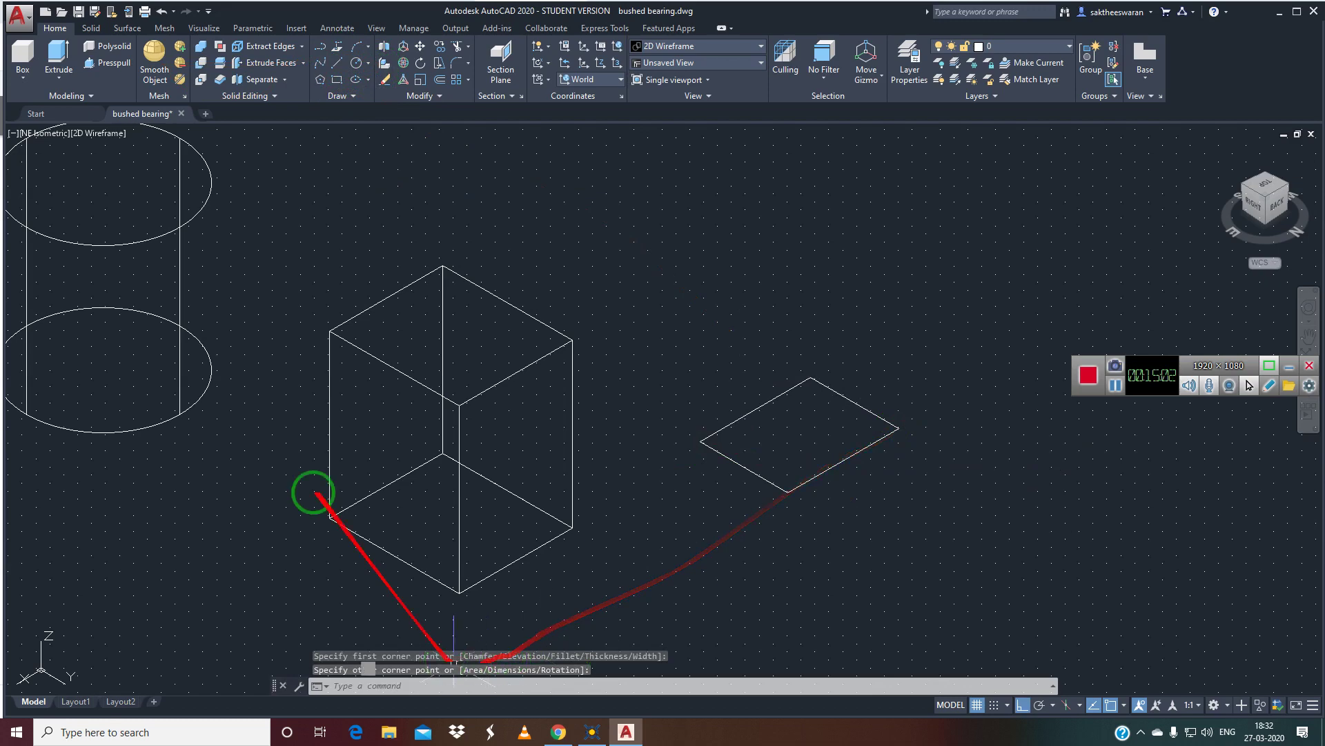
- Extrude the rectangle upward into a tall box
left_click(58, 59)
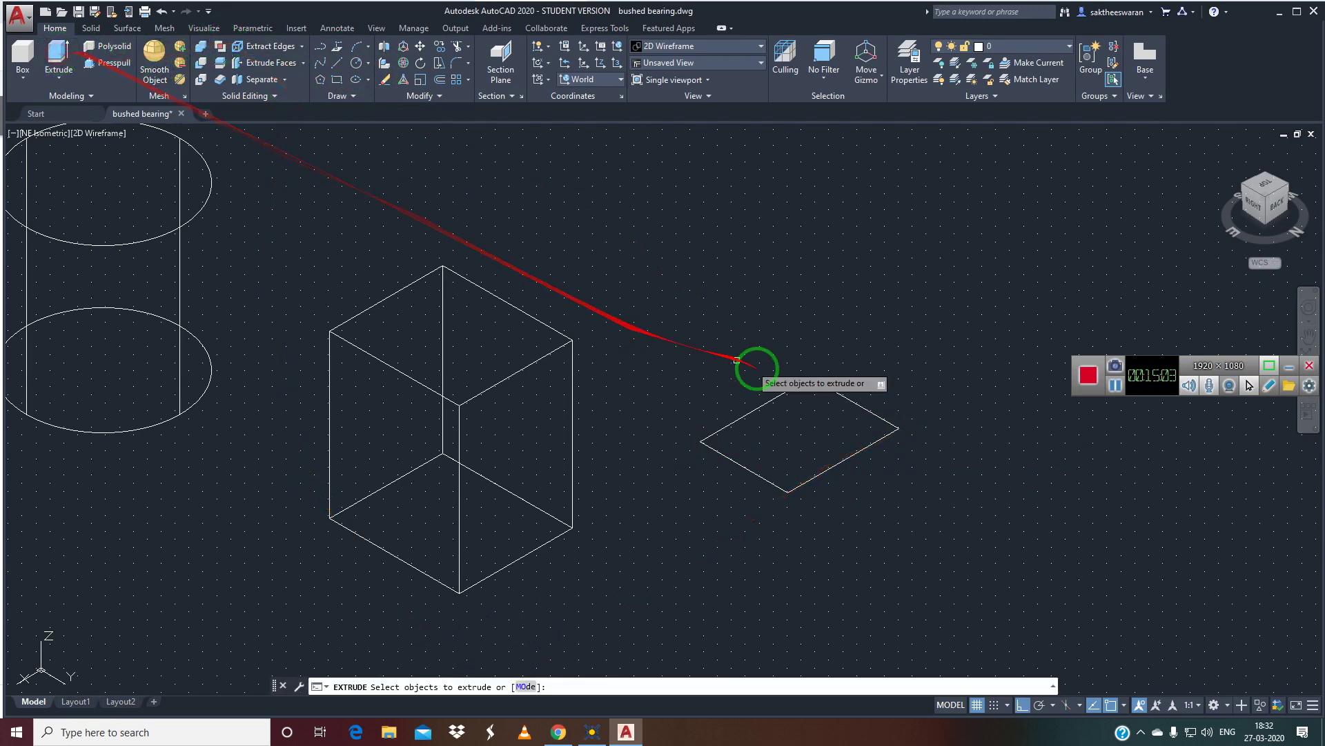
left_click(731, 458)
key("Return")
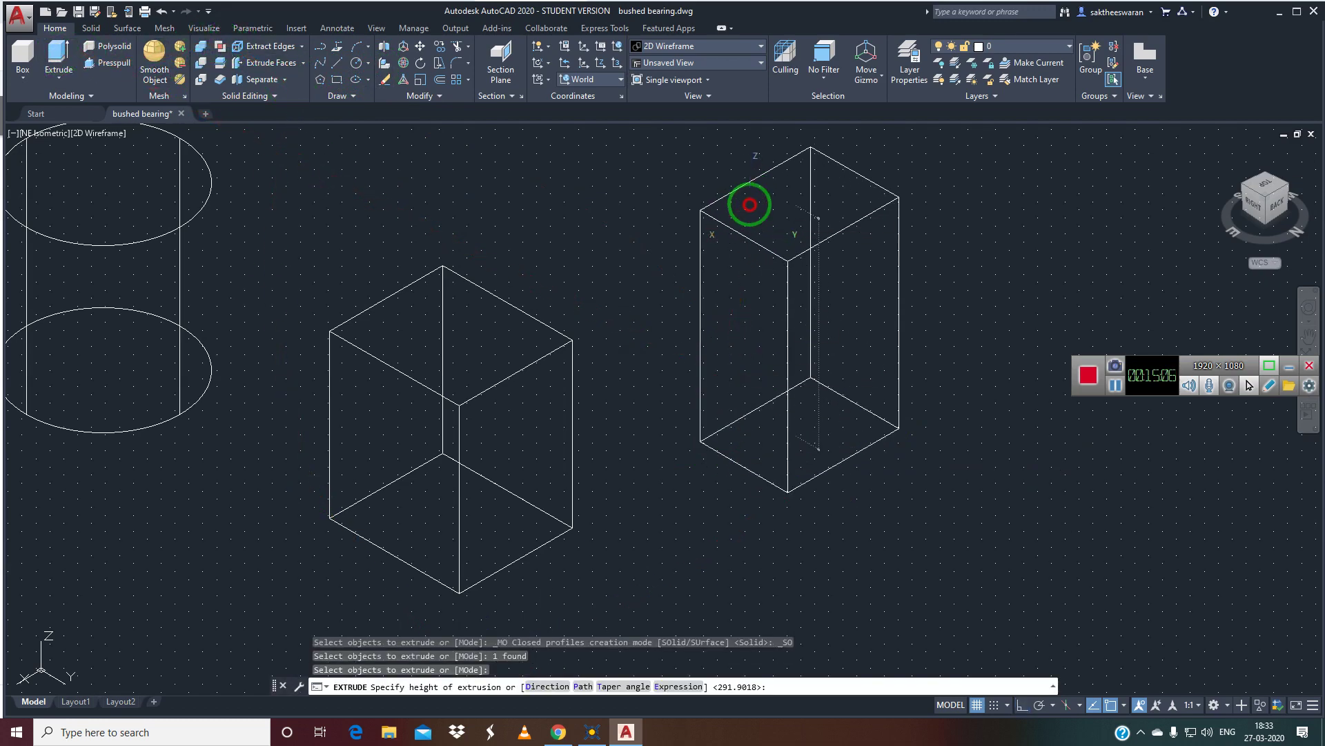
left_click(748, 205)
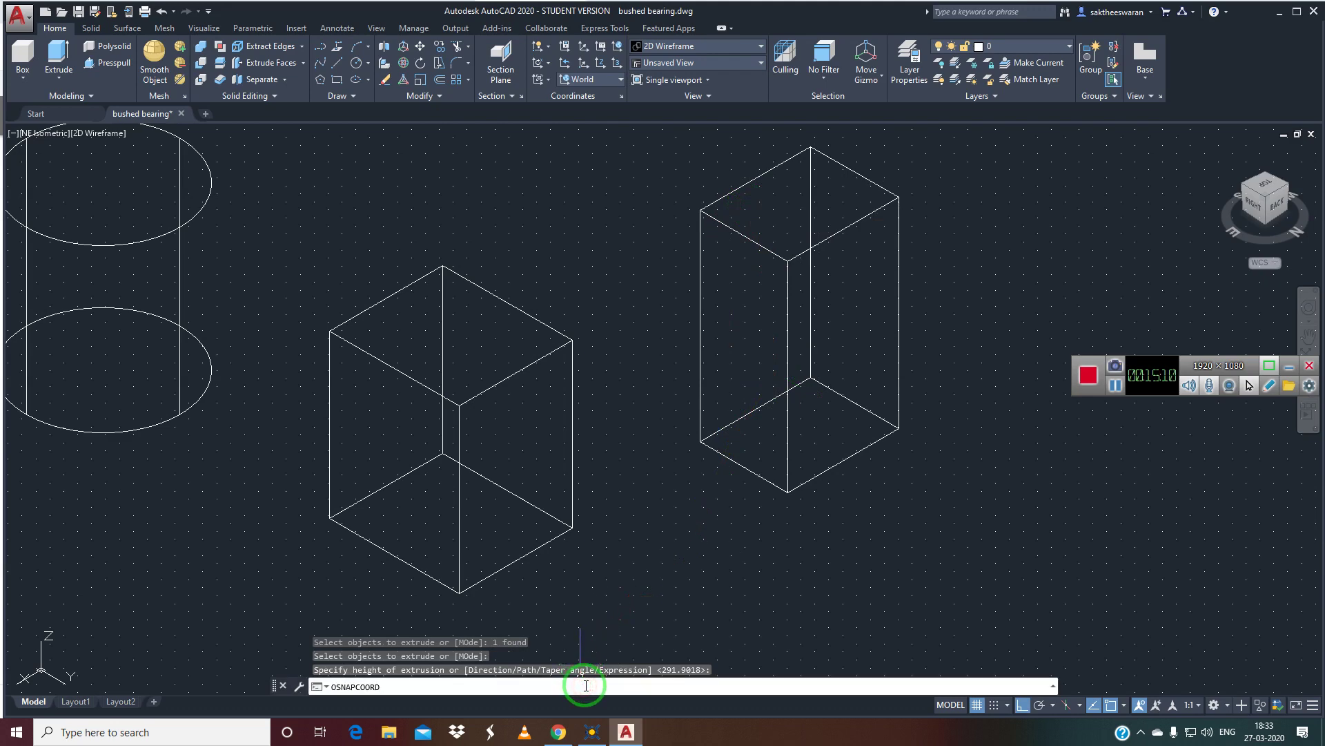
- Keep the snap coordinate setting at 1, then abandon a newly started rectangle
key("Return")
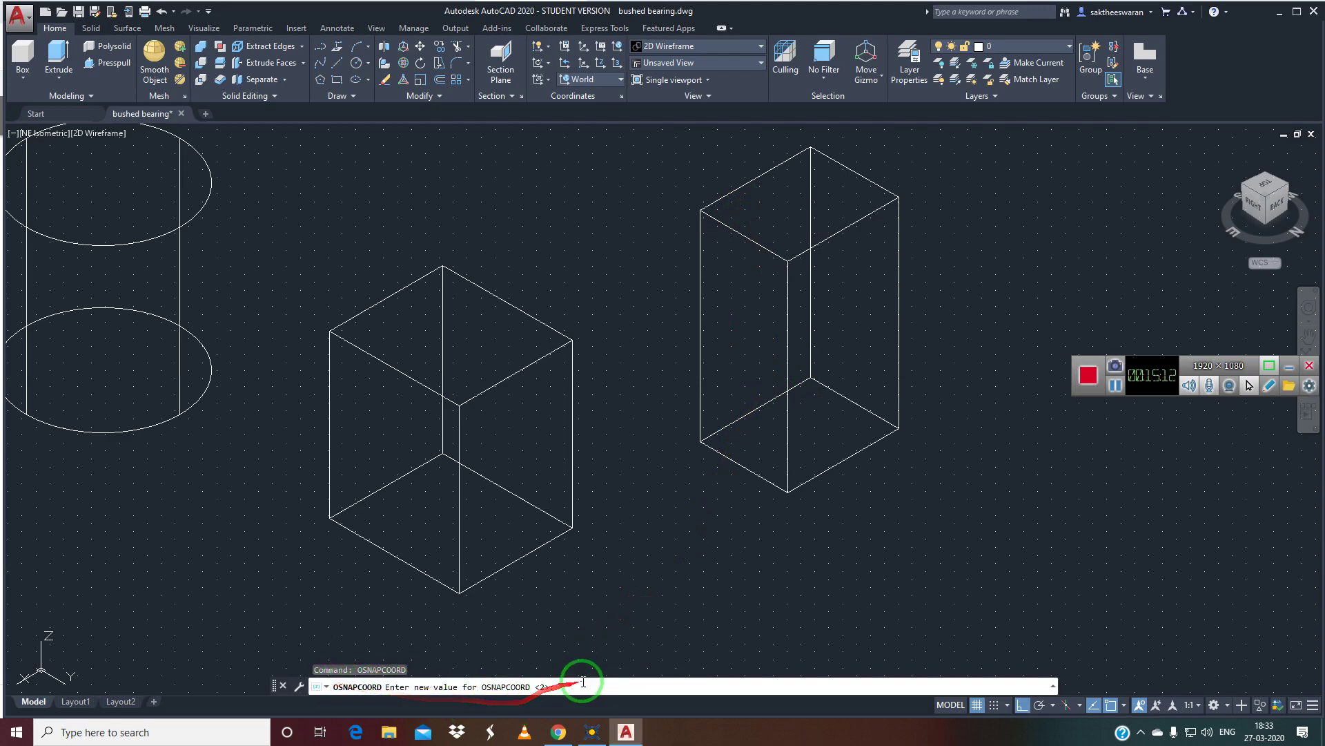
type("1")
key("Return")
key("Return")
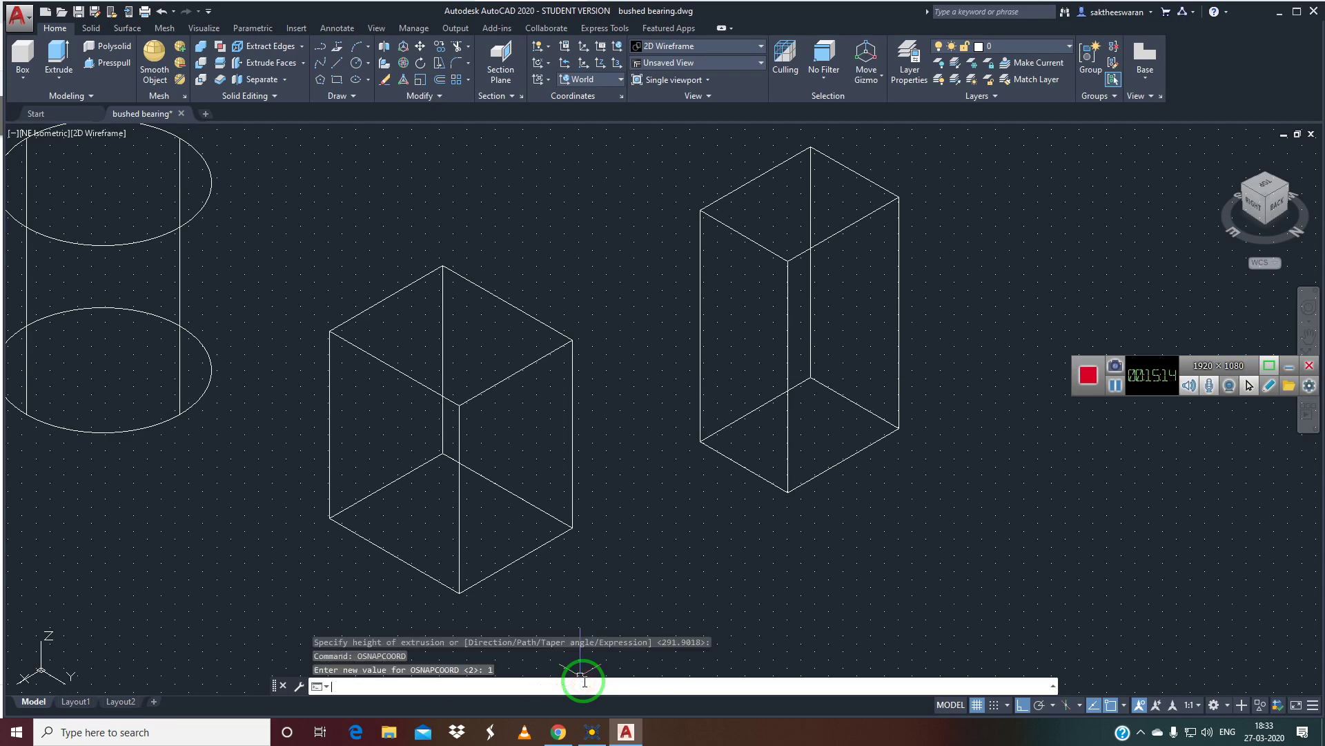
left_click(326, 688)
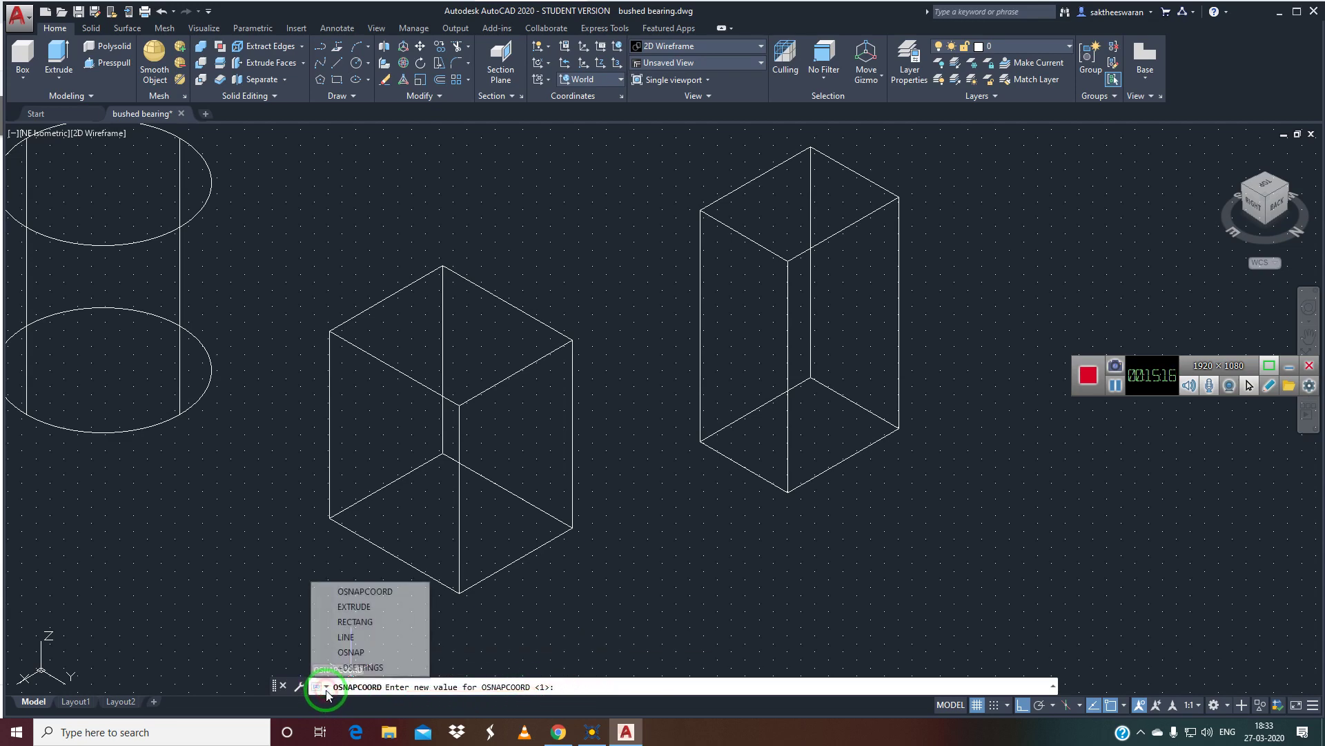
left_click(366, 621)
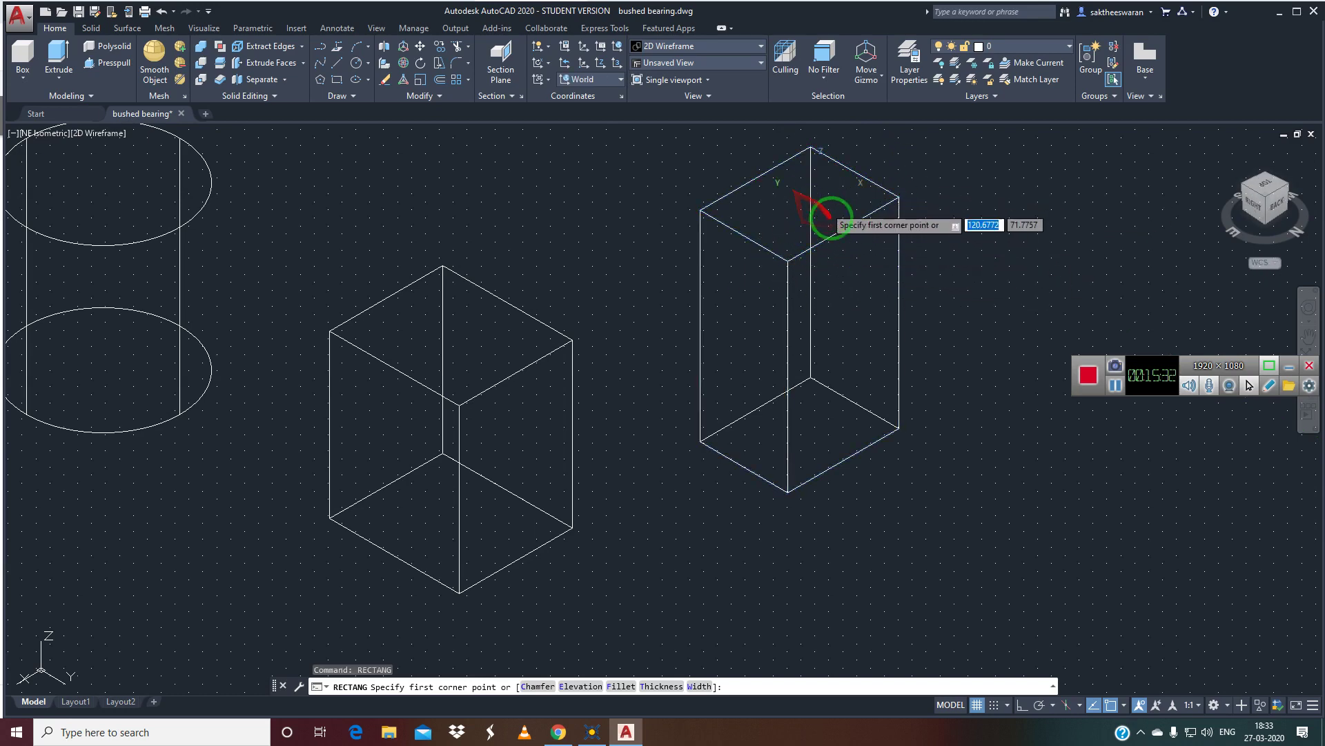
key("Escape")
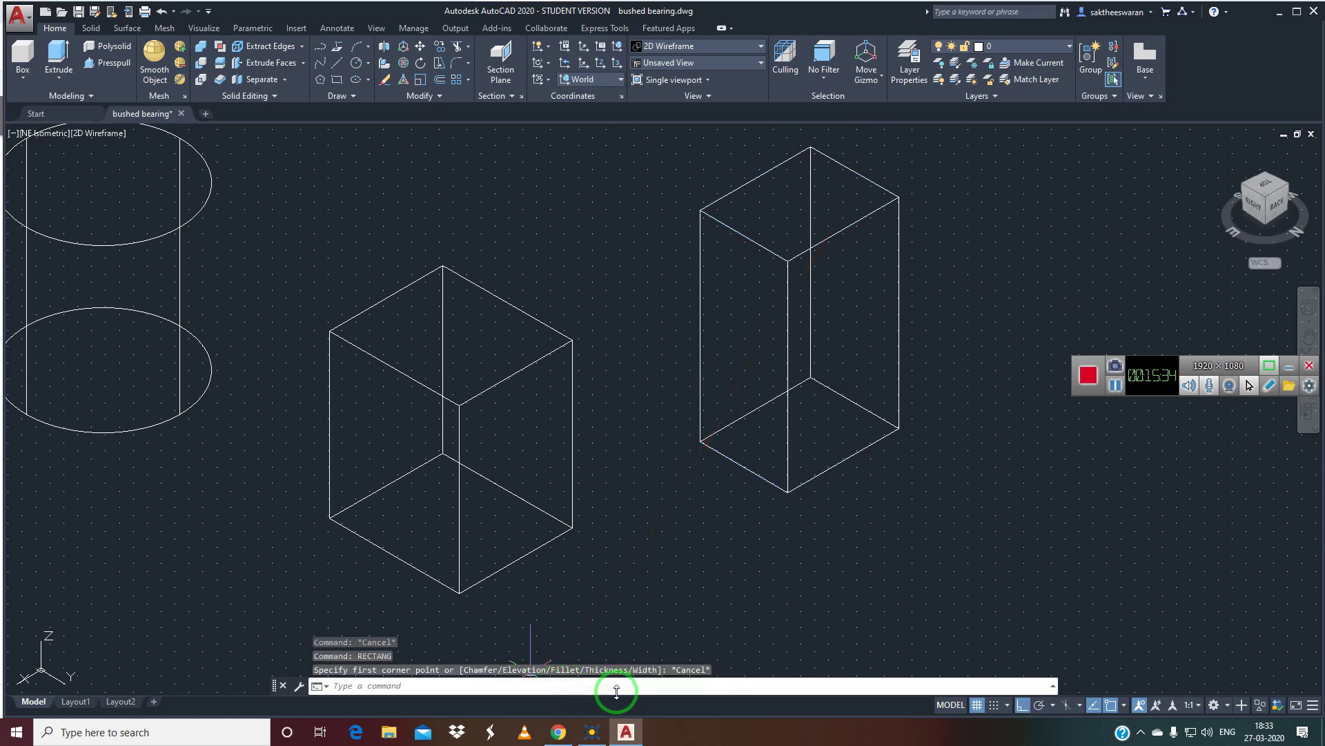
- Restart the rectangle, cancel it again, and begin a MOVE command
key("Return")
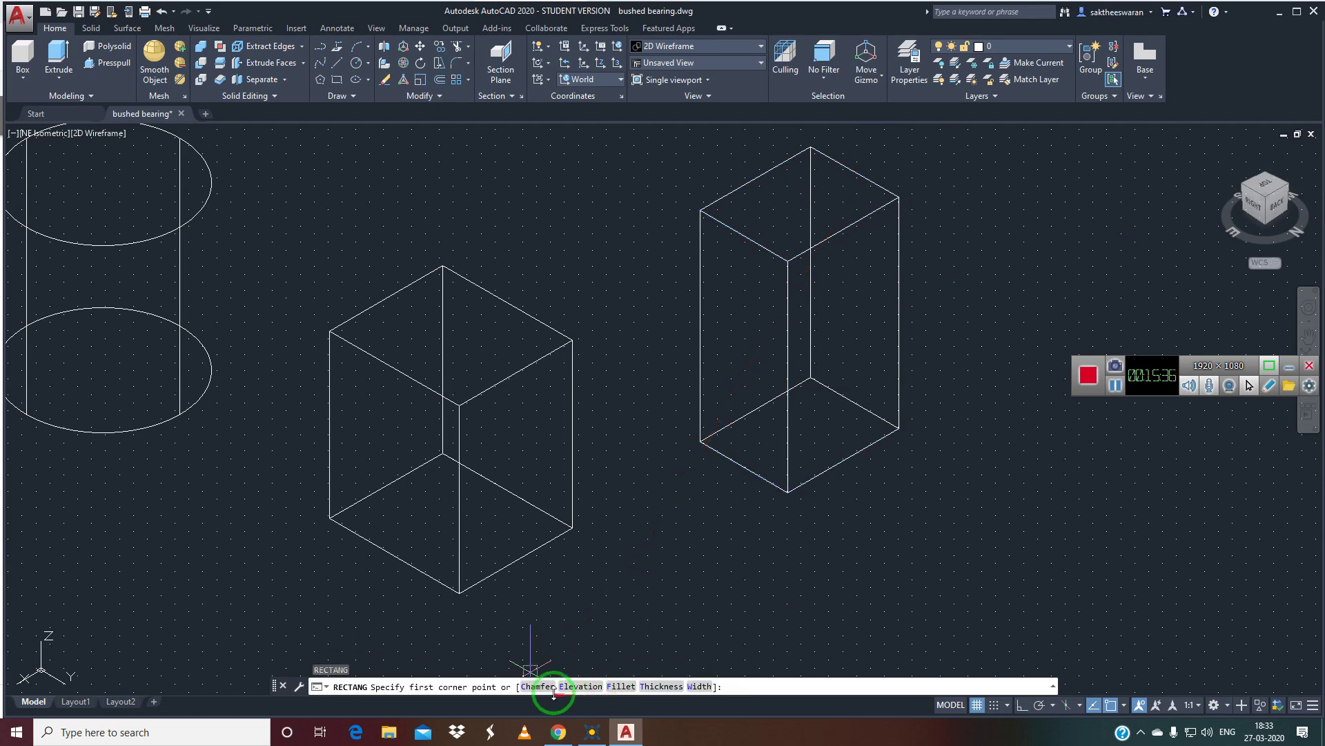
left_click(554, 693)
left_click(688, 680)
key("Escape")
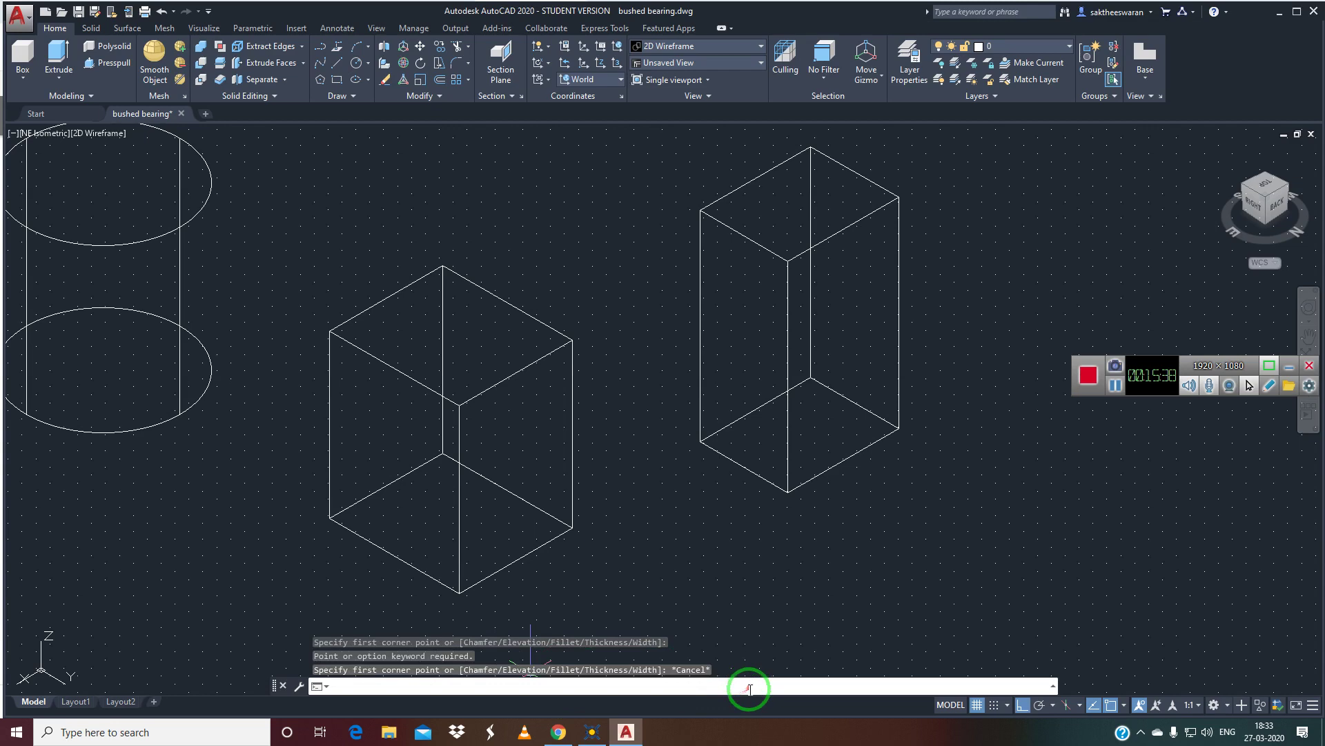
type("MOve")
key("Return")
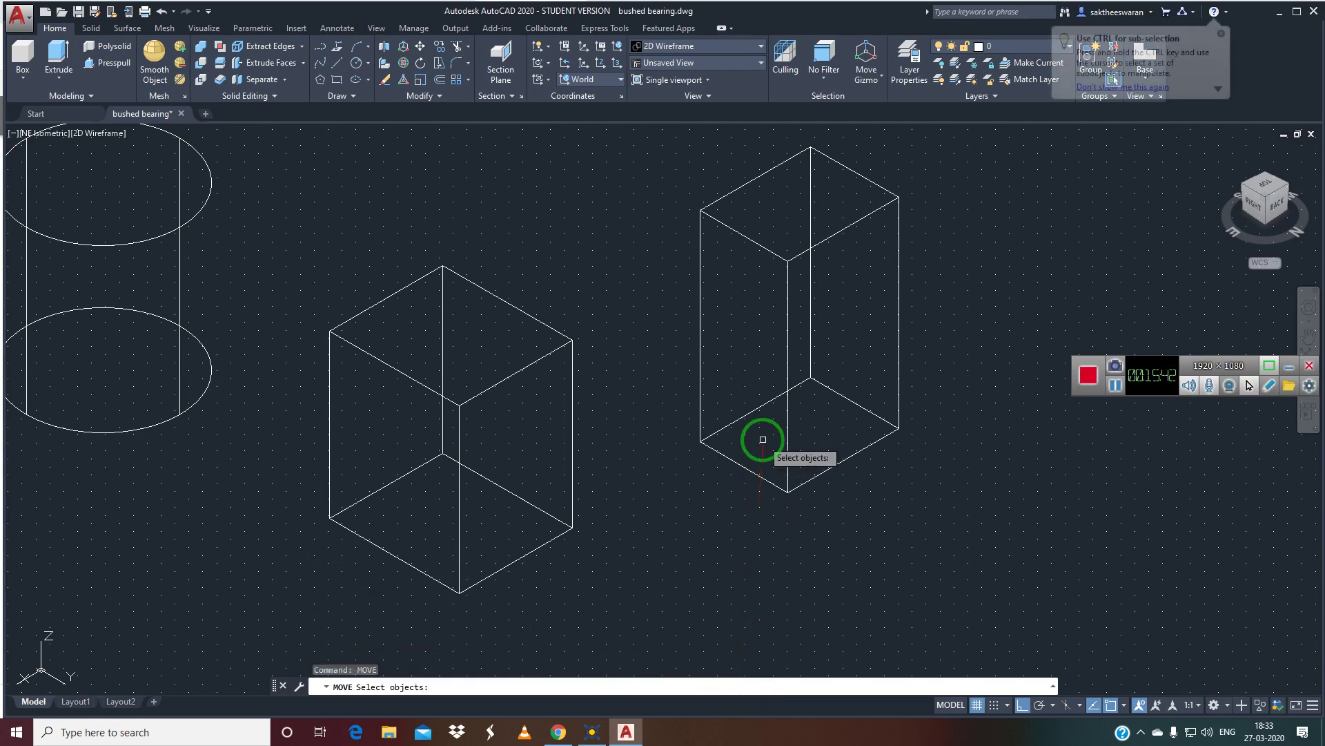
- Select the tall box and its bottom-corner base point, then cancel the move
left_click(789, 479)
key("Return")
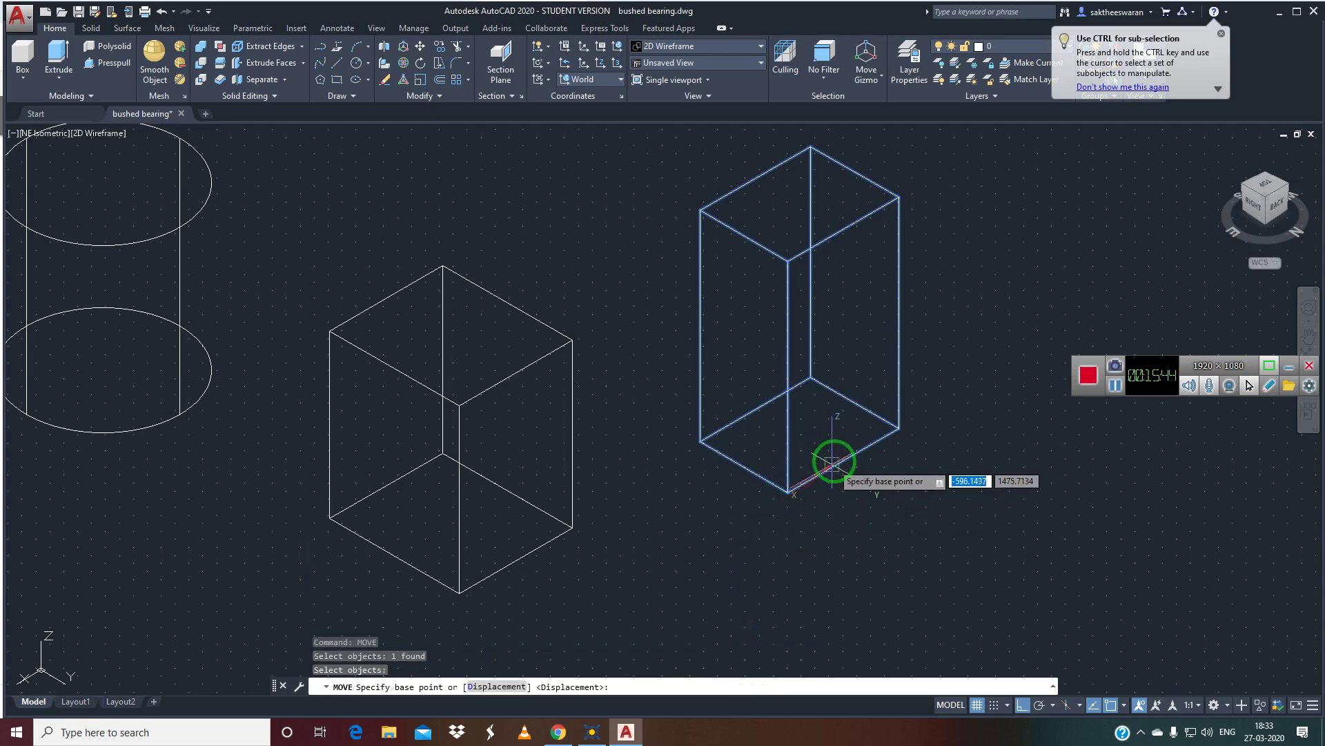
left_click(841, 460)
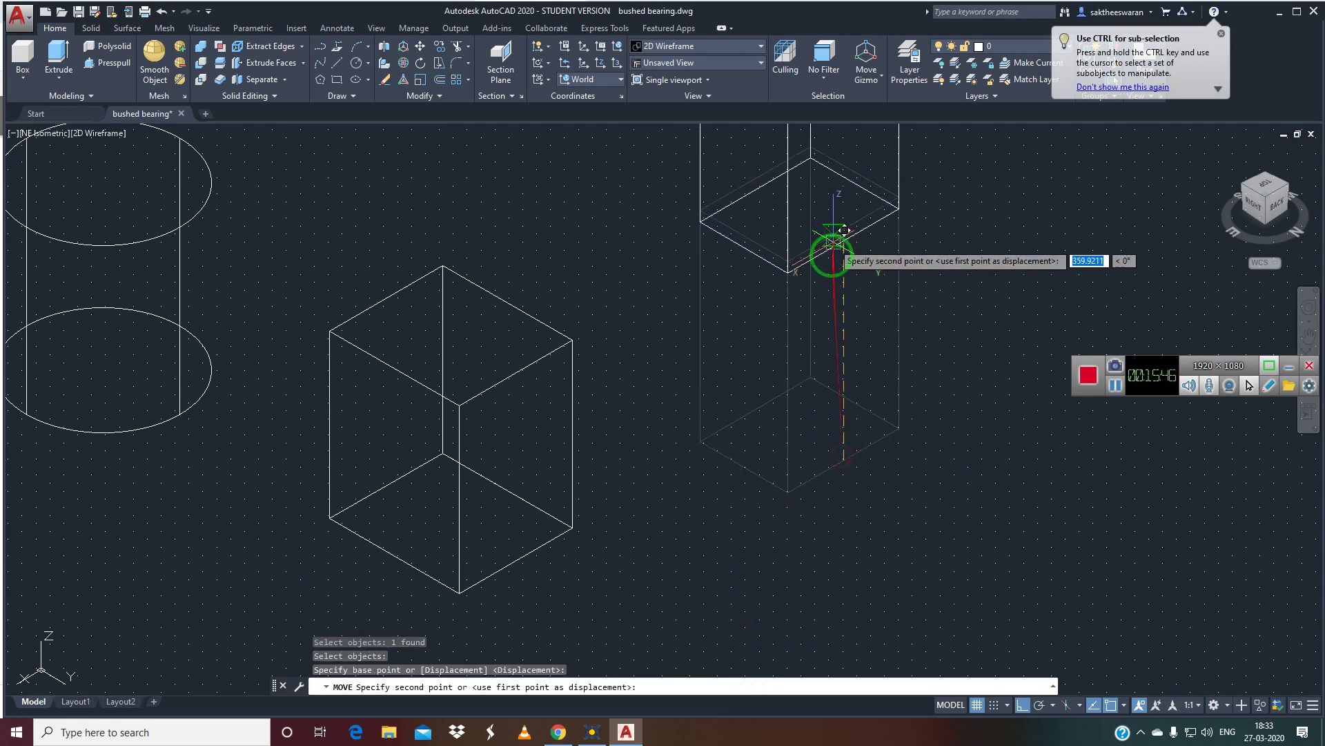
key("Escape")
- Zoom out and draw a circle with the default radius below the existing parts
scroll(772, 365, "down", 4)
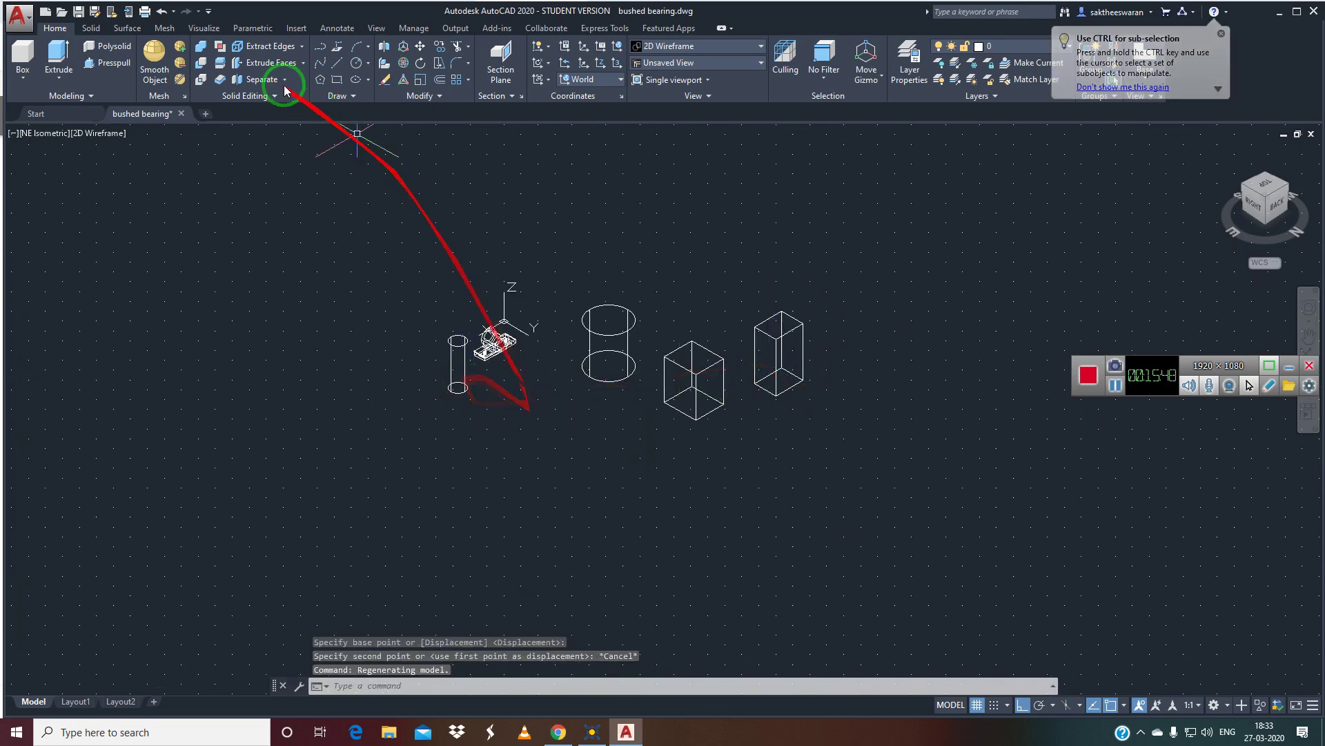
left_click(353, 66)
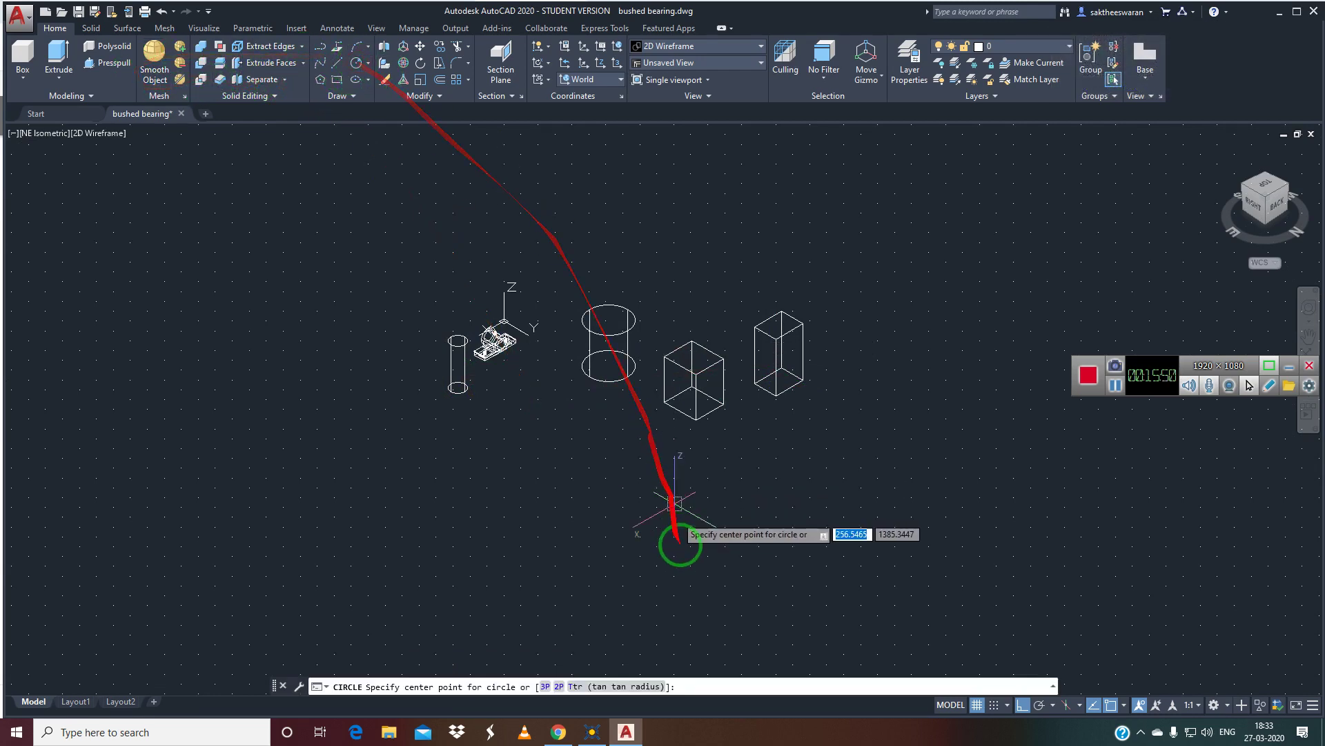
left_click(673, 541)
key("Return")
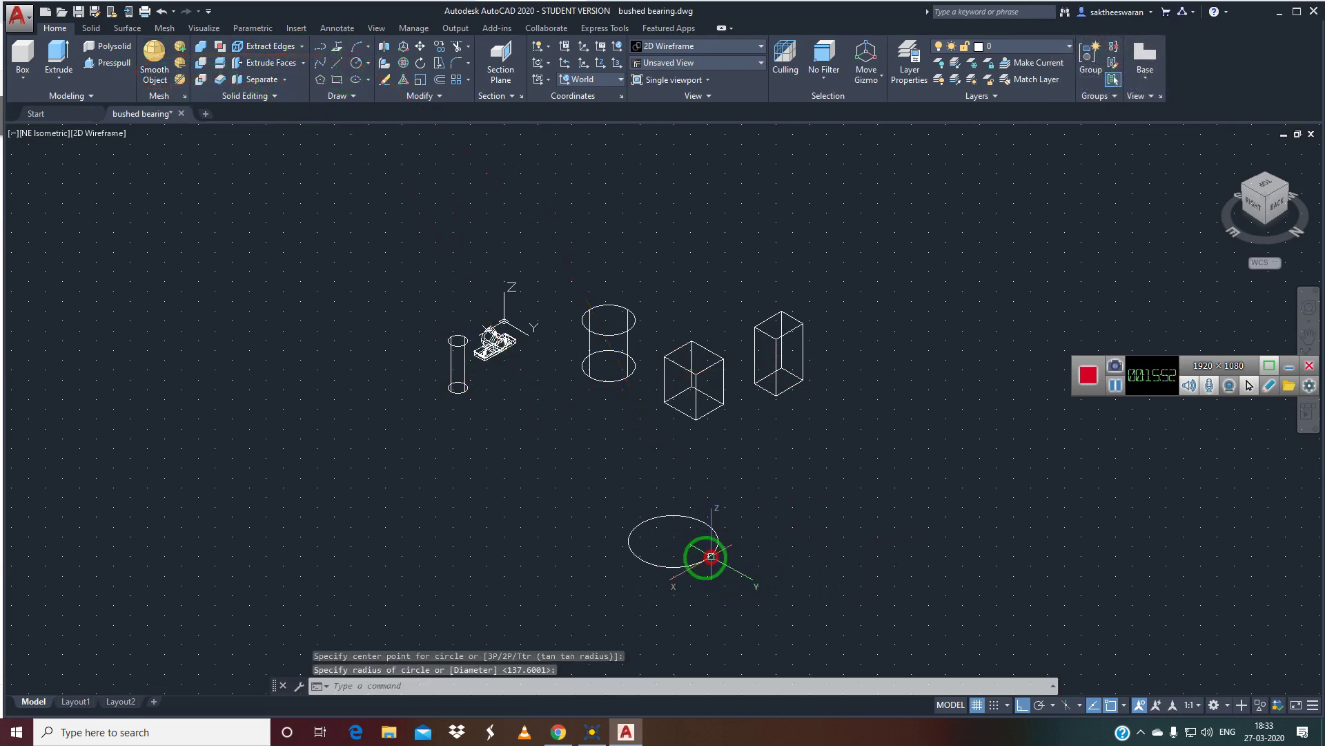
- Extrude the circle upward into a tall cylinder and select it for moving
left_click(59, 55)
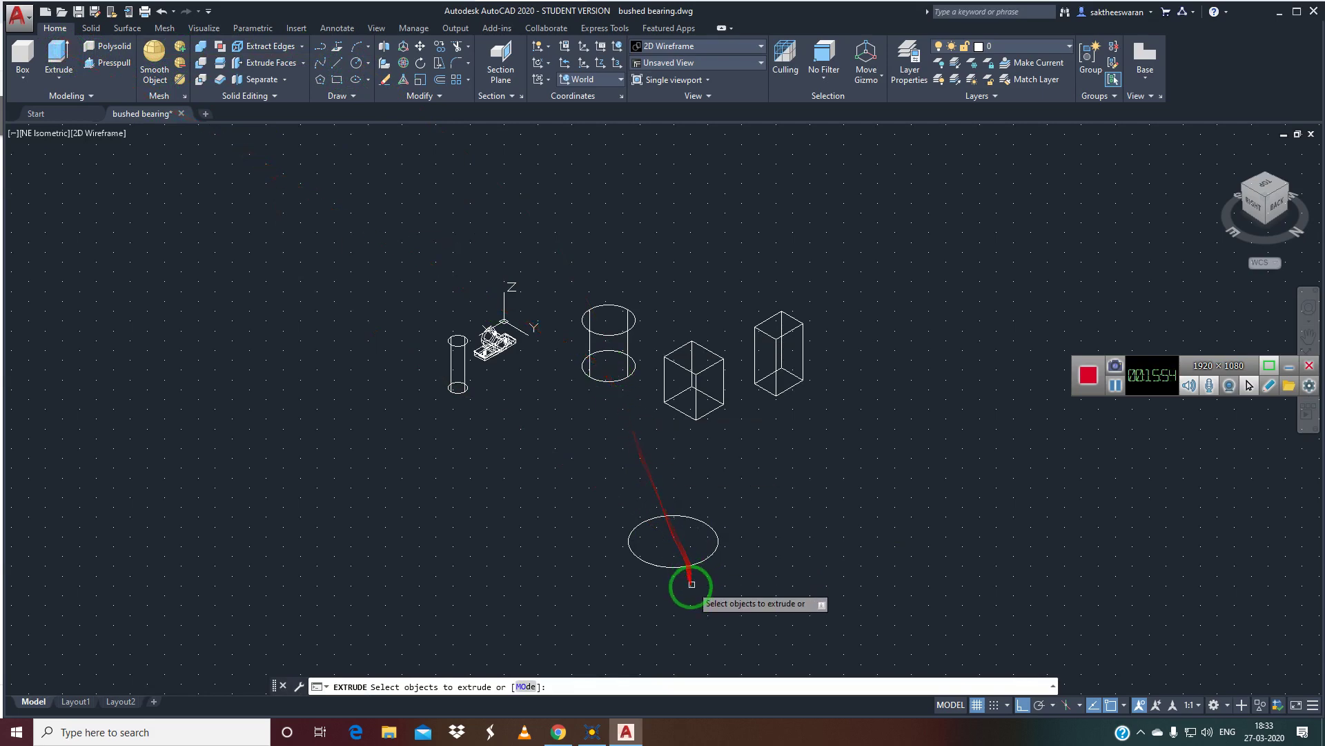
left_click(673, 562)
key("Return")
type("MOVE")
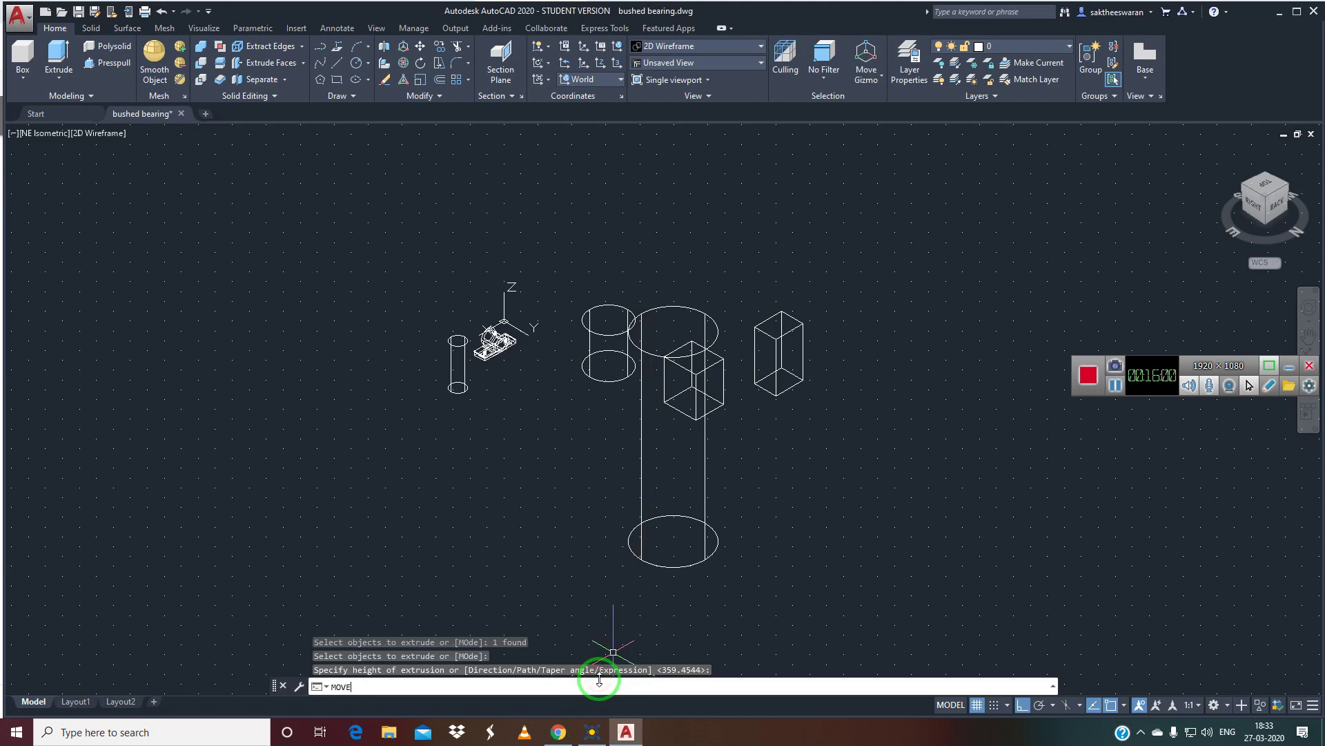
key("Return")
left_click(683, 562)
key("Return")
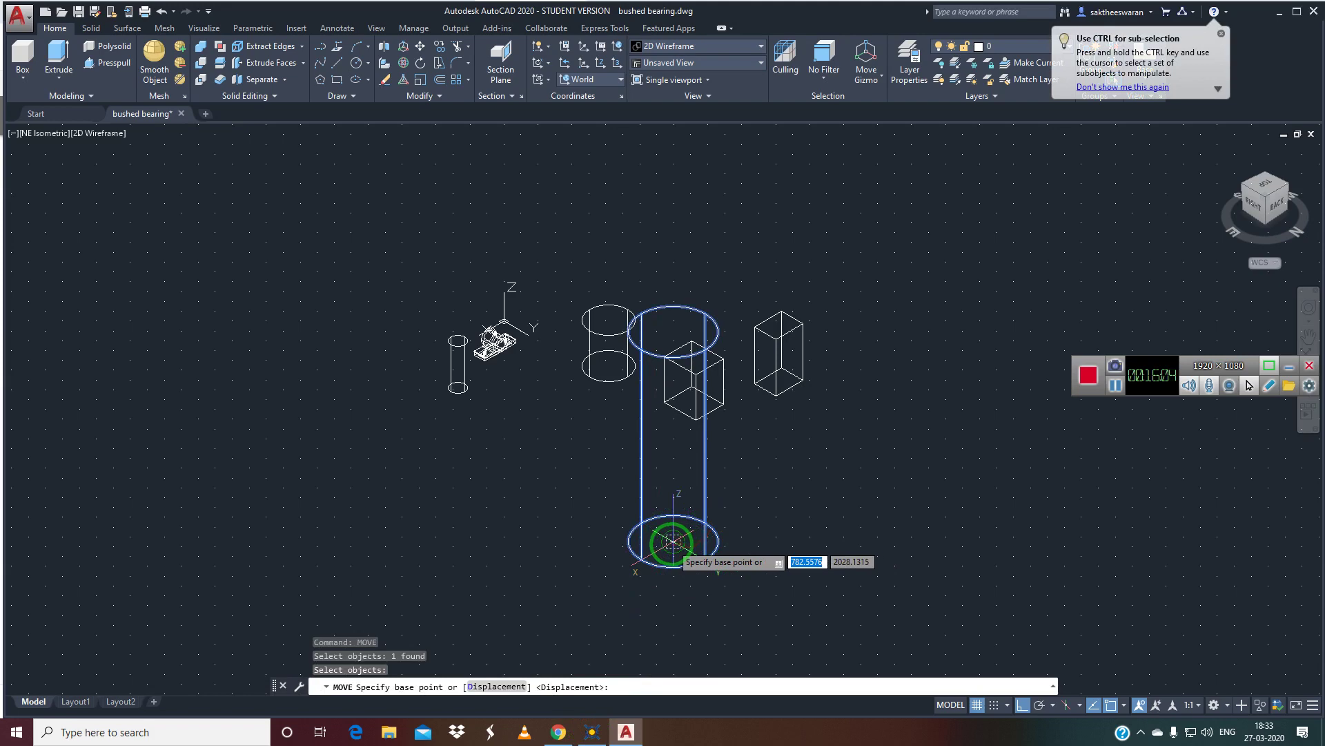
left_click(673, 539)
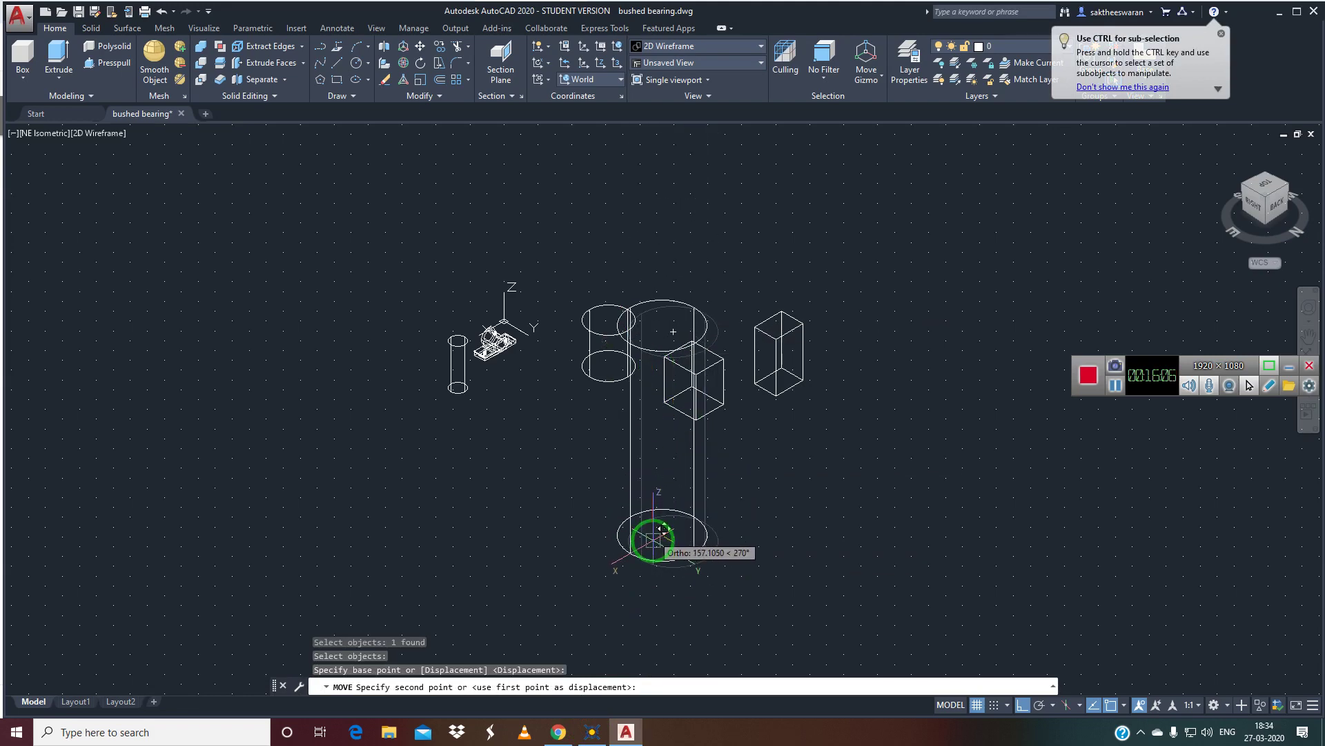
scroll(497, 324, "up", 5)
scroll(784, 370, "down", 5)
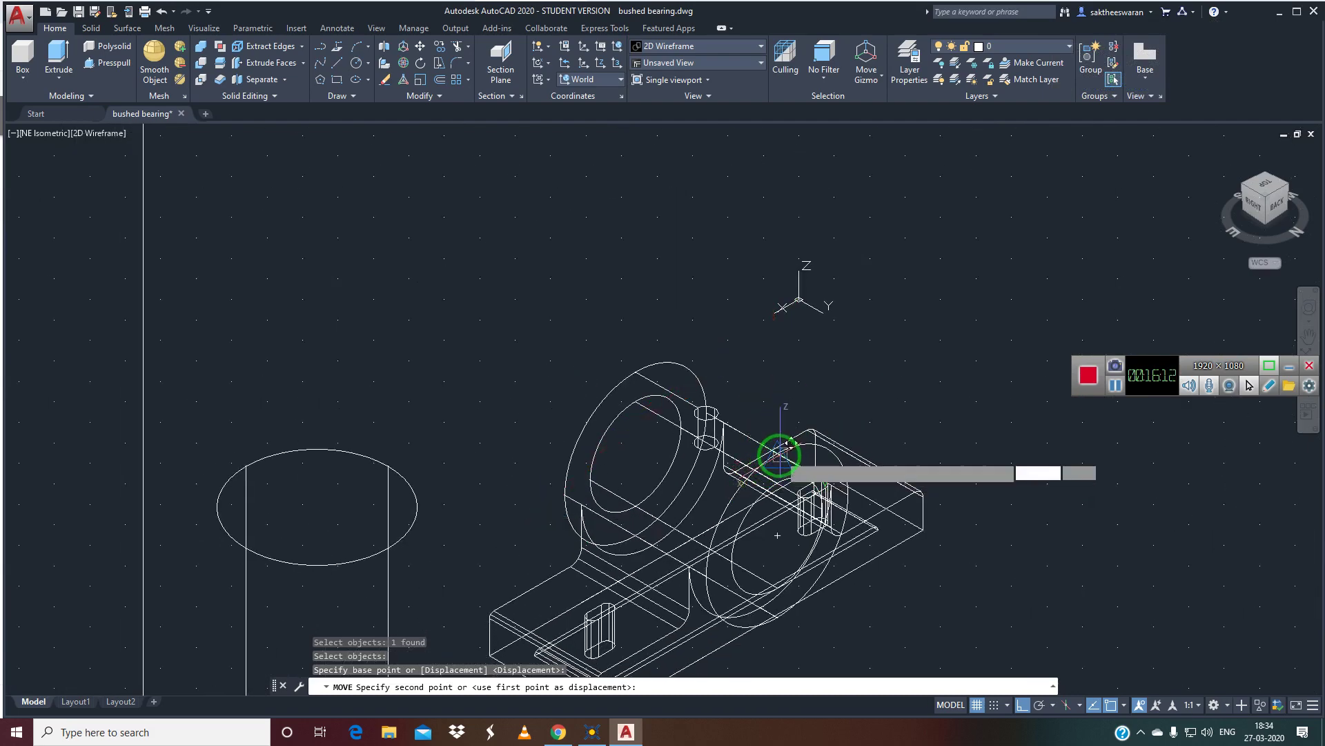
scroll(774, 455, "up", 2)
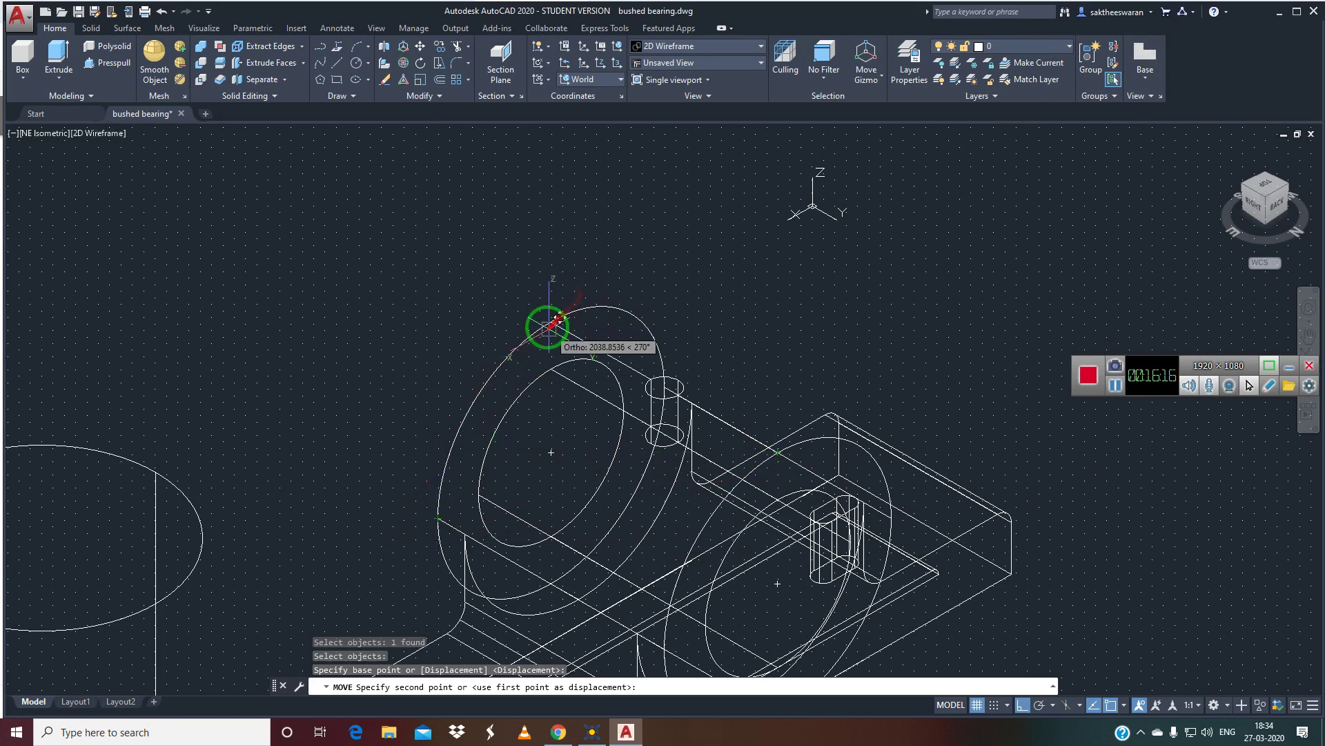
key("Escape")
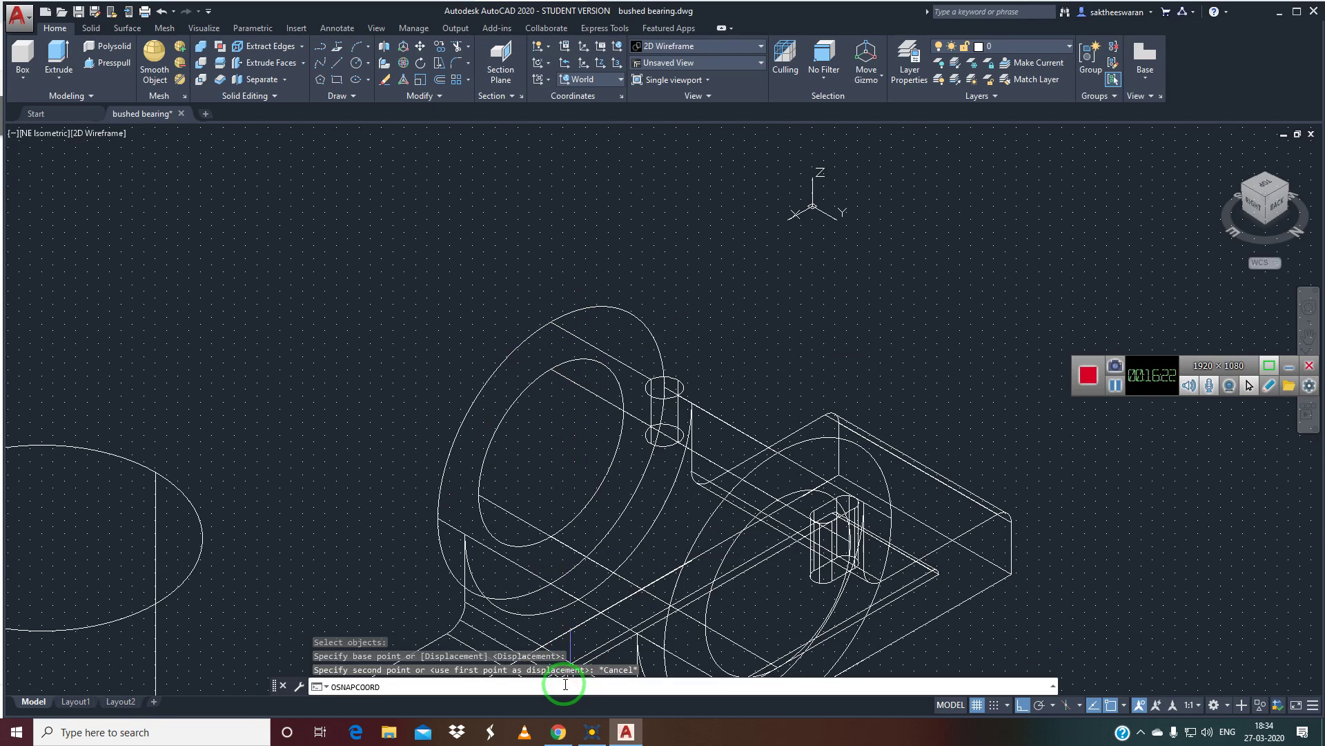
- Set OSNAPCOORD to 2, then cancel a circle started from recent commands
key("Return")
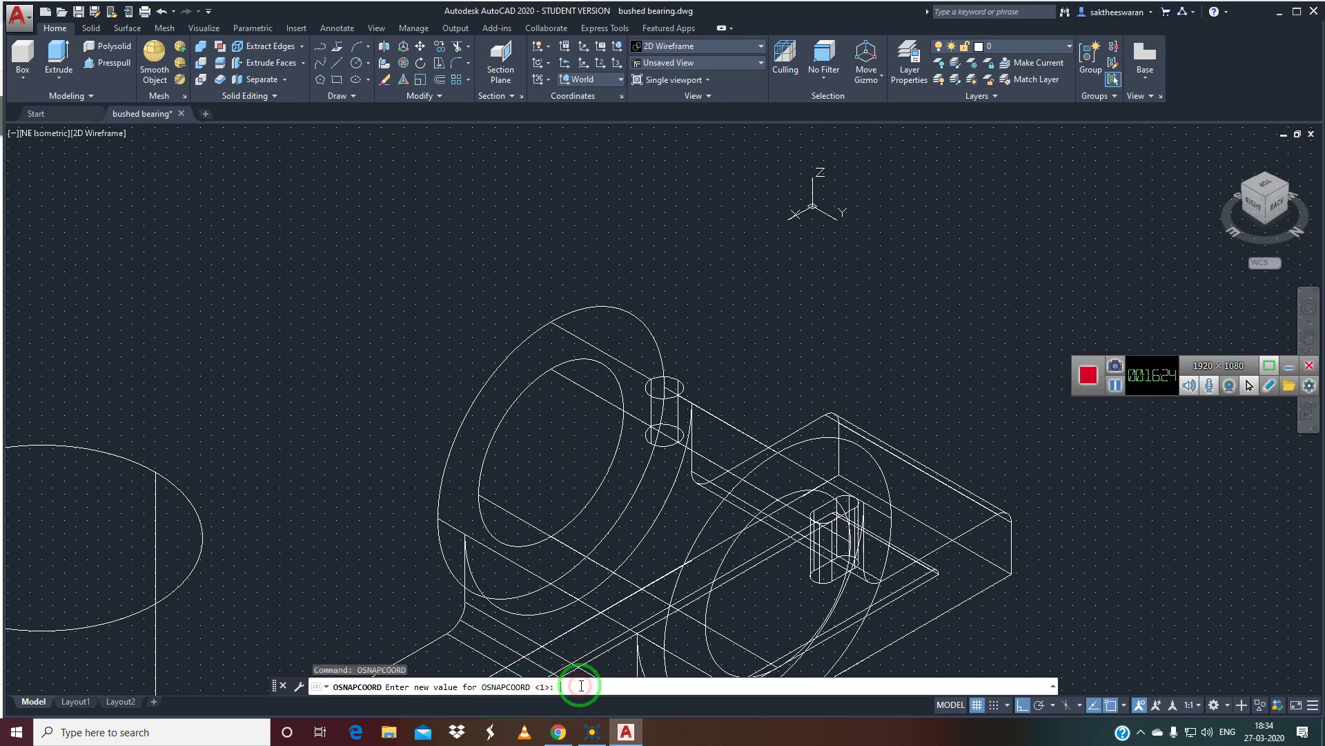
type("2")
key("Return")
key("Return")
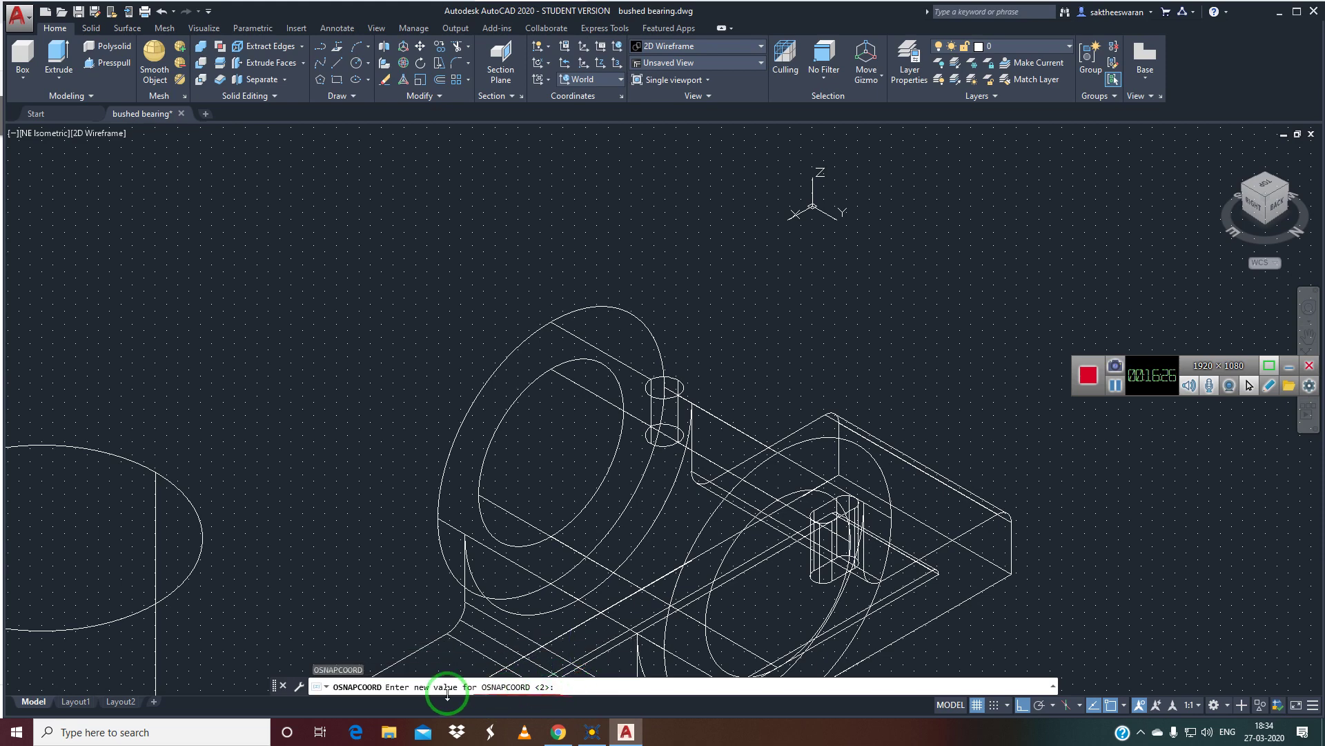
left_click(327, 687)
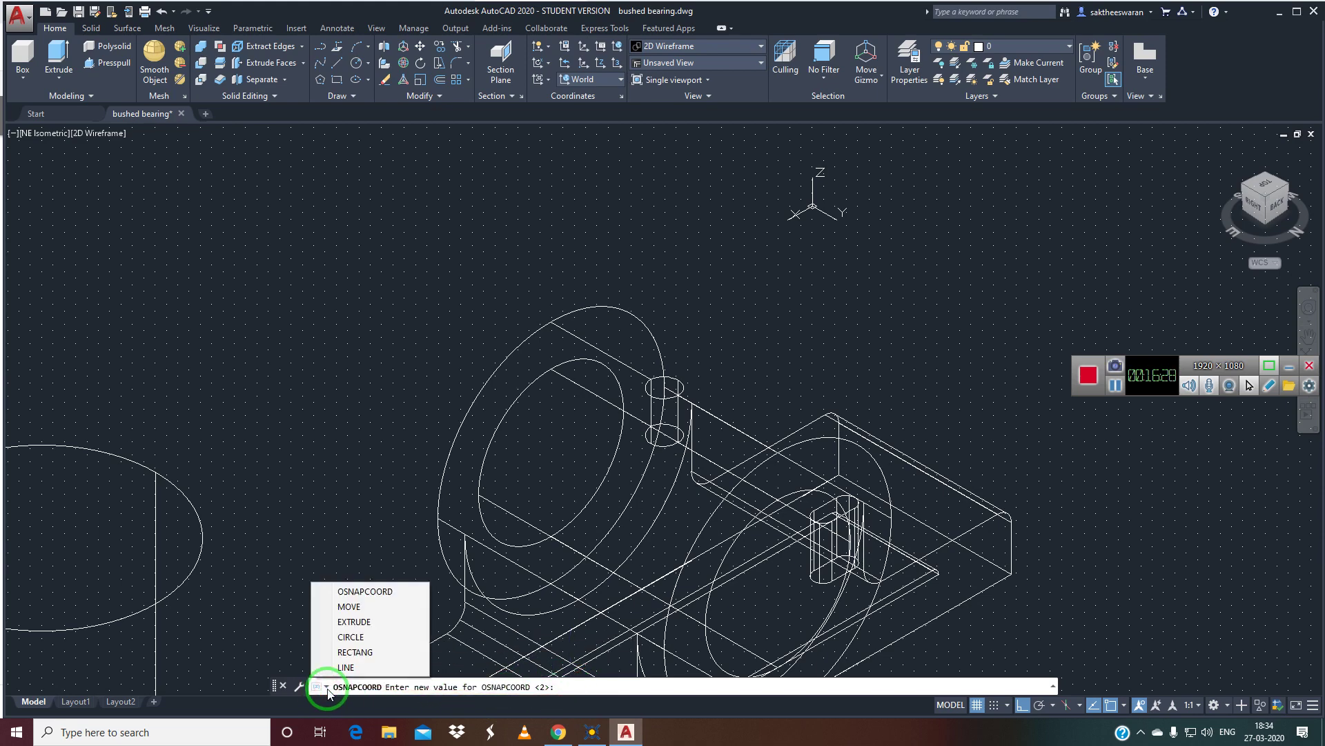
left_click(353, 637)
scroll(616, 406, "down", 3)
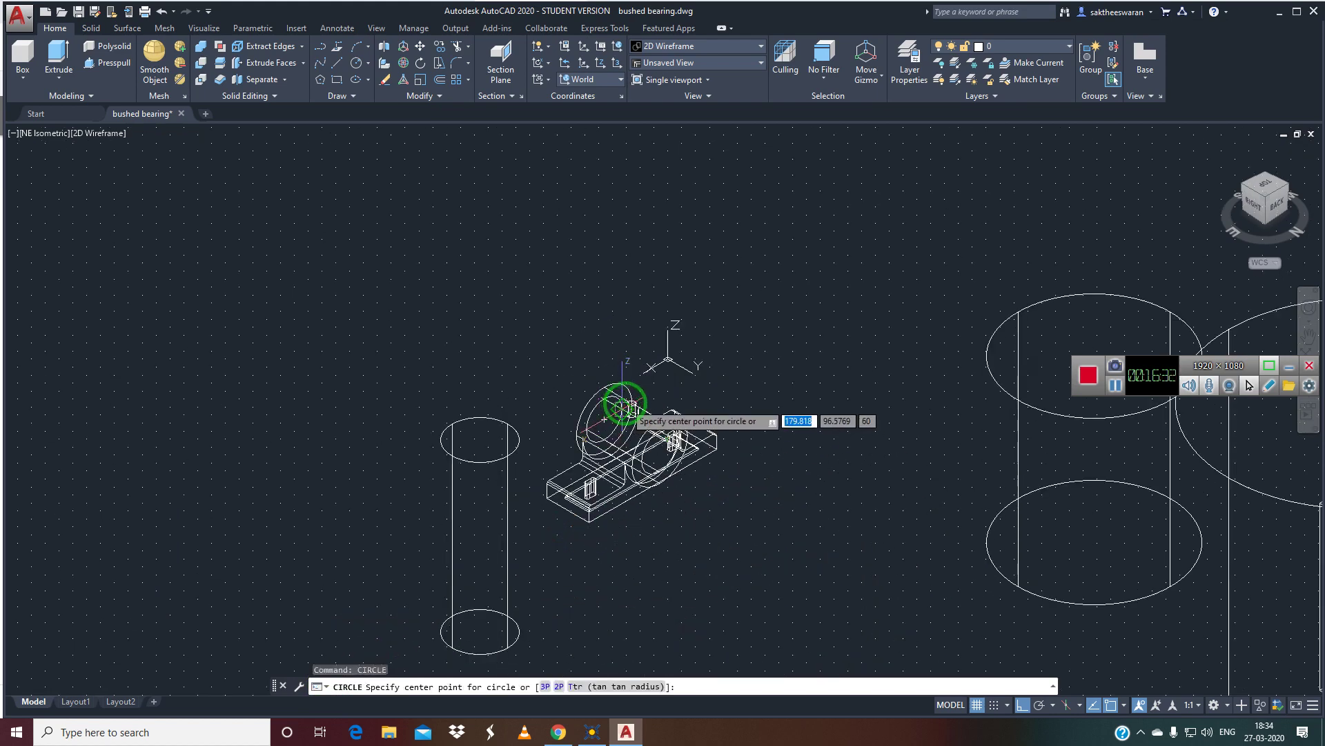
scroll(618, 407, "down", 3)
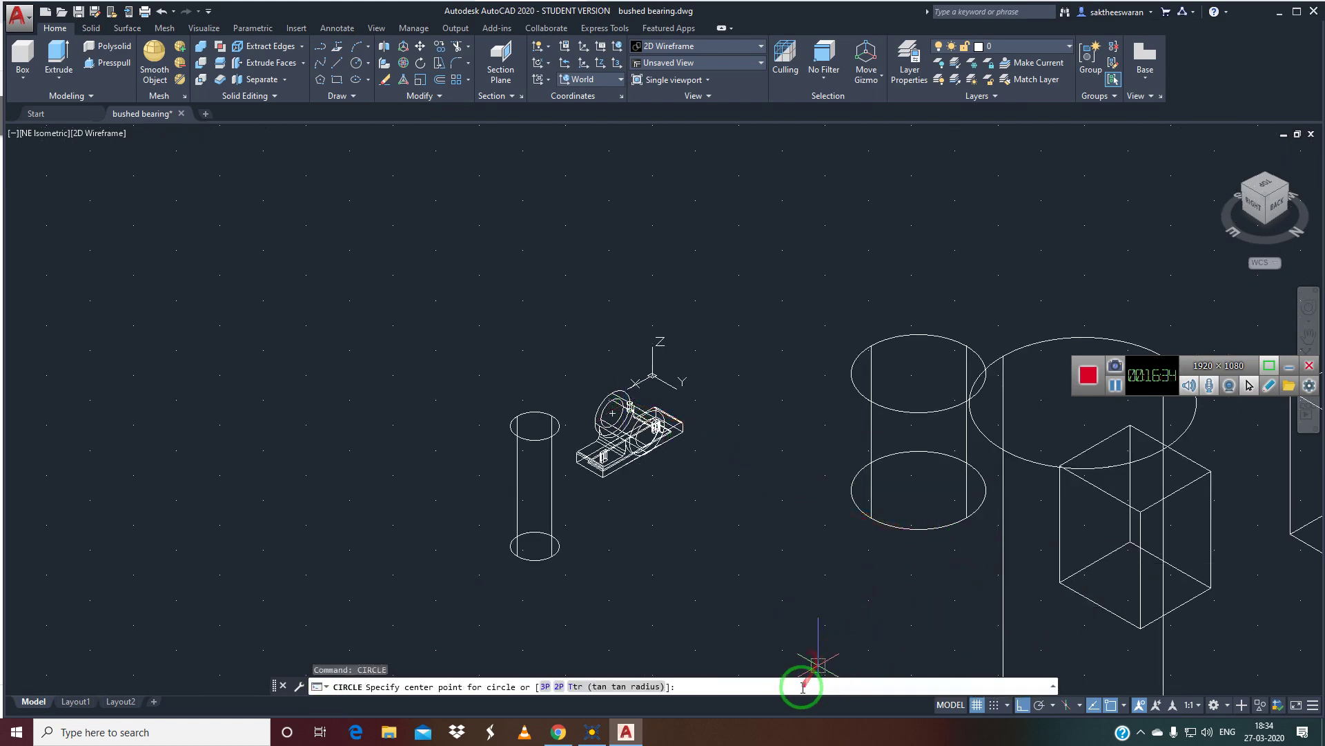
key("Escape")
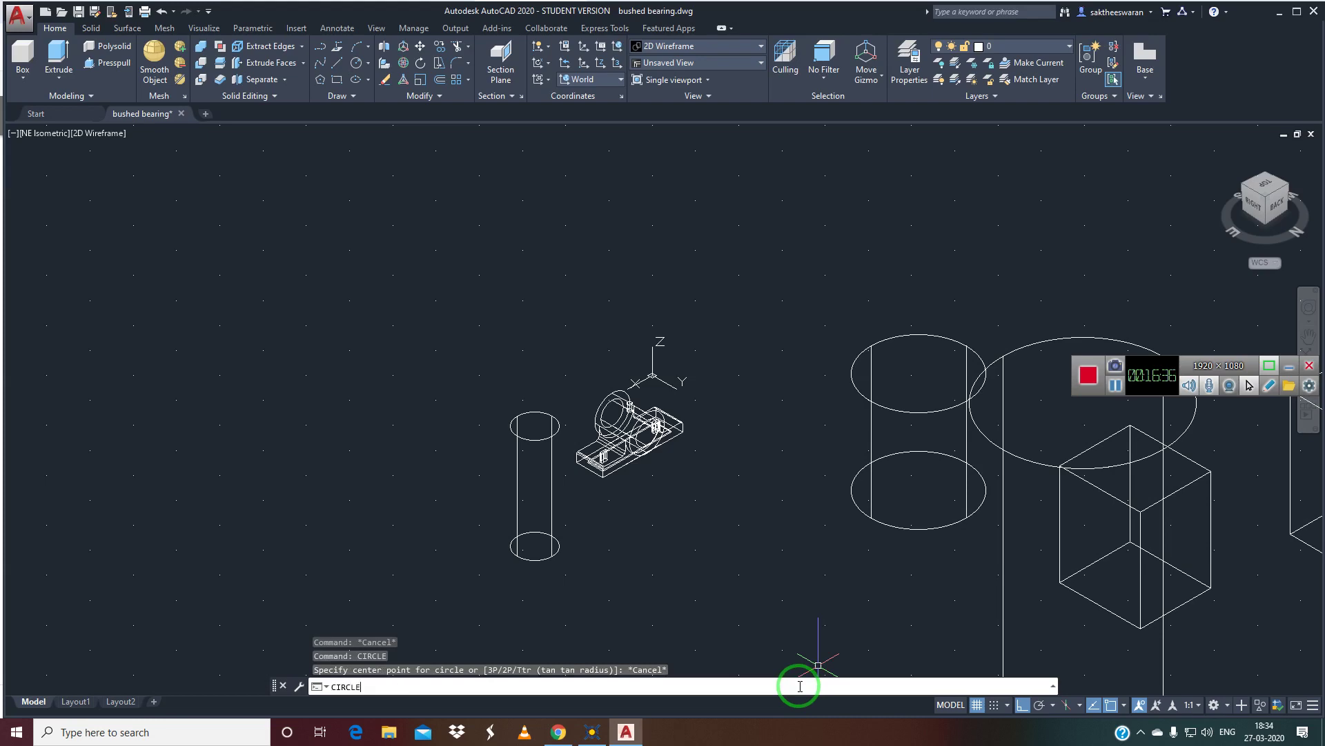
- Move the shorter cylinder from its bottom centre to the bearing's bore centre
key("Return")
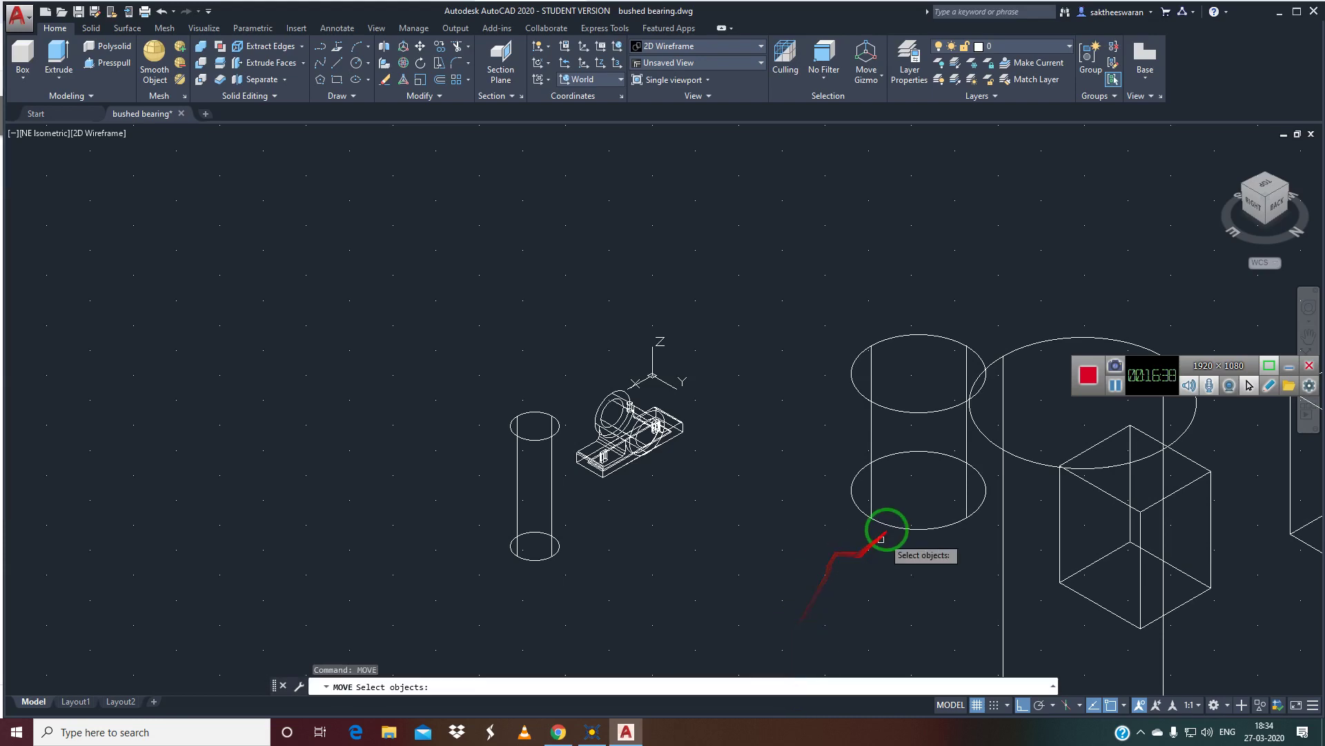
left_click(890, 529)
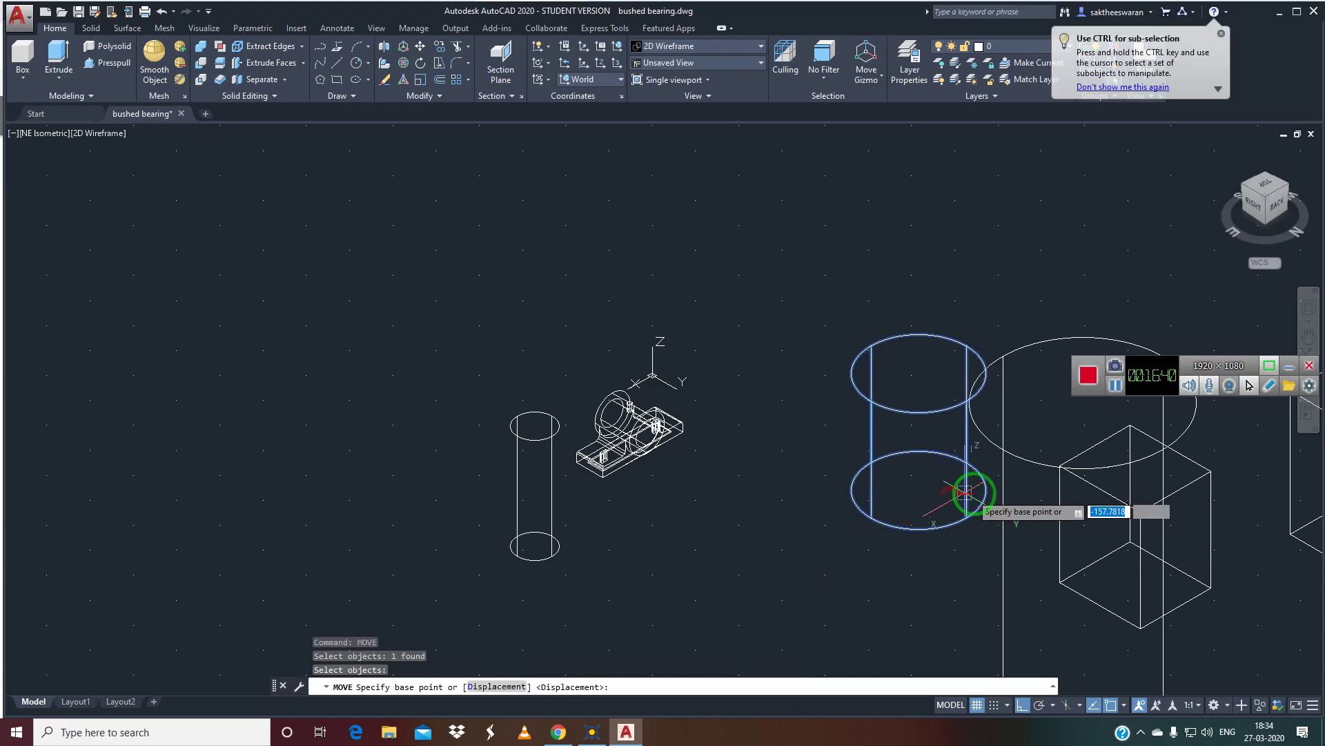
left_click(922, 488)
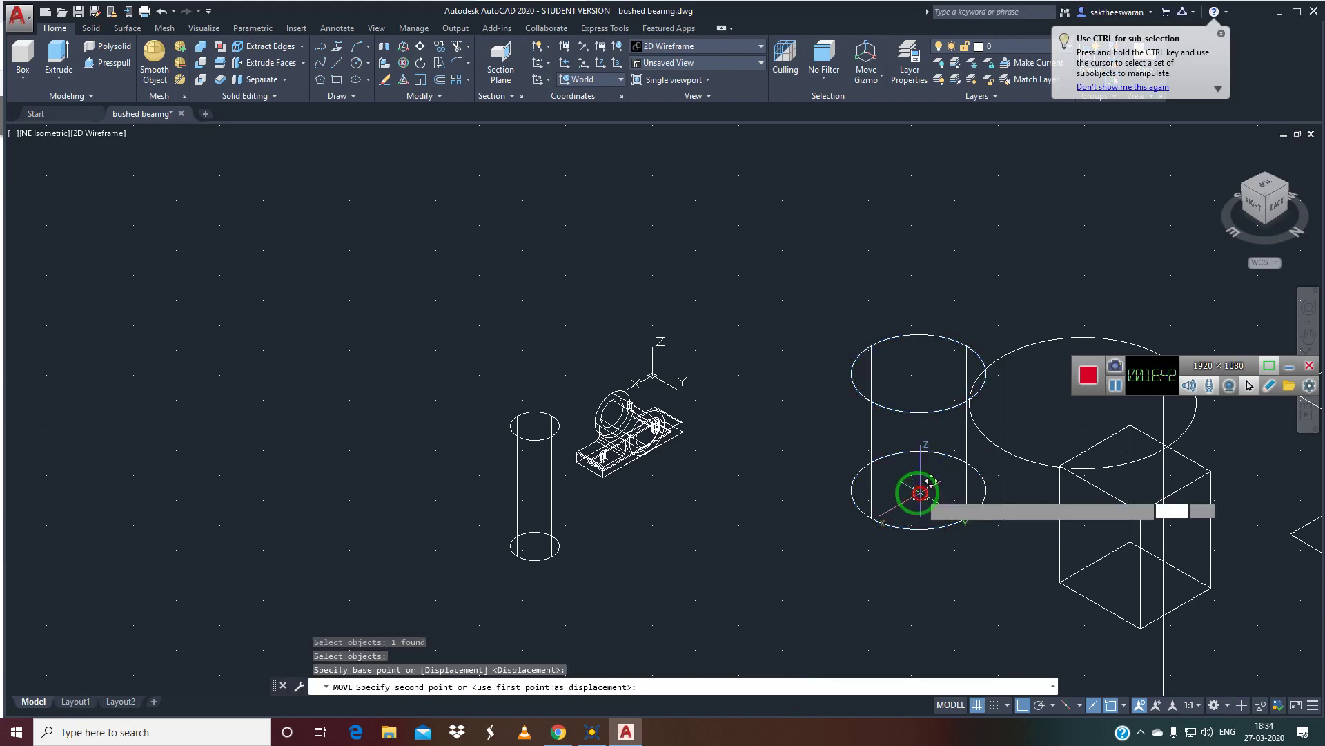
scroll(621, 442, "up", 8)
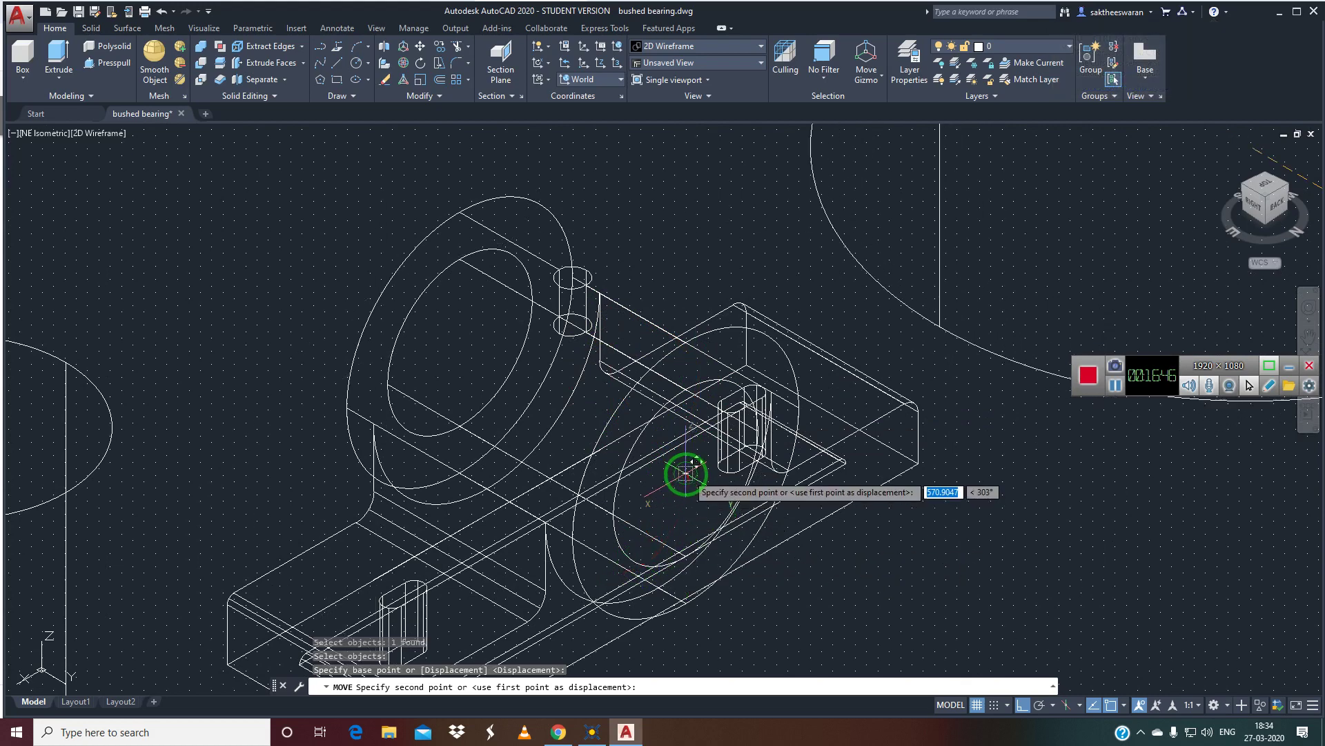
left_click(612, 520)
scroll(710, 528, "down", 5)
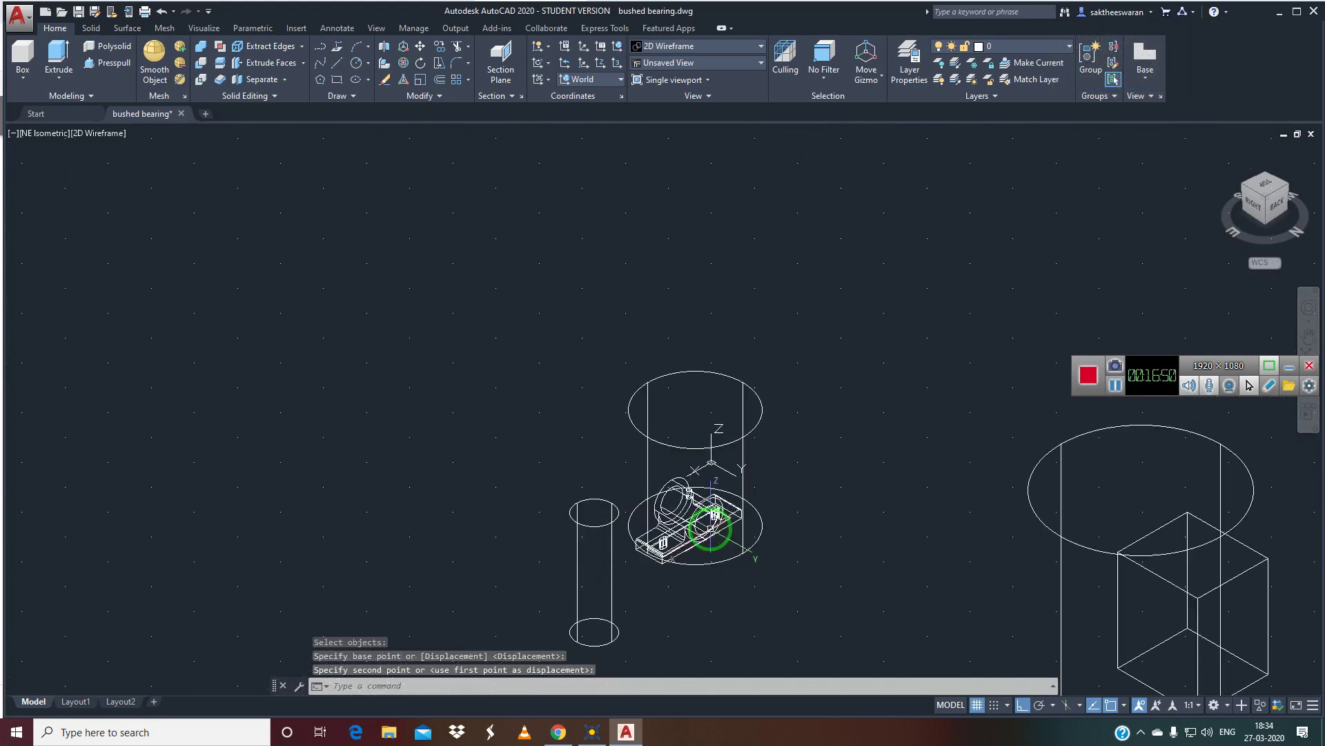